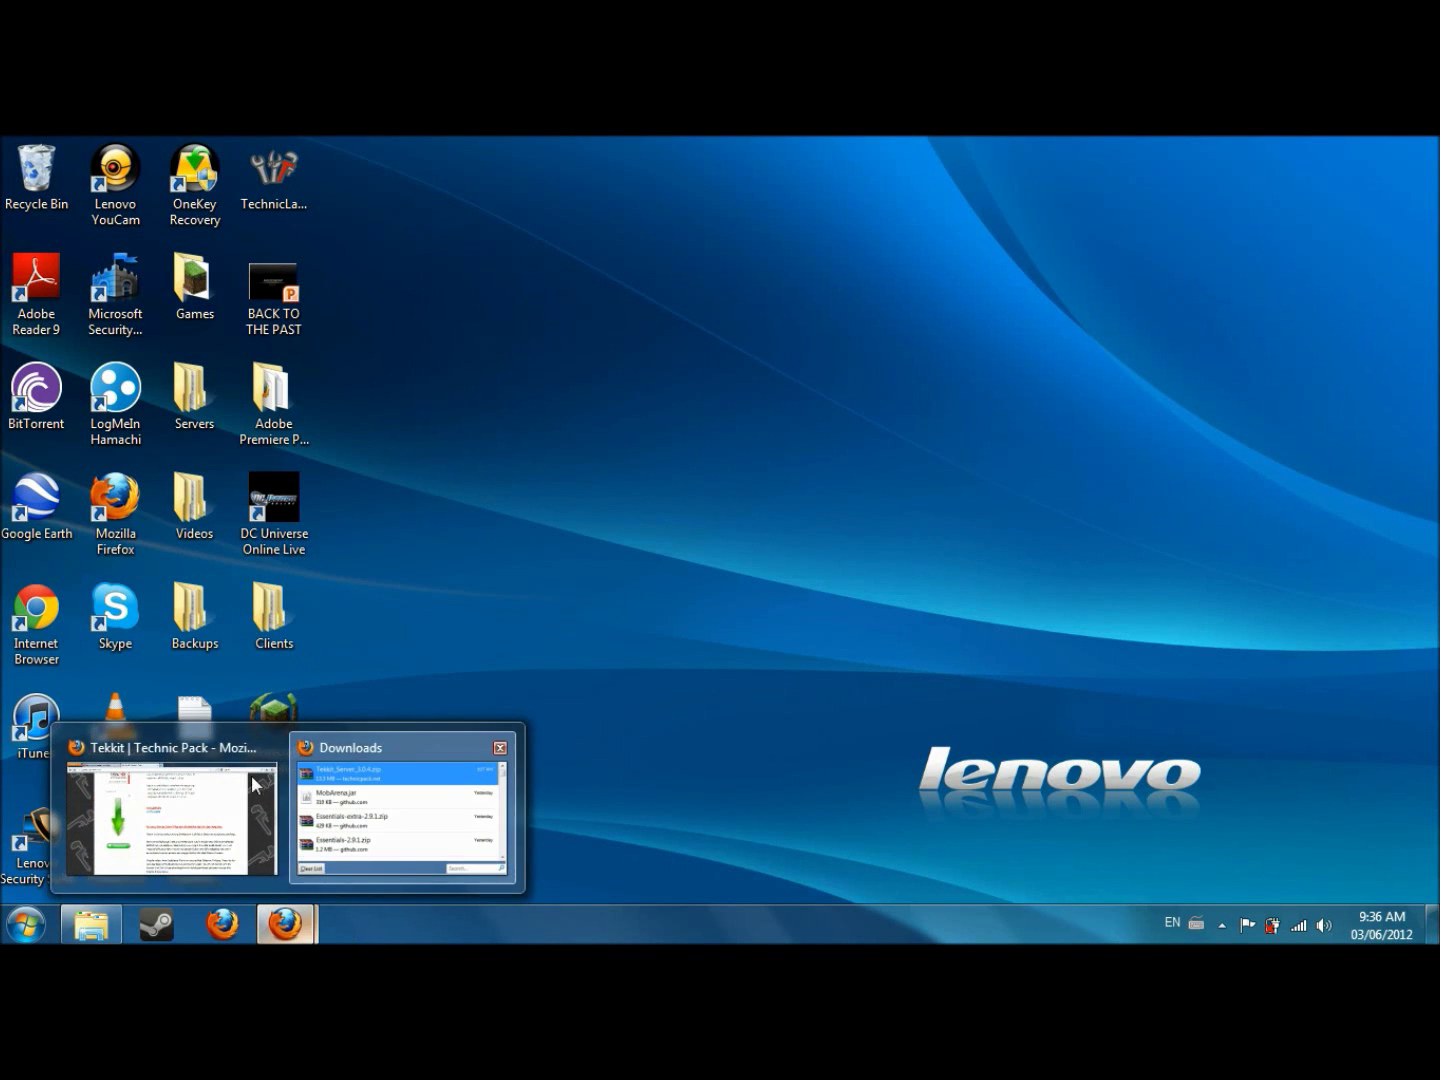
Examine the Tekkit 3.0.3 to 3.0.4 update notes and find the 3.0.4 server download link on the Technic Pack page
{"action": "left_click", "coordinate": [212, 752]}
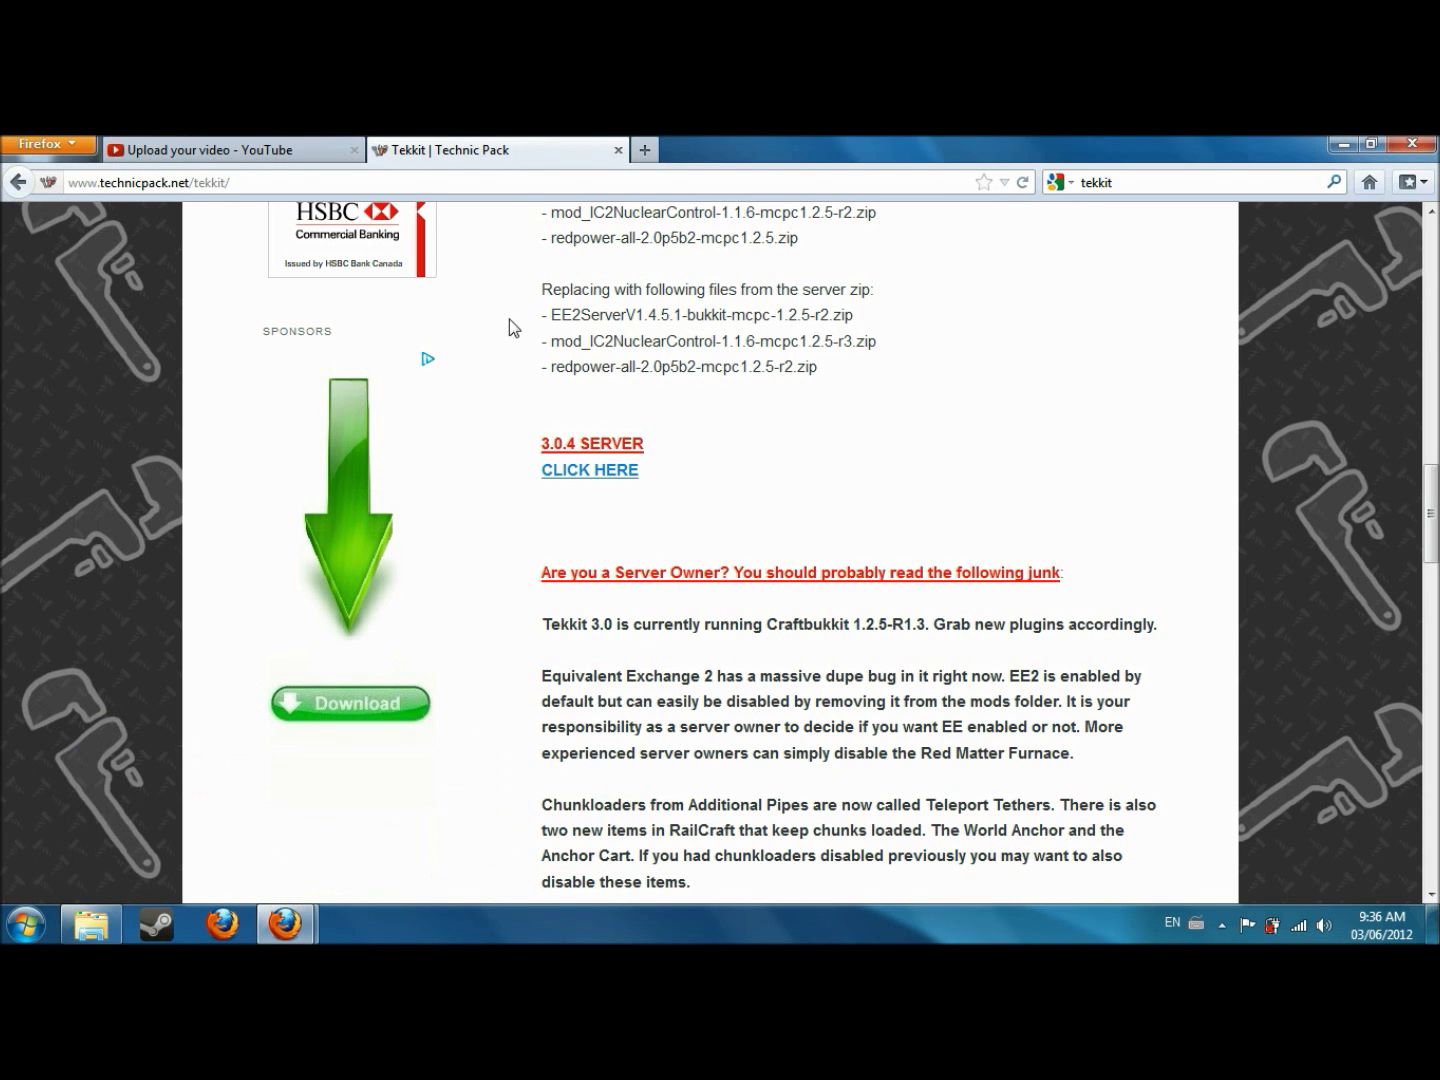
{"action": "scroll", "coordinate": [544, 377], "scroll_direction": "up", "scroll_amount": 15}
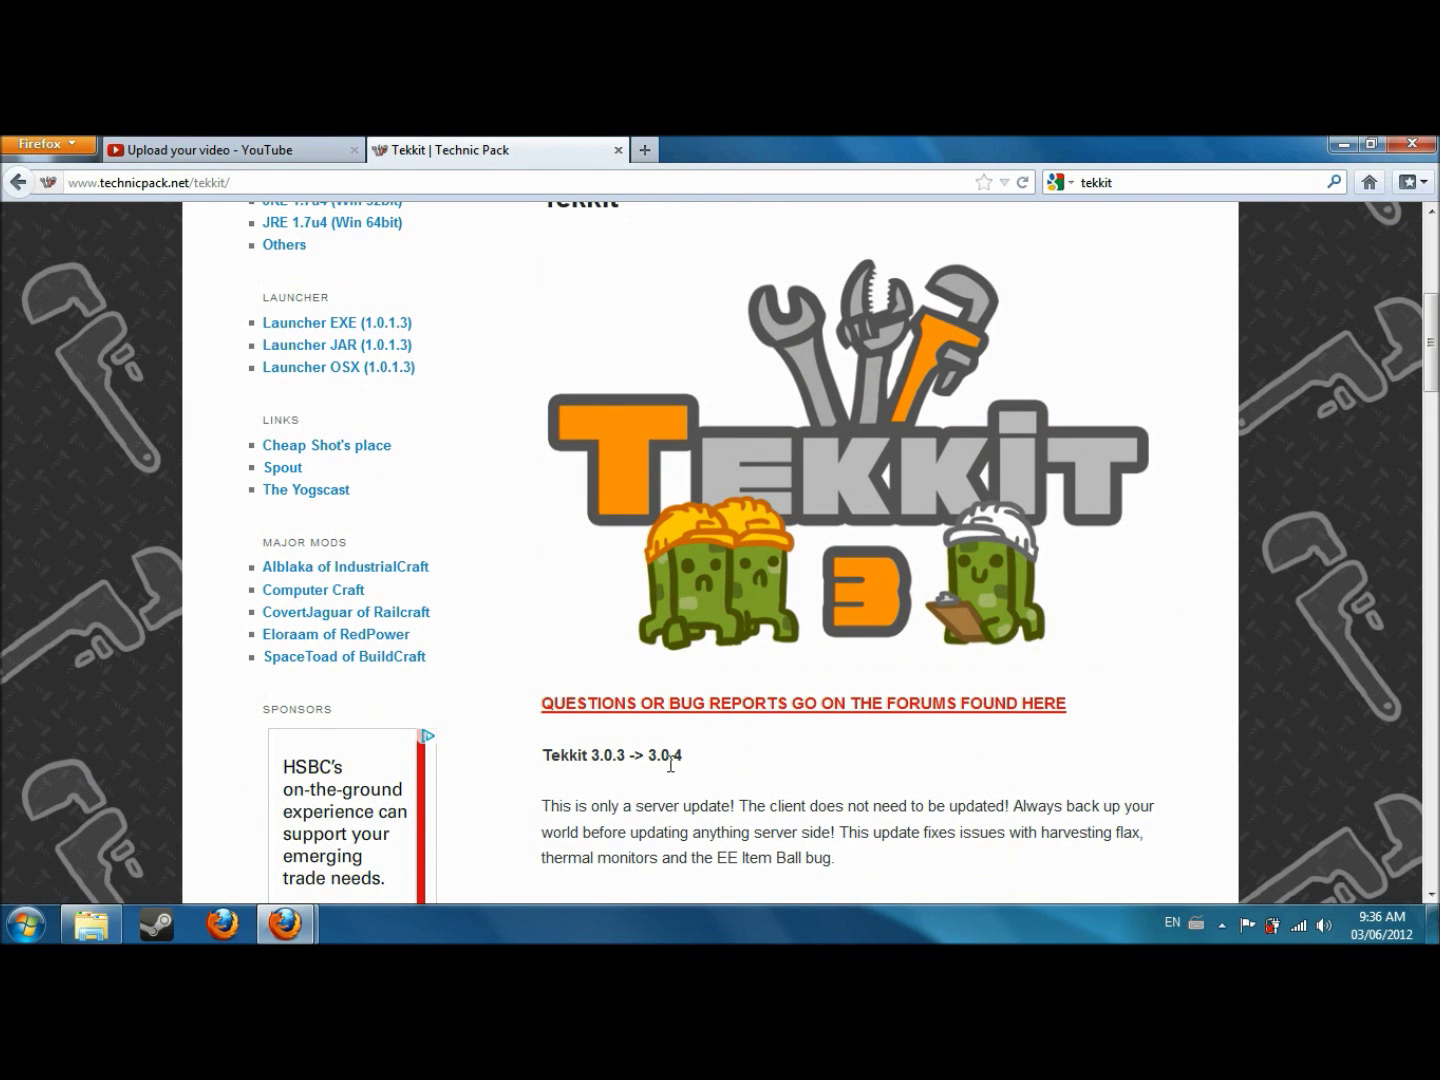
{"action": "scroll", "coordinate": [700, 765], "scroll_direction": "down", "scroll_amount": 10}
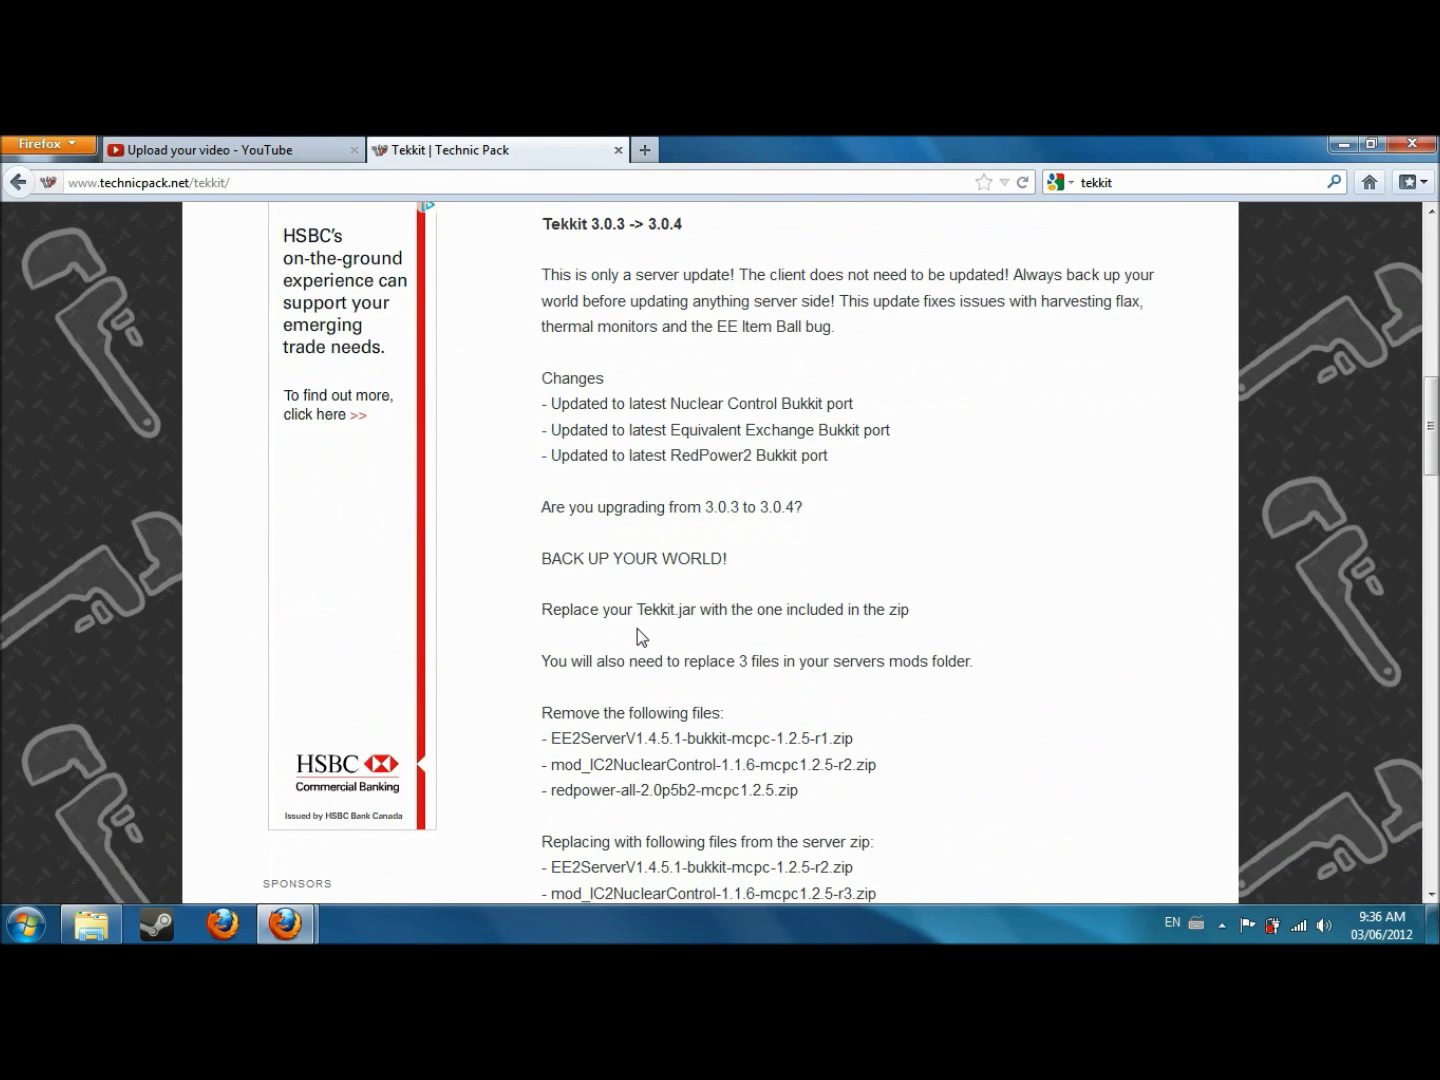
{"action": "scroll", "coordinate": [625, 497], "scroll_direction": "up", "scroll_amount": 10}
{"action": "scroll", "coordinate": [626, 497], "scroll_direction": "down", "scroll_amount": 15}
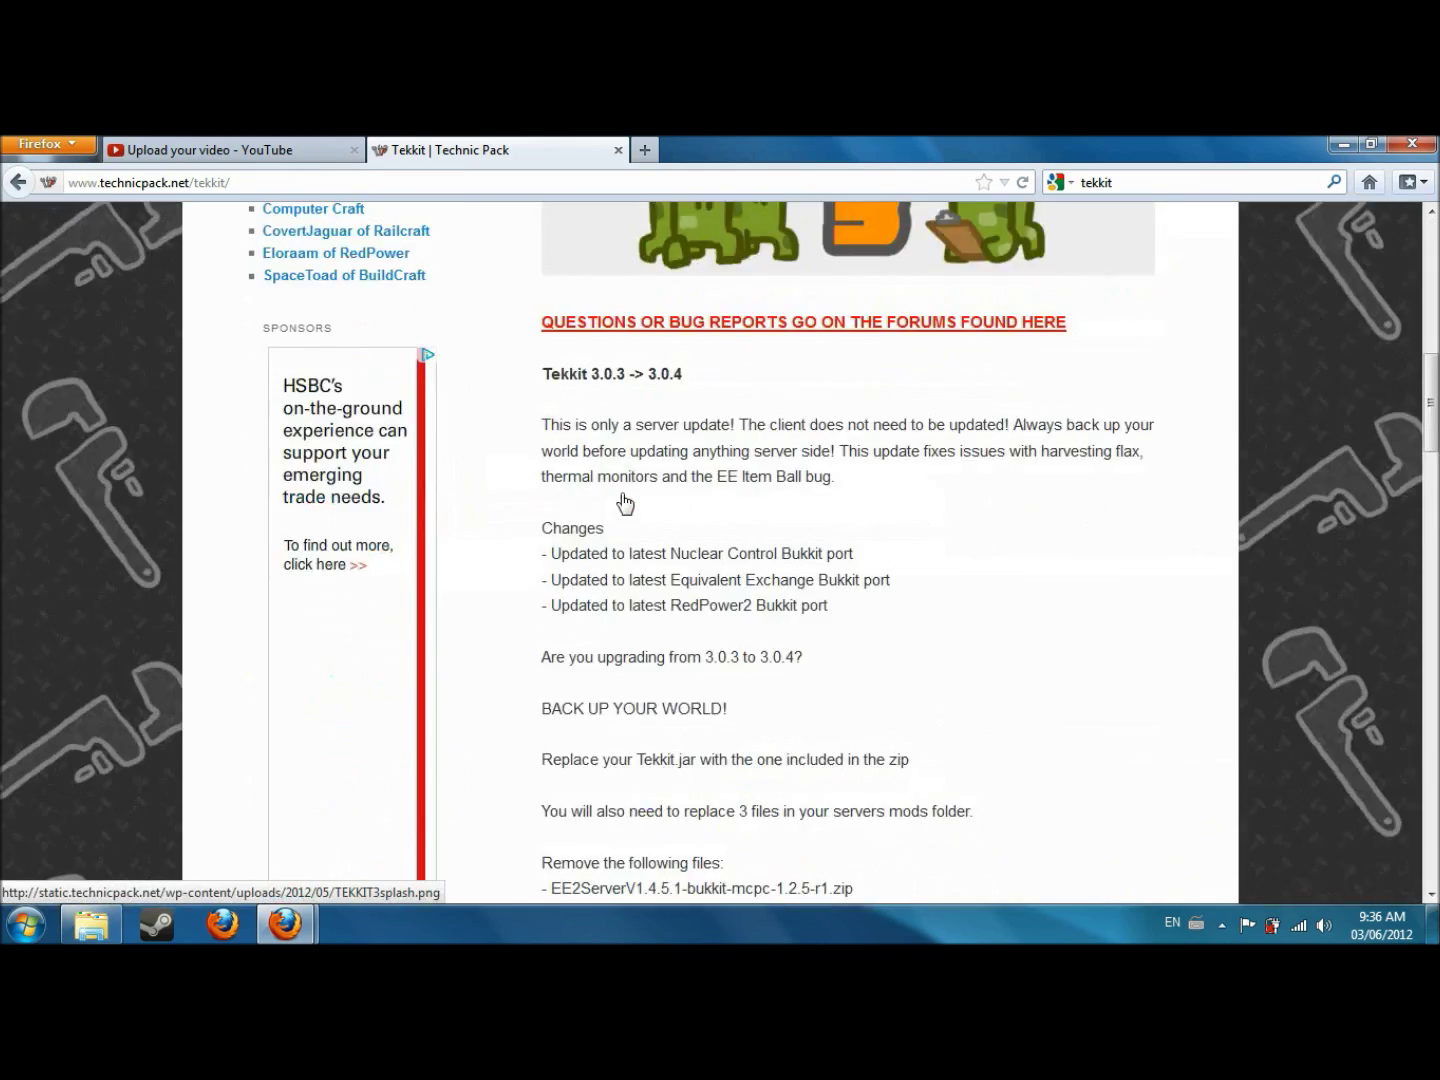
{"action": "scroll", "coordinate": [624, 499], "scroll_direction": "up", "scroll_amount": 12}
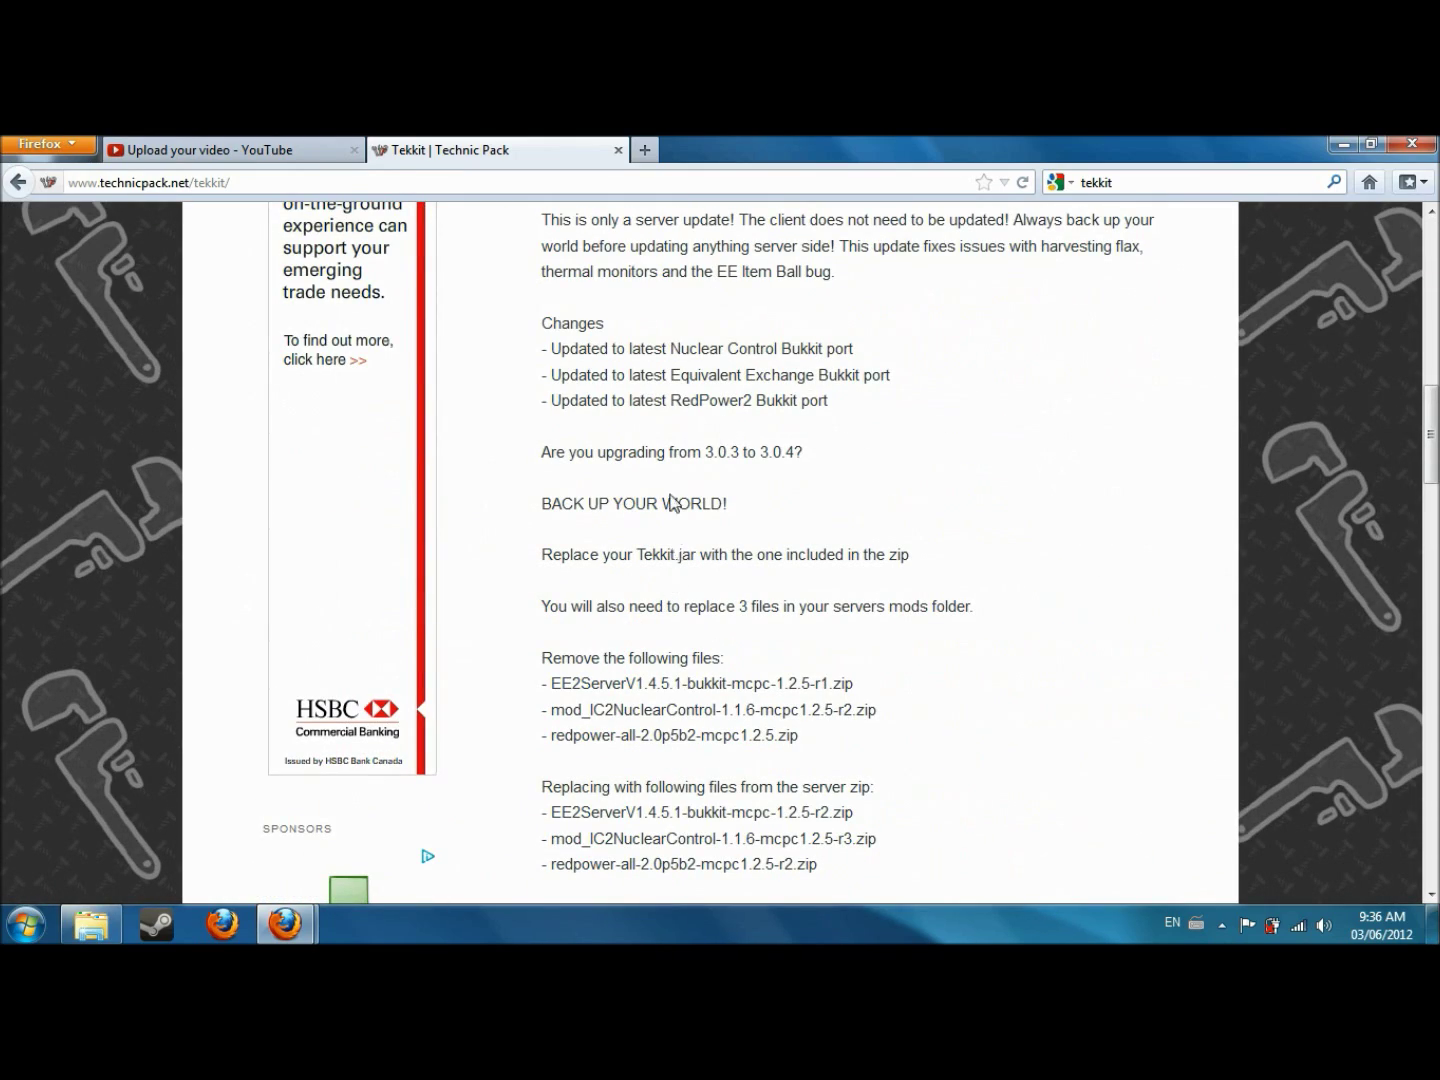
{"action": "scroll", "coordinate": [678, 432], "scroll_direction": "down", "scroll_amount": 10}
{"action": "scroll", "coordinate": [666, 427], "scroll_direction": "up", "scroll_amount": 6}
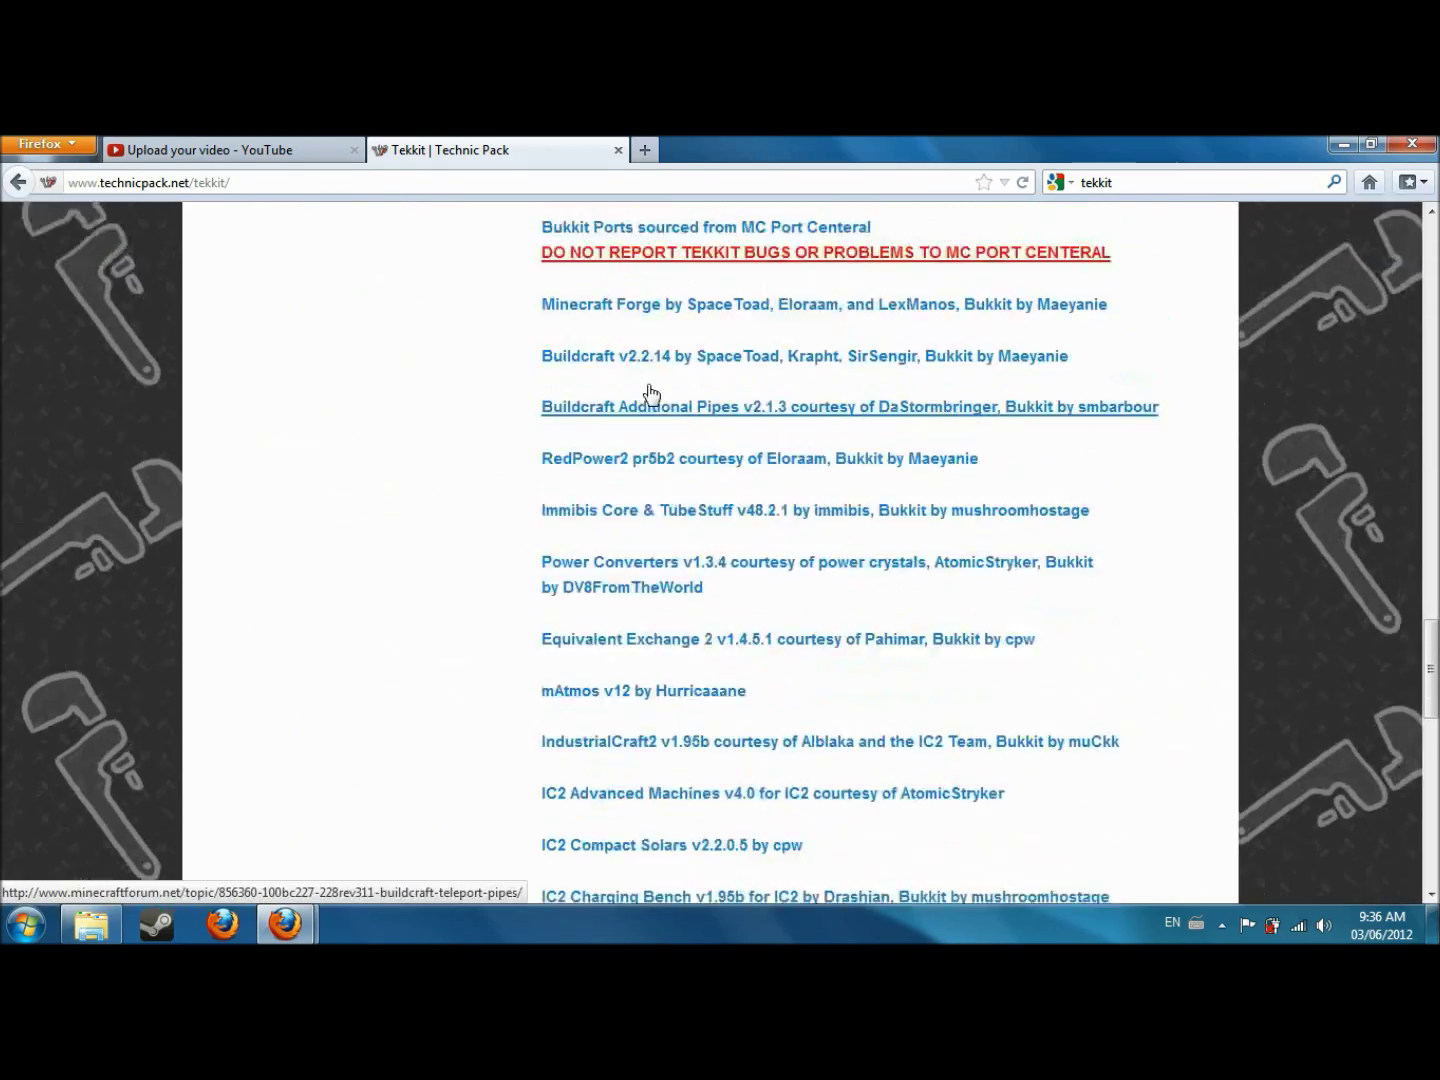
{"action": "scroll", "coordinate": [648, 390], "scroll_direction": "up", "scroll_amount": 10}
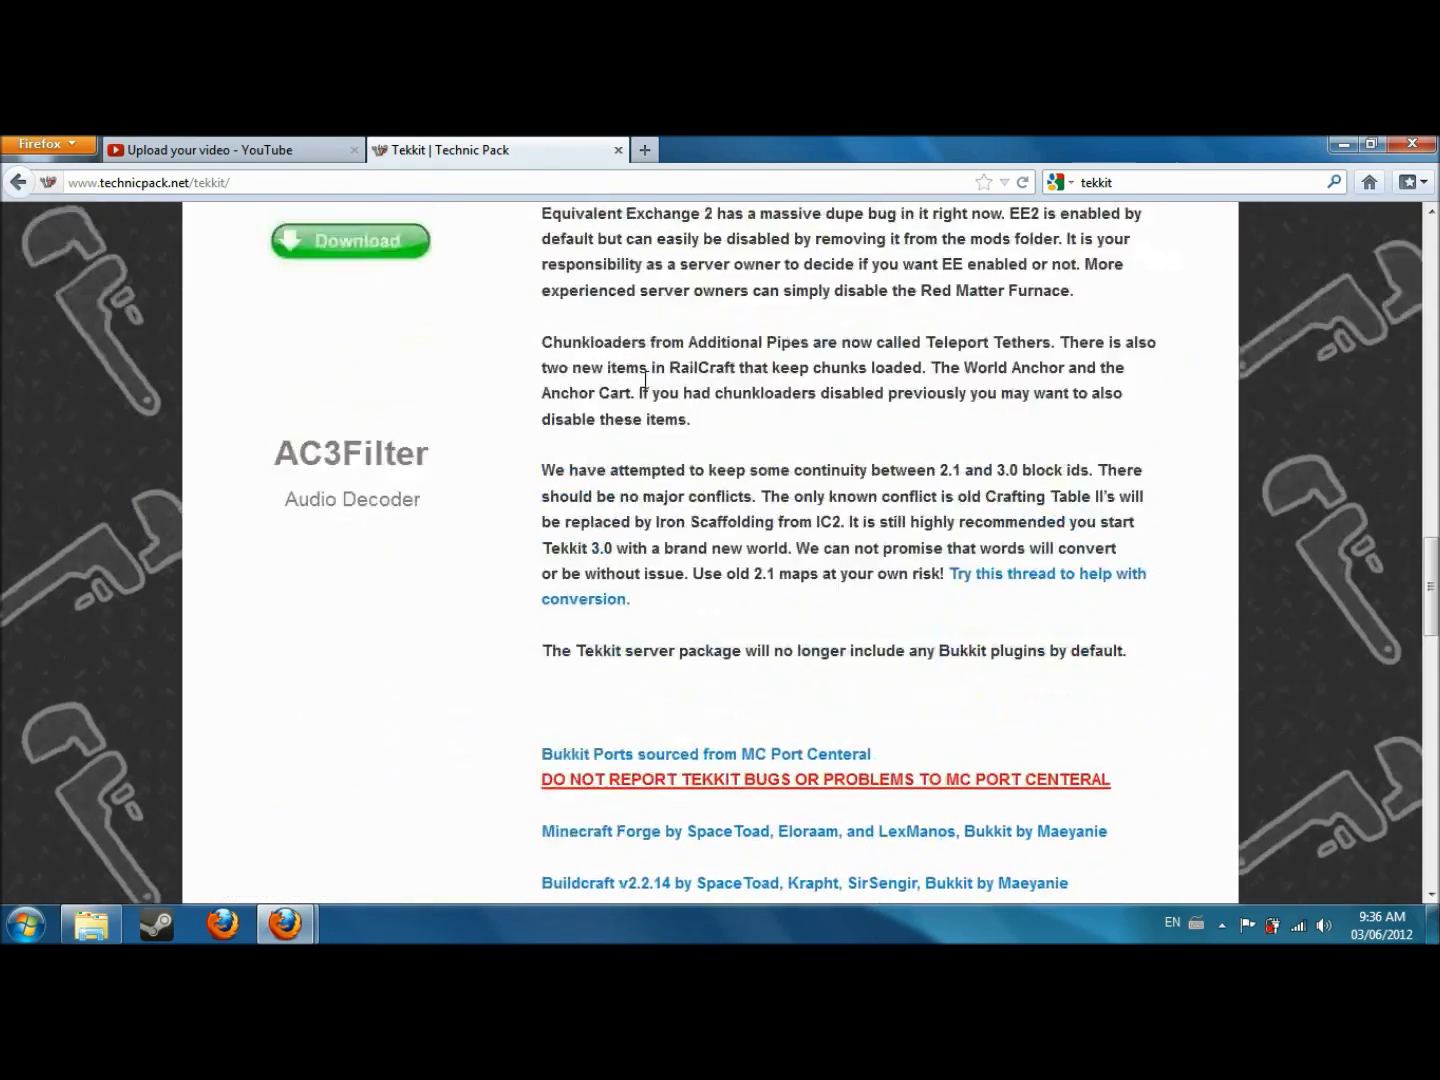
{"action": "scroll", "coordinate": [644, 381], "scroll_direction": "up", "scroll_amount": 3}
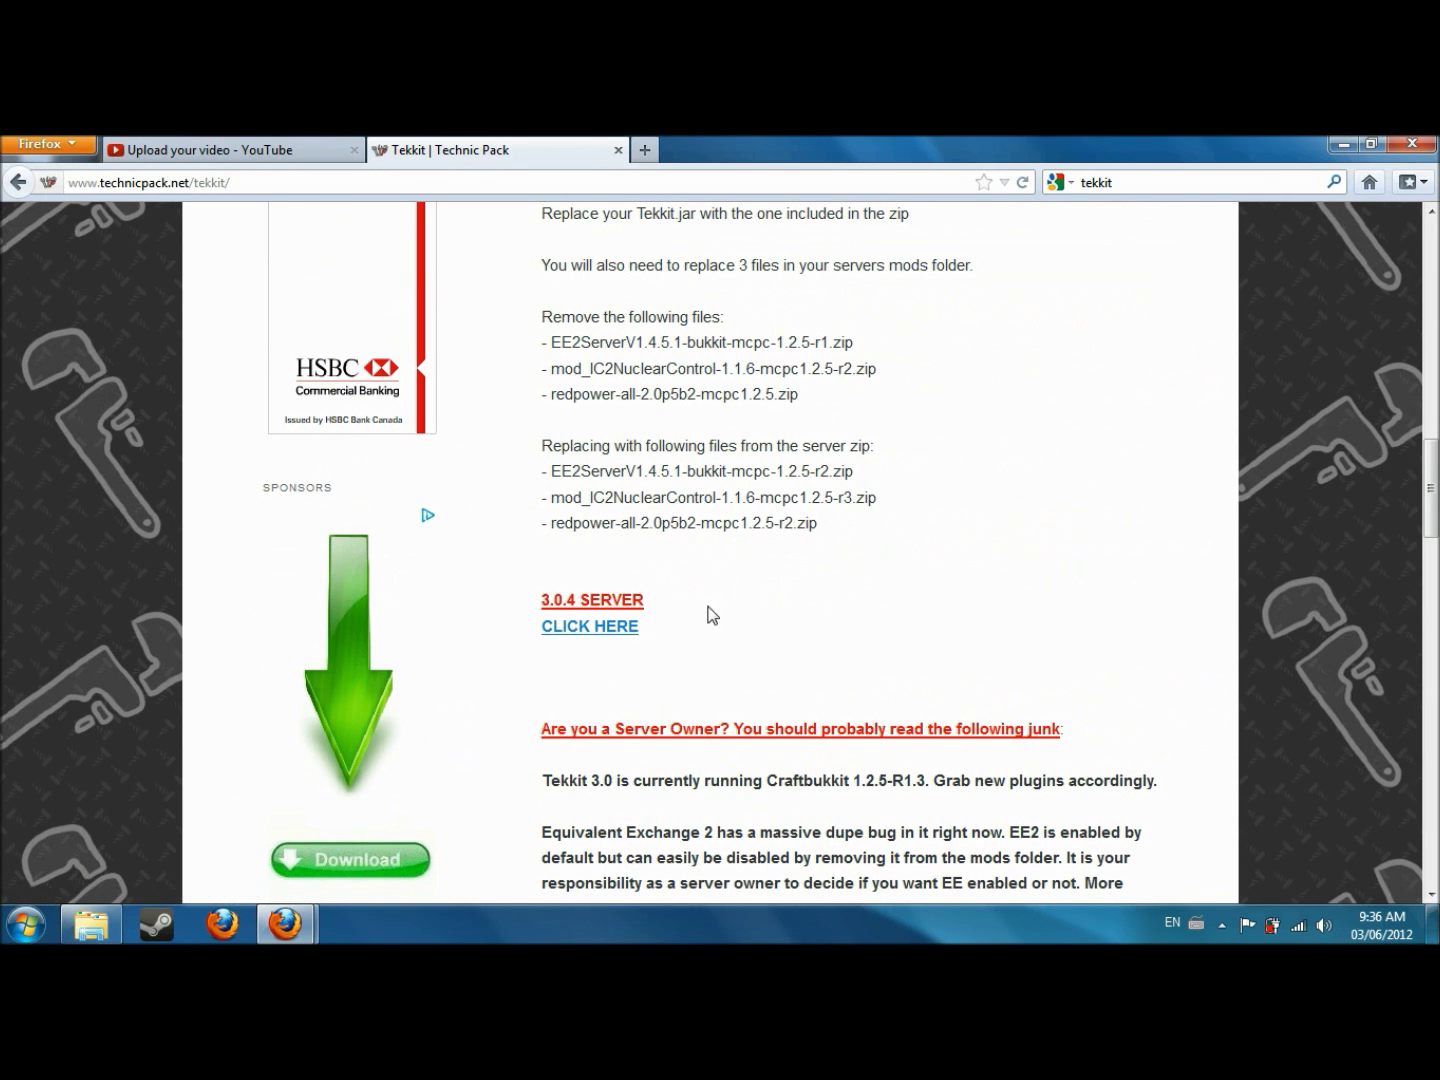
Start downloading Tekkit_Server_3.0.4.zip from the 3.0.4 server link as a saved file and minimize the browser window
{"action": "left_click", "coordinate": [596, 628]}
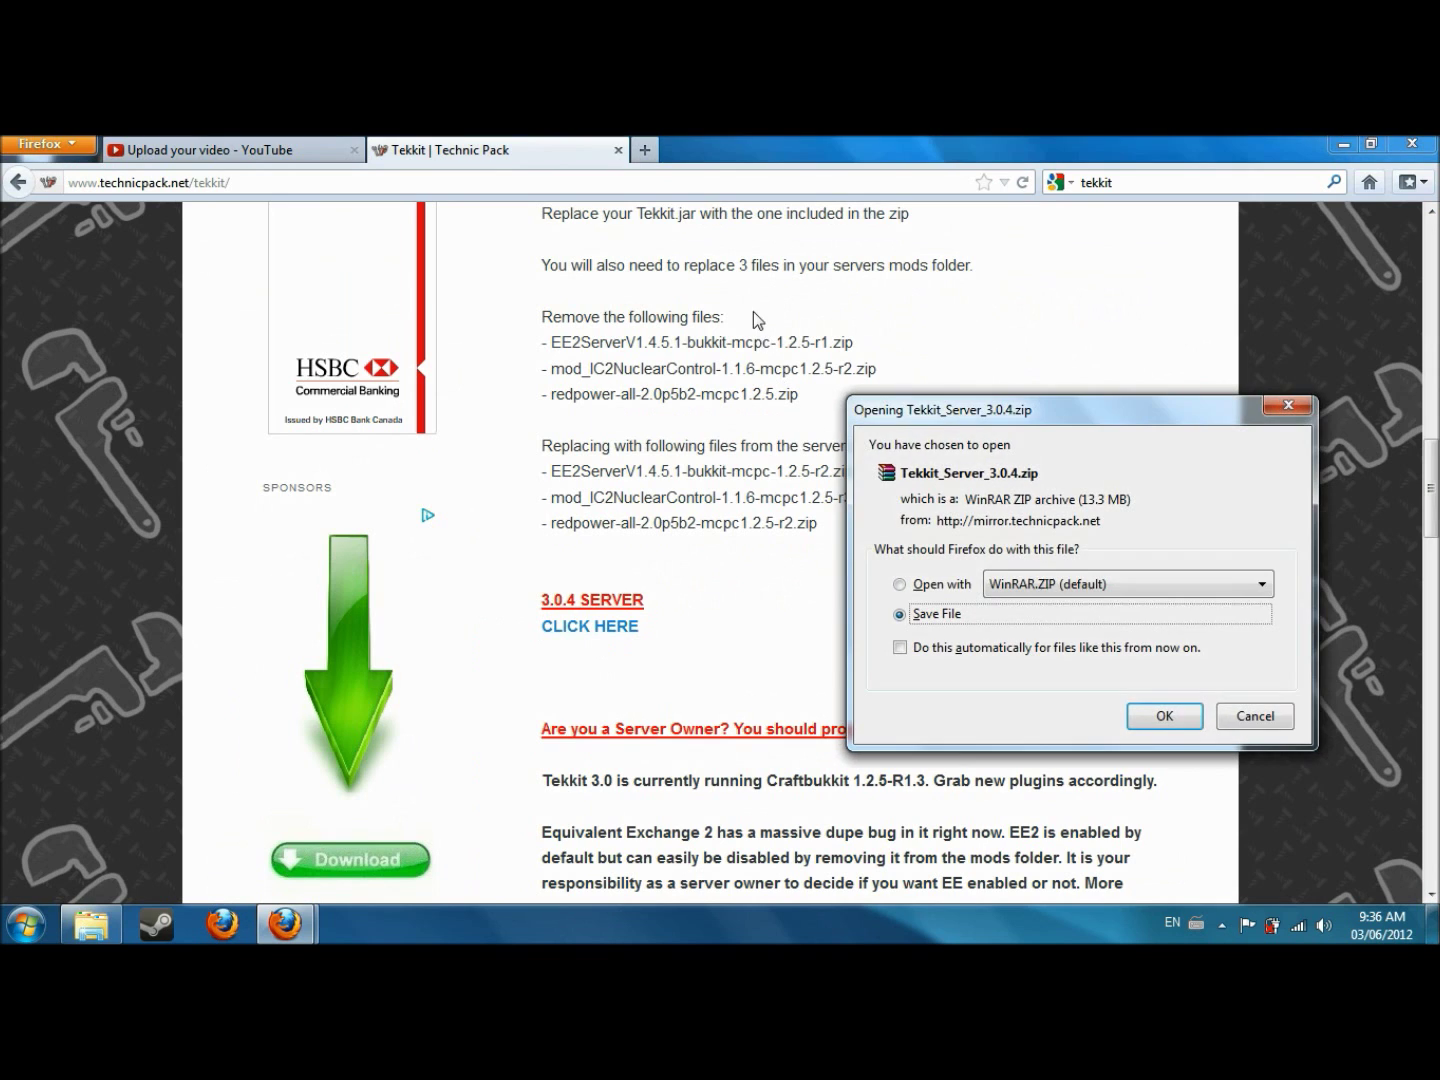
{"action": "left_click", "coordinate": [1170, 713]}
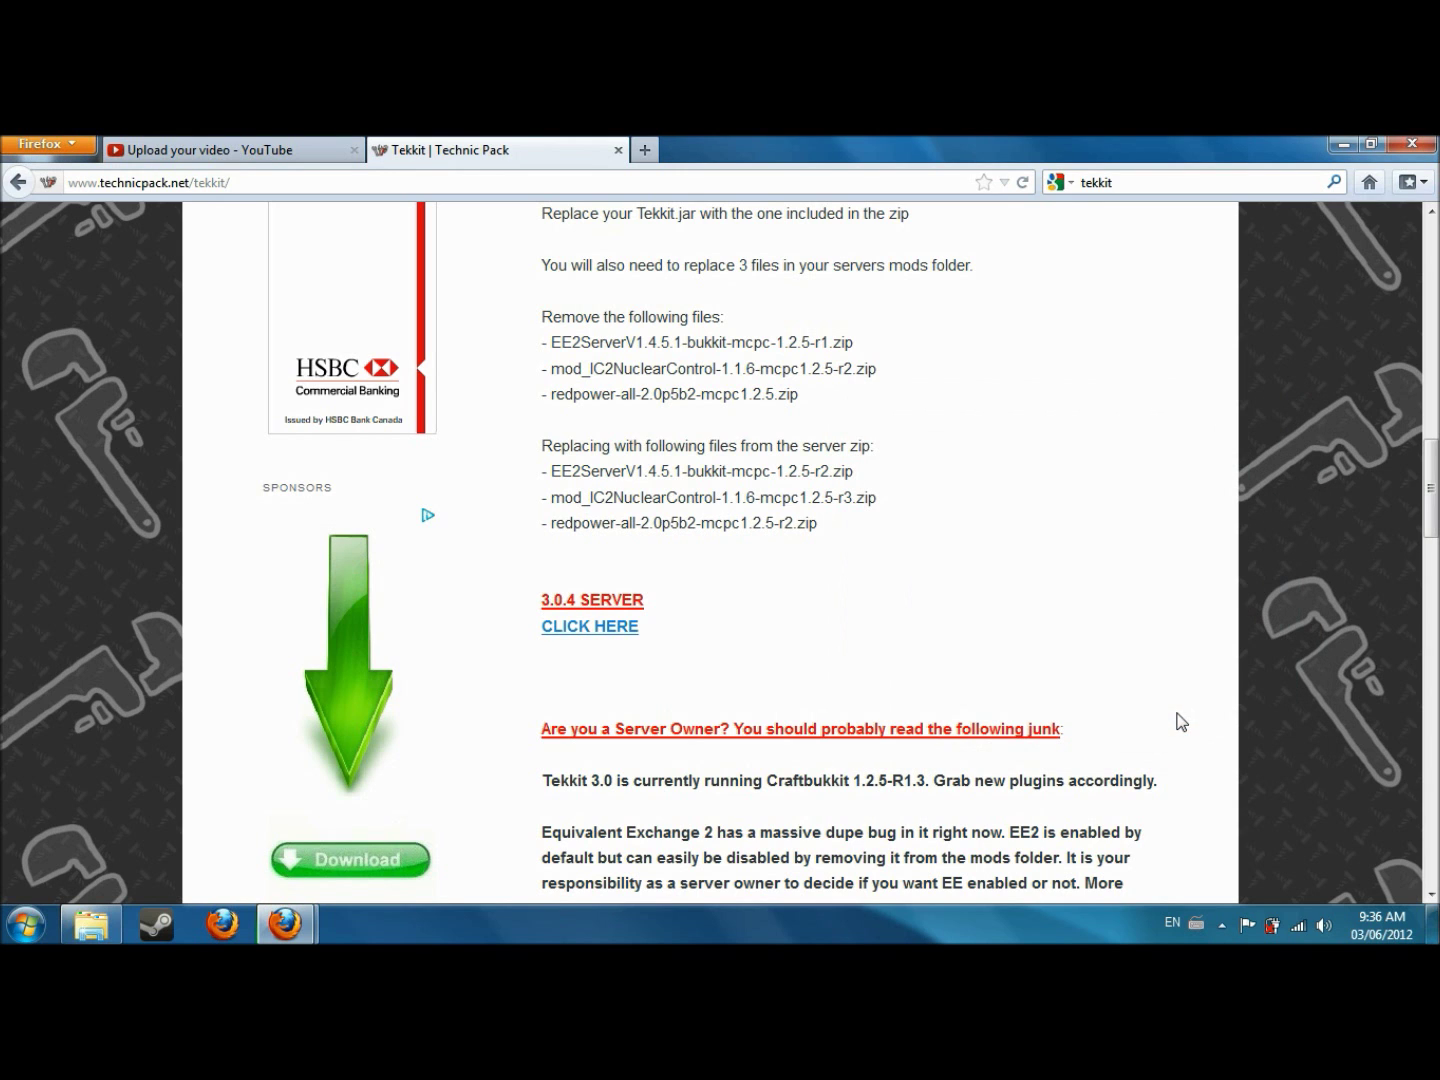
{"action": "left_click", "coordinate": [1344, 145]}
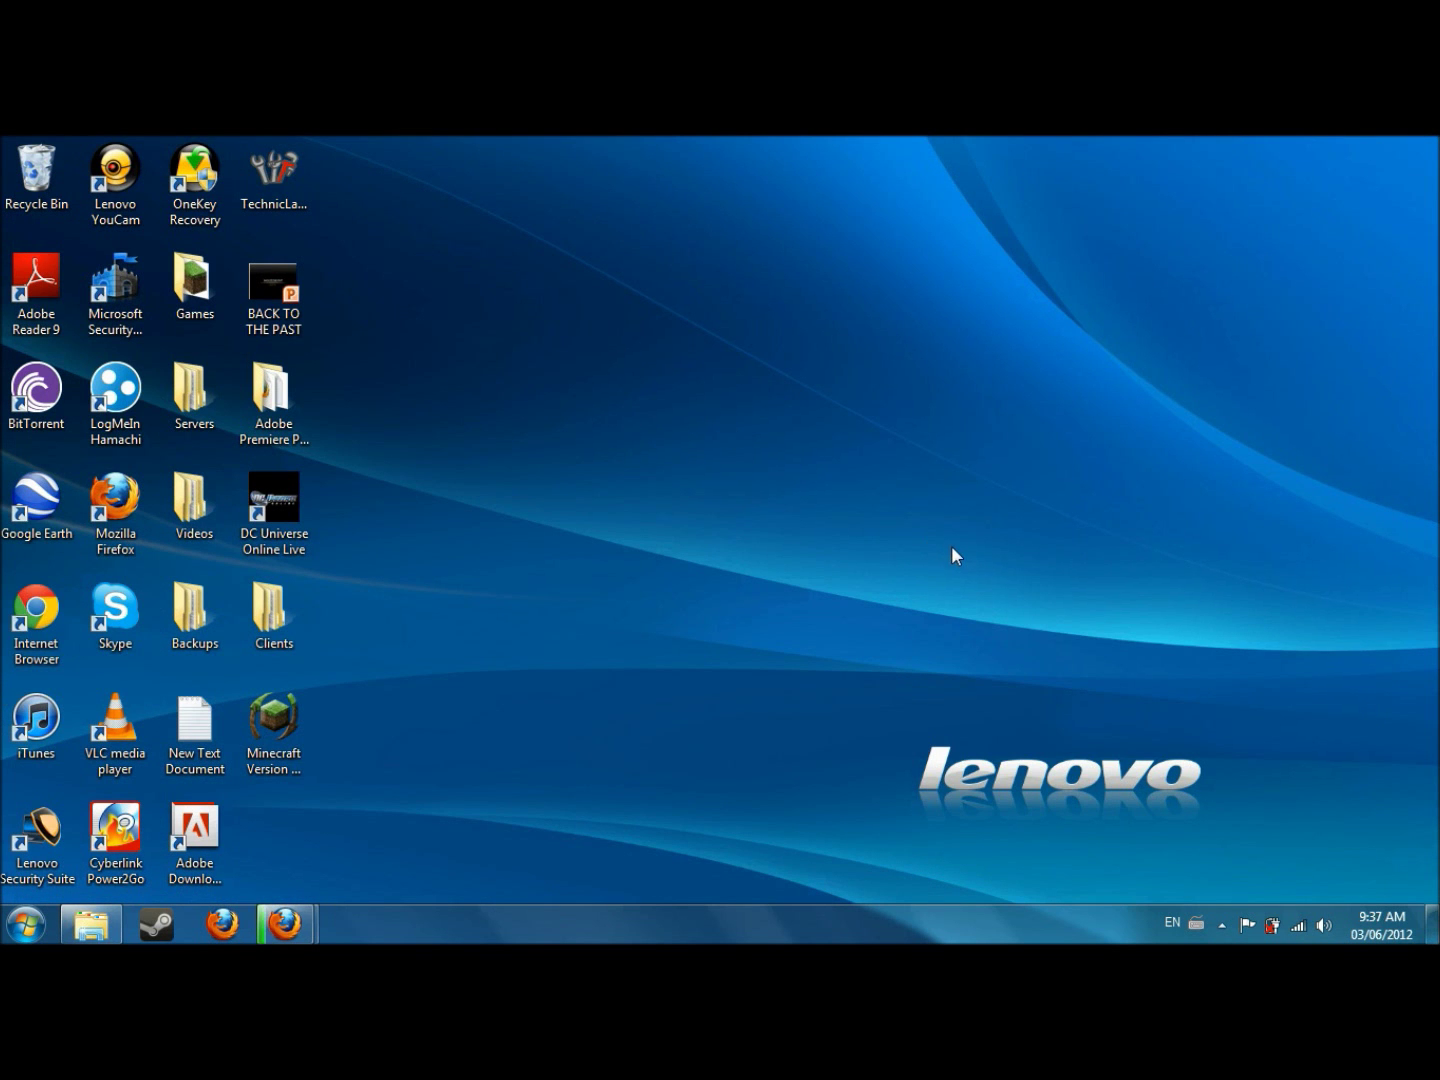
Bring up the Downloads list and cancel the running Tekkit_Server_3.0.4(1).zip download
{"action": "mouse_move", "coordinate": [309, 919]}
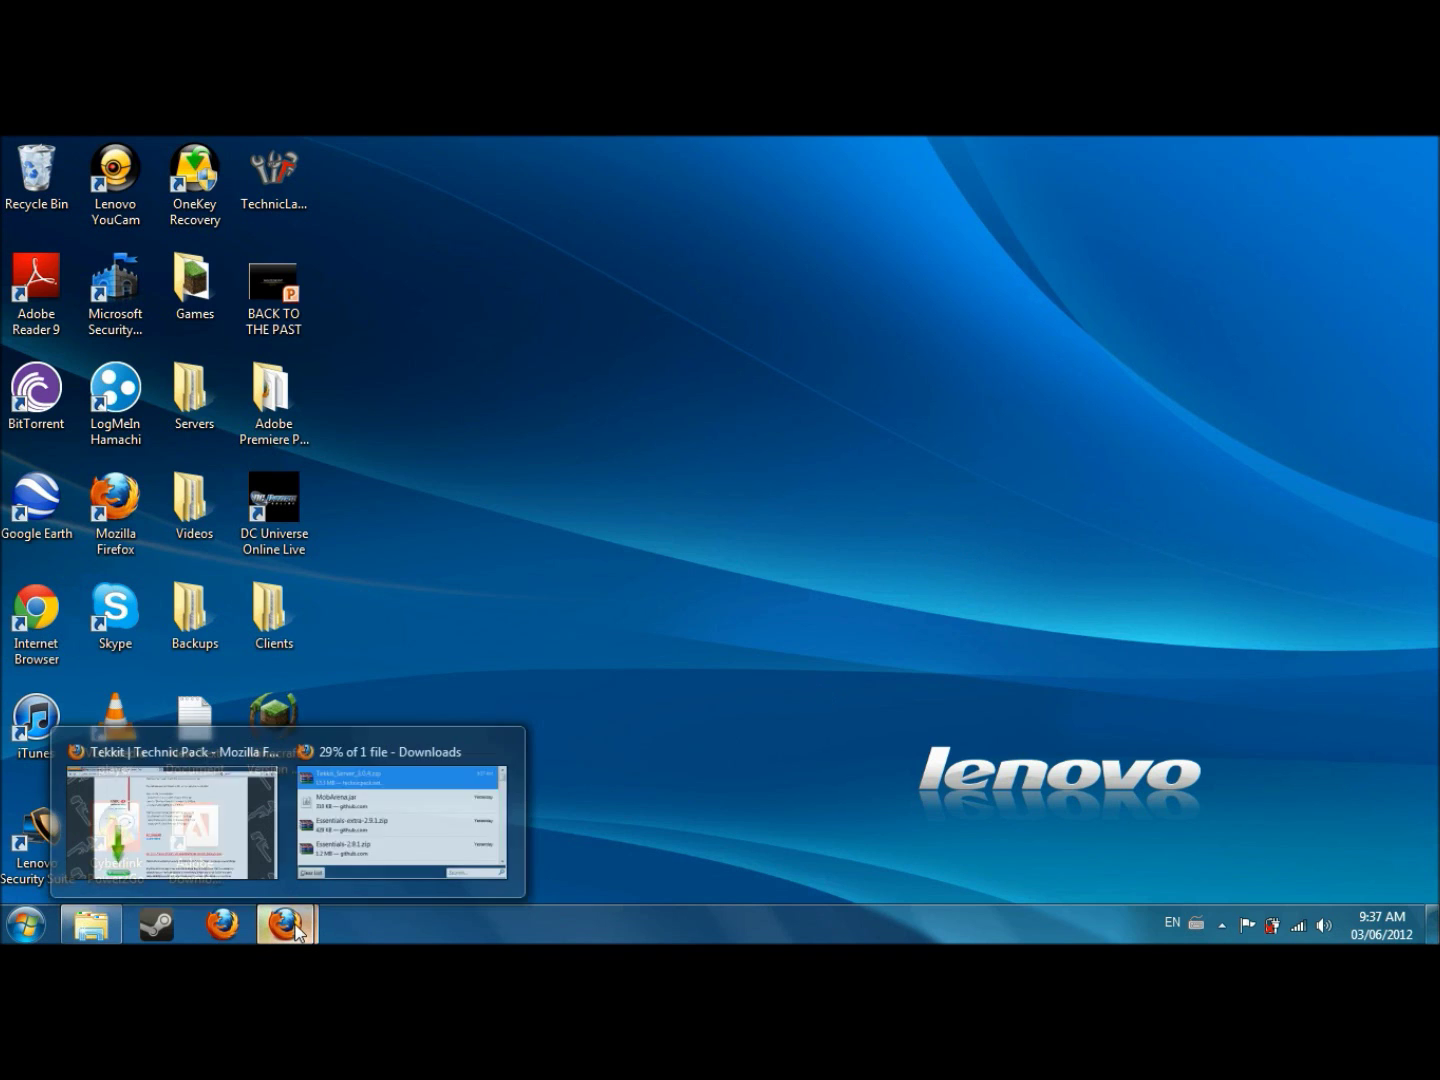
{"action": "left_click", "coordinate": [434, 822]}
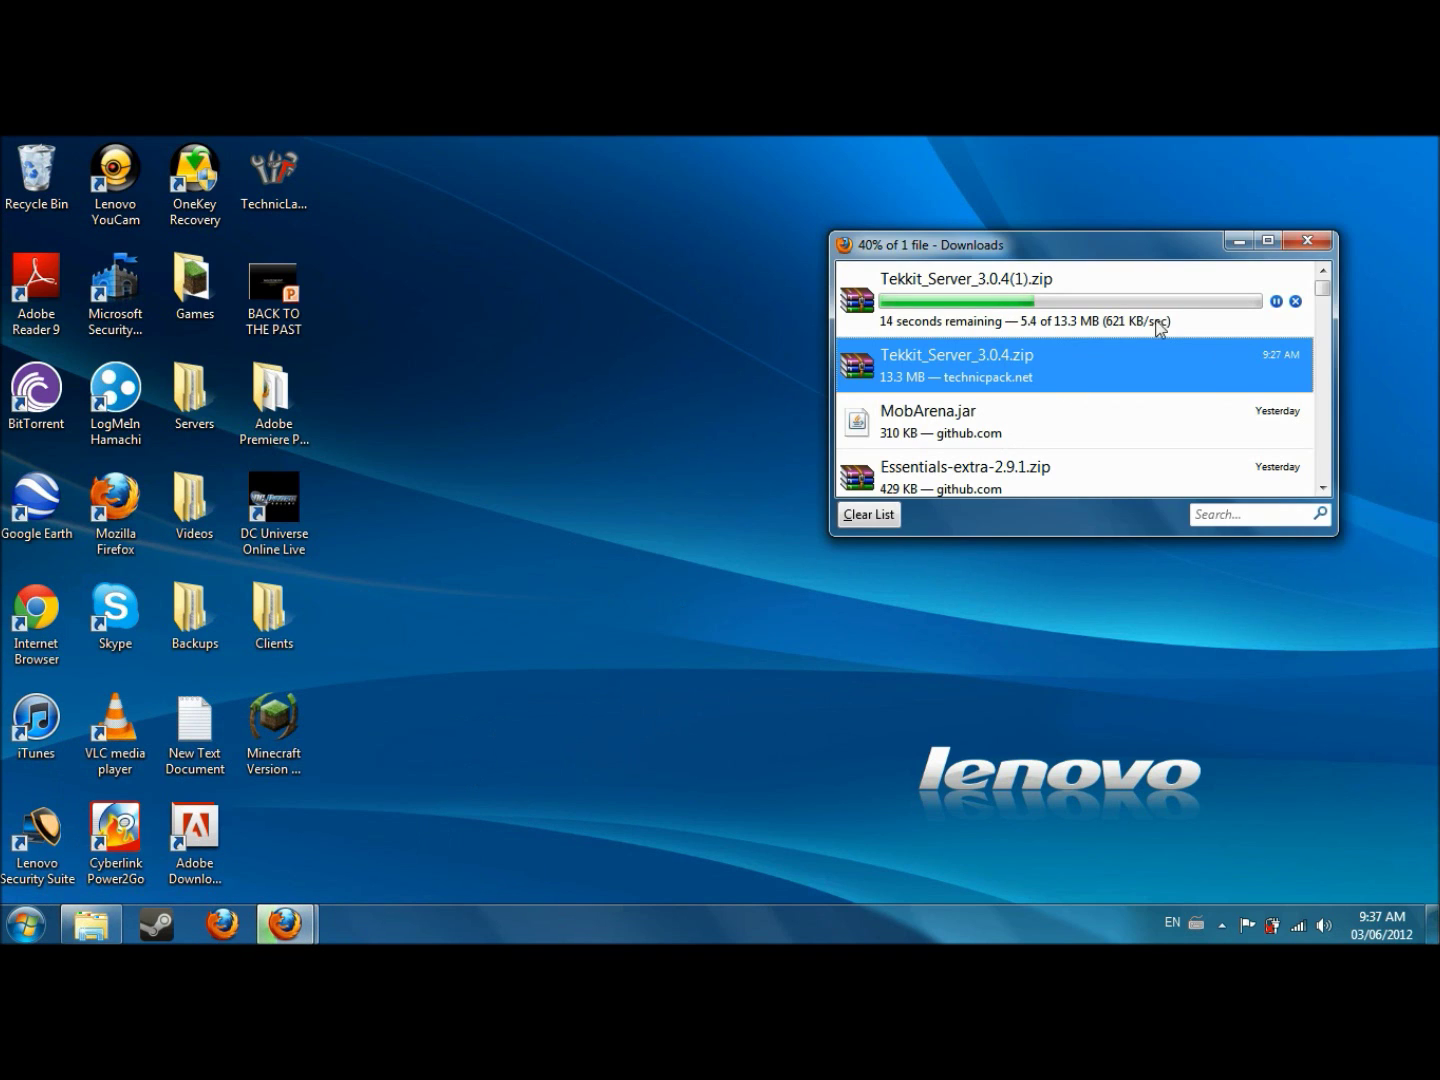
{"action": "left_click", "coordinate": [1299, 299]}
{"action": "left_click", "coordinate": [1298, 299]}
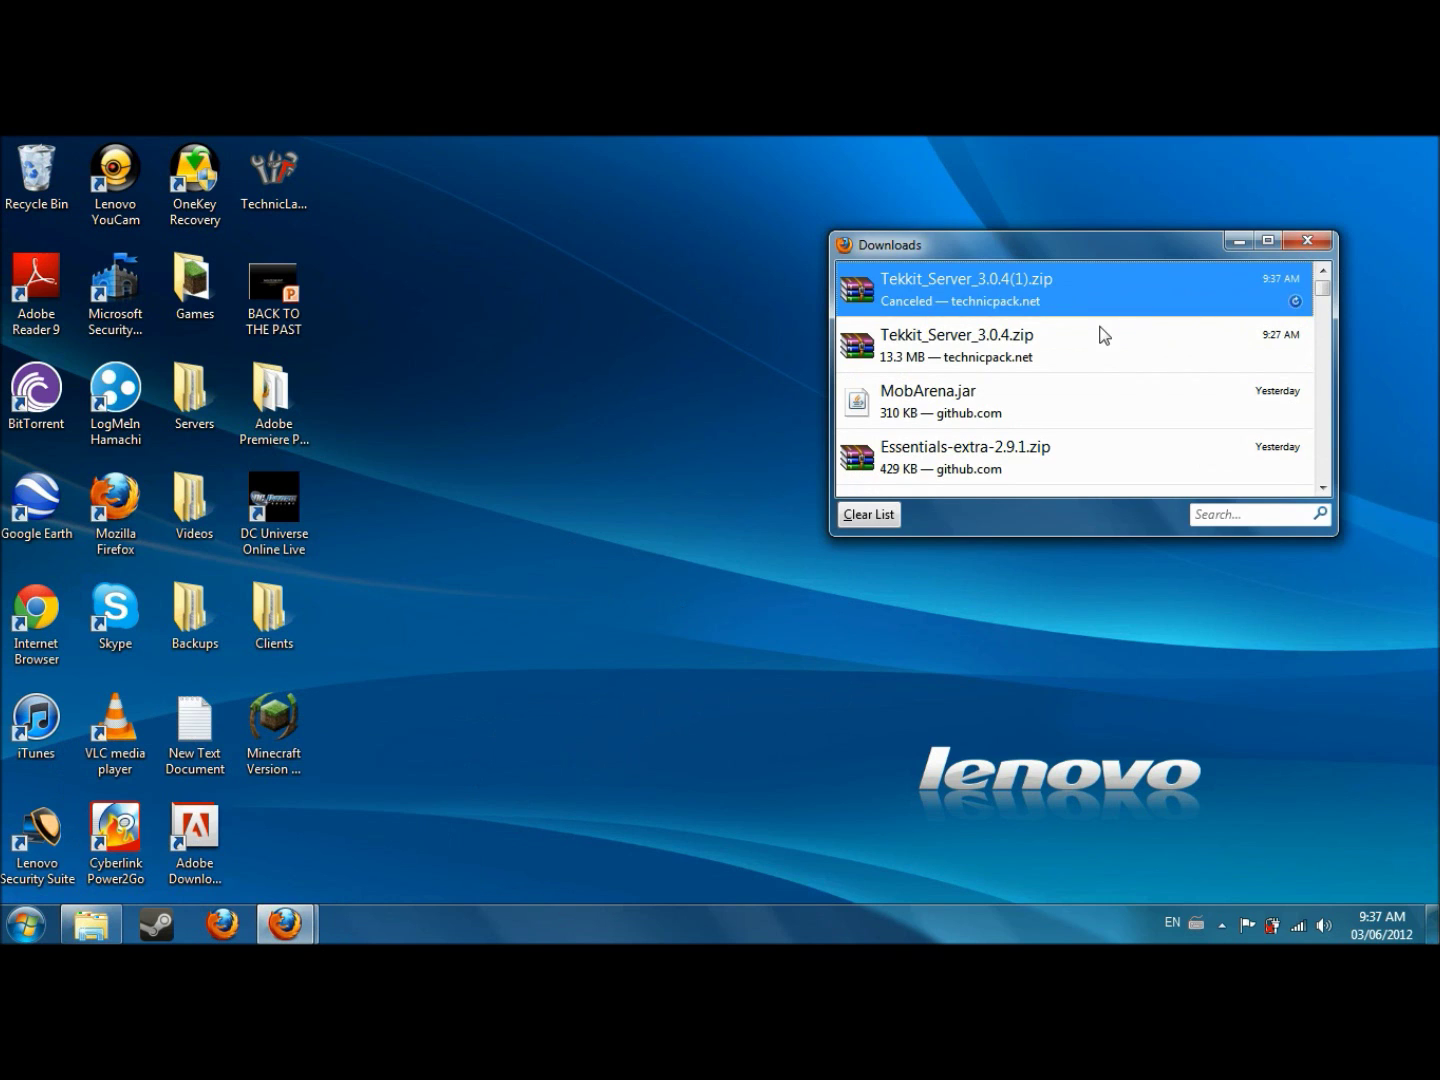
Open the previously downloaded Tekkit_Server_3.0.4.zip in WinRAR and dismiss the purchase reminder
{"action": "left_click", "coordinate": [1096, 328]}
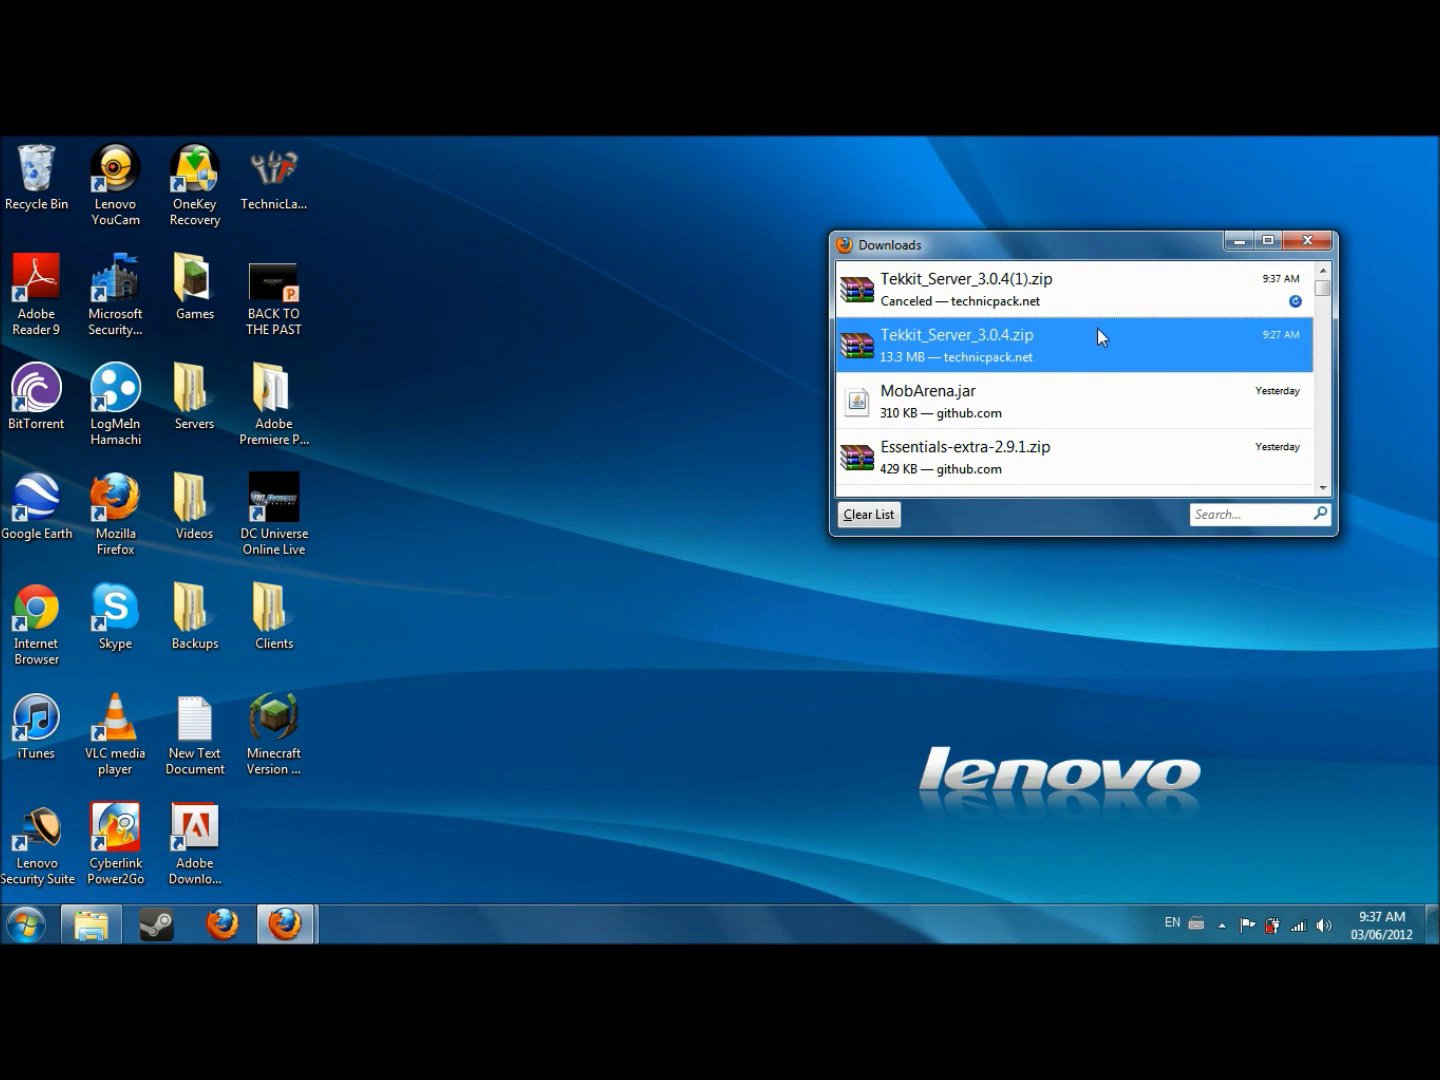
{"action": "double_click", "coordinate": [1026, 347]}
{"action": "right_click", "coordinate": [544, 440]}
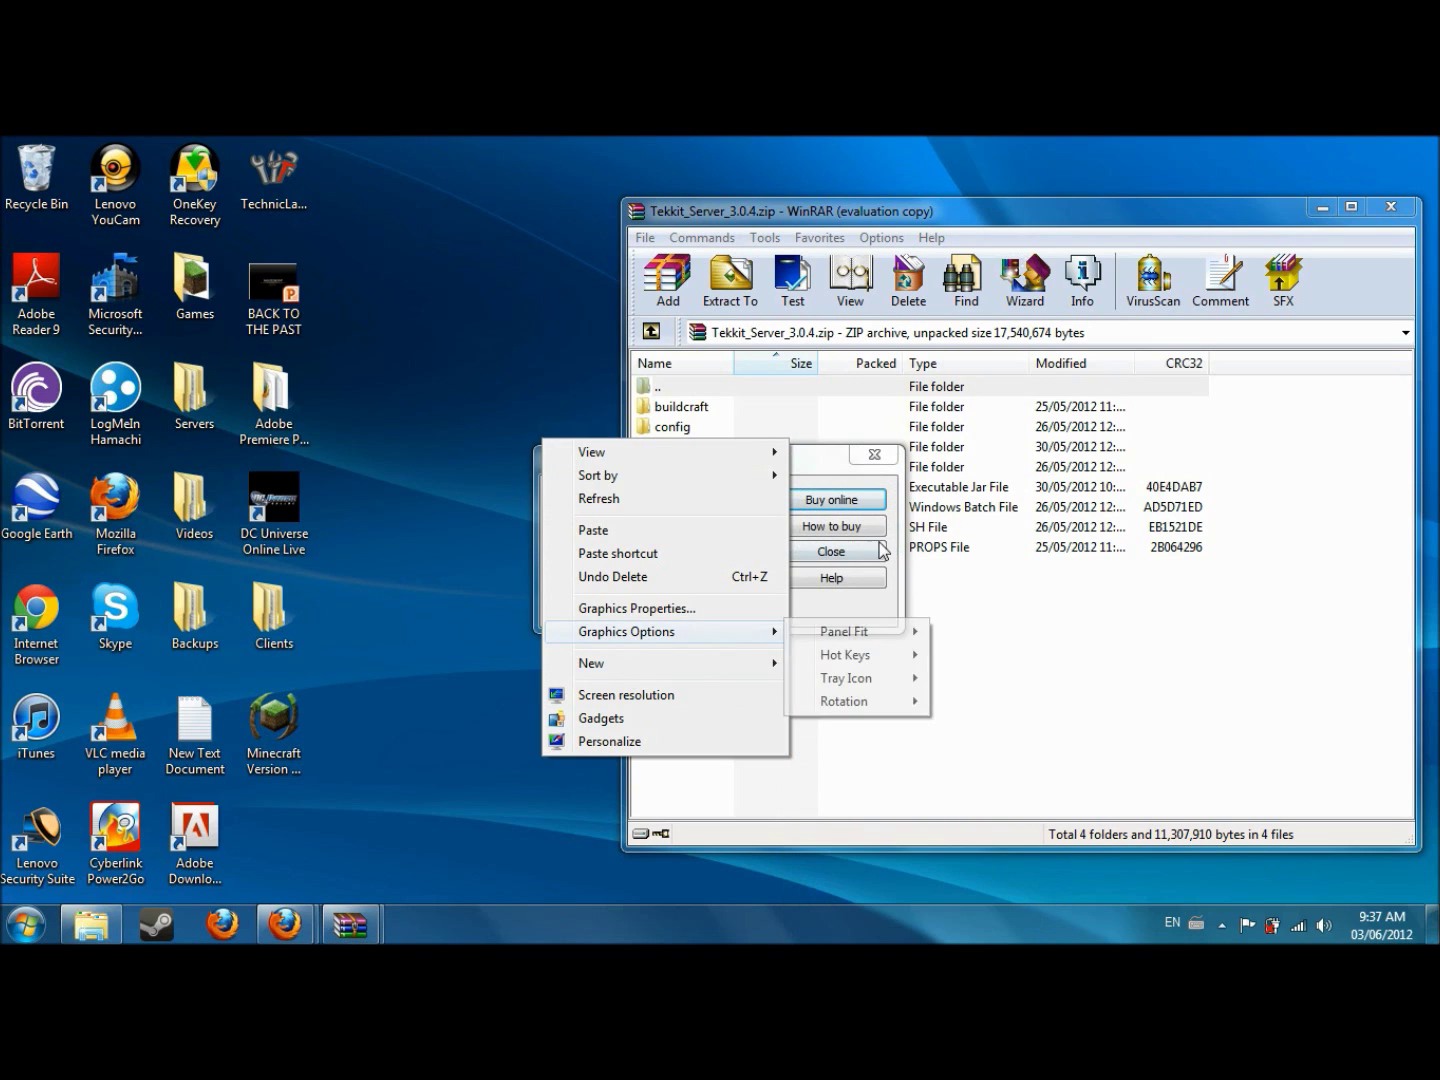
{"action": "left_click", "coordinate": [879, 548]}
Create a new folder on the desktop named "tekit server"
{"action": "right_click", "coordinate": [517, 485]}
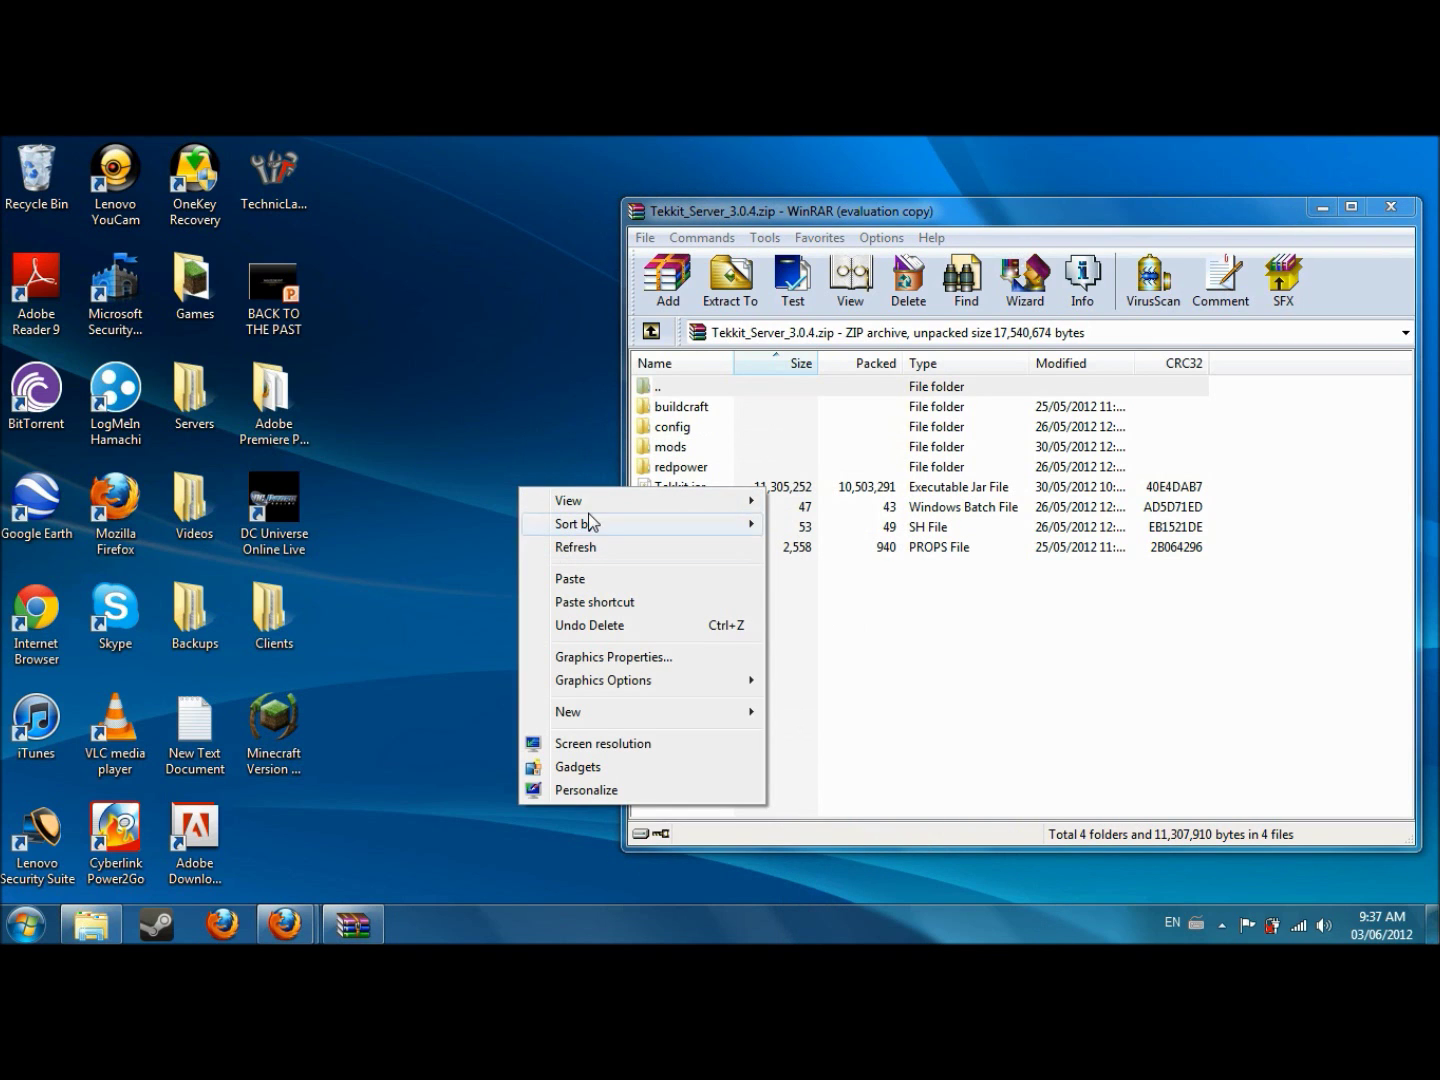
{"action": "mouse_move", "coordinate": [585, 711]}
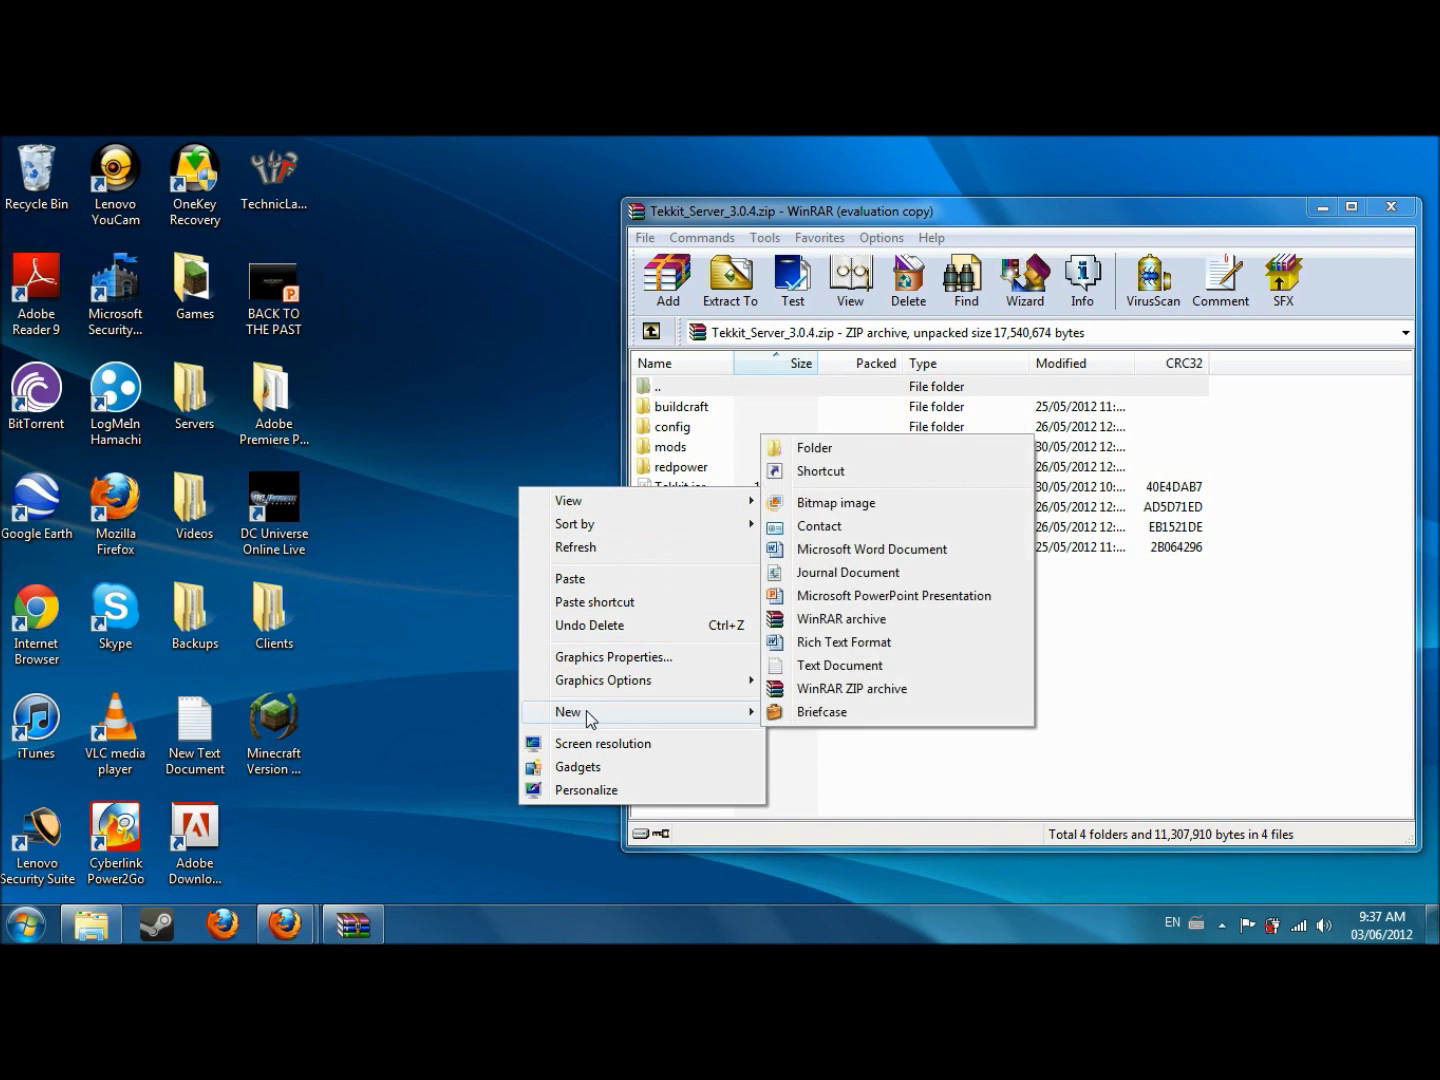
{"action": "left_click", "coordinate": [812, 450]}
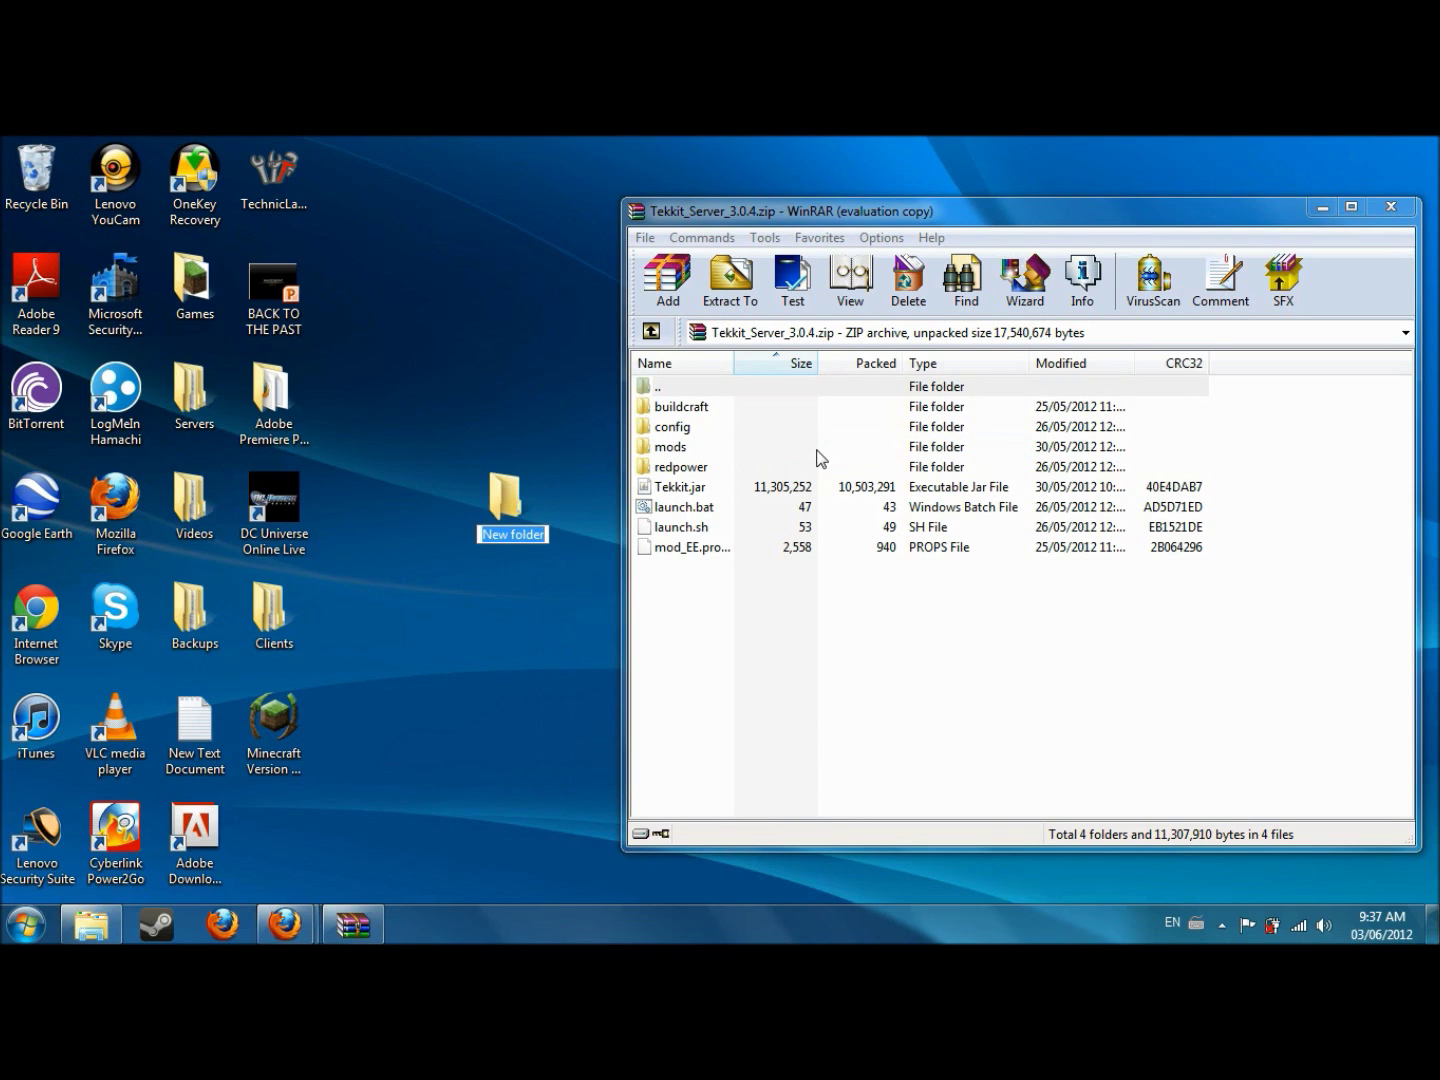
{"action": "type", "text": "tek"}
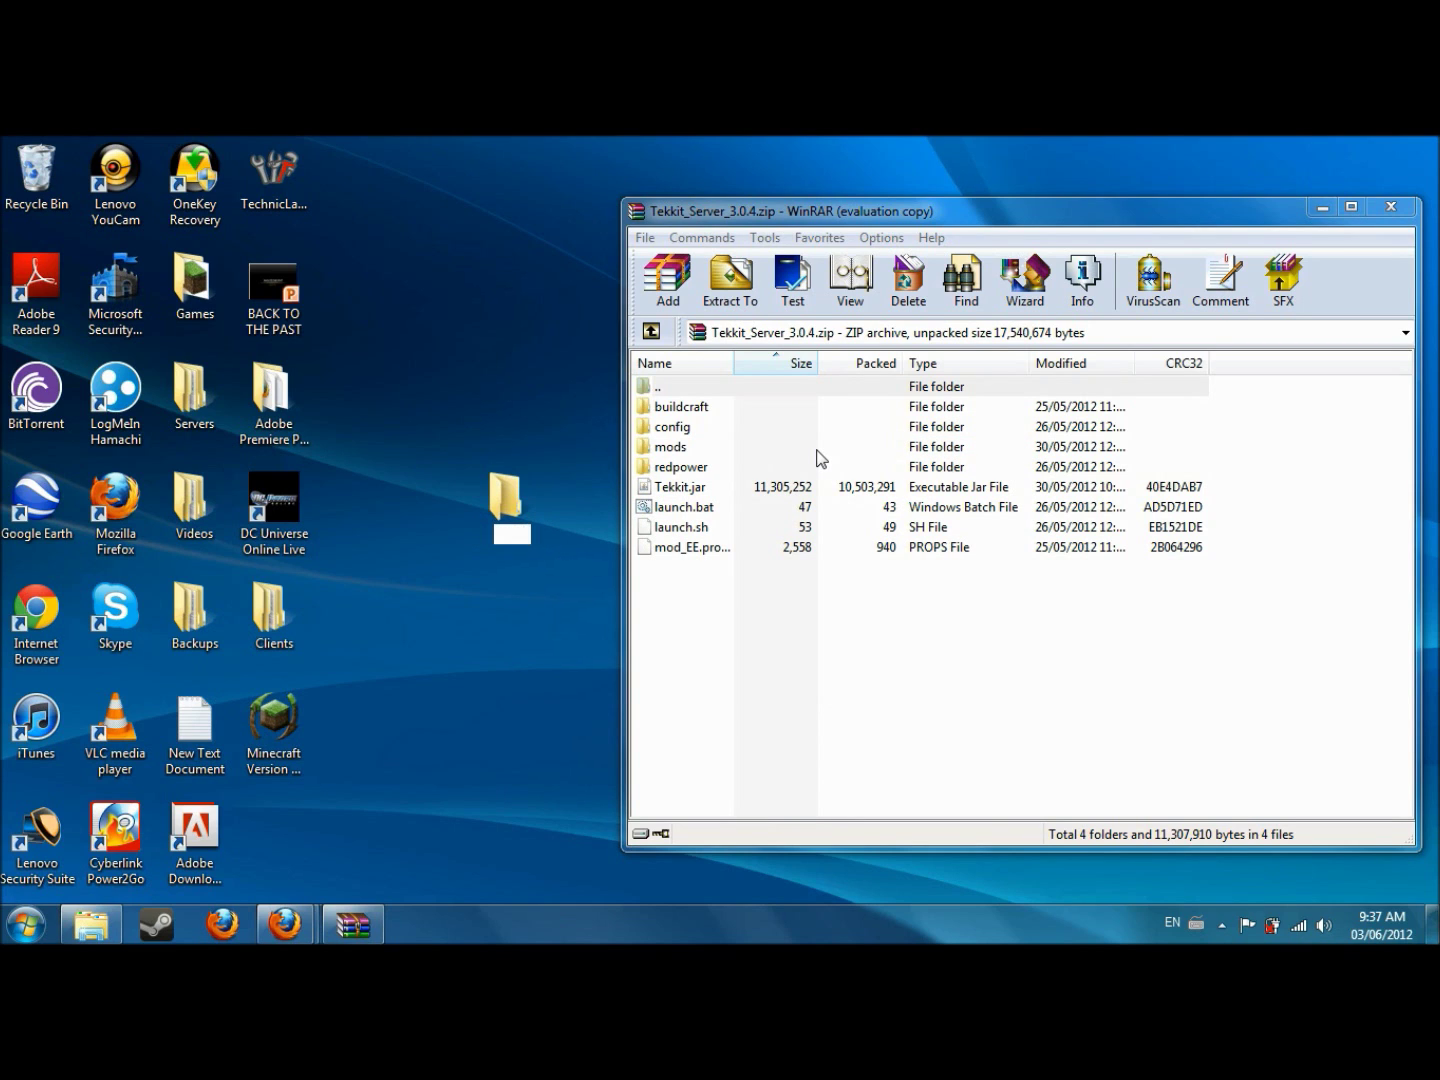
{"action": "type", "text": "it server"}
{"action": "left_click", "coordinate": [563, 336]}
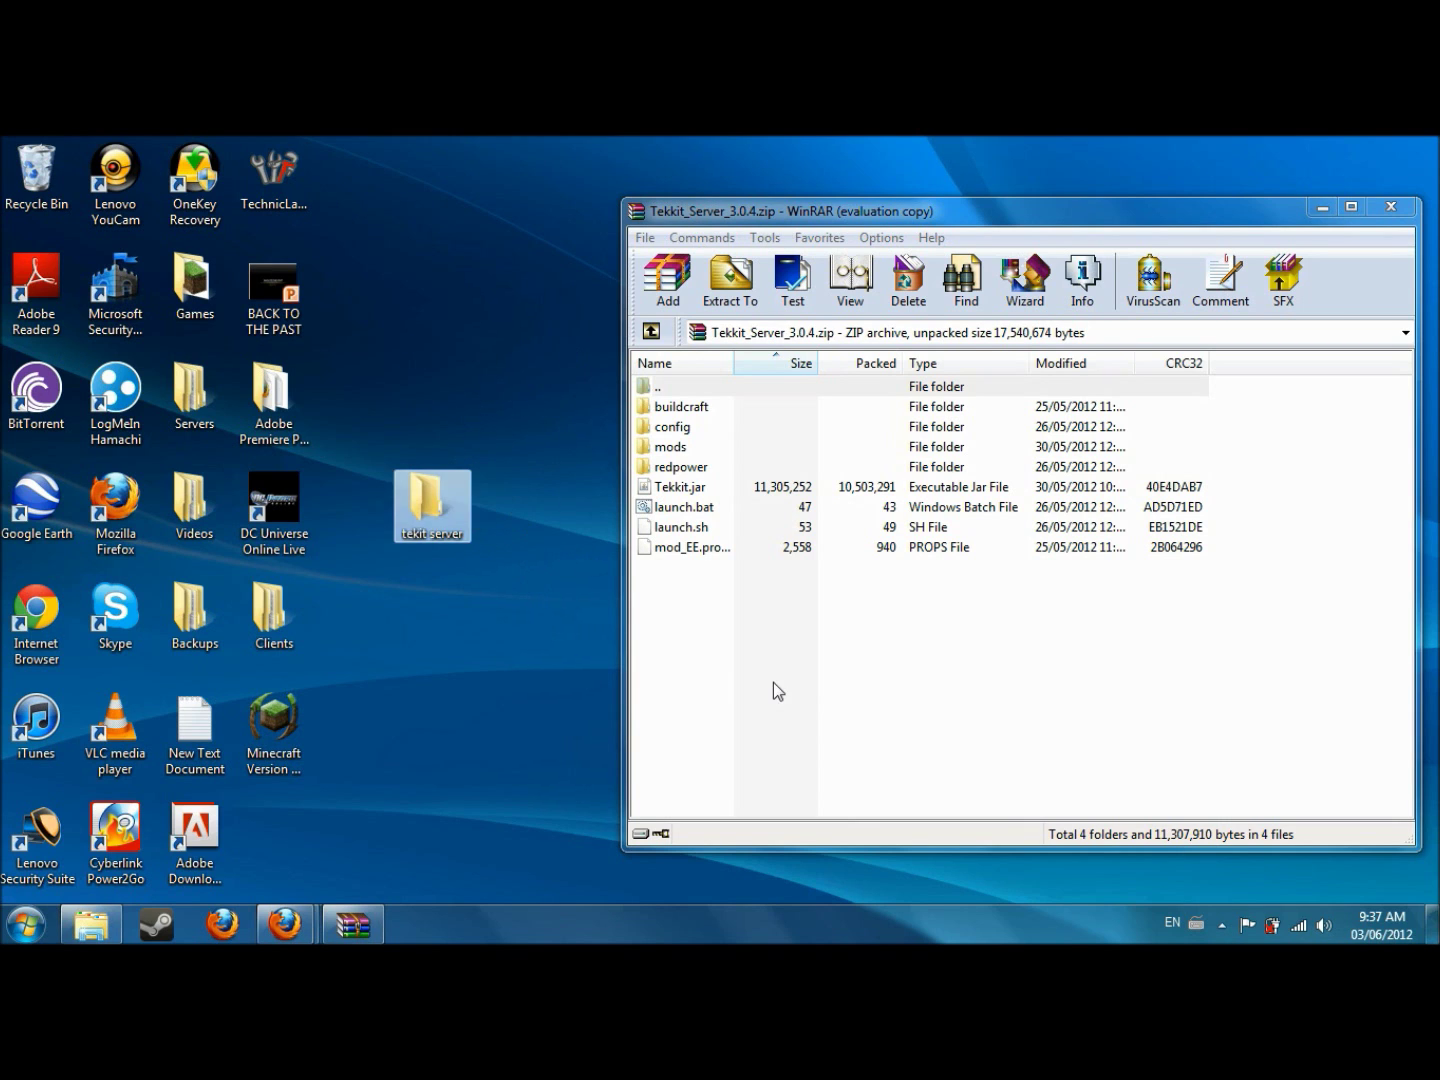
Extract all folders and files from the Tekkit server archive into the tekit server folder on the desktop
{"action": "left_click_drag", "start_coordinate": [771, 684], "coordinate": [662, 407]}
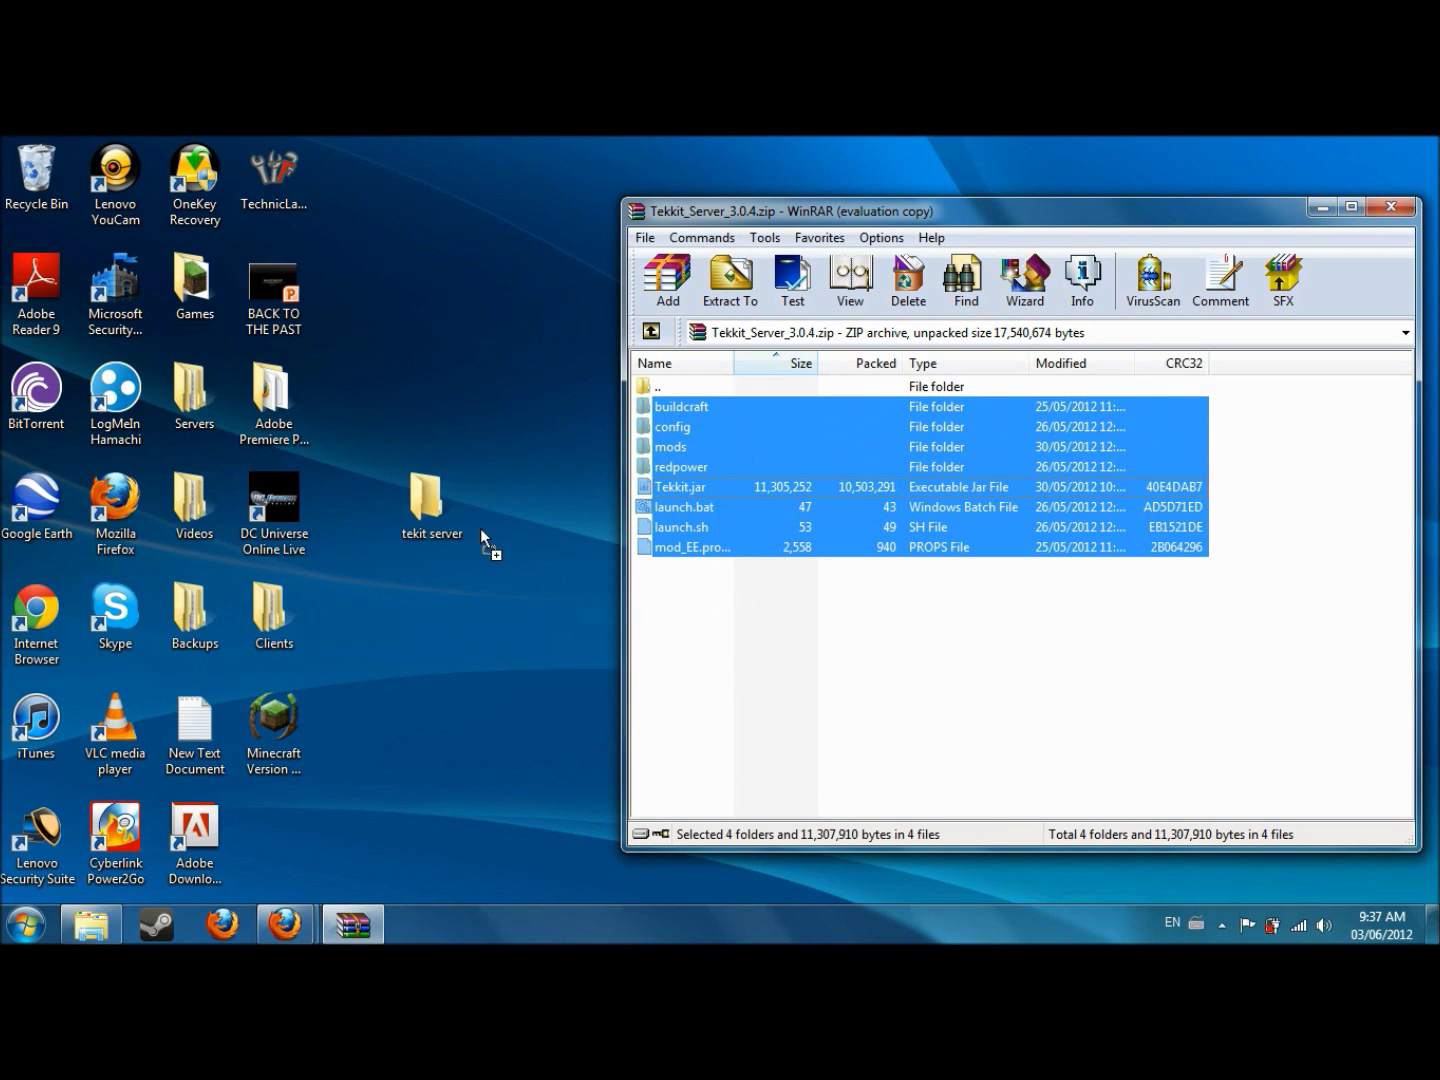
{"action": "left_click_drag", "start_coordinate": [481, 527], "coordinate": [440, 515]}
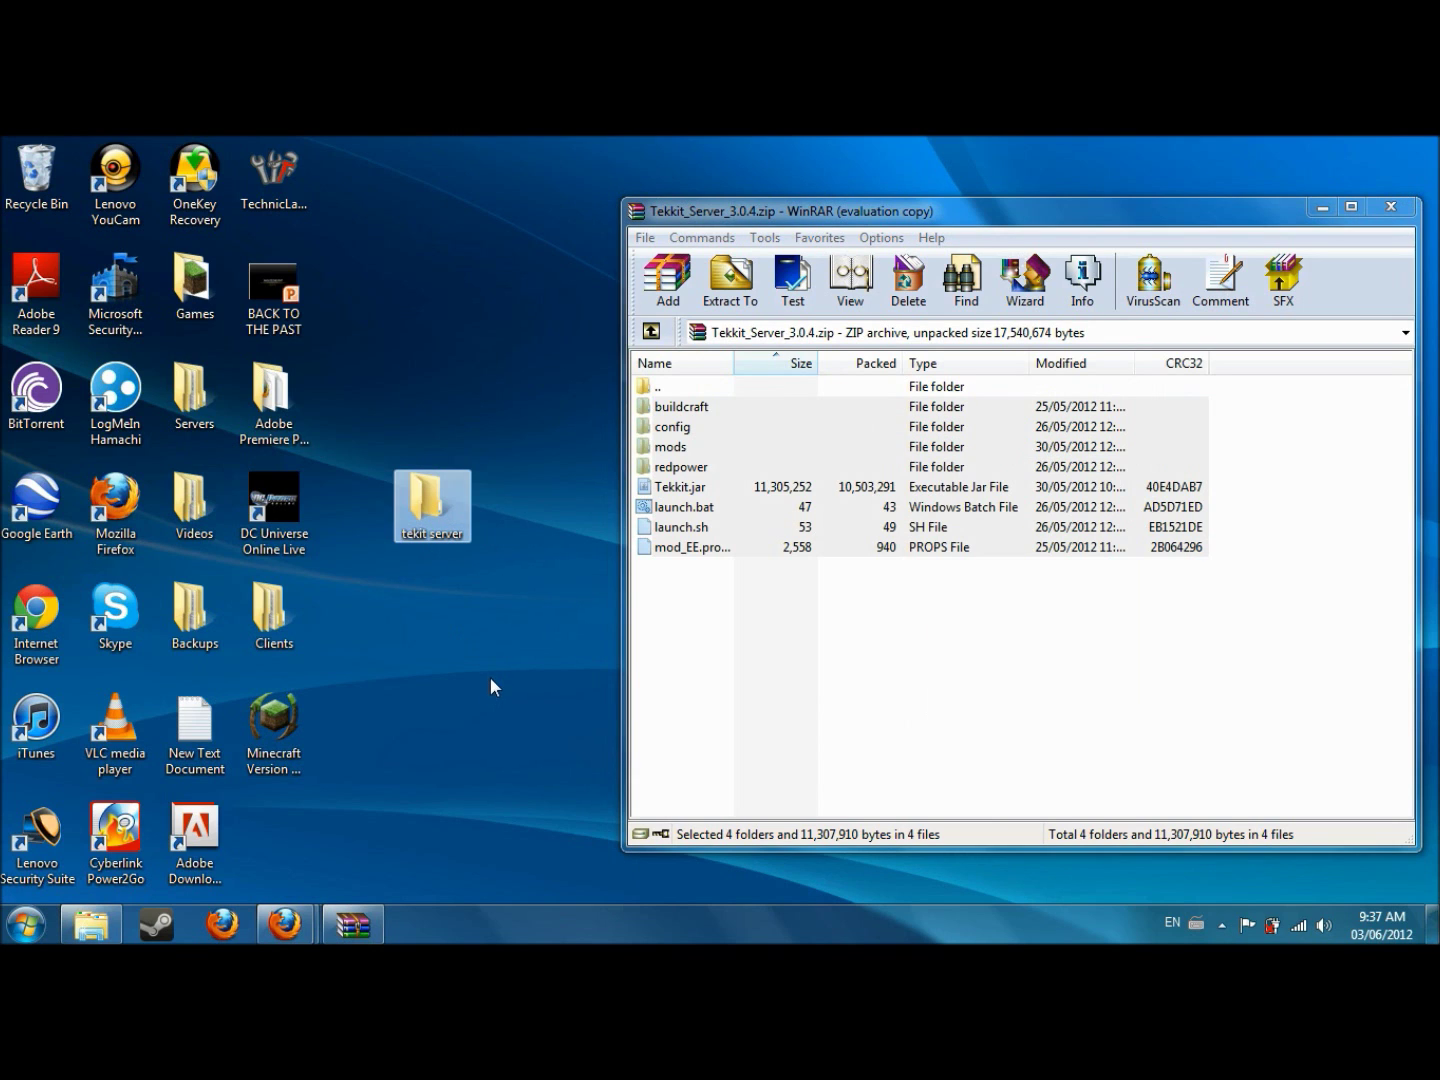
{"action": "left_click", "coordinate": [521, 501]}
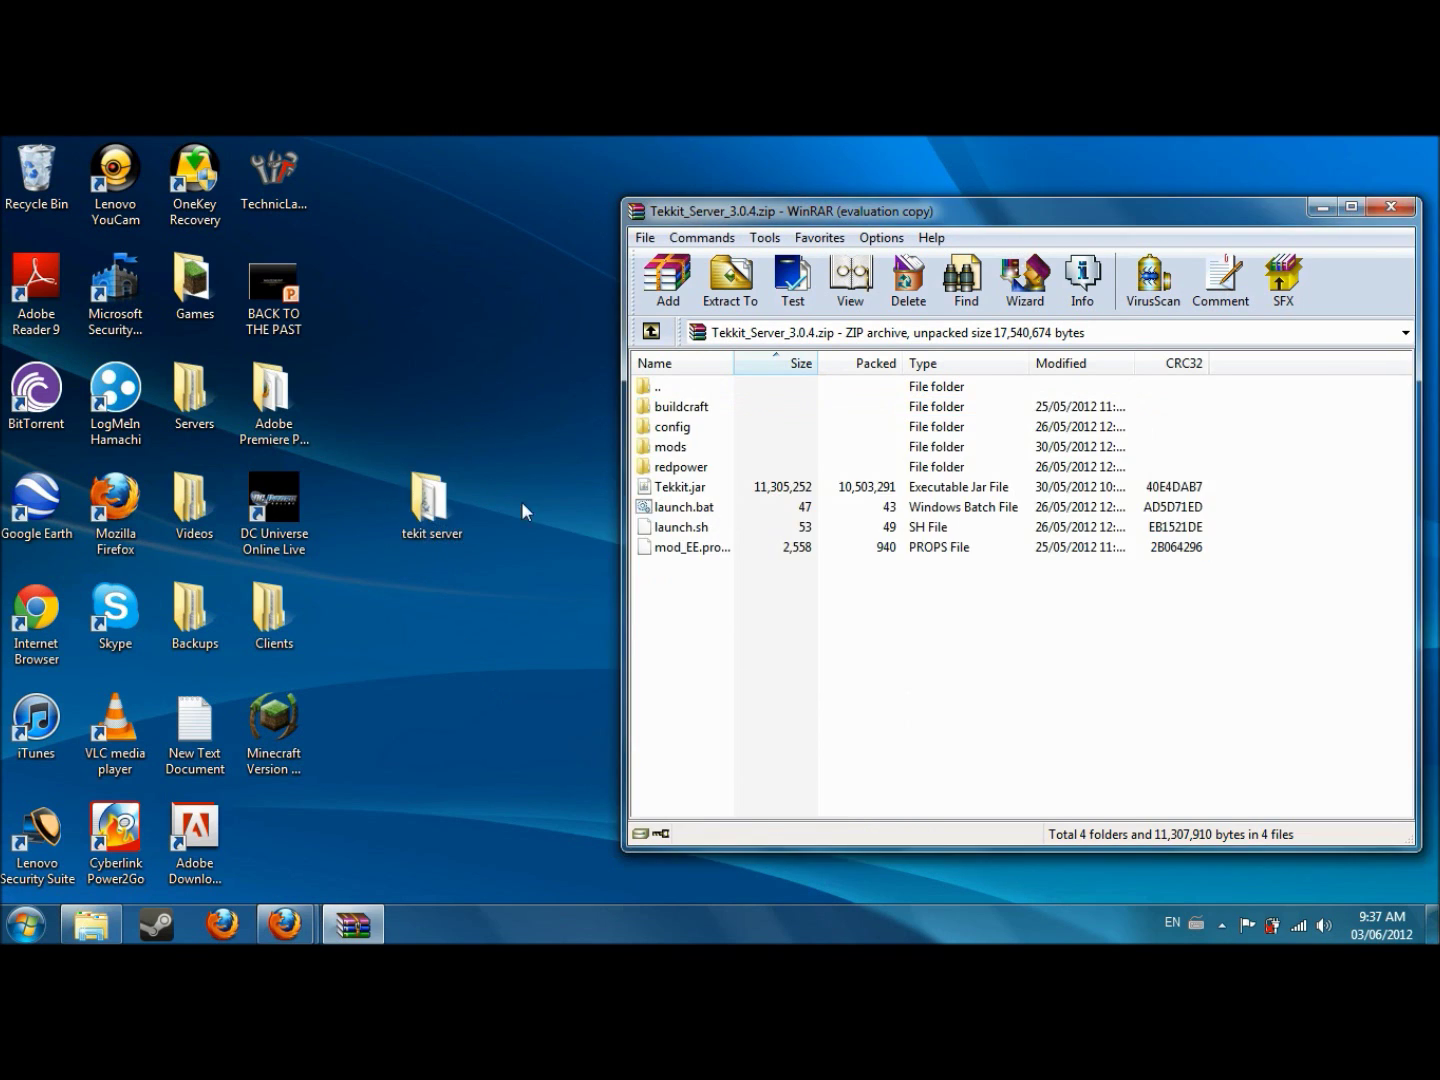
Run the launch batch file from the tekit server folder and look through the server's startup log
{"action": "double_click", "coordinate": [450, 490]}
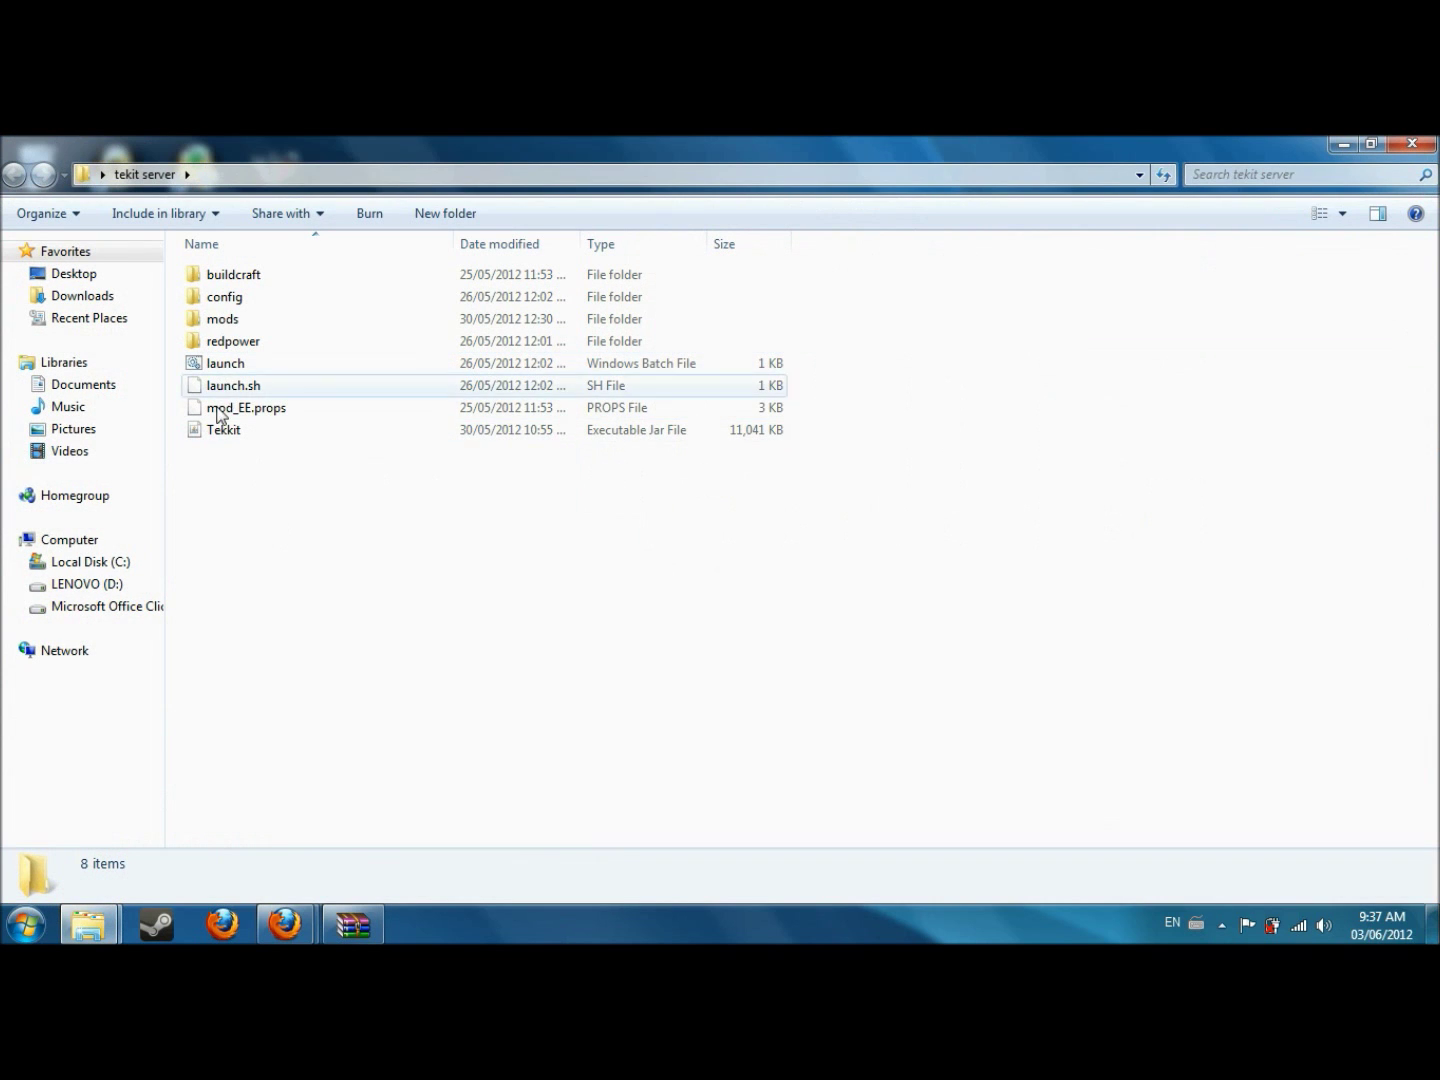
{"action": "double_click", "coordinate": [233, 368]}
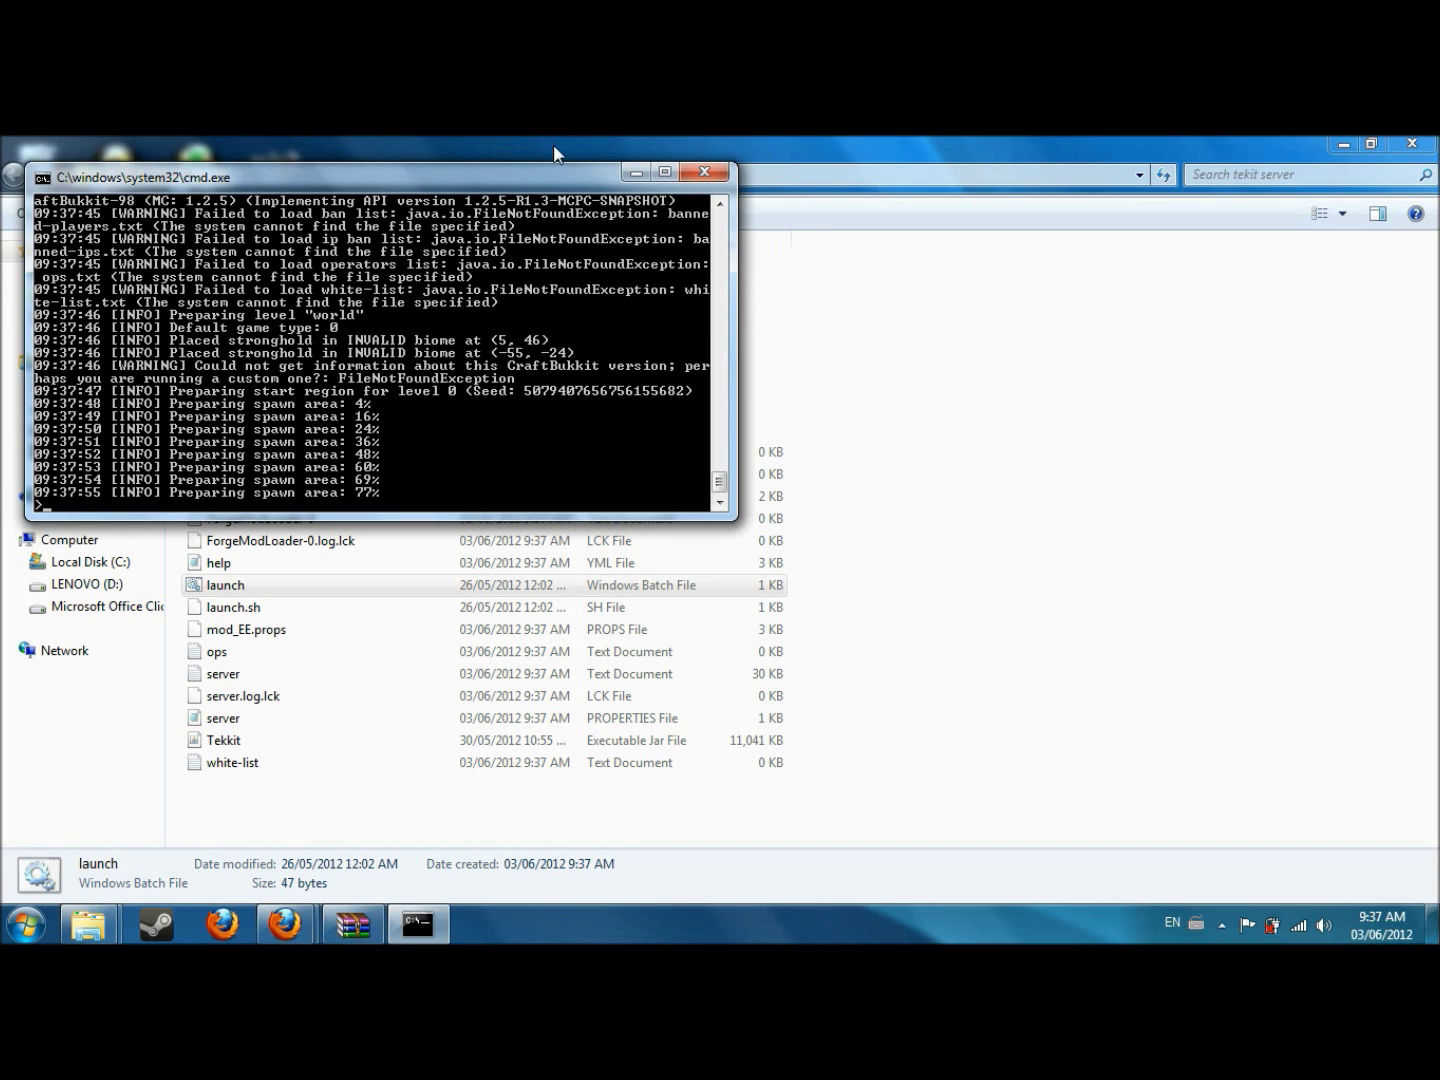
{"action": "scroll", "coordinate": [392, 384], "scroll_direction": "up", "scroll_amount": 6}
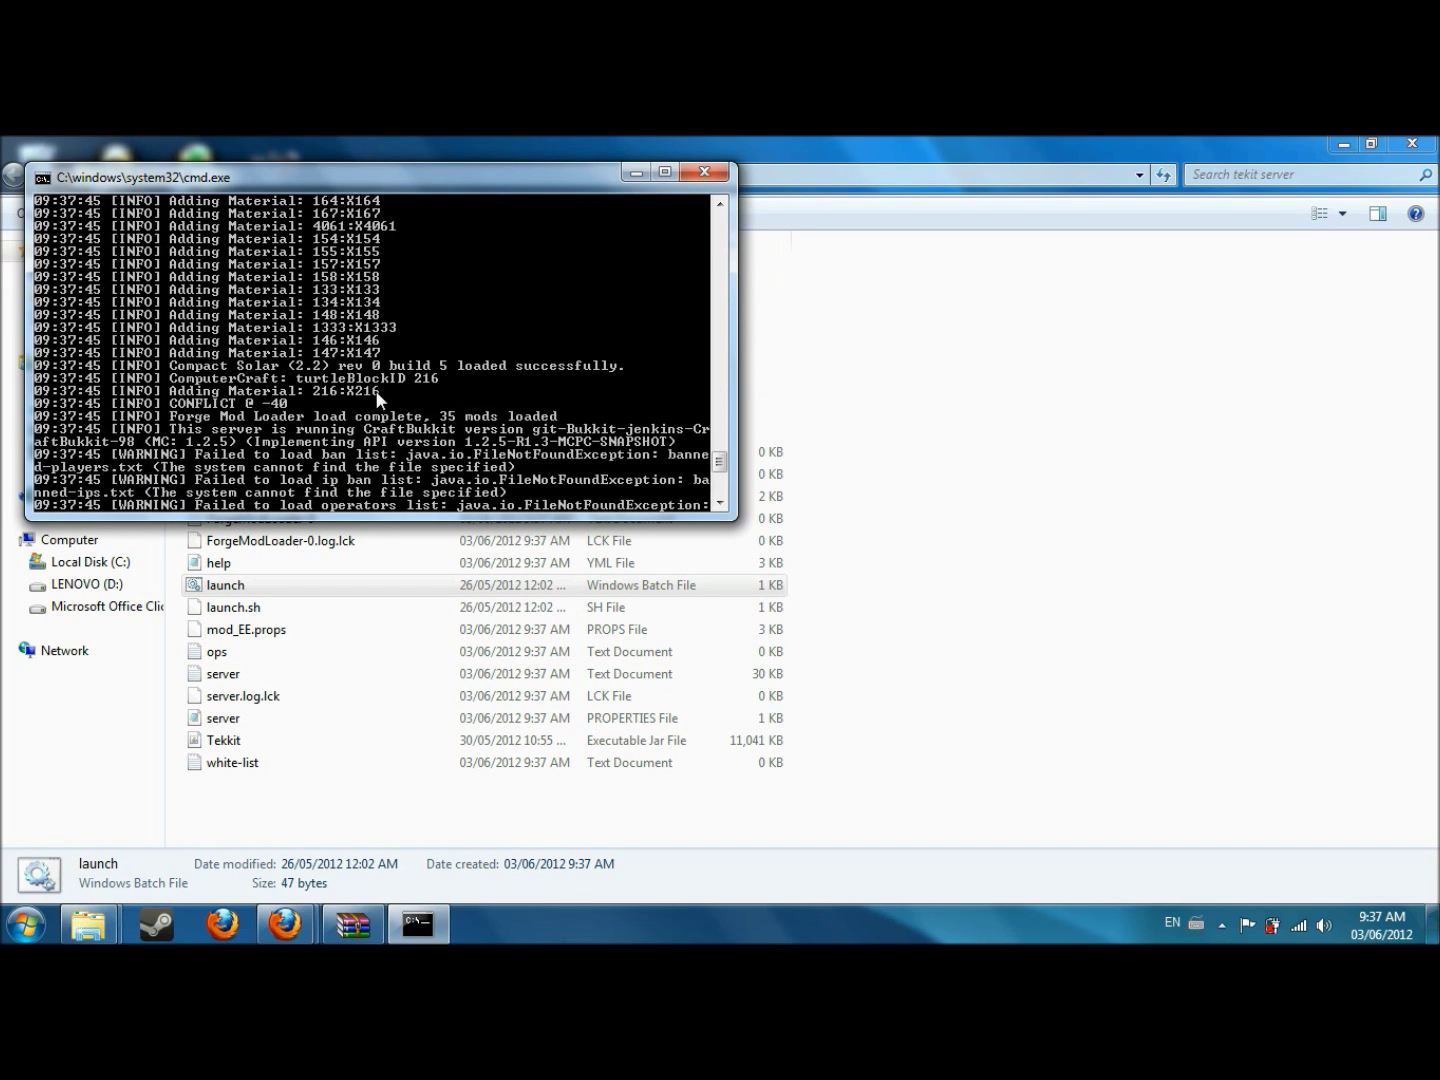
{"action": "scroll", "coordinate": [377, 386], "scroll_direction": "up", "scroll_amount": 8}
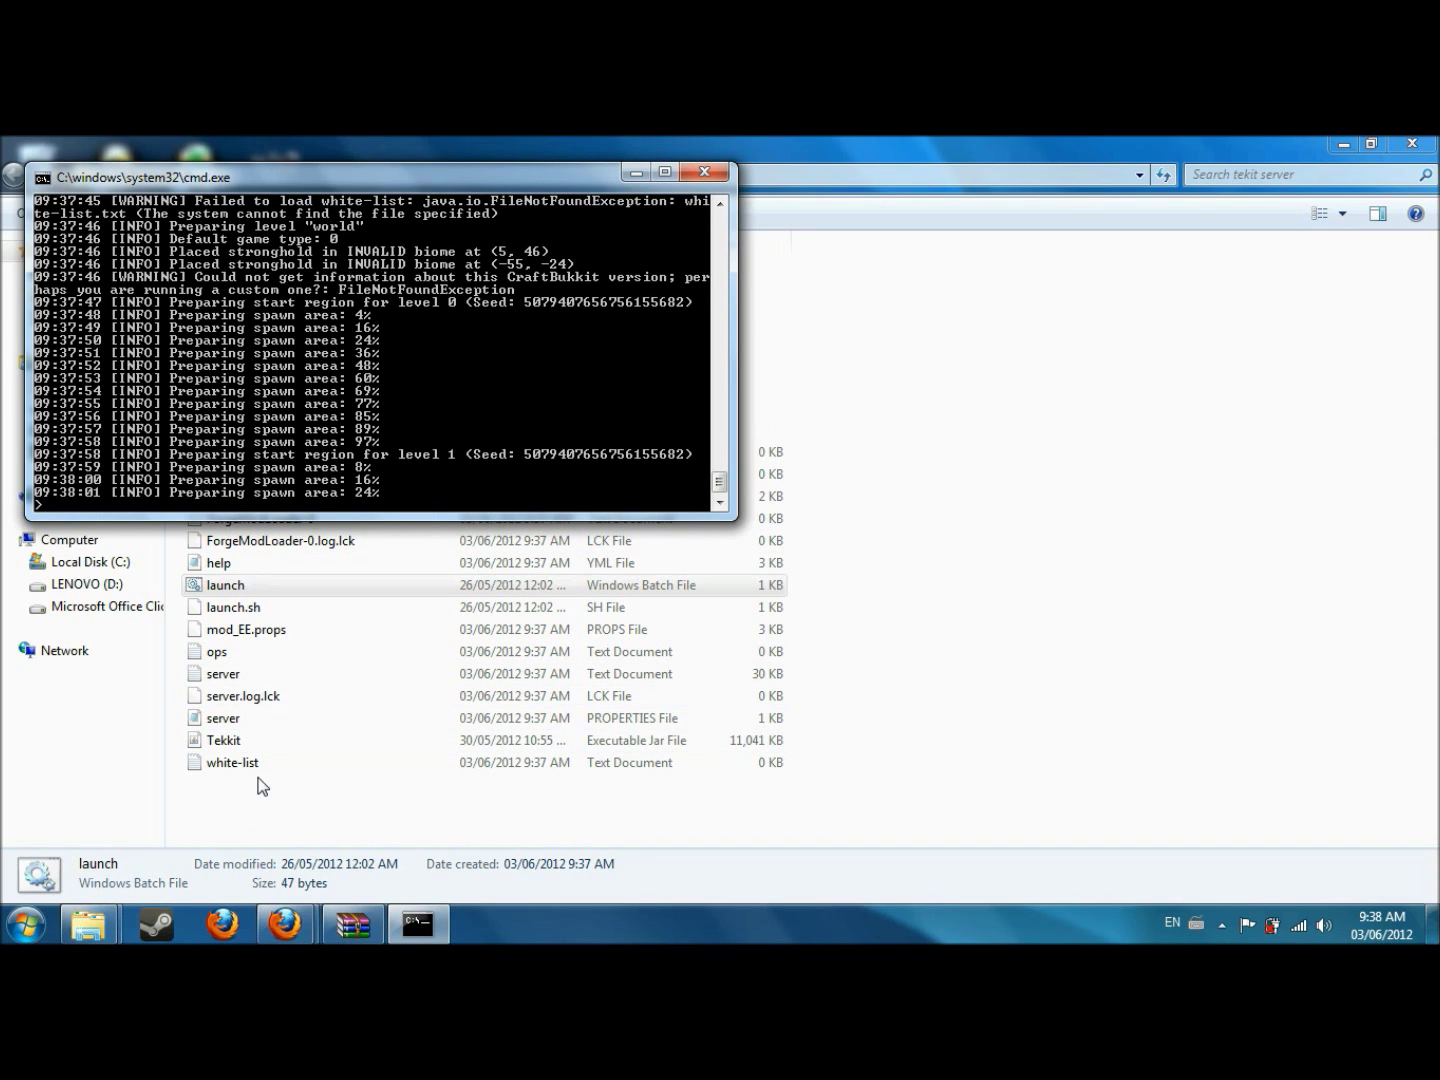
Check the files generated in the tekit server folder and the end of the server's console output
{"action": "left_click", "coordinate": [249, 741]}
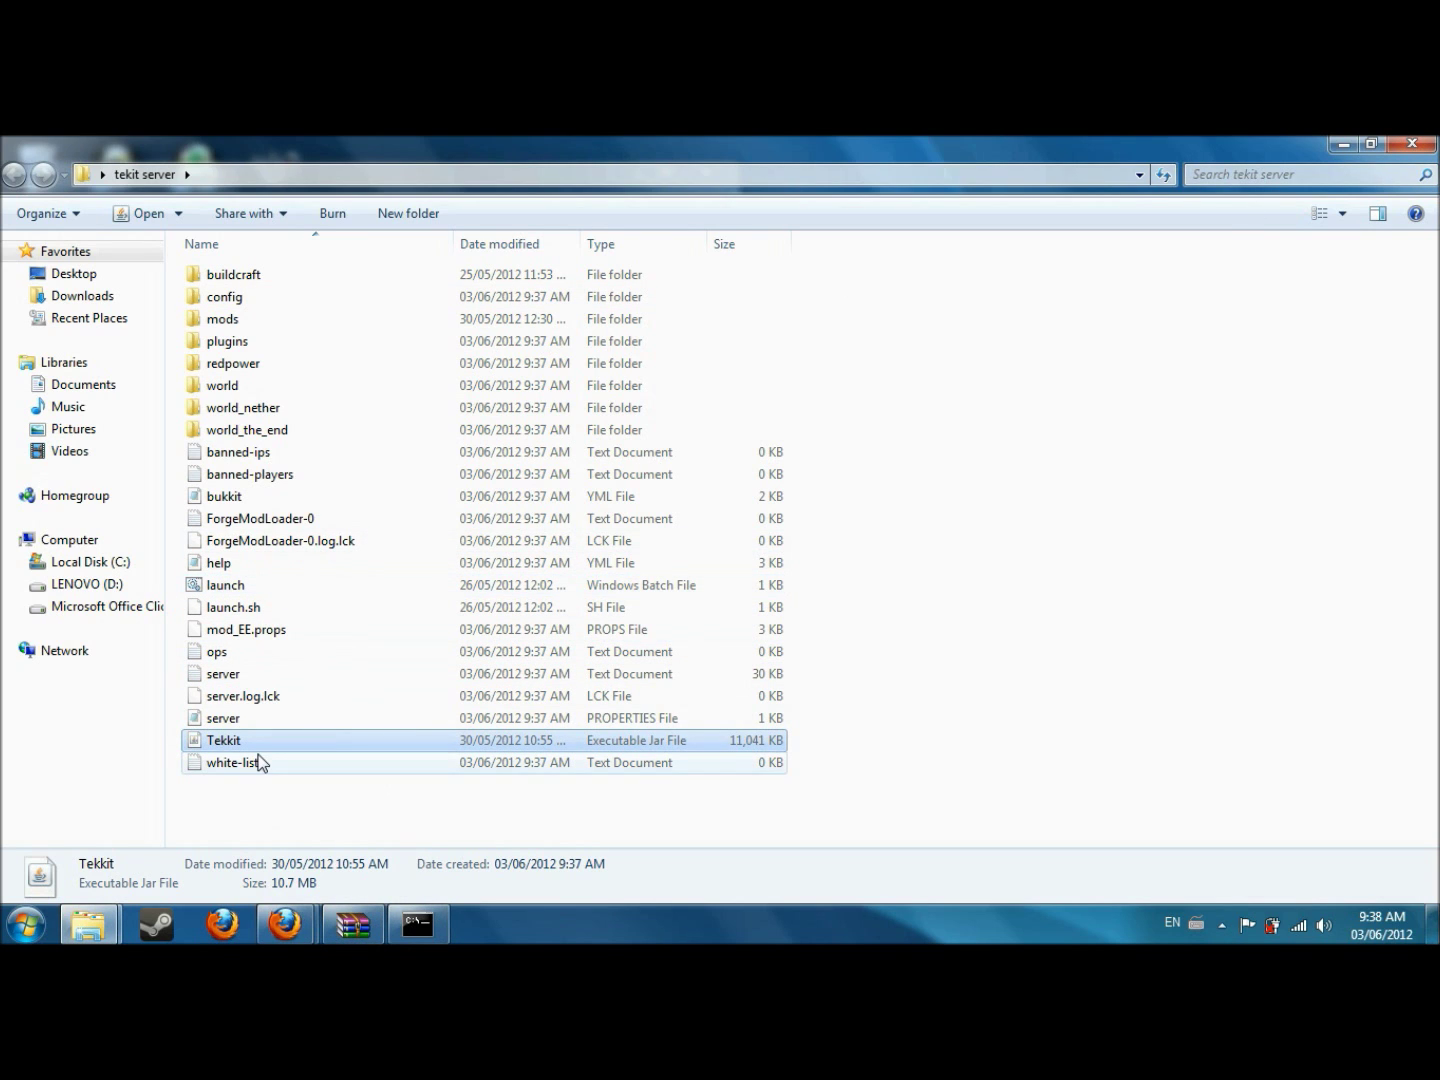
{"action": "left_click", "coordinate": [414, 928]}
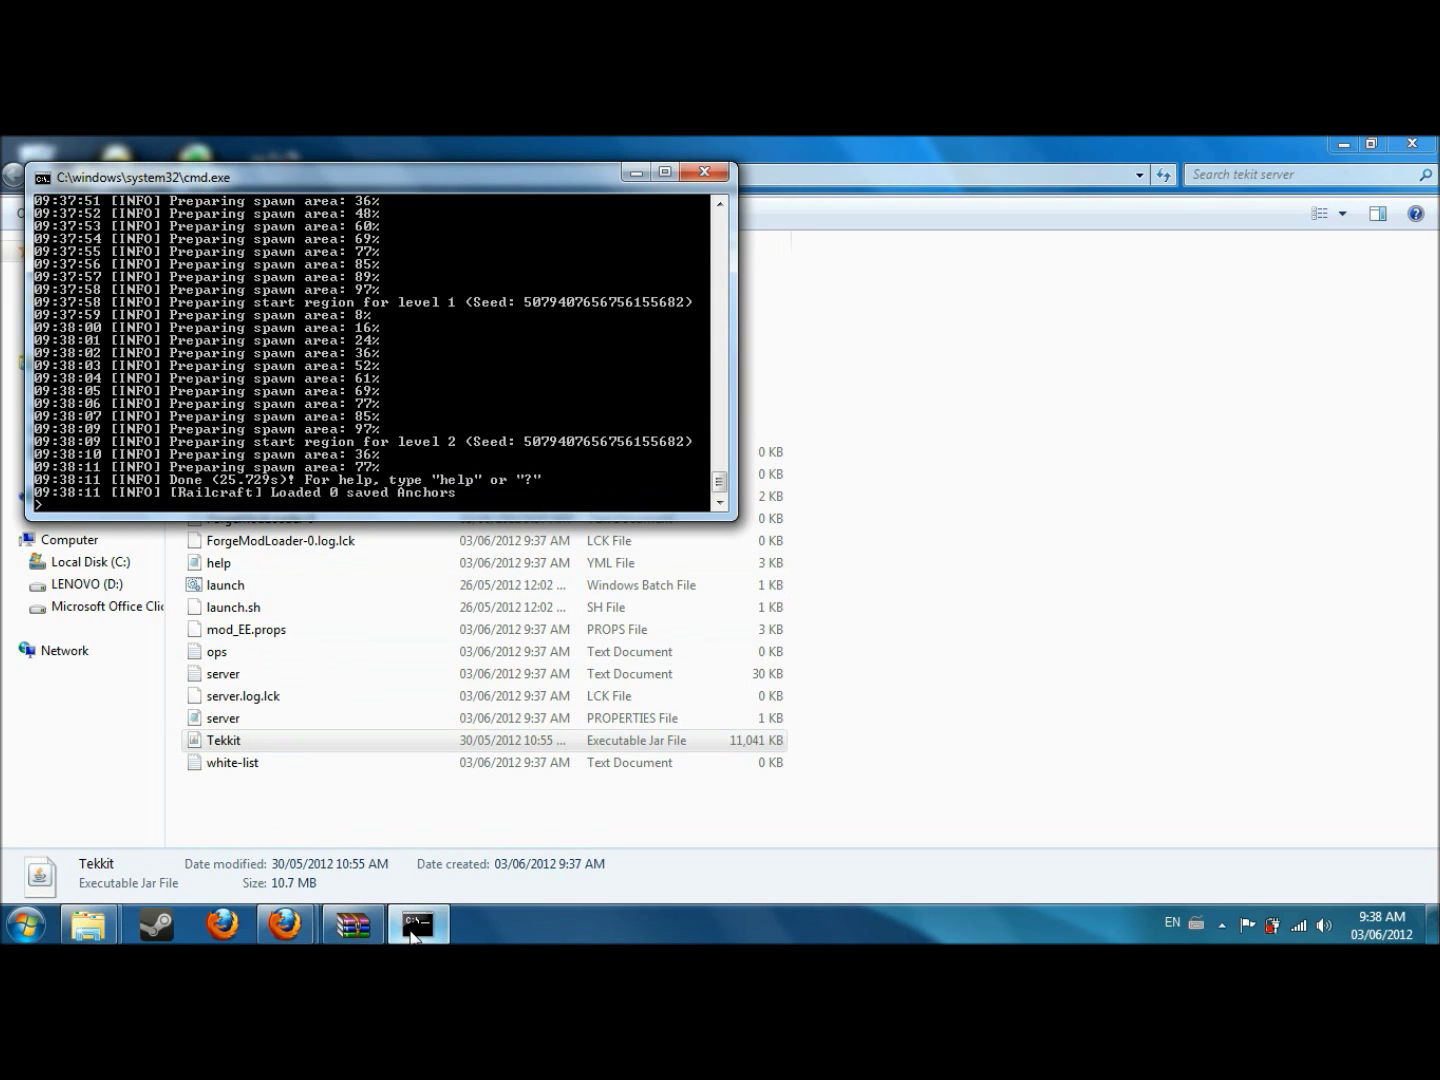
{"action": "scroll", "coordinate": [273, 268], "scroll_direction": "up", "scroll_amount": 10}
{"action": "scroll", "coordinate": [272, 267], "scroll_direction": "down", "scroll_amount": 10}
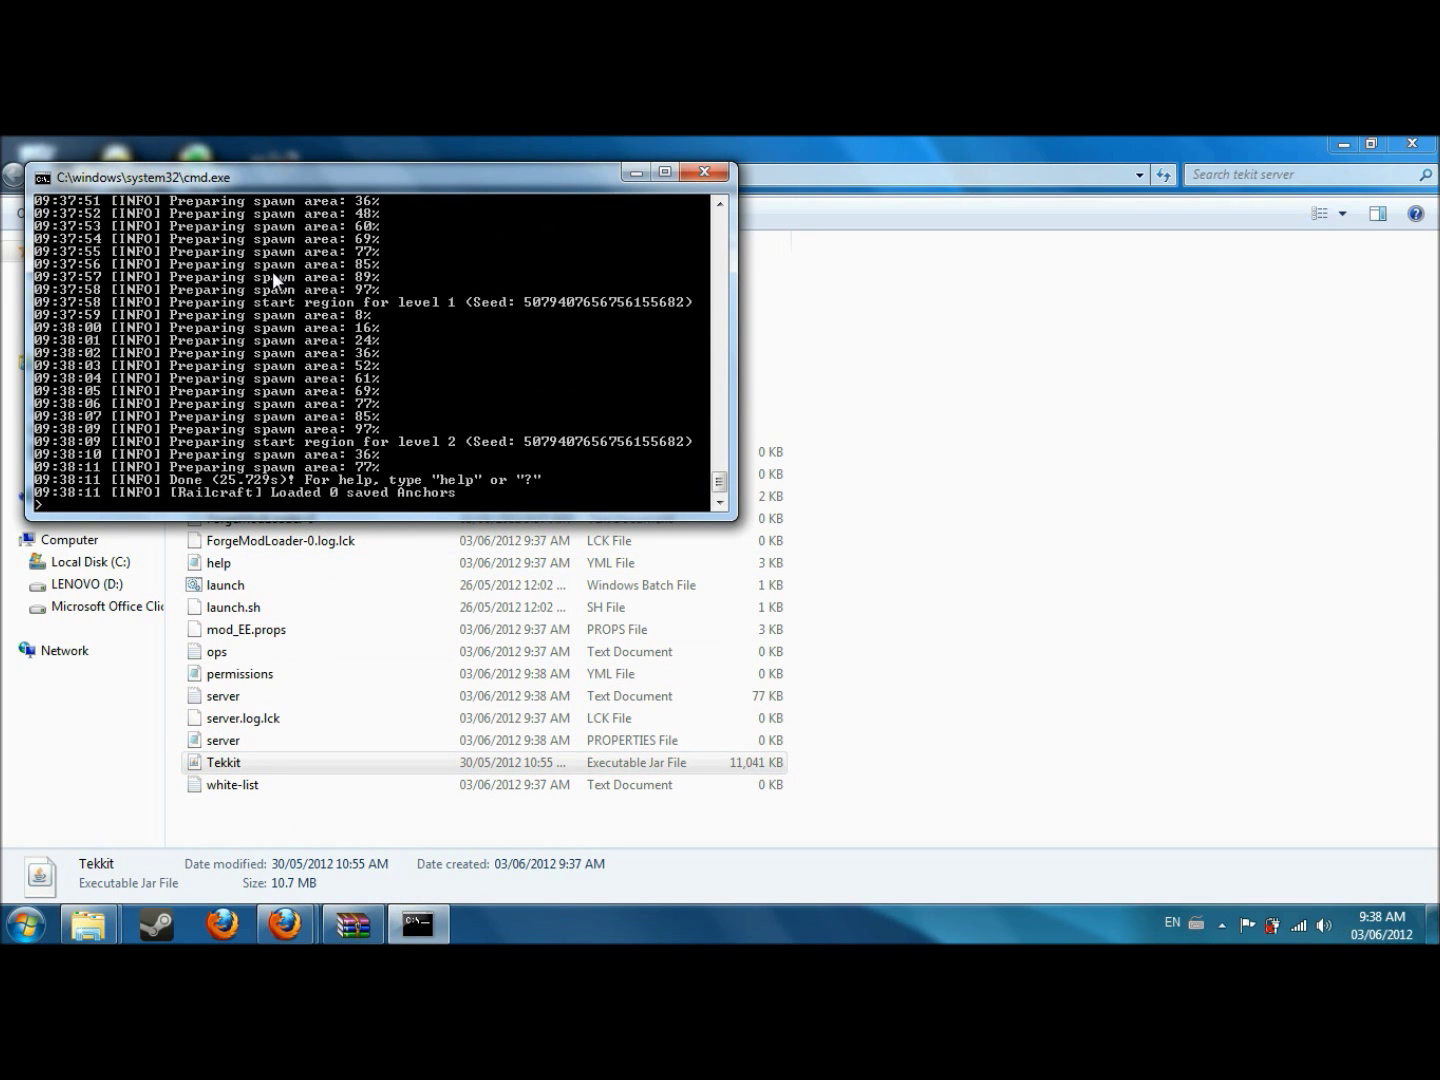
{"action": "left_click", "coordinate": [923, 829]}
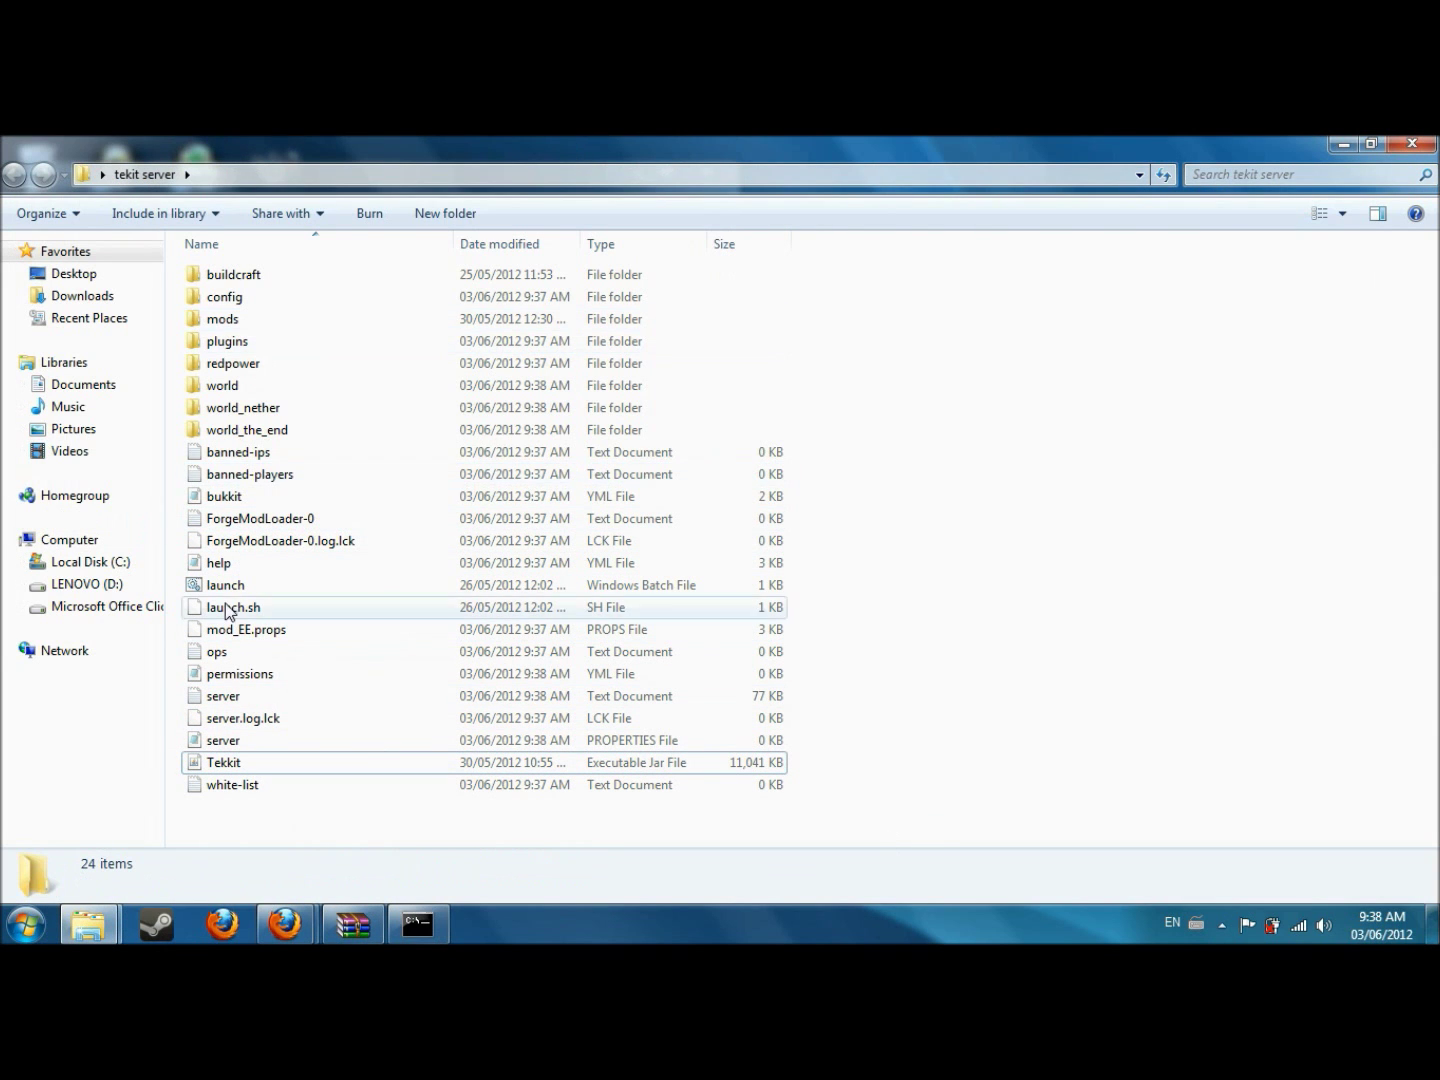
Shut down the server with the stop command in its console and close the console window
{"action": "left_click", "coordinate": [417, 924]}
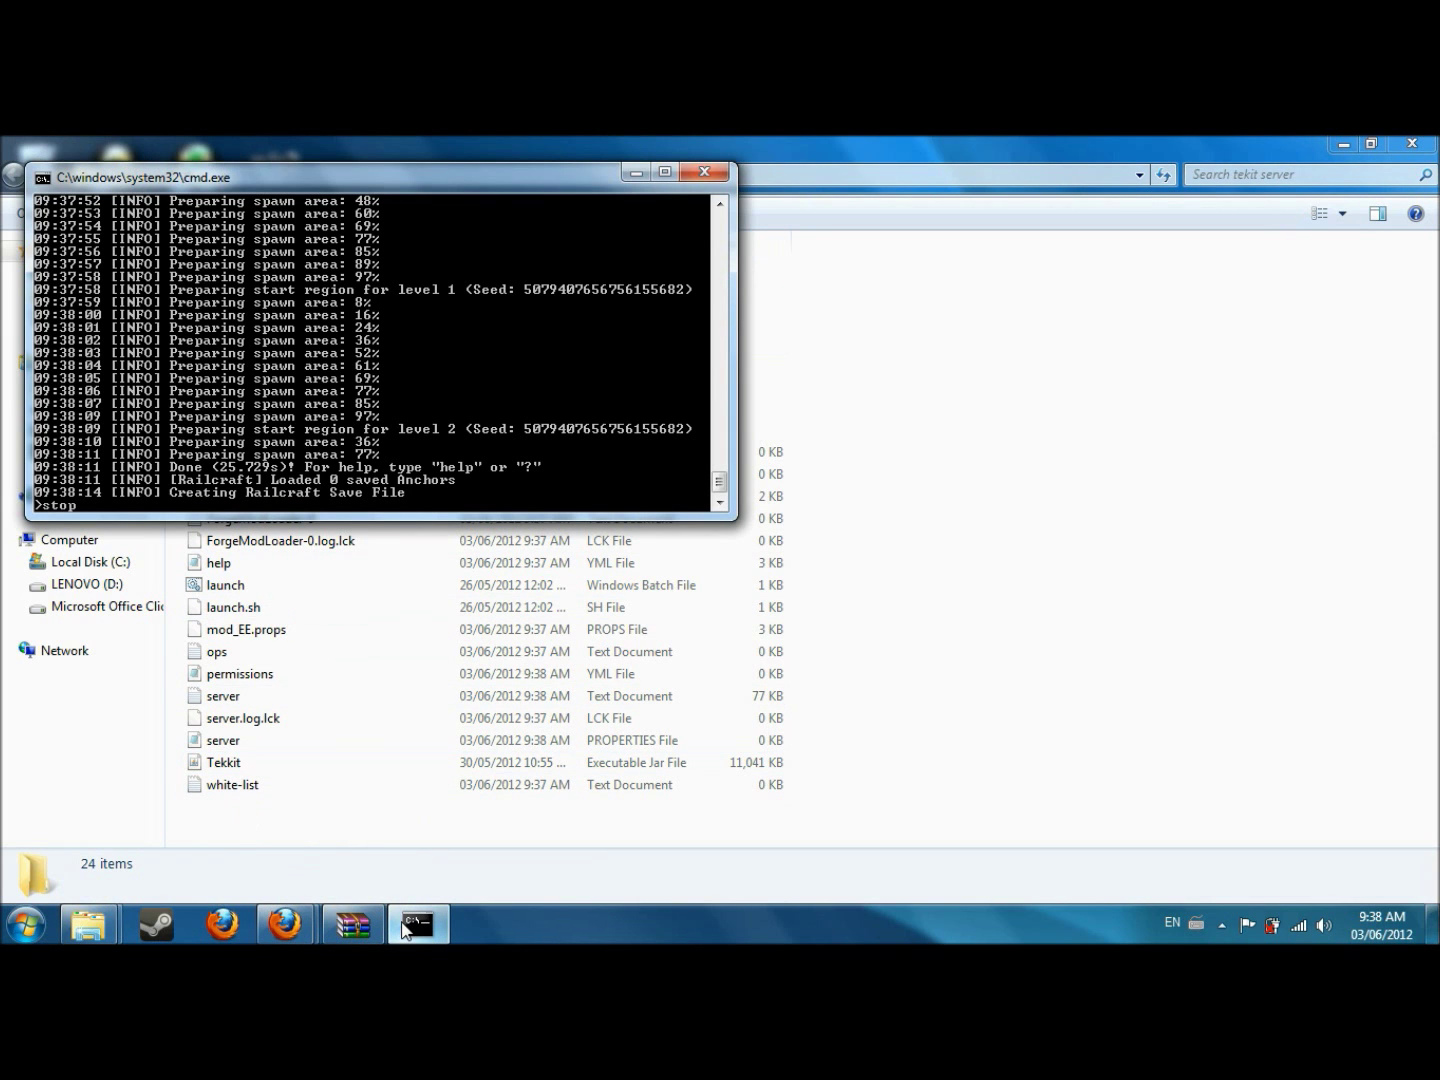
{"action": "type", "text": "stop"}
{"action": "key", "text": "Return"}
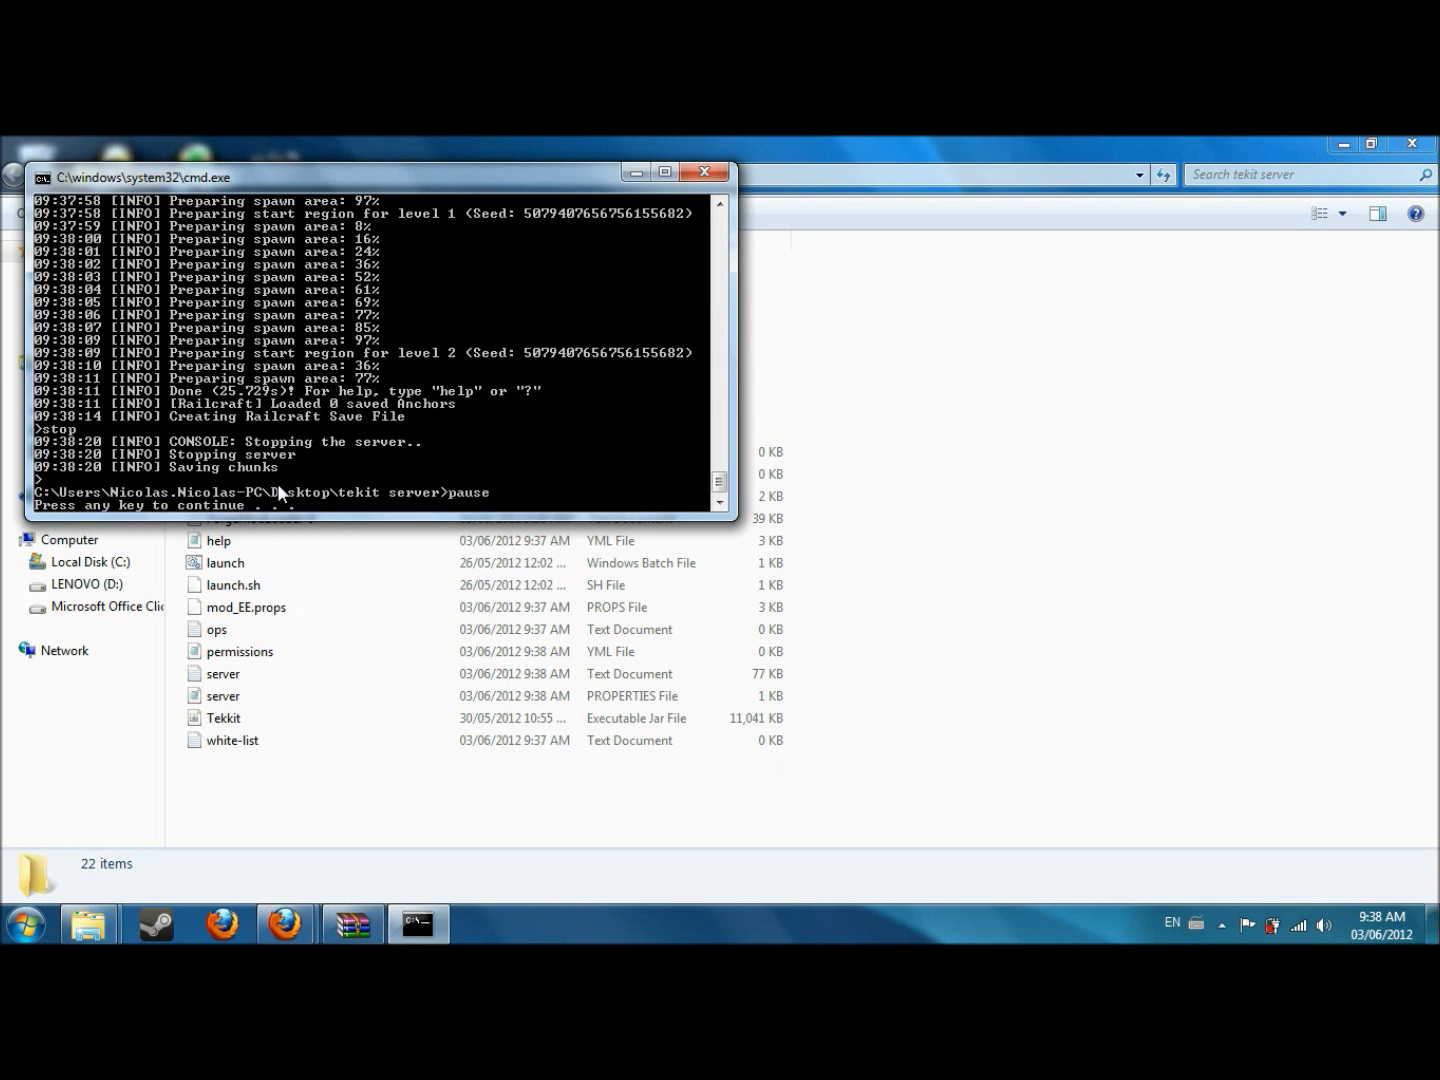
{"action": "key", "text": "Return"}
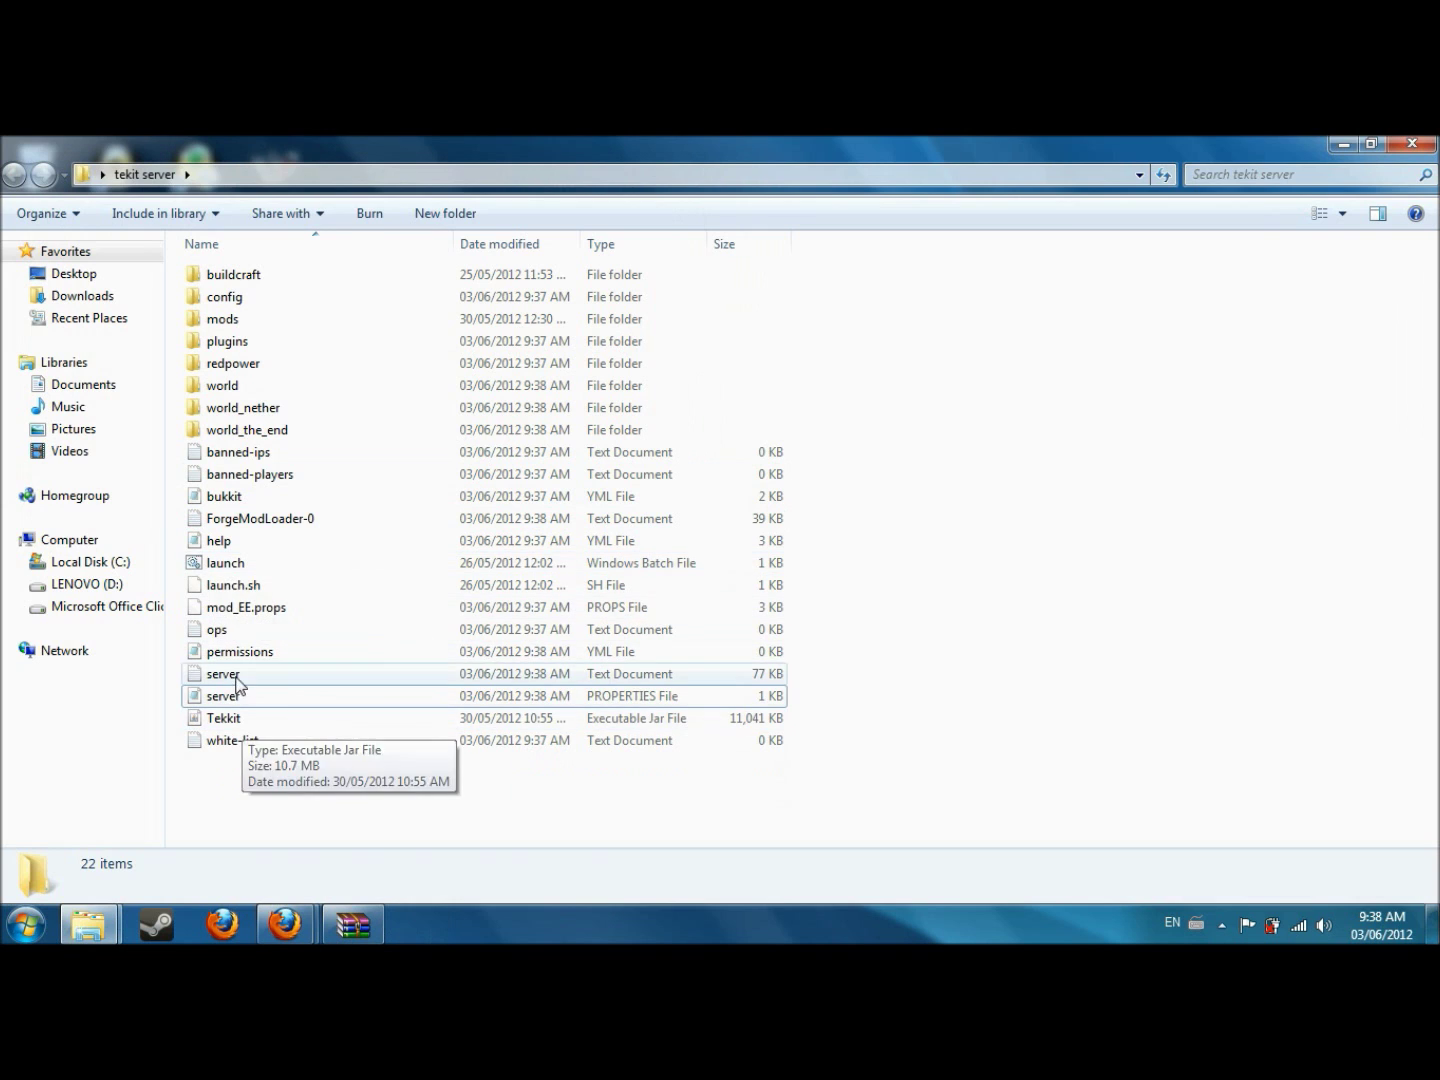
Set level-name to tekkit in the server properties file, review the other settings, and save the file
{"action": "double_click", "coordinate": [231, 694]}
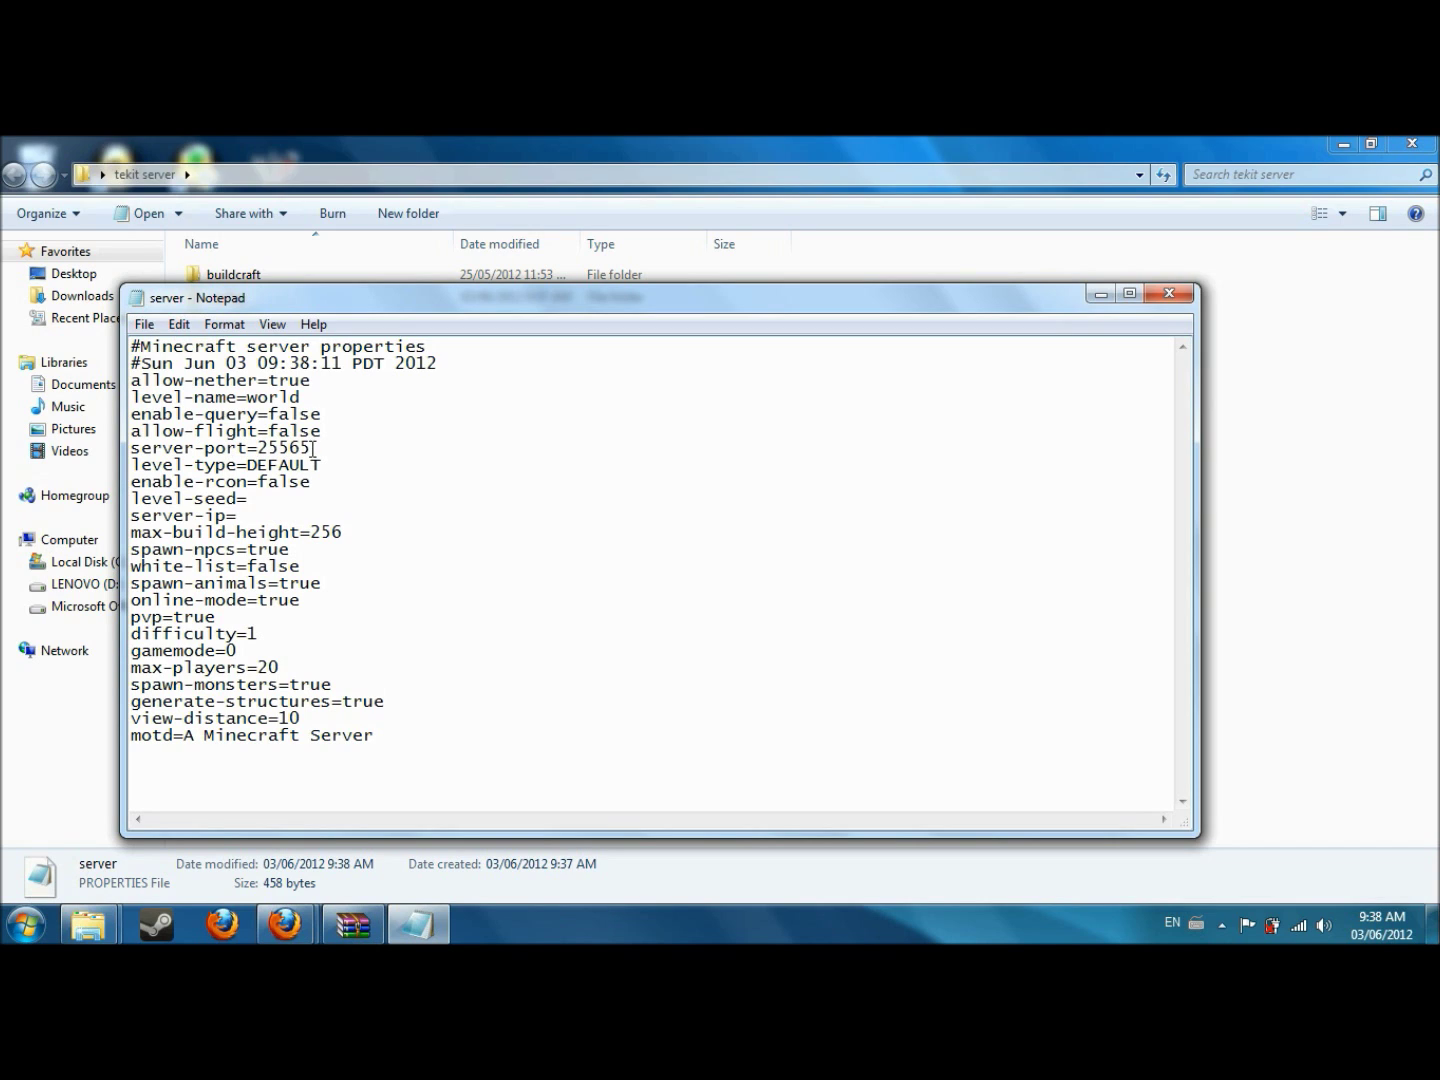
{"action": "left_click_drag", "start_coordinate": [304, 389], "coordinate": [252, 410]}
{"action": "type", "text": "tekkit"}
{"action": "double_click", "coordinate": [309, 510]}
{"action": "left_click", "coordinate": [295, 504]}
{"action": "left_click_drag", "start_coordinate": [257, 602], "coordinate": [294, 602]}
{"action": "key", "text": "shift+Down"}
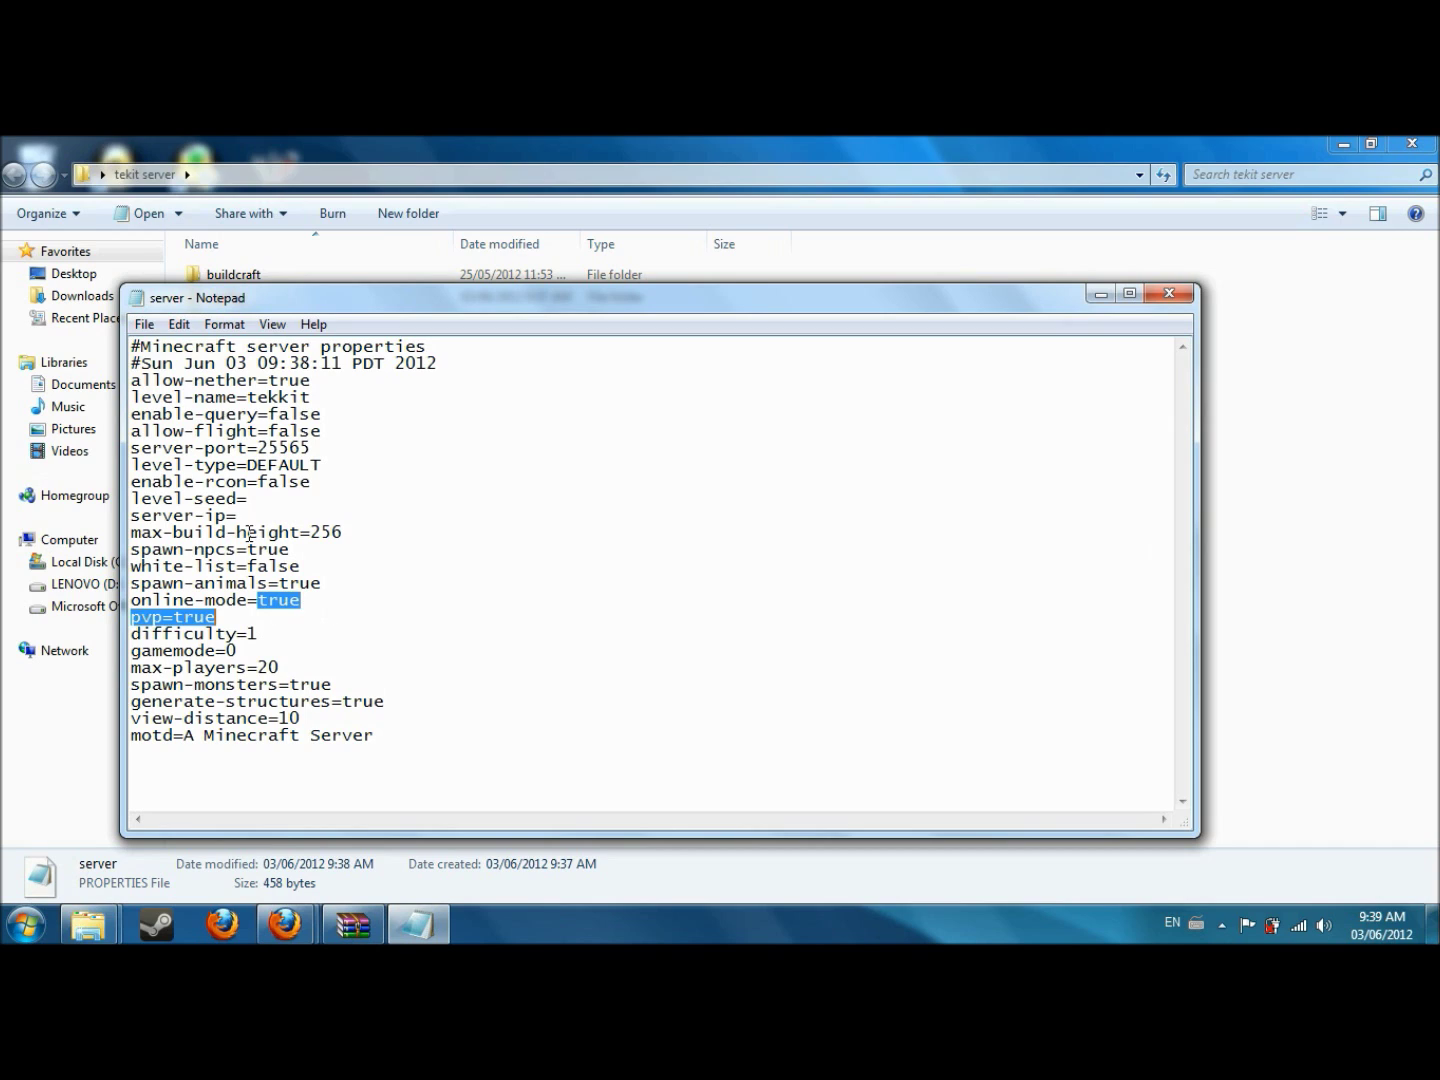
{"action": "left_click", "coordinate": [253, 518]}
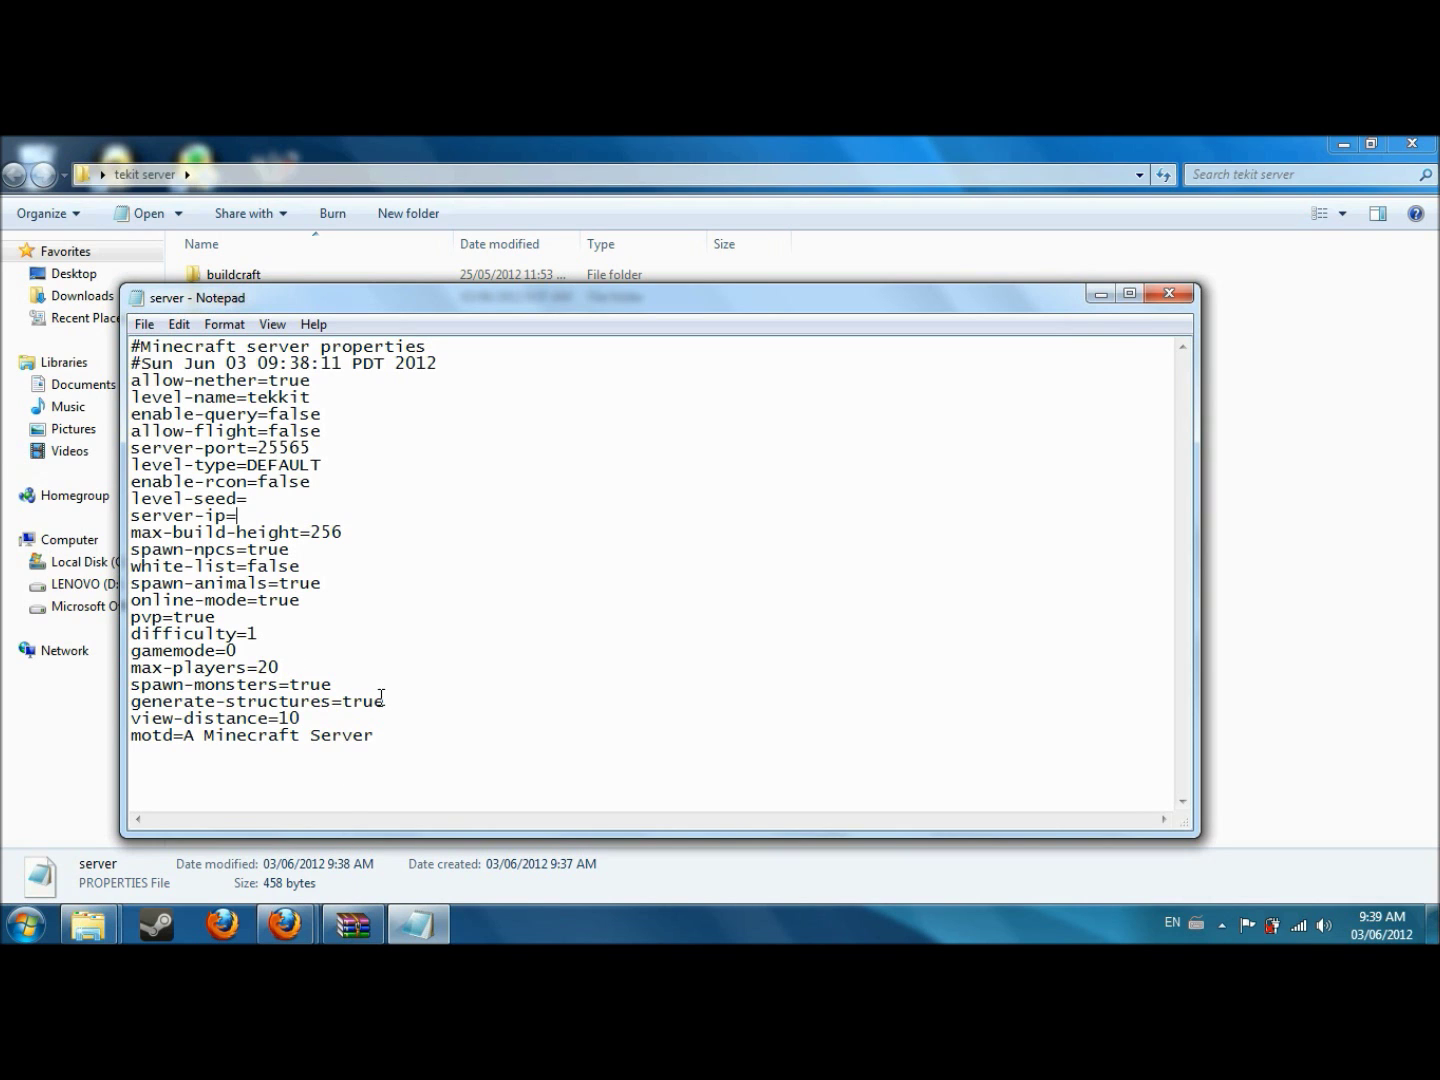
{"action": "left_click", "coordinate": [1168, 293]}
{"action": "left_click", "coordinate": [680, 554]}
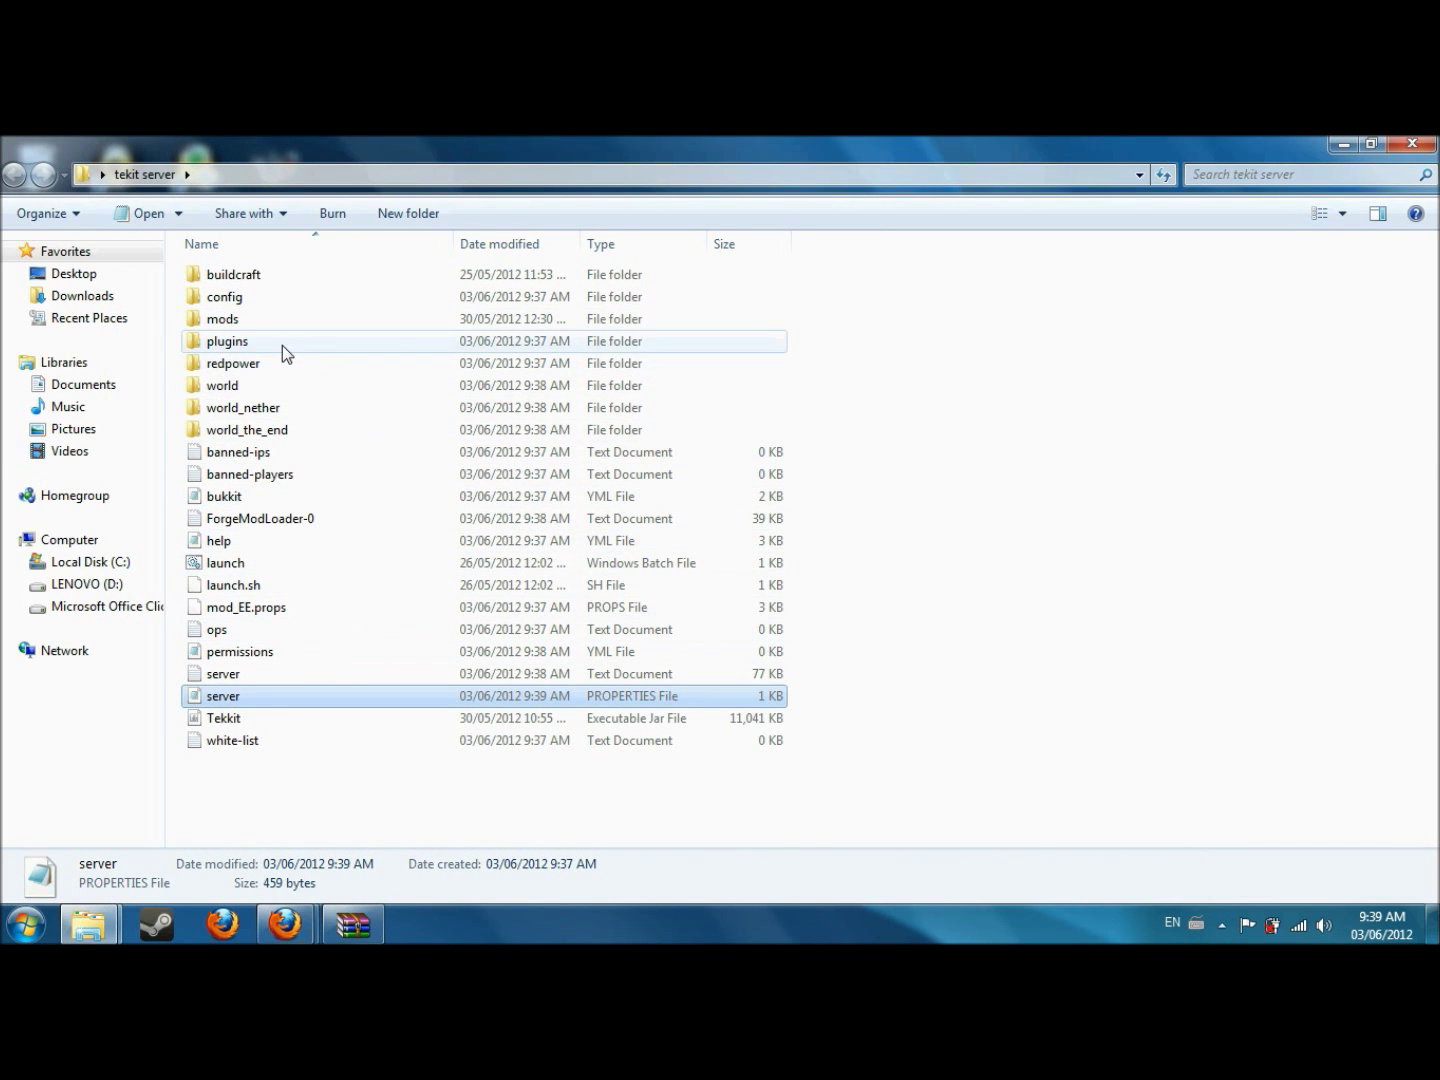
Delete the world, world_nether and world_the_end folders and the server properties file from the tekit server folder
{"action": "double_click", "coordinate": [380, 136]}
{"action": "left_click_drag", "start_coordinate": [459, 152], "coordinate": [704, 169]}
{"action": "left_click", "coordinate": [569, 408]}
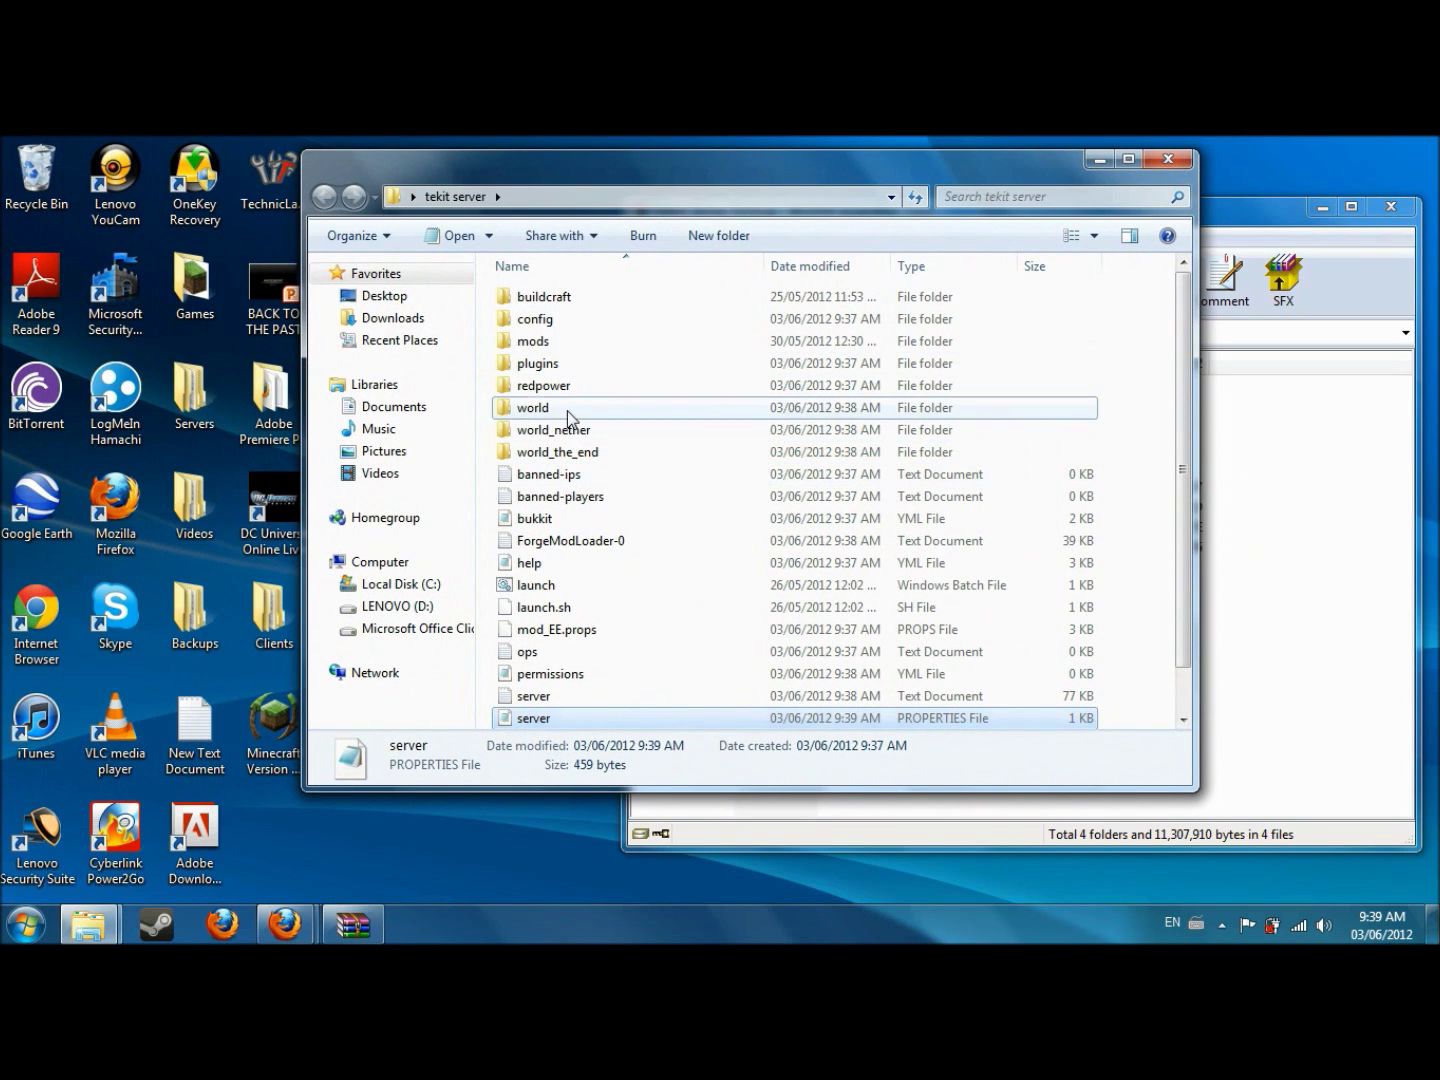
{"action": "left_click", "coordinate": [555, 432], "text": "shift"}
{"action": "left_click", "coordinate": [557, 452], "text": "ctrl"}
{"action": "left_click_drag", "start_coordinate": [557, 452], "coordinate": [567, 135]}
Set the initial memory in the launch batch file to -Xms2.5G, save it, and try to run the server
{"action": "left_click", "coordinate": [221, 498]}
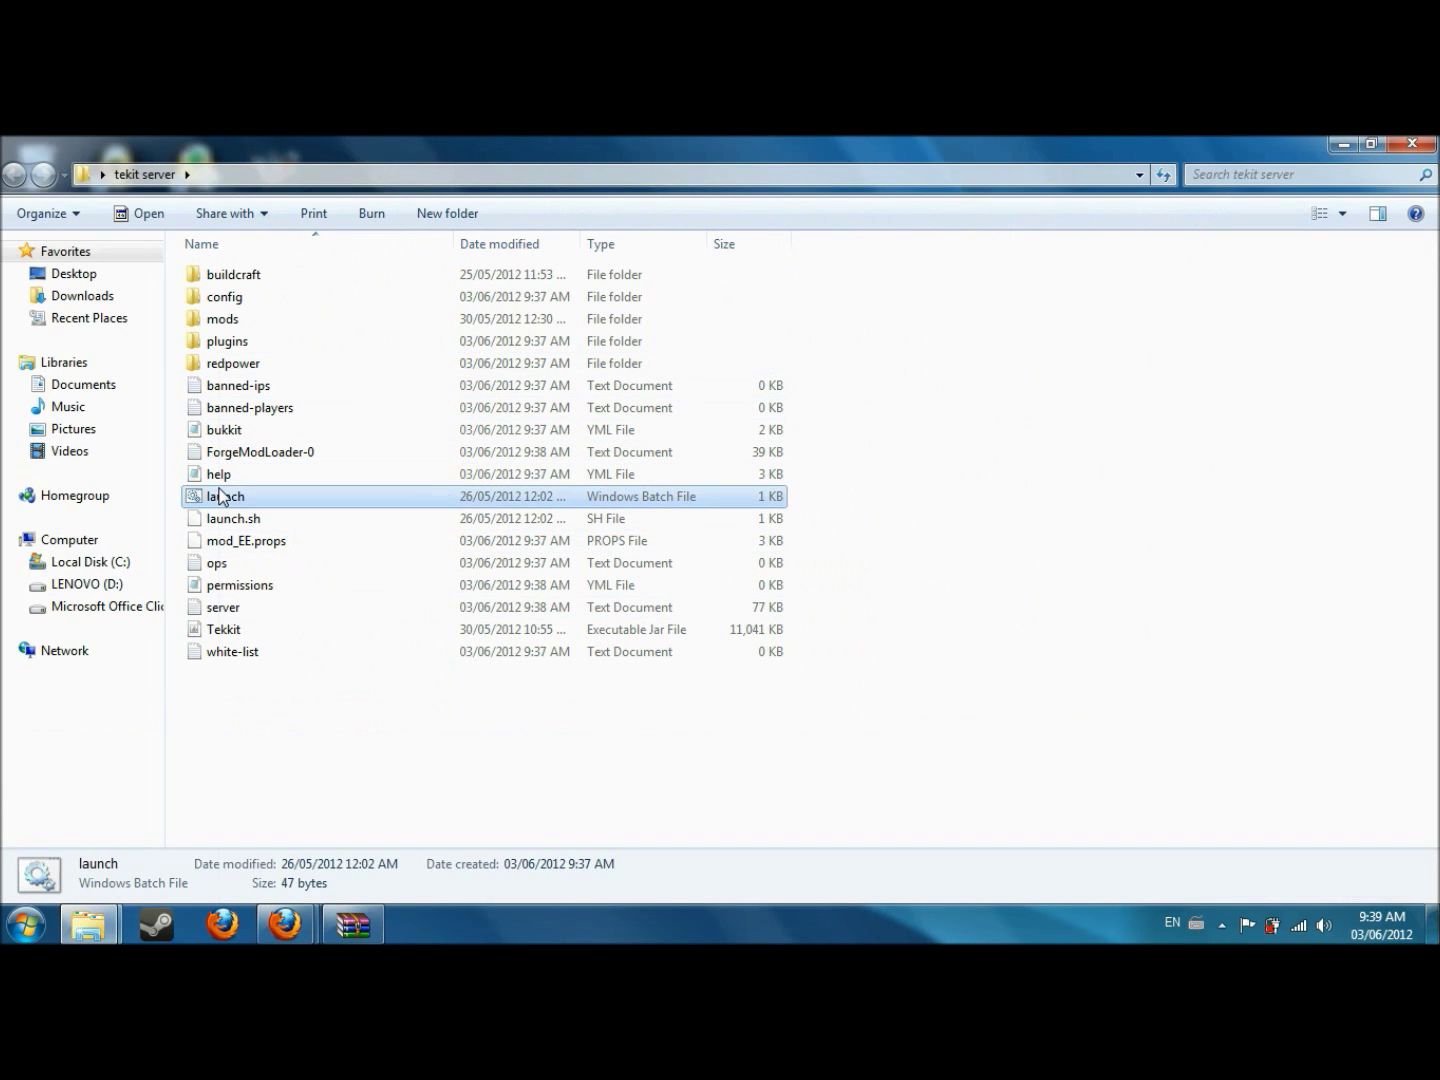
{"action": "right_click", "coordinate": [221, 497]}
{"action": "left_click", "coordinate": [265, 406]}
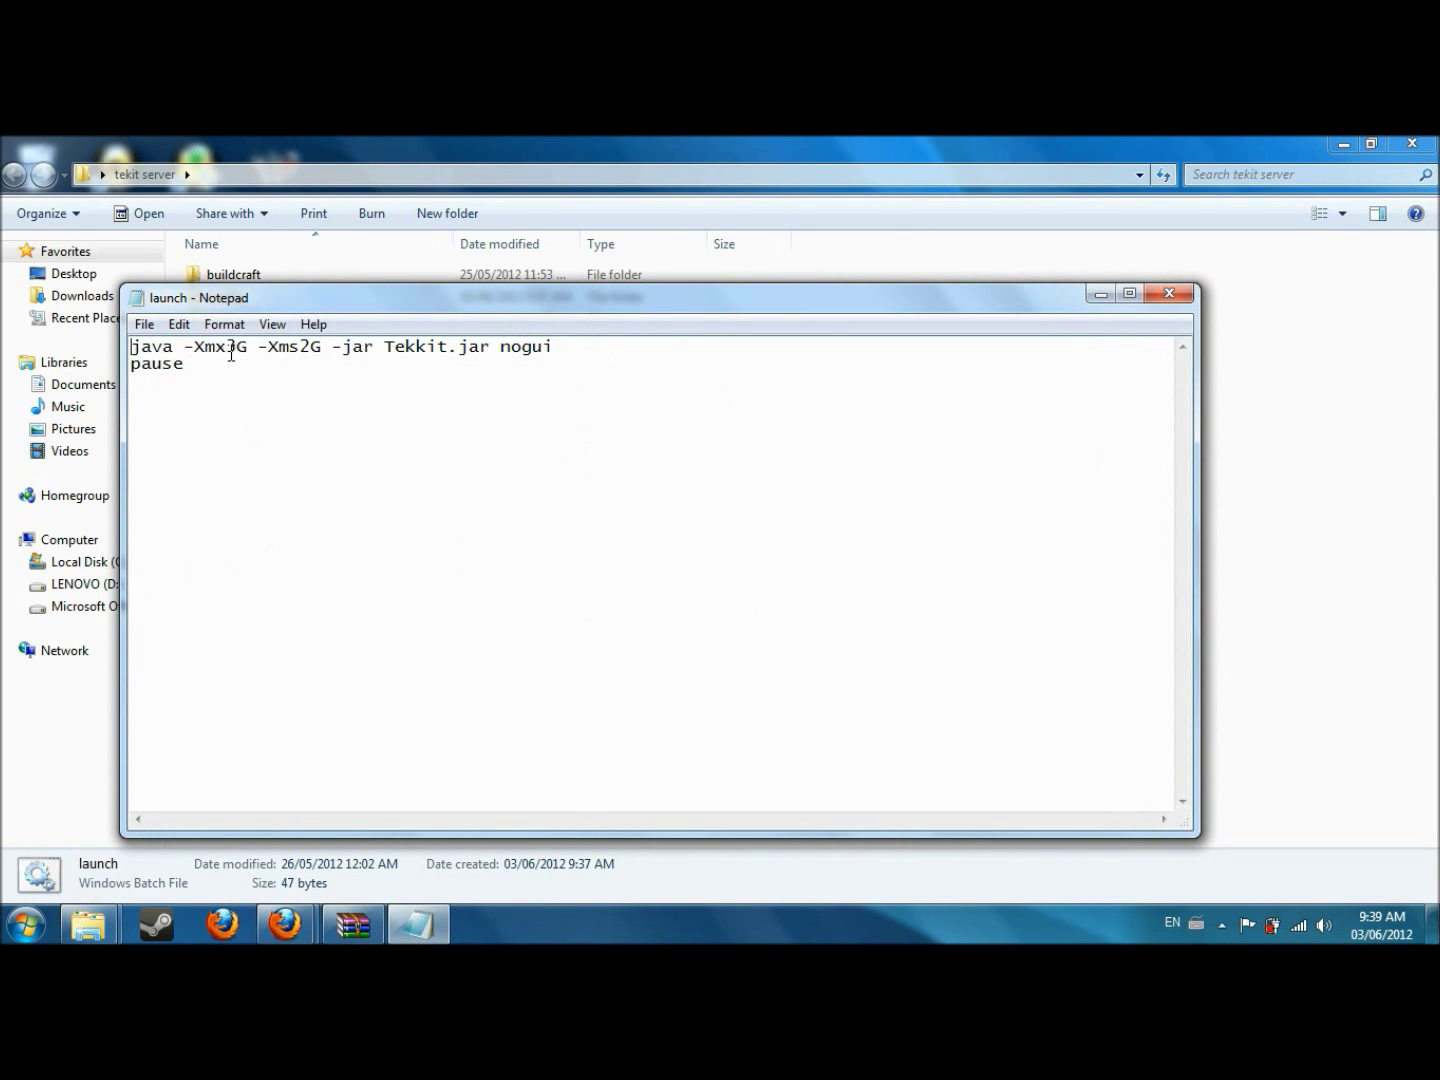
{"action": "mouse_move", "coordinate": [304, 341]}
{"action": "left_mouse_down"}
{"action": "mouse_move", "coordinate": [350, 342]}
{"action": "mouse_move", "coordinate": [315, 342]}
{"action": "left_mouse_up"}
{"action": "left_click", "coordinate": [311, 343]}
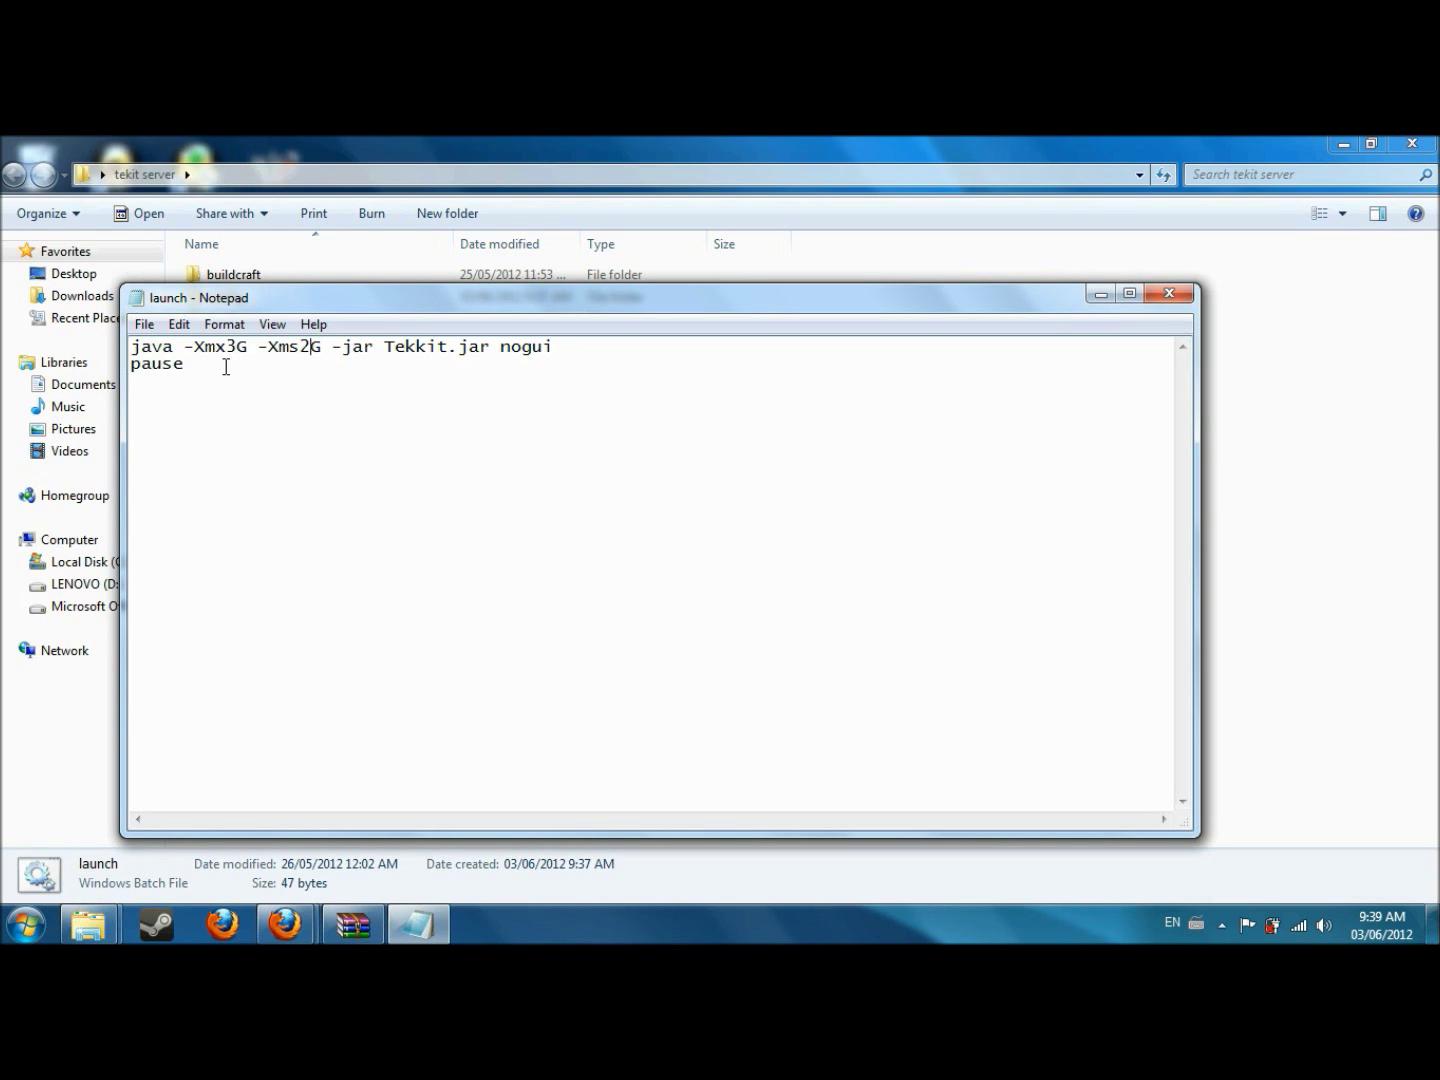
{"action": "double_click", "coordinate": [309, 350]}
{"action": "left_click", "coordinate": [311, 347]}
{"action": "type", "text": ".5"}
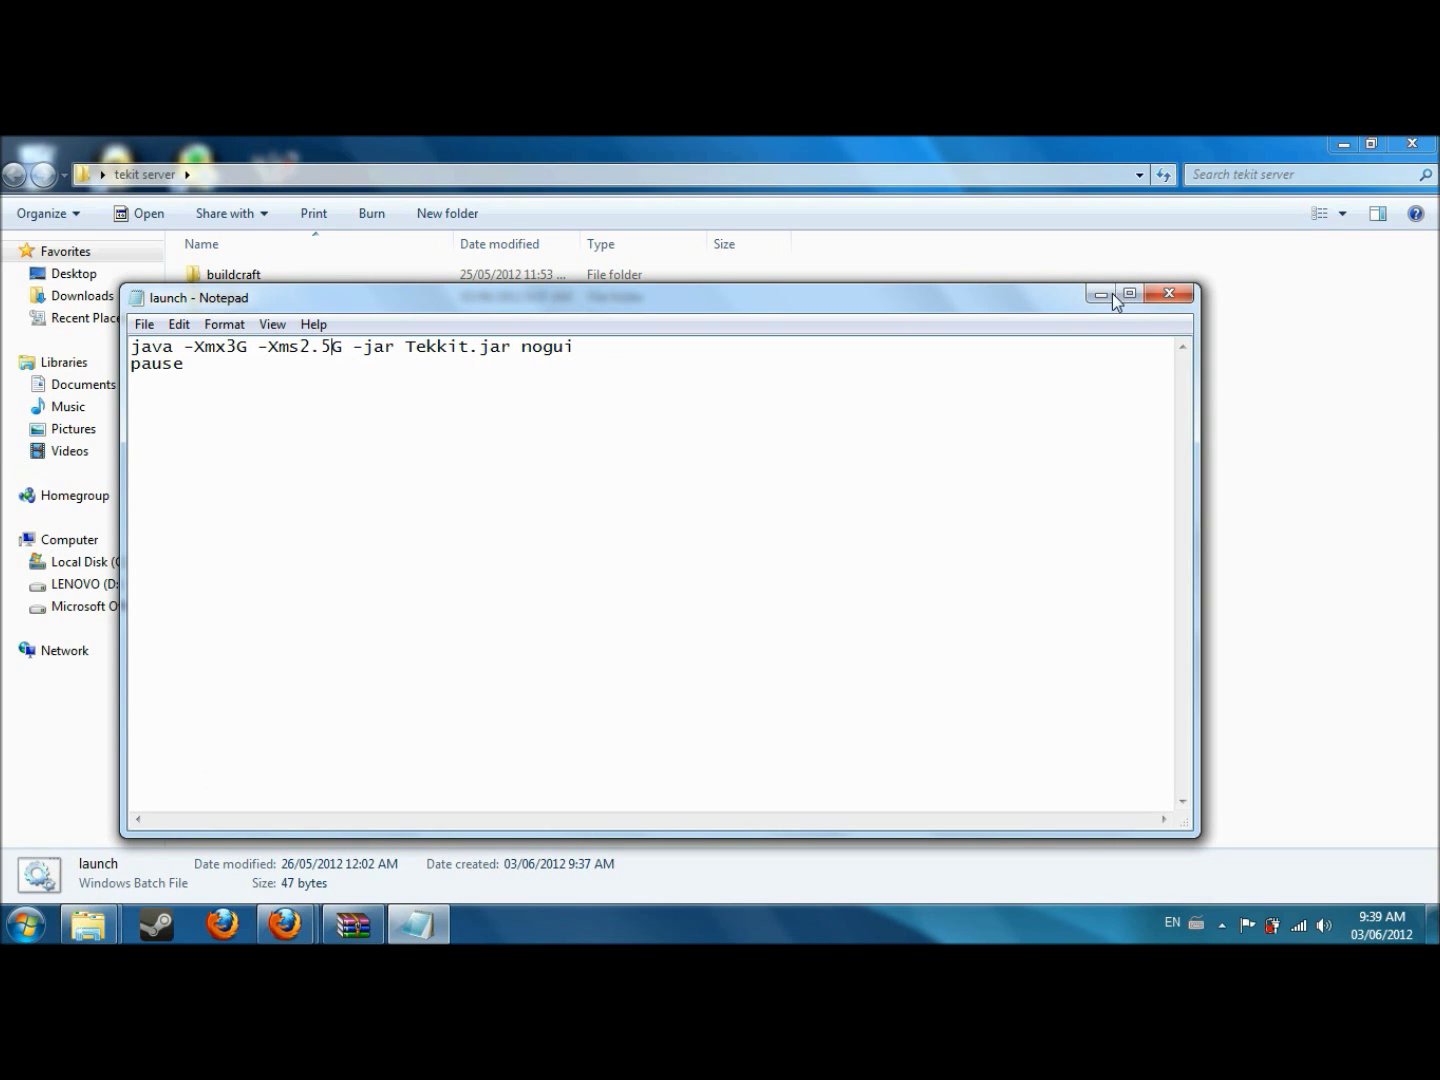
{"action": "left_click", "coordinate": [1168, 293]}
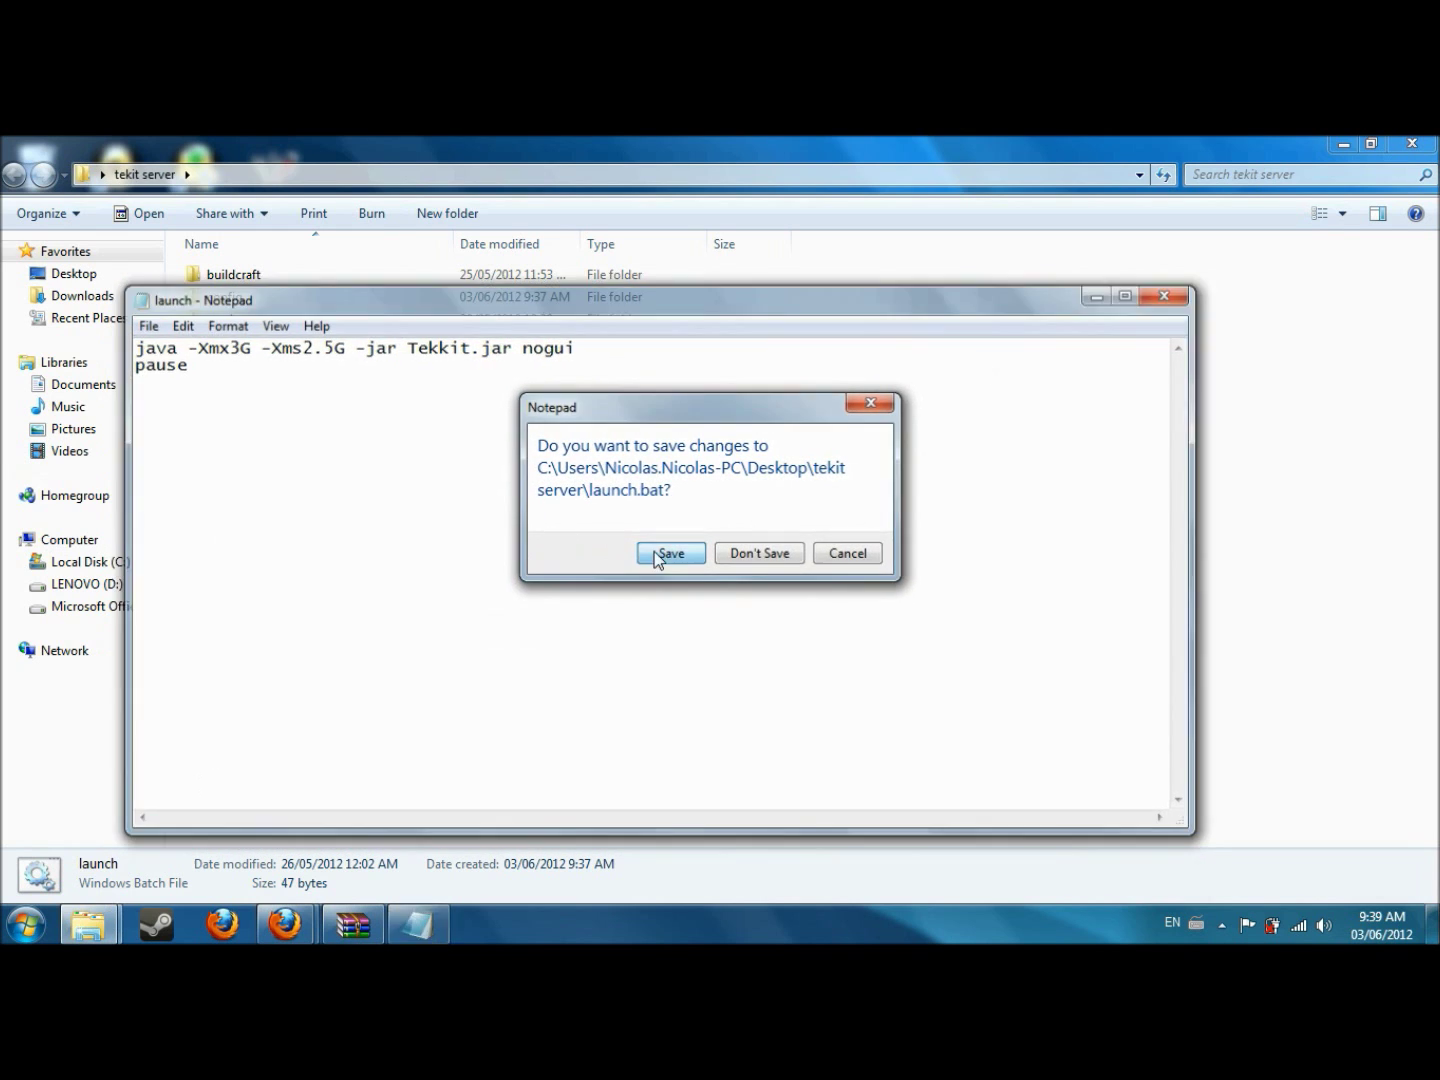
{"action": "left_click", "coordinate": [666, 554]}
{"action": "double_click", "coordinate": [246, 497]}
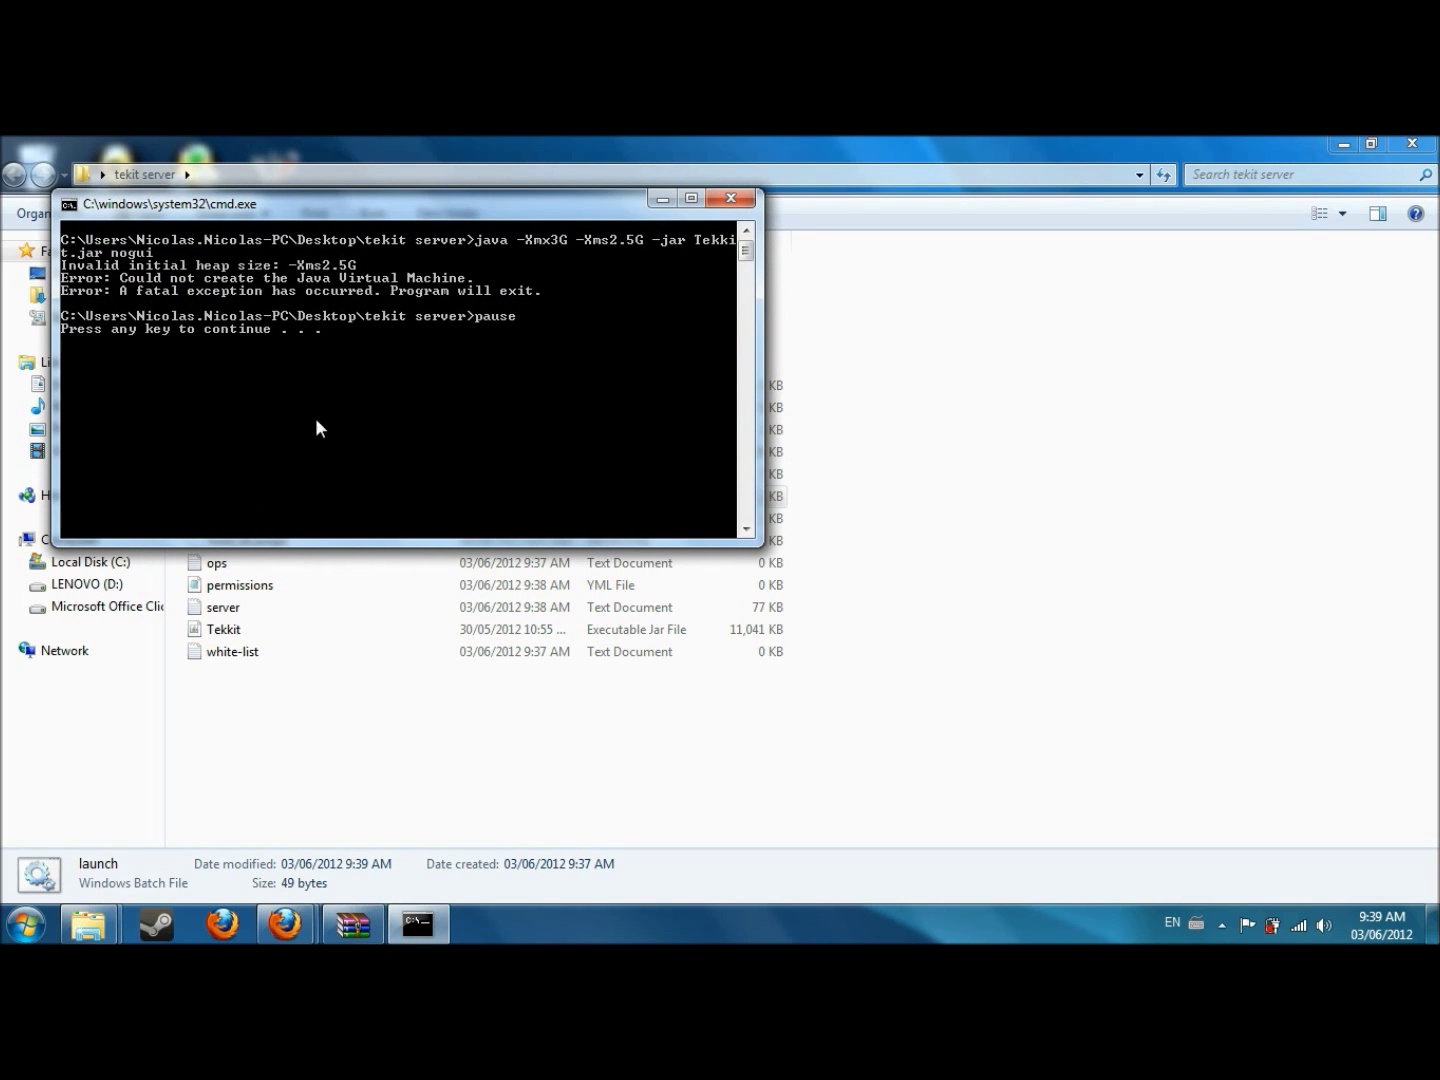
{"action": "left_click", "coordinate": [741, 194]}
Edit the launch batch file to use -Xmx2G and -Xms2G, and save the changes
{"action": "right_click", "coordinate": [241, 498]}
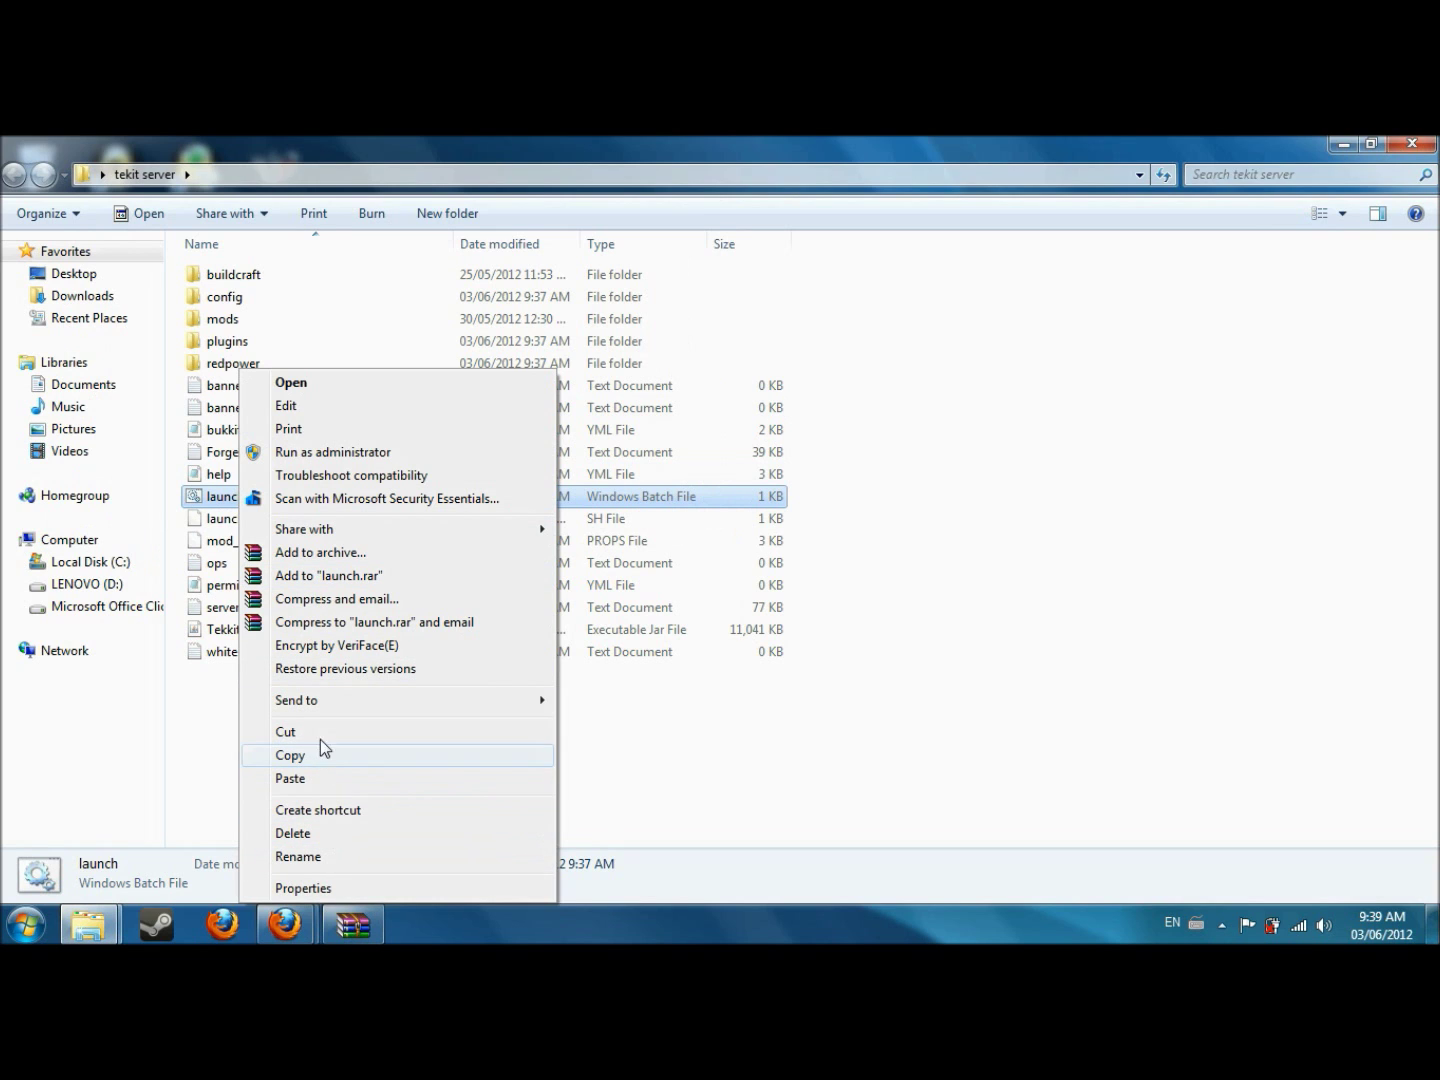
{"action": "left_click", "coordinate": [313, 412]}
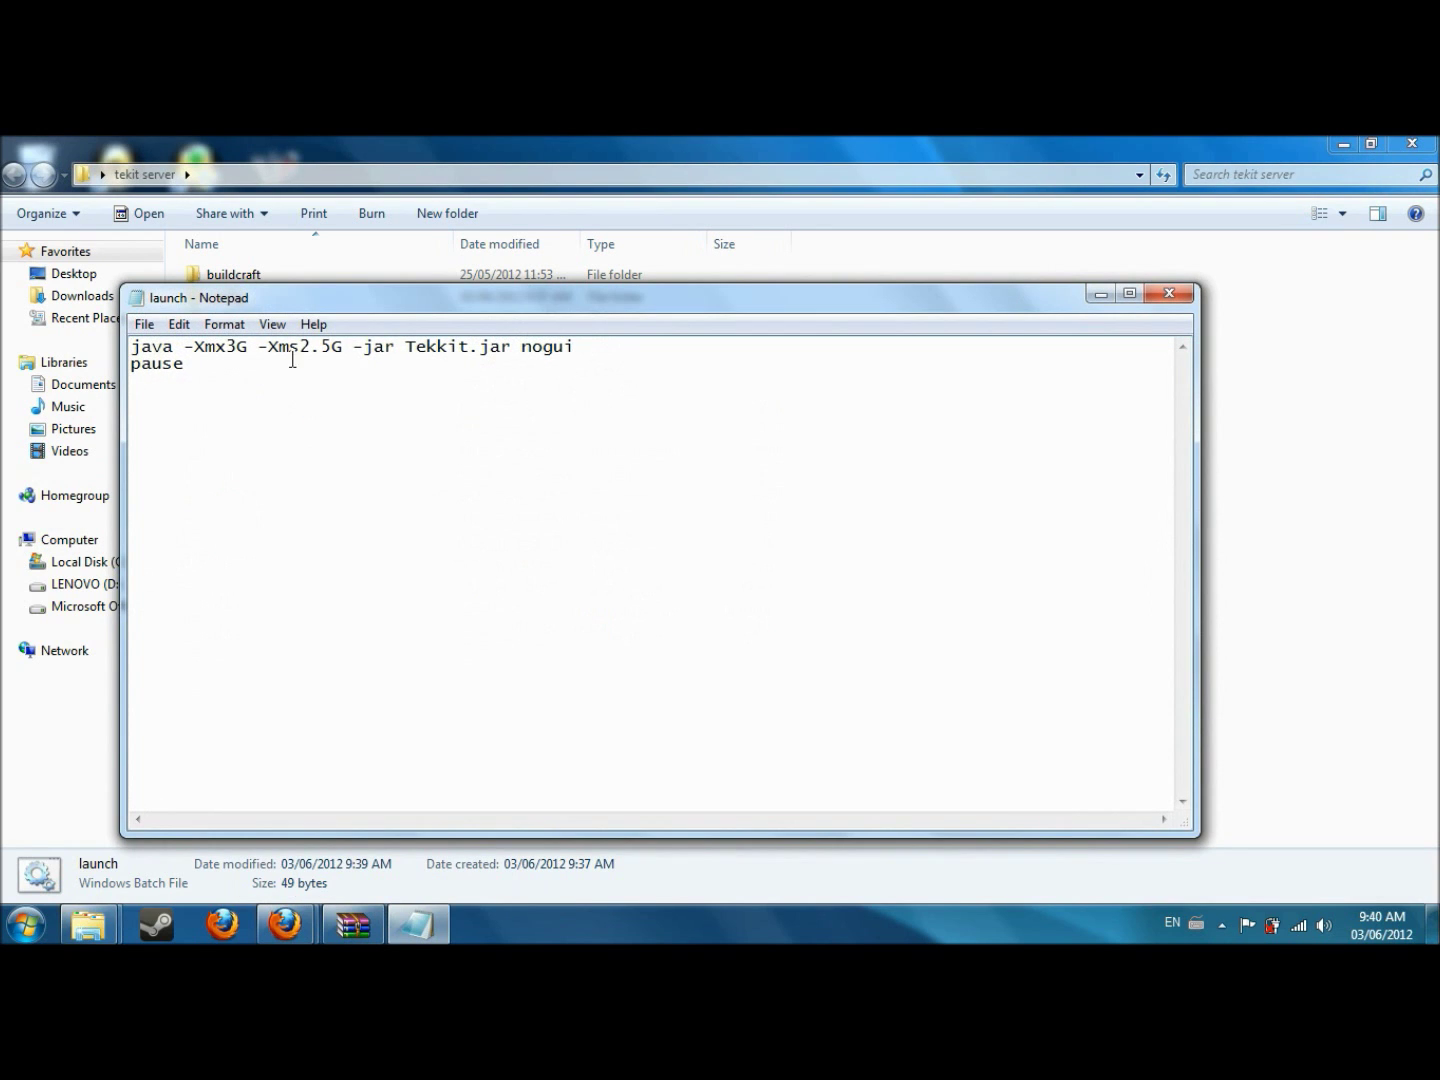
{"action": "left_click_drag", "start_coordinate": [313, 349], "coordinate": [330, 348]}
{"action": "key", "text": "BackSpace"}
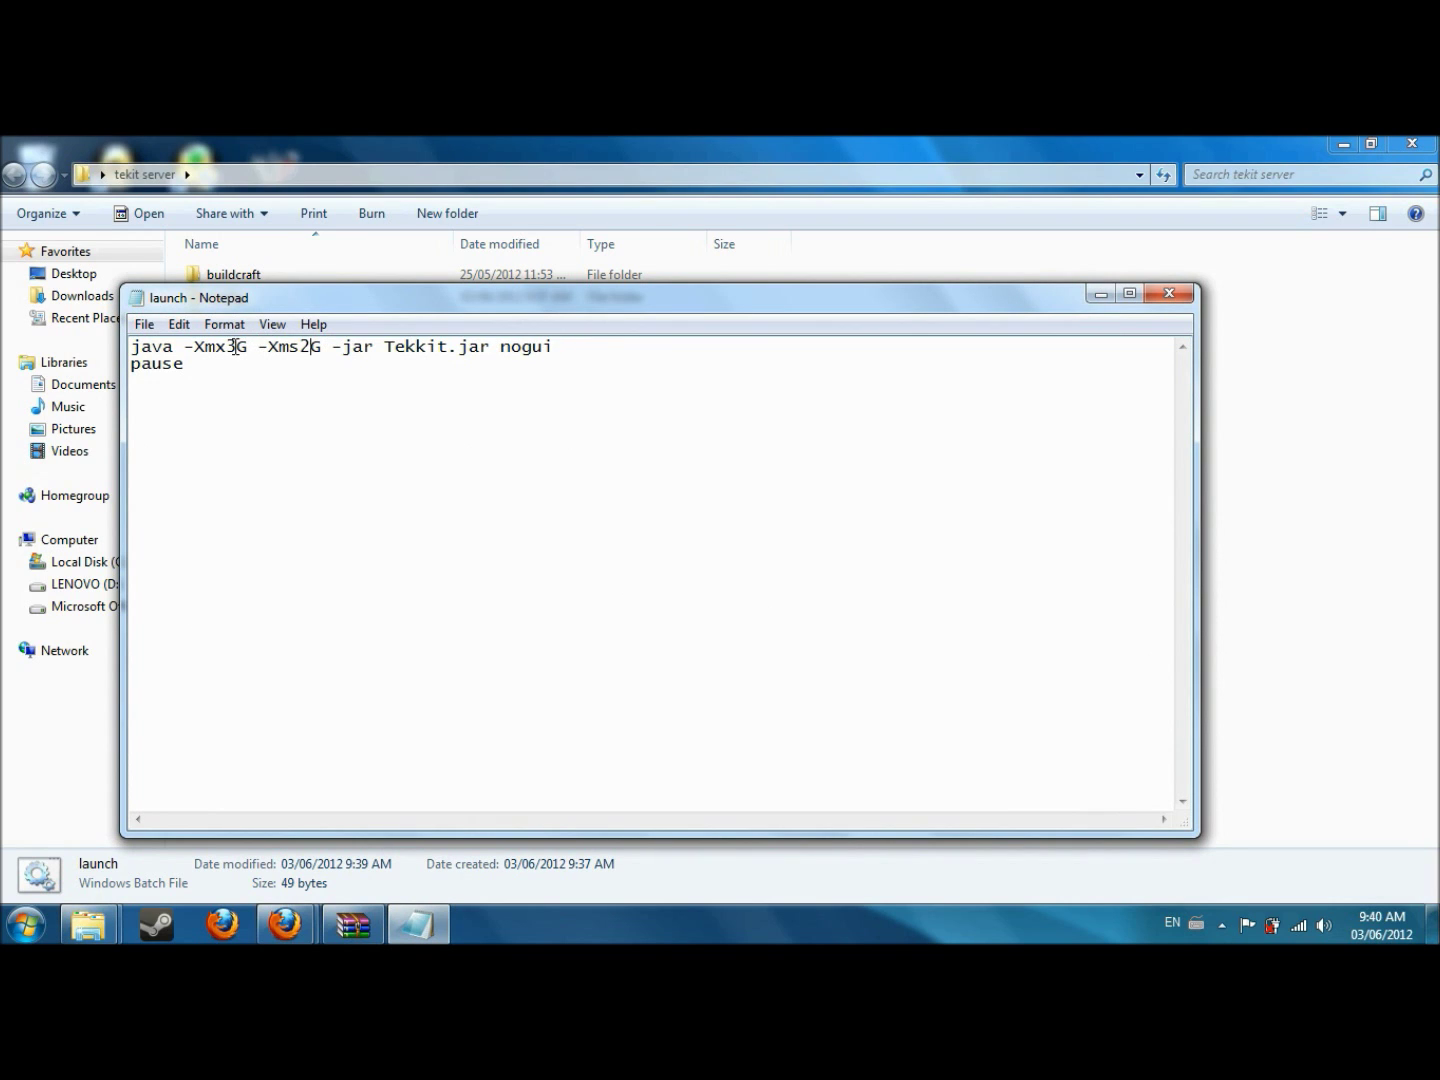
{"action": "type", "text": "2"}
{"action": "left_click_drag", "start_coordinate": [300, 346], "coordinate": [310, 346]}
{"action": "type", "text": "1"}
{"action": "left_click_drag", "start_coordinate": [222, 346], "coordinate": [234, 346]}
{"action": "key", "text": "BackSpace"}
{"action": "type", "text": "3"}
{"action": "type", "text": "2"}
{"action": "type", "text": "2"}
{"action": "left_click", "coordinate": [1167, 293]}
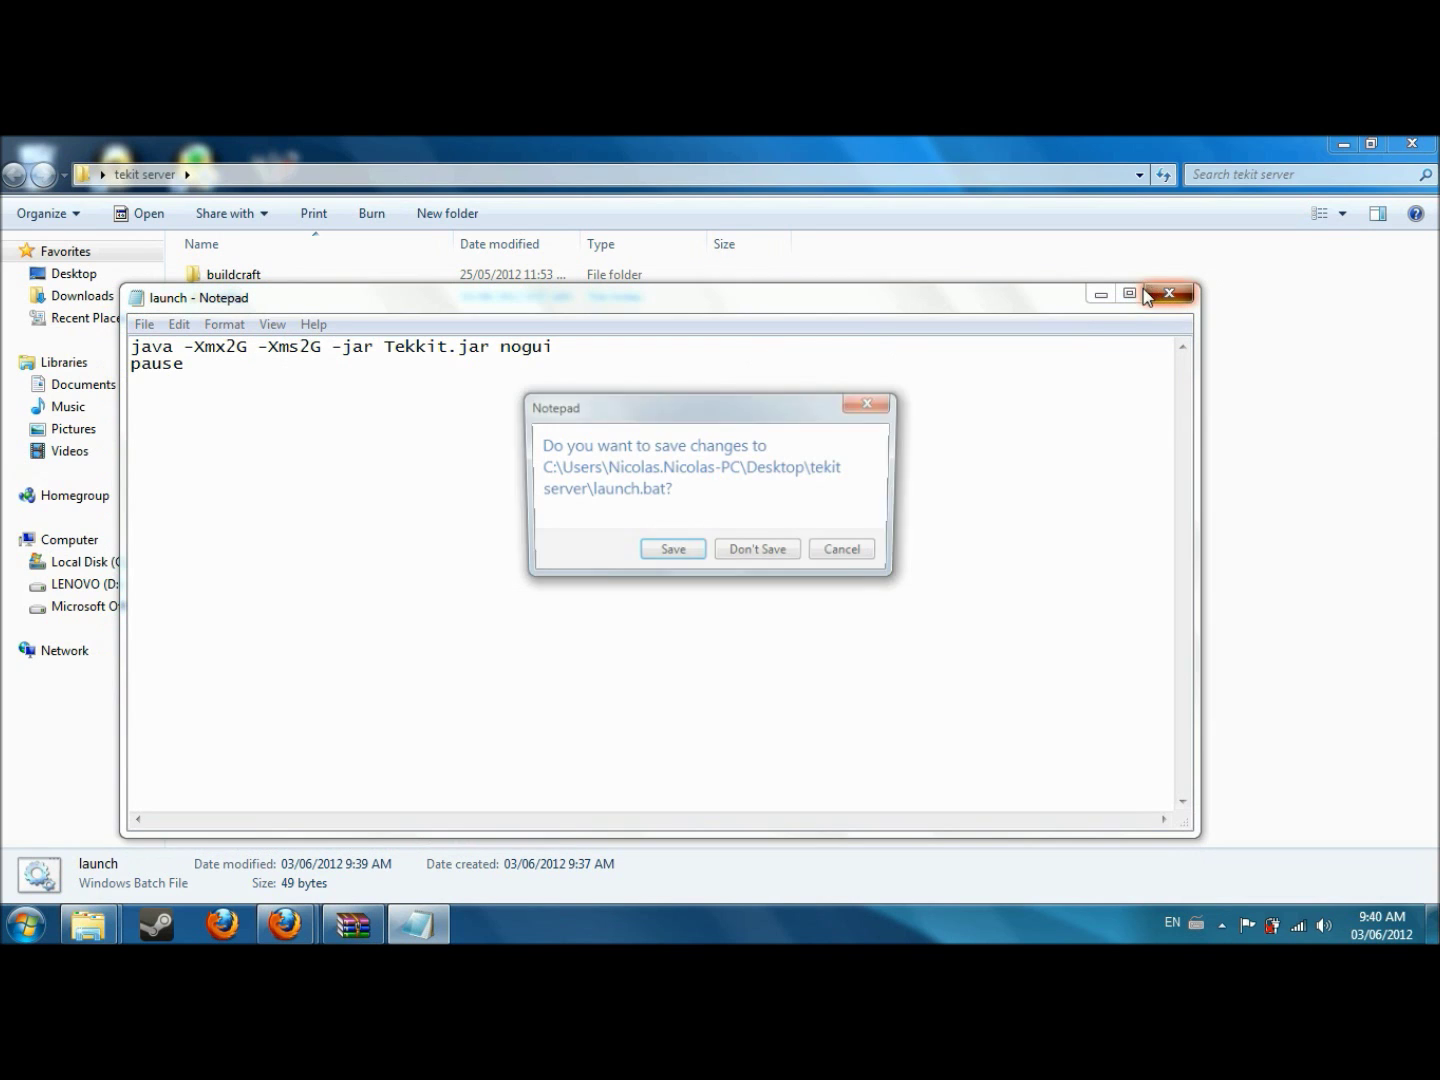
{"action": "left_click", "coordinate": [660, 551]}
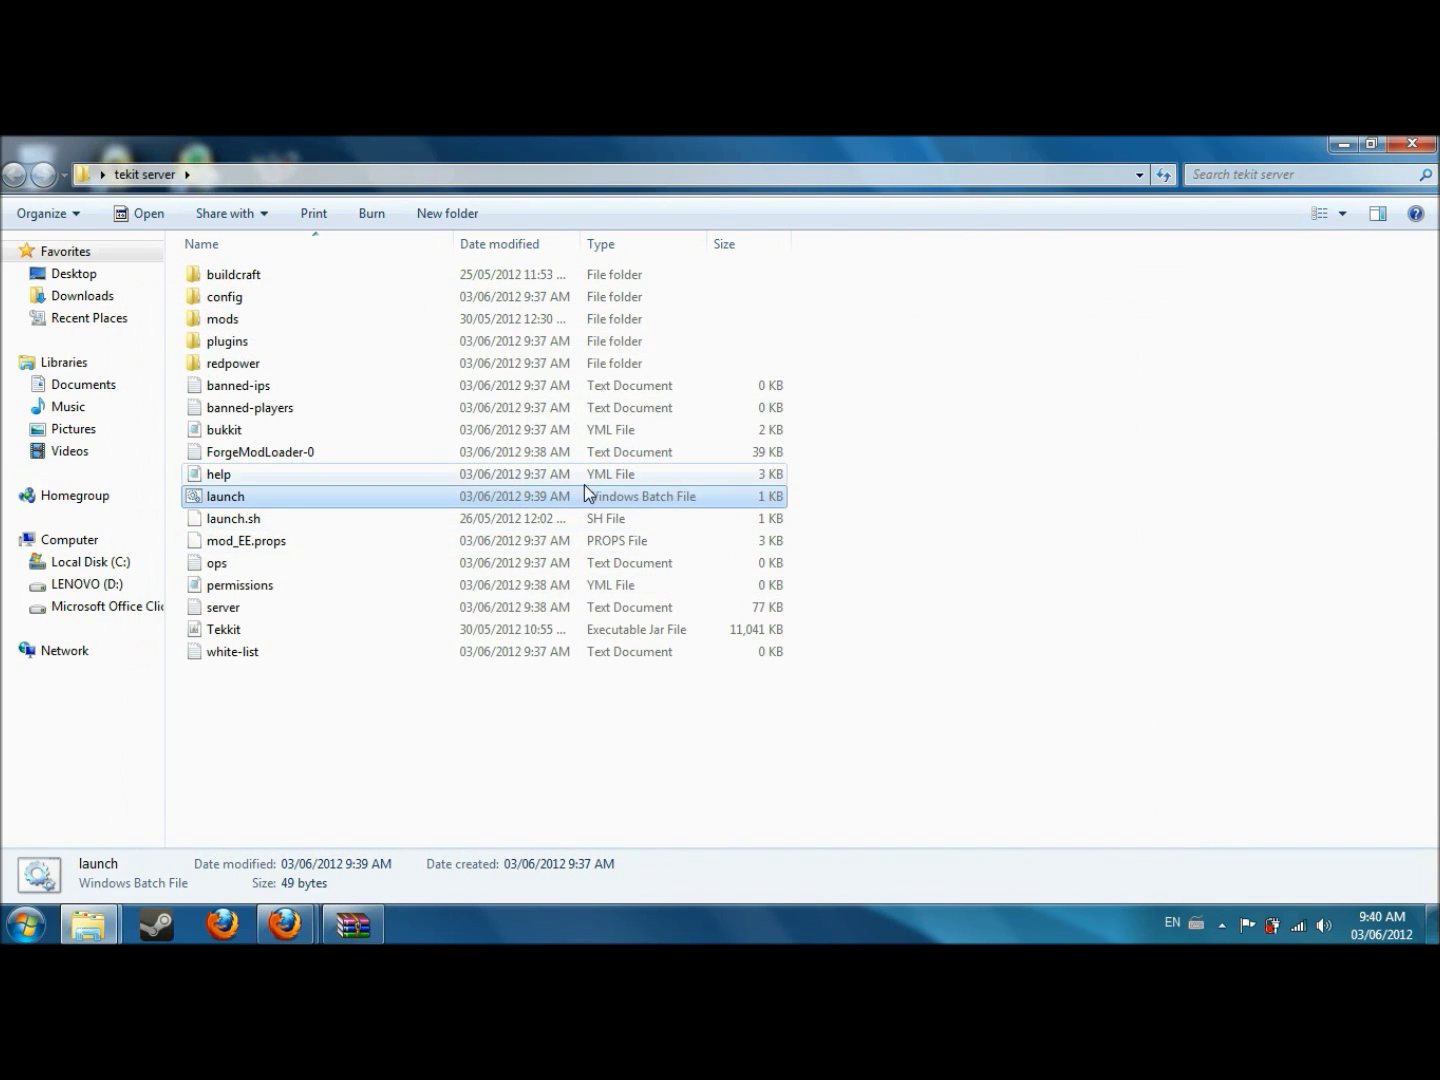
Run the launch batch file and issue the reload command in the server console
{"action": "left_click", "coordinate": [436, 774]}
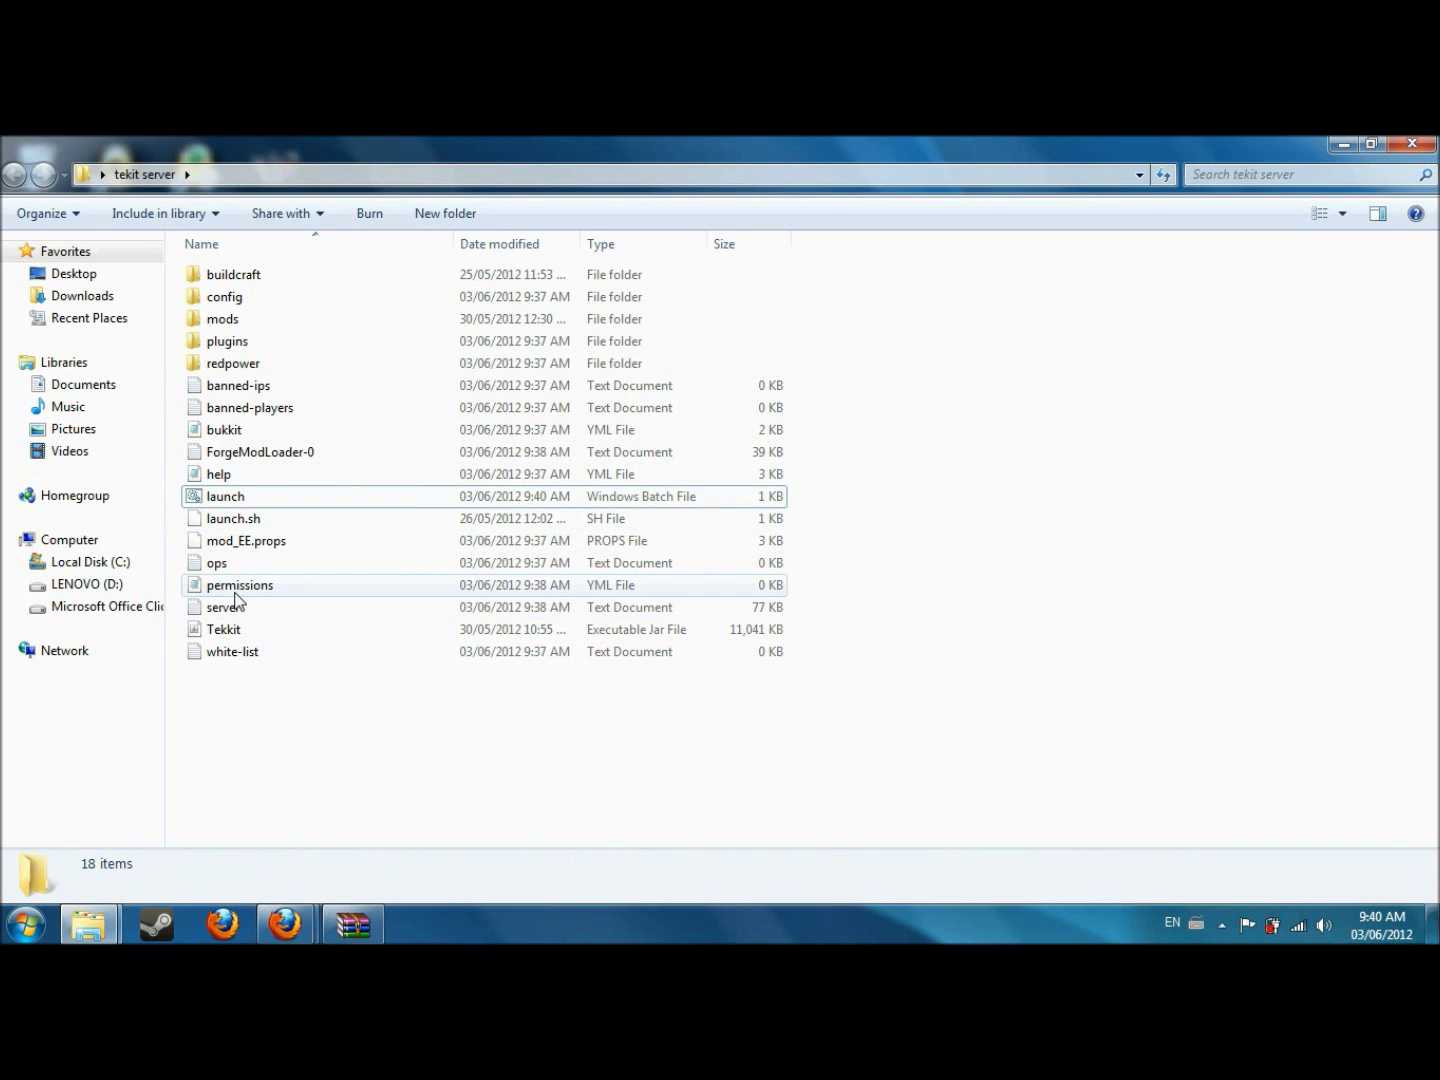
{"action": "double_click", "coordinate": [226, 496]}
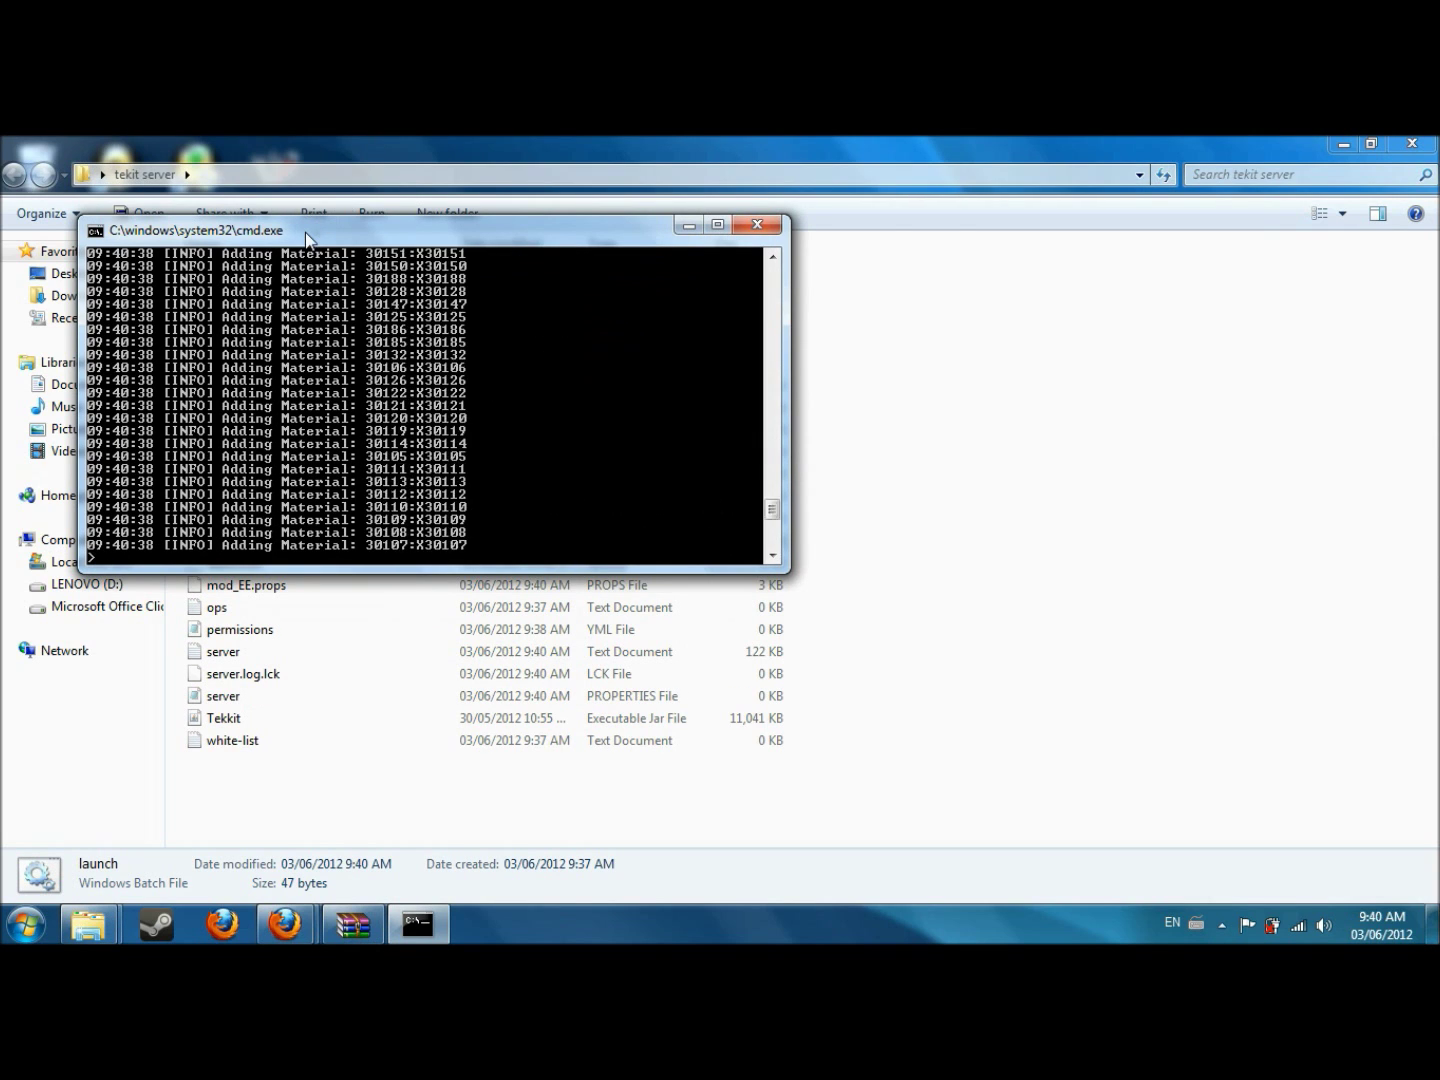
{"action": "left_click_drag", "start_coordinate": [310, 235], "coordinate": [605, 232]}
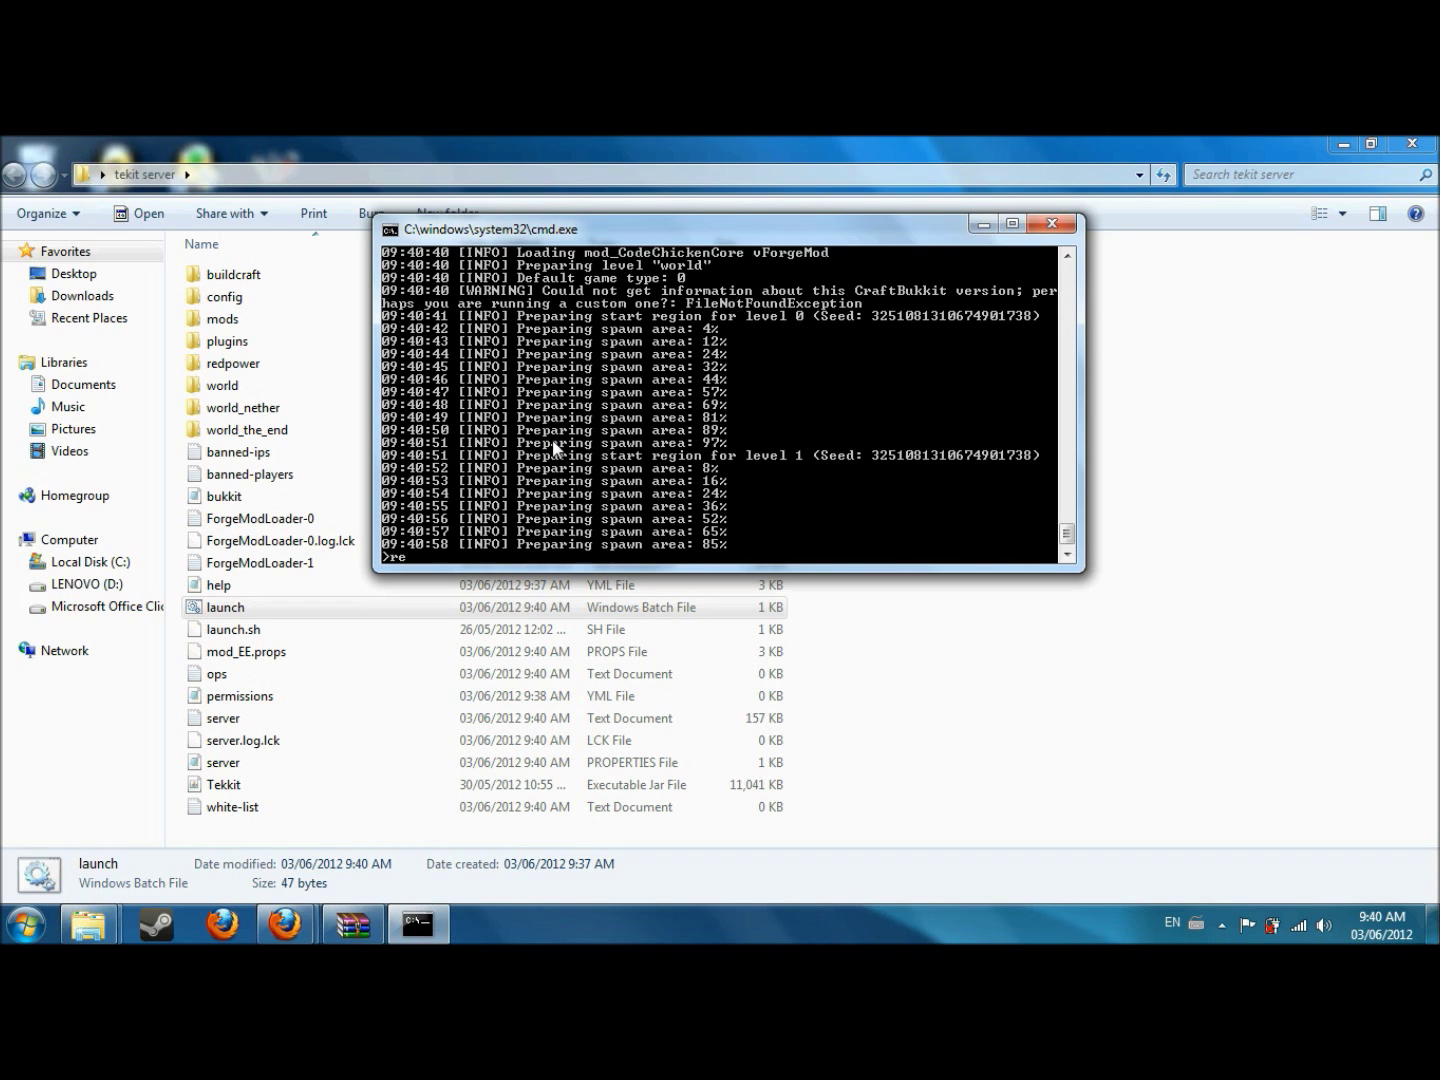
{"action": "type", "text": "ad"}
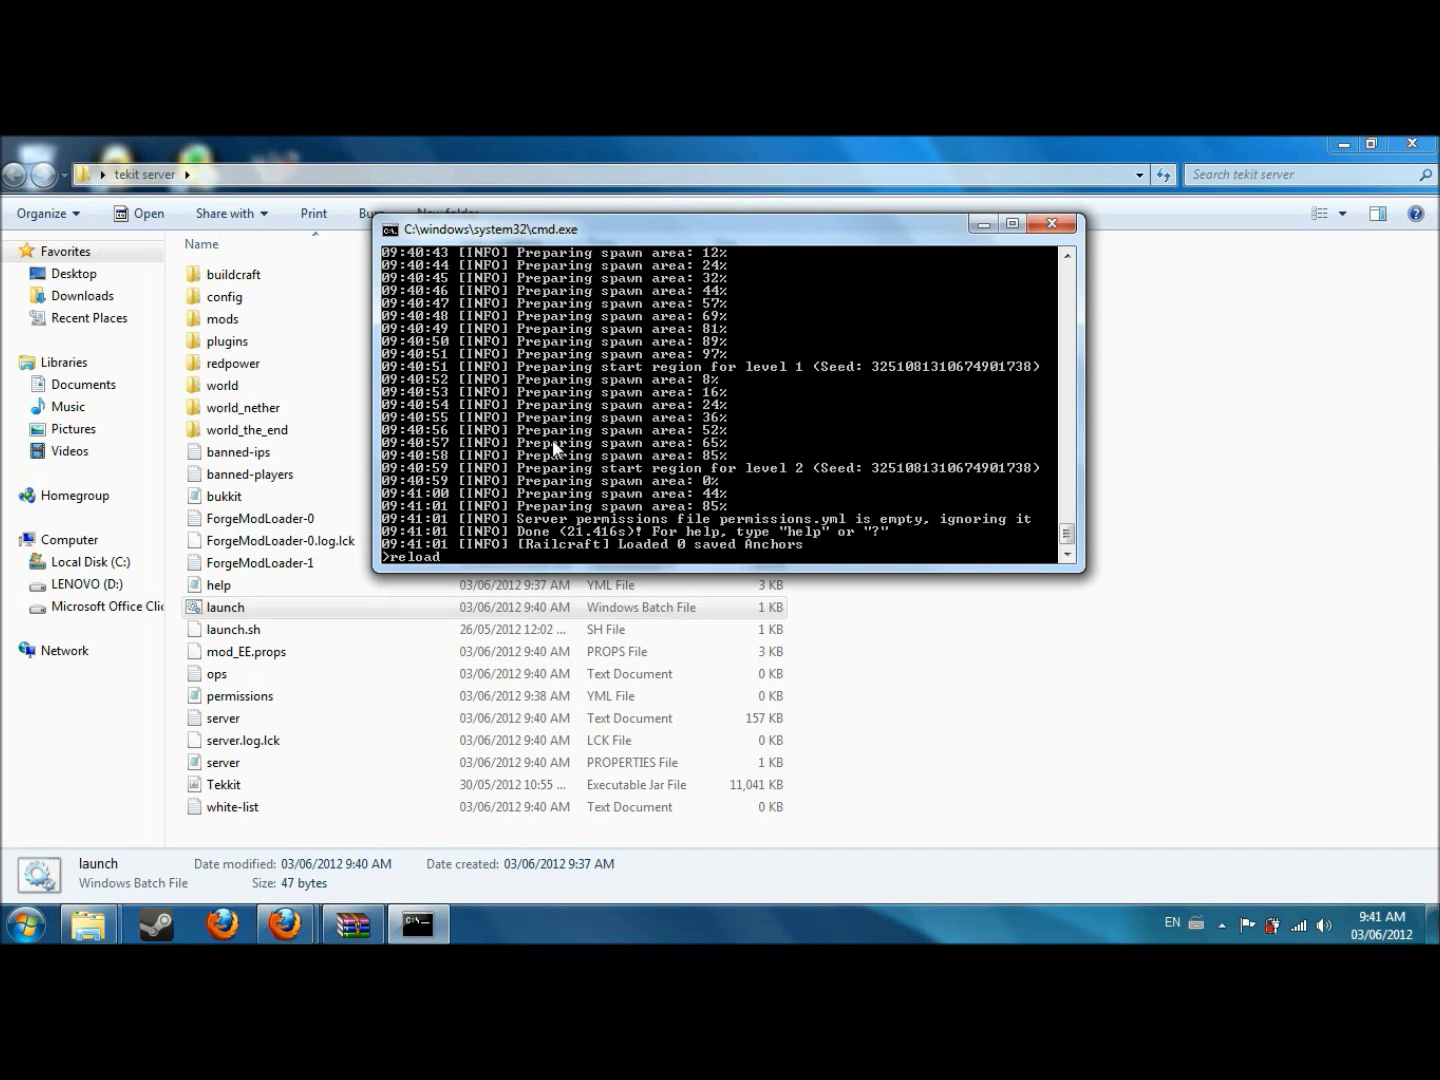
{"action": "key", "text": "Return"}
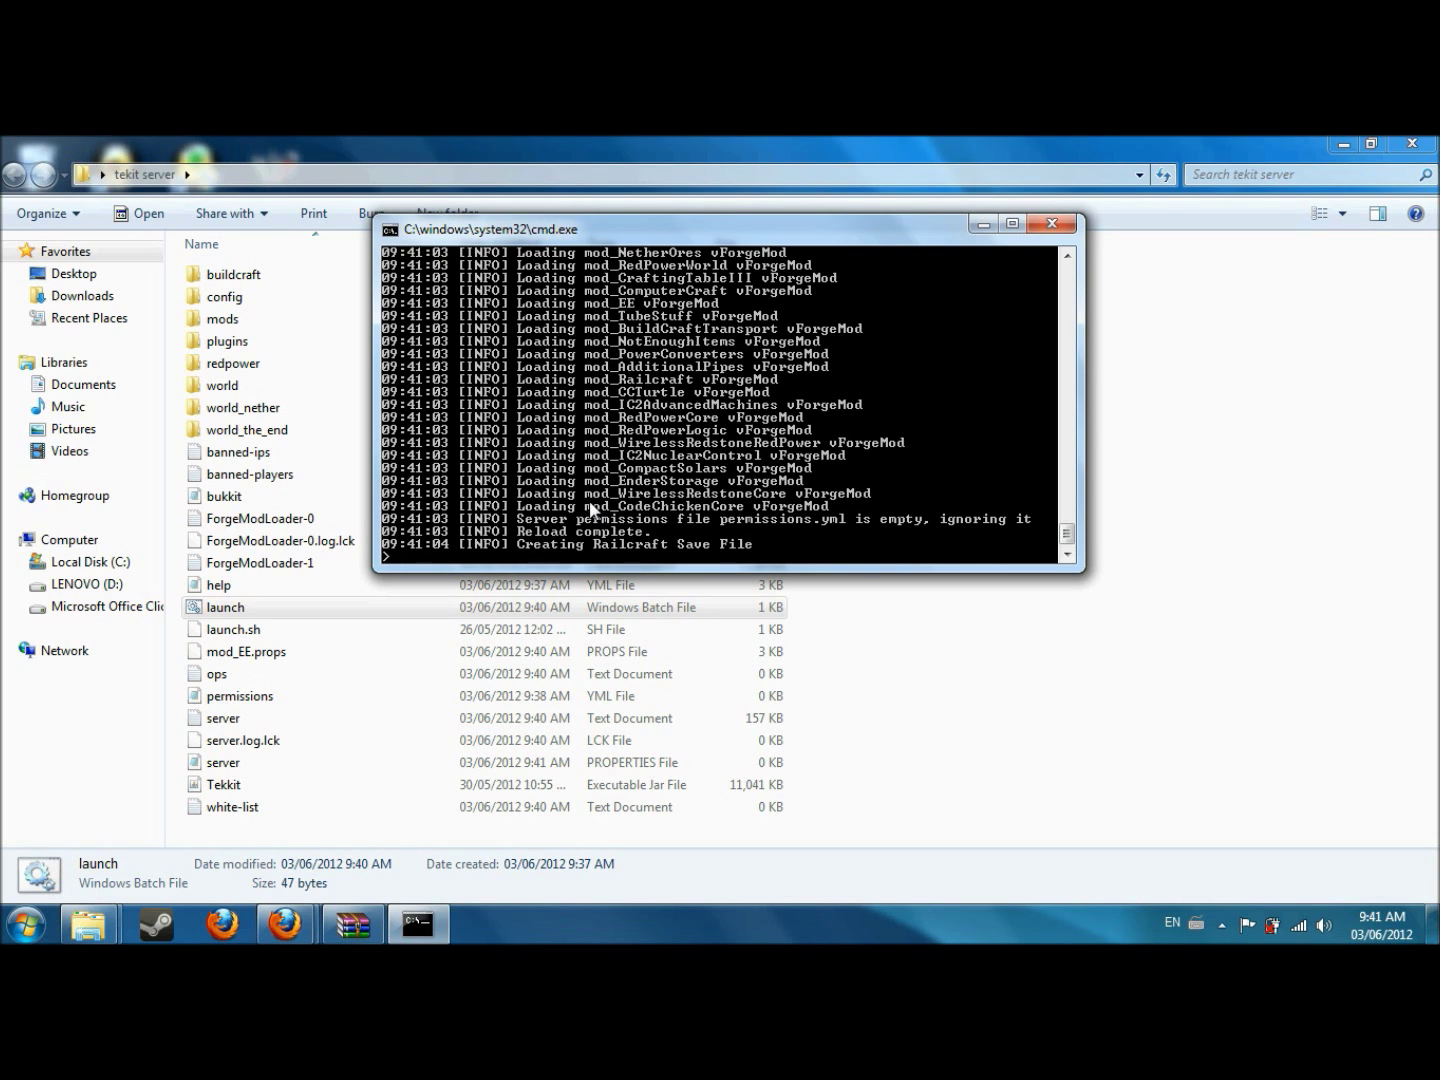
Check the reload output, then shut down the server with the stop command and close its console
{"action": "scroll", "coordinate": [484, 462], "scroll_direction": "up", "scroll_amount": 9}
{"action": "scroll", "coordinate": [484, 463], "scroll_direction": "down", "scroll_amount": 9}
{"action": "type", "text": "top"}
{"action": "key", "text": "Return"}
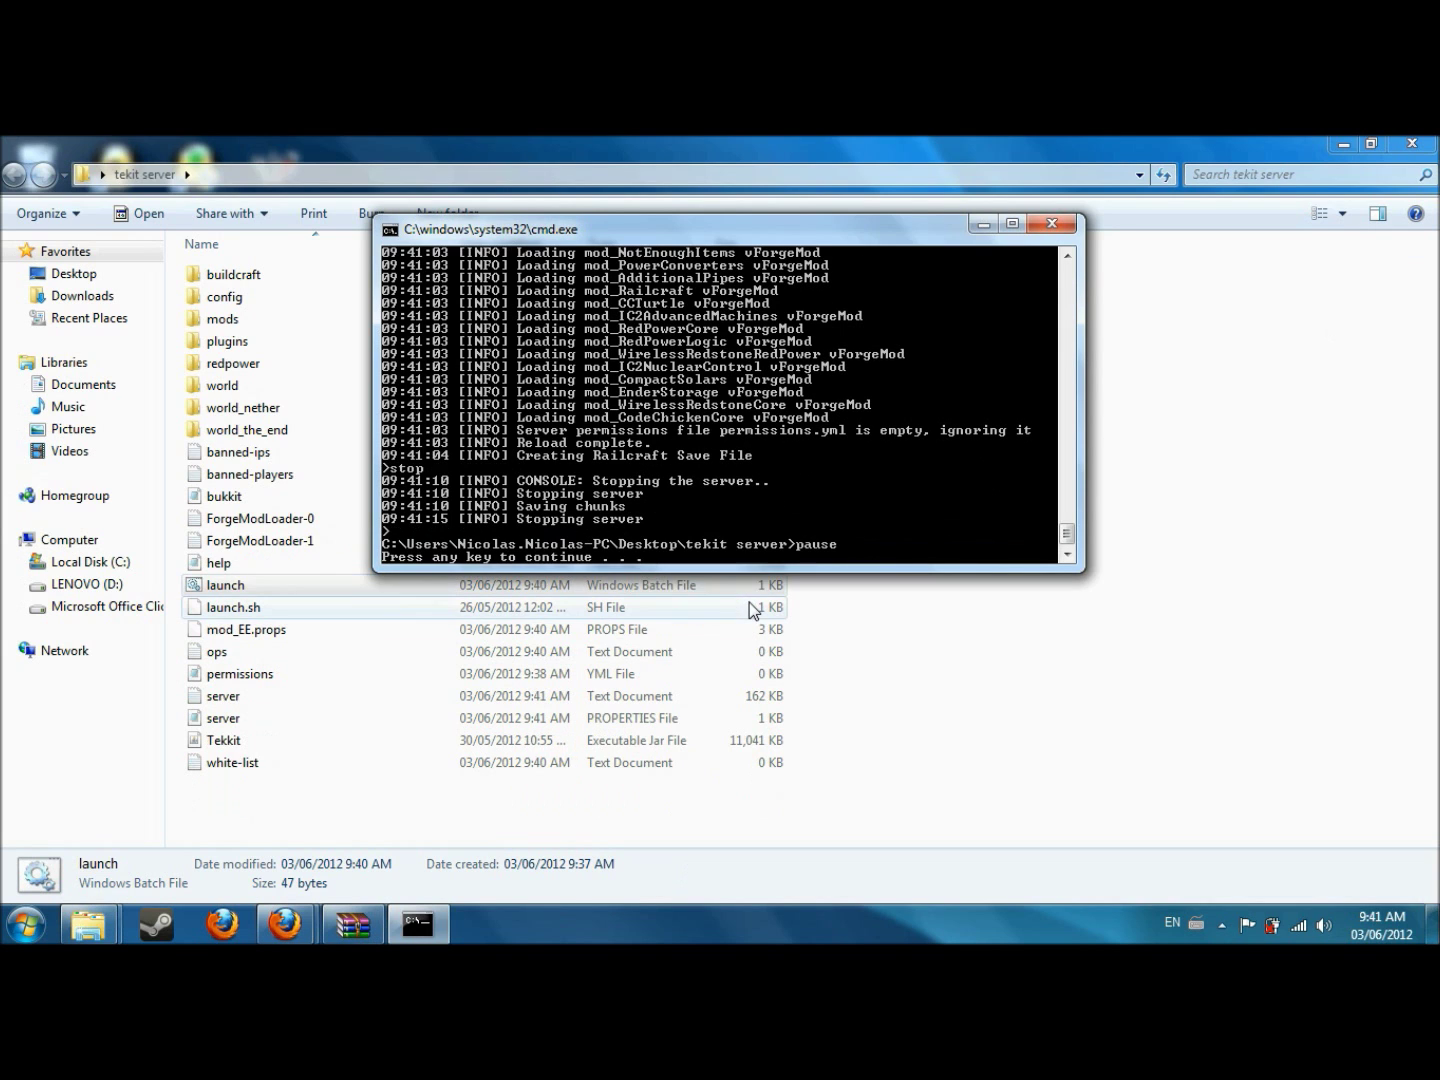
{"action": "key", "text": "Return"}
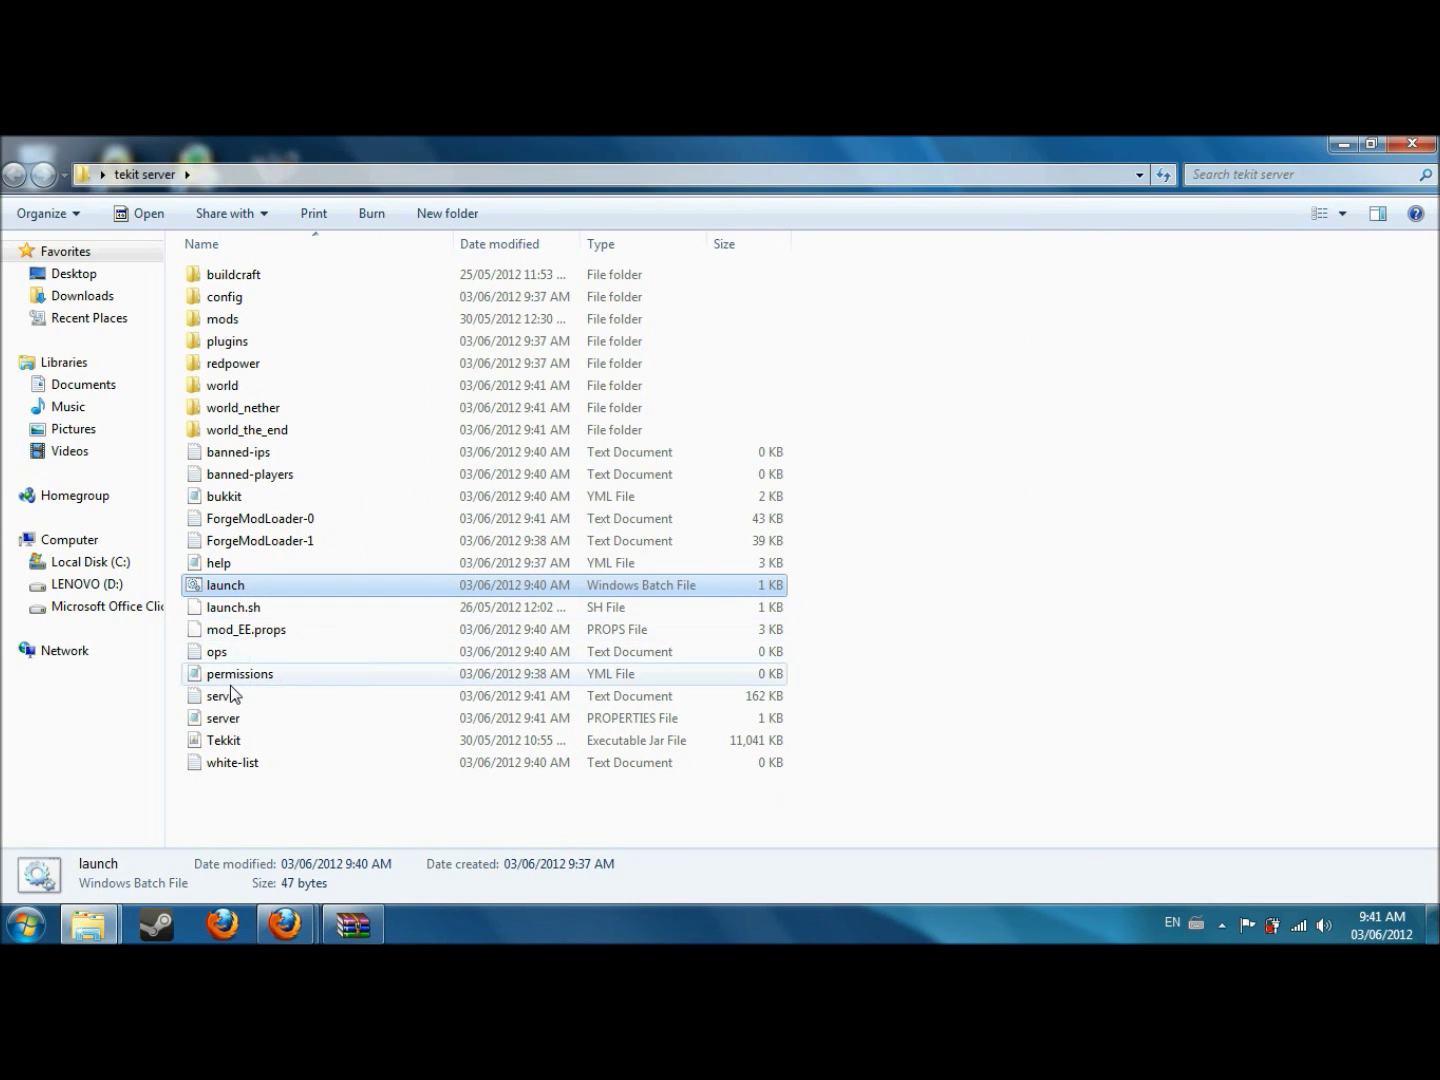
Set online-mode to false in the server properties file and save it
{"action": "right_click", "coordinate": [231, 726]}
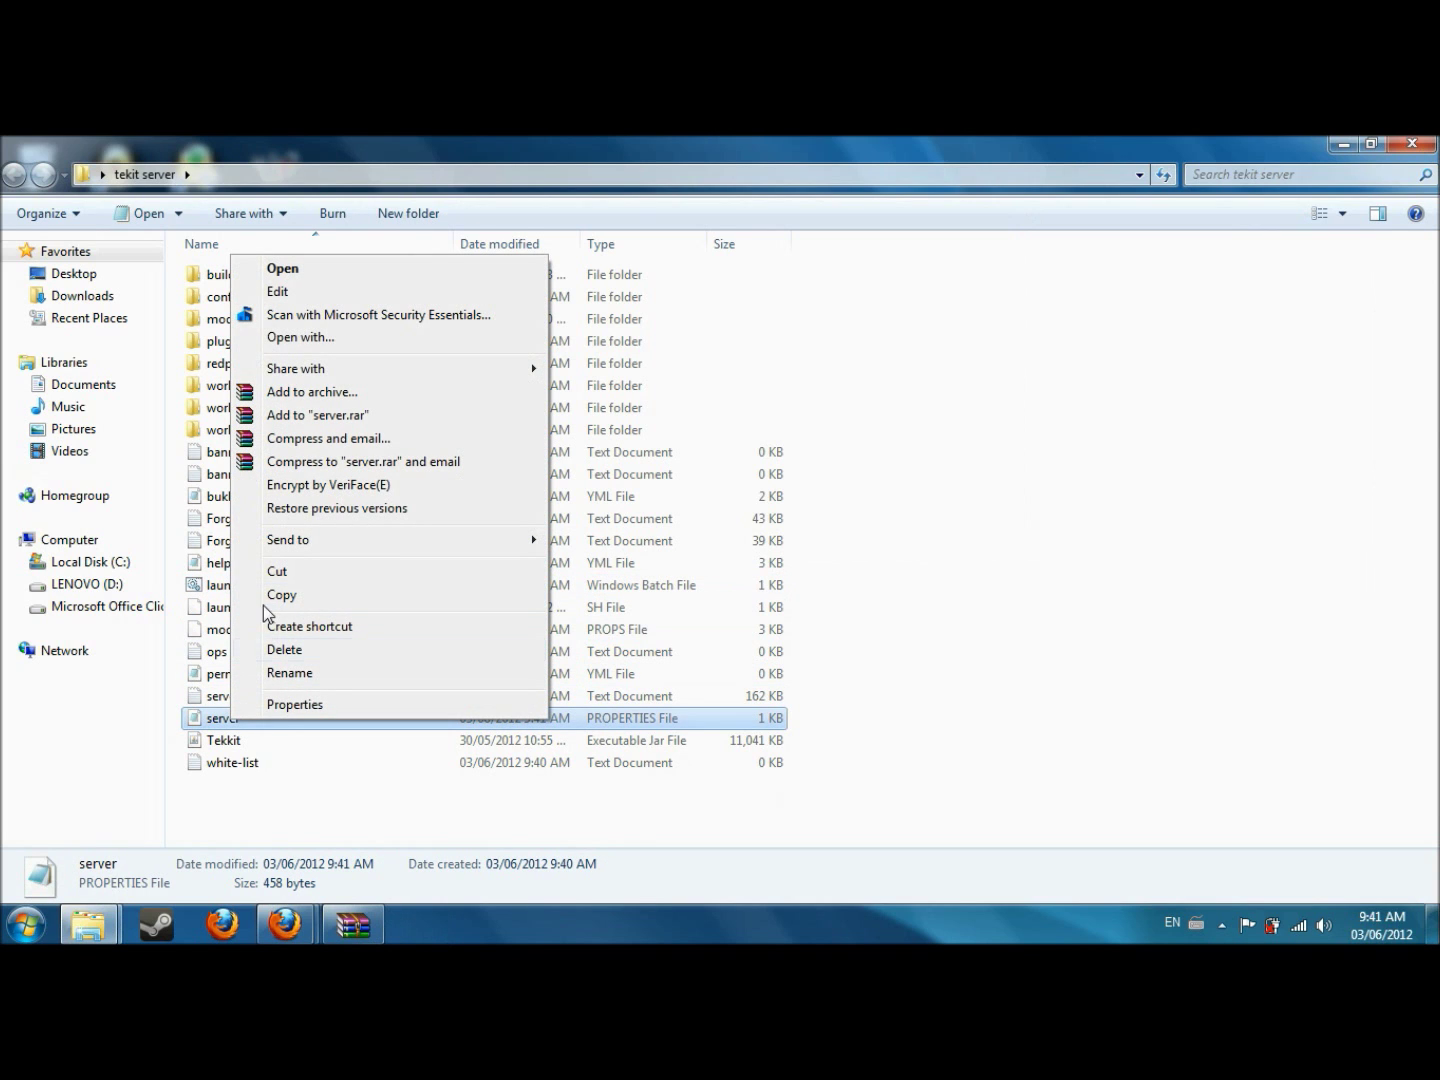
{"action": "double_click", "coordinate": [218, 720]}
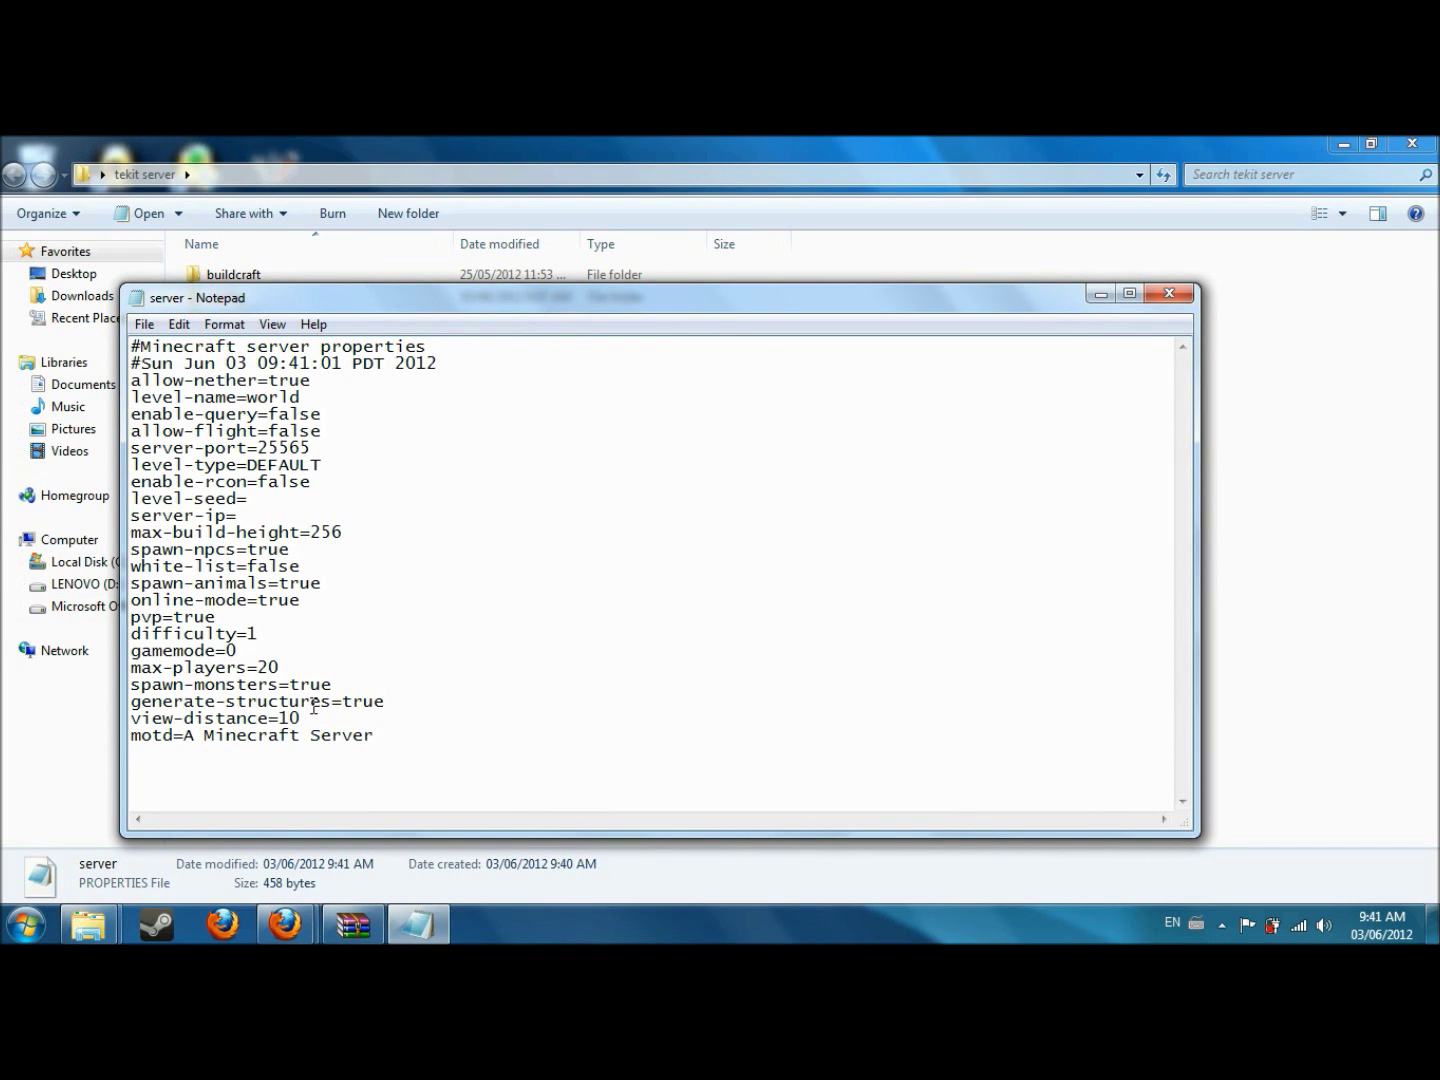
{"action": "left_click_drag", "start_coordinate": [302, 600], "coordinate": [256, 599]}
{"action": "type", "text": "fals"}
{"action": "left_click", "coordinate": [1215, 301]}
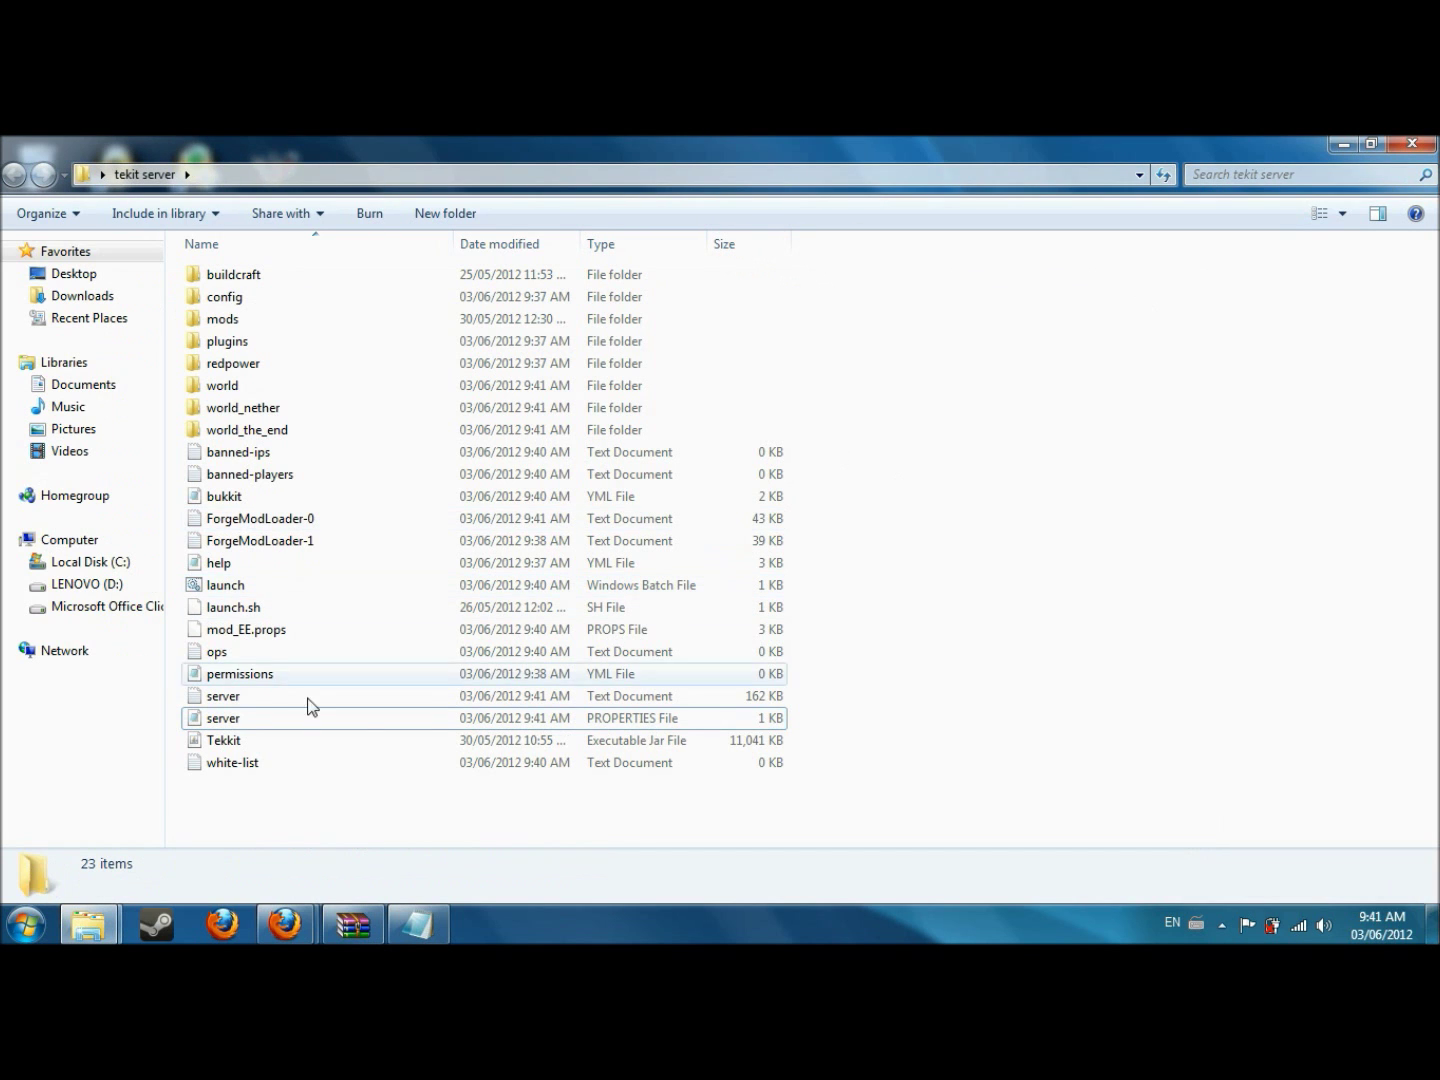
{"action": "left_click", "coordinate": [420, 923]}
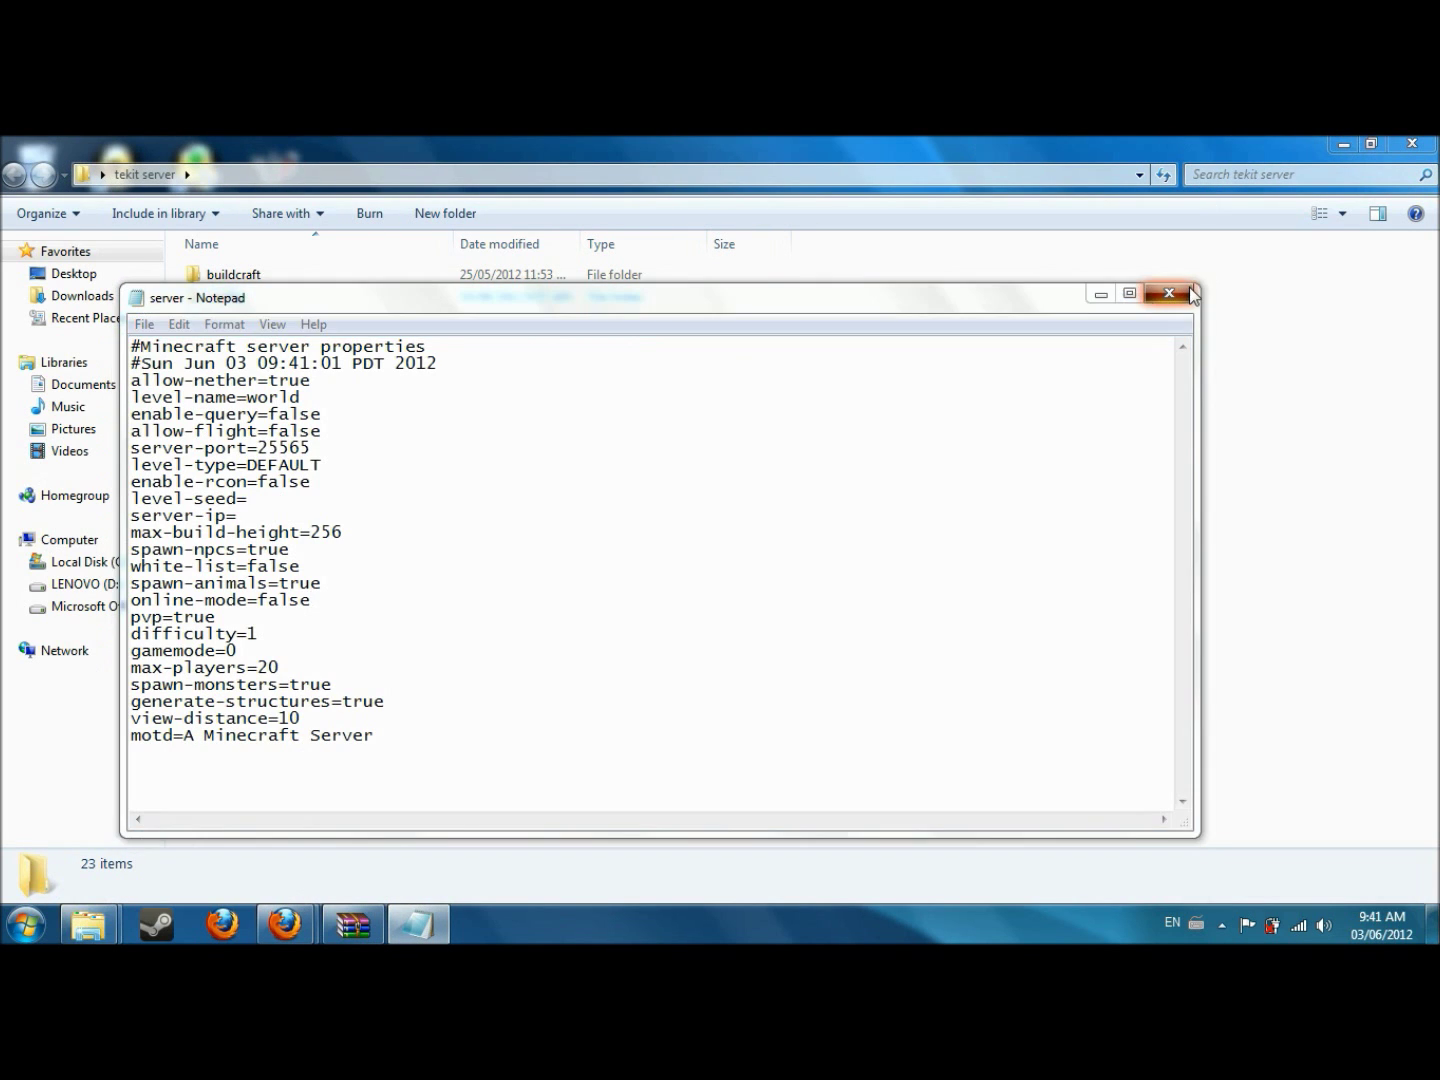
{"action": "left_click", "coordinate": [1169, 292]}
{"action": "left_click", "coordinate": [656, 563]}
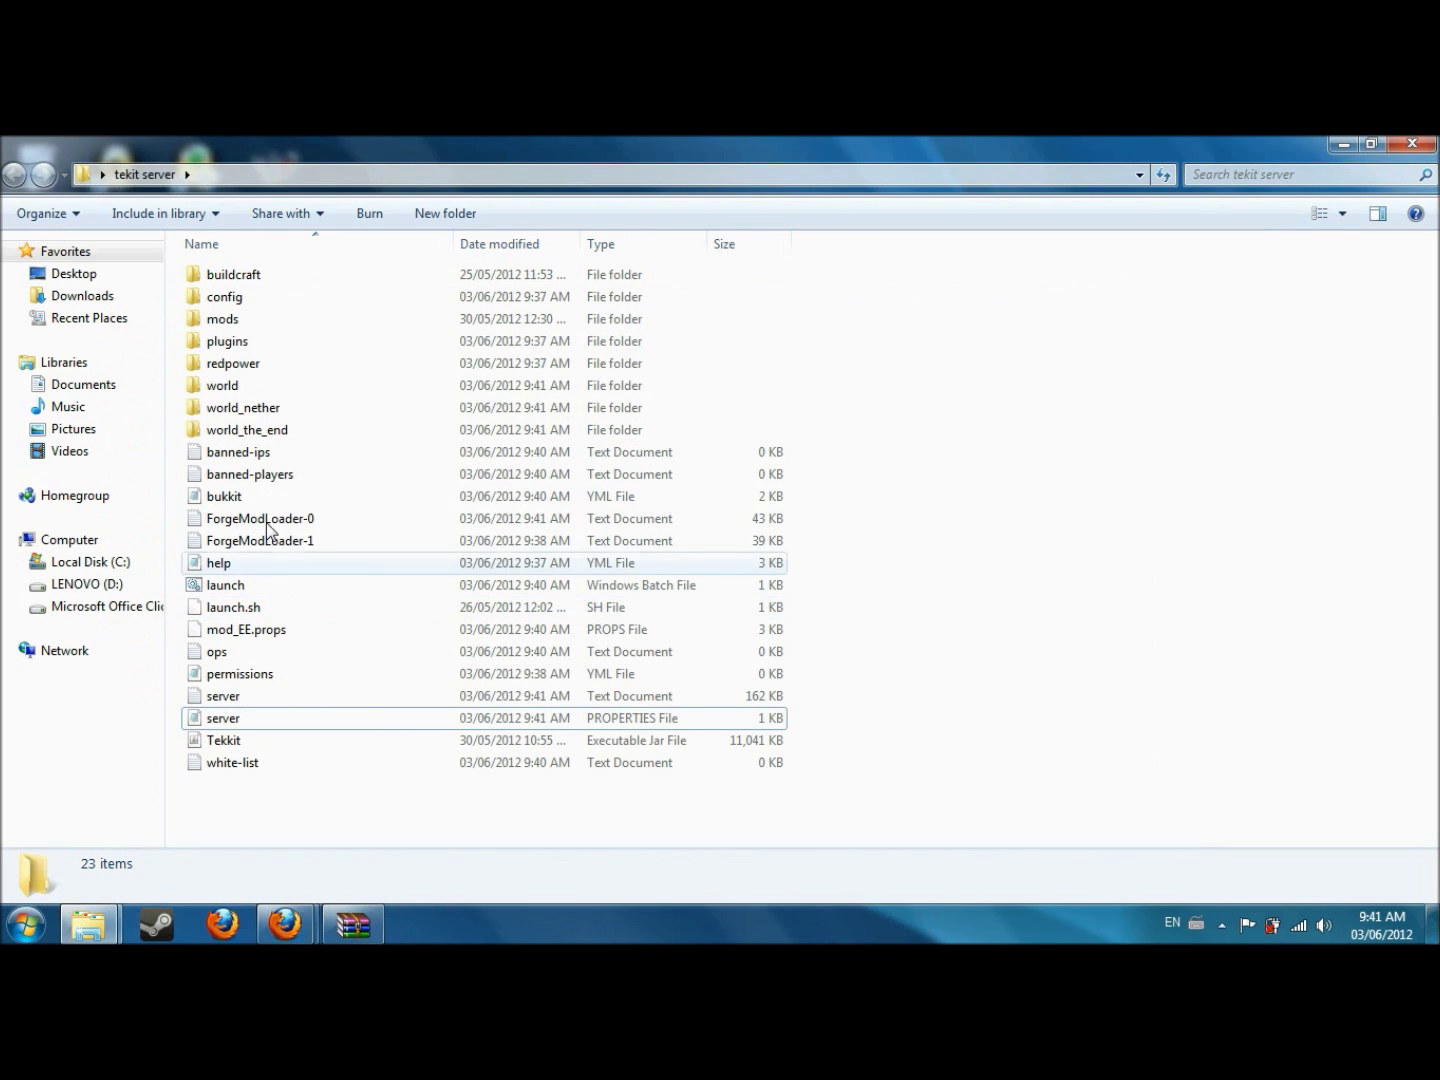
Start the server from the launch batch file and minimize its console and the tekit server folder
{"action": "double_click", "coordinate": [265, 580]}
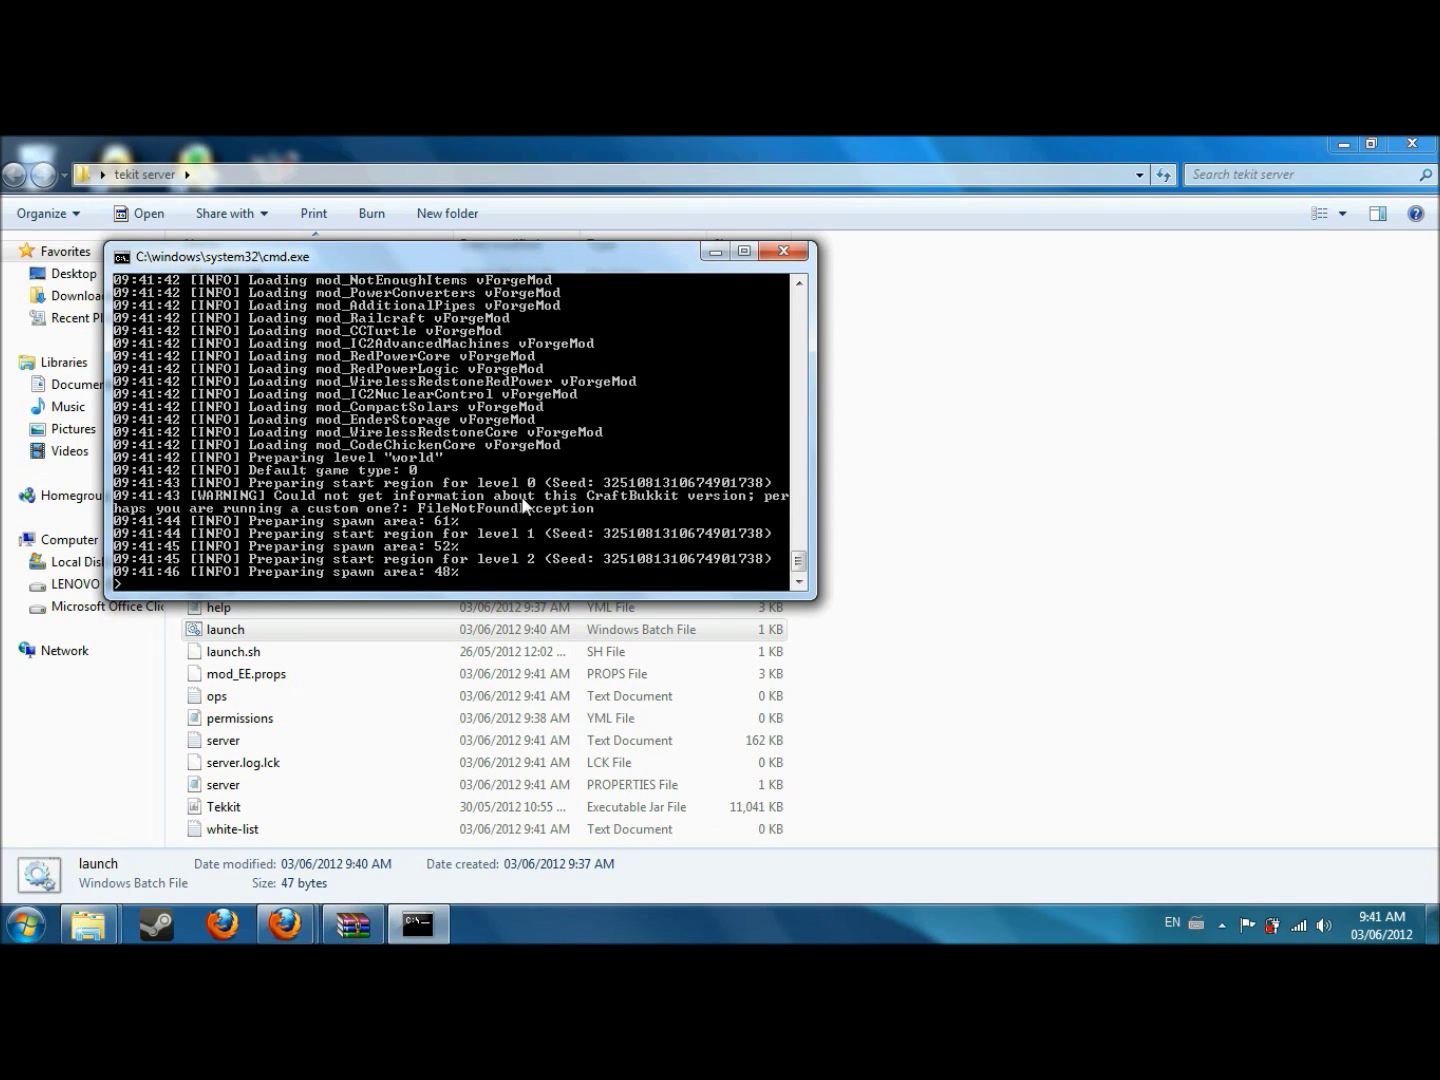
{"action": "left_click", "coordinate": [716, 249]}
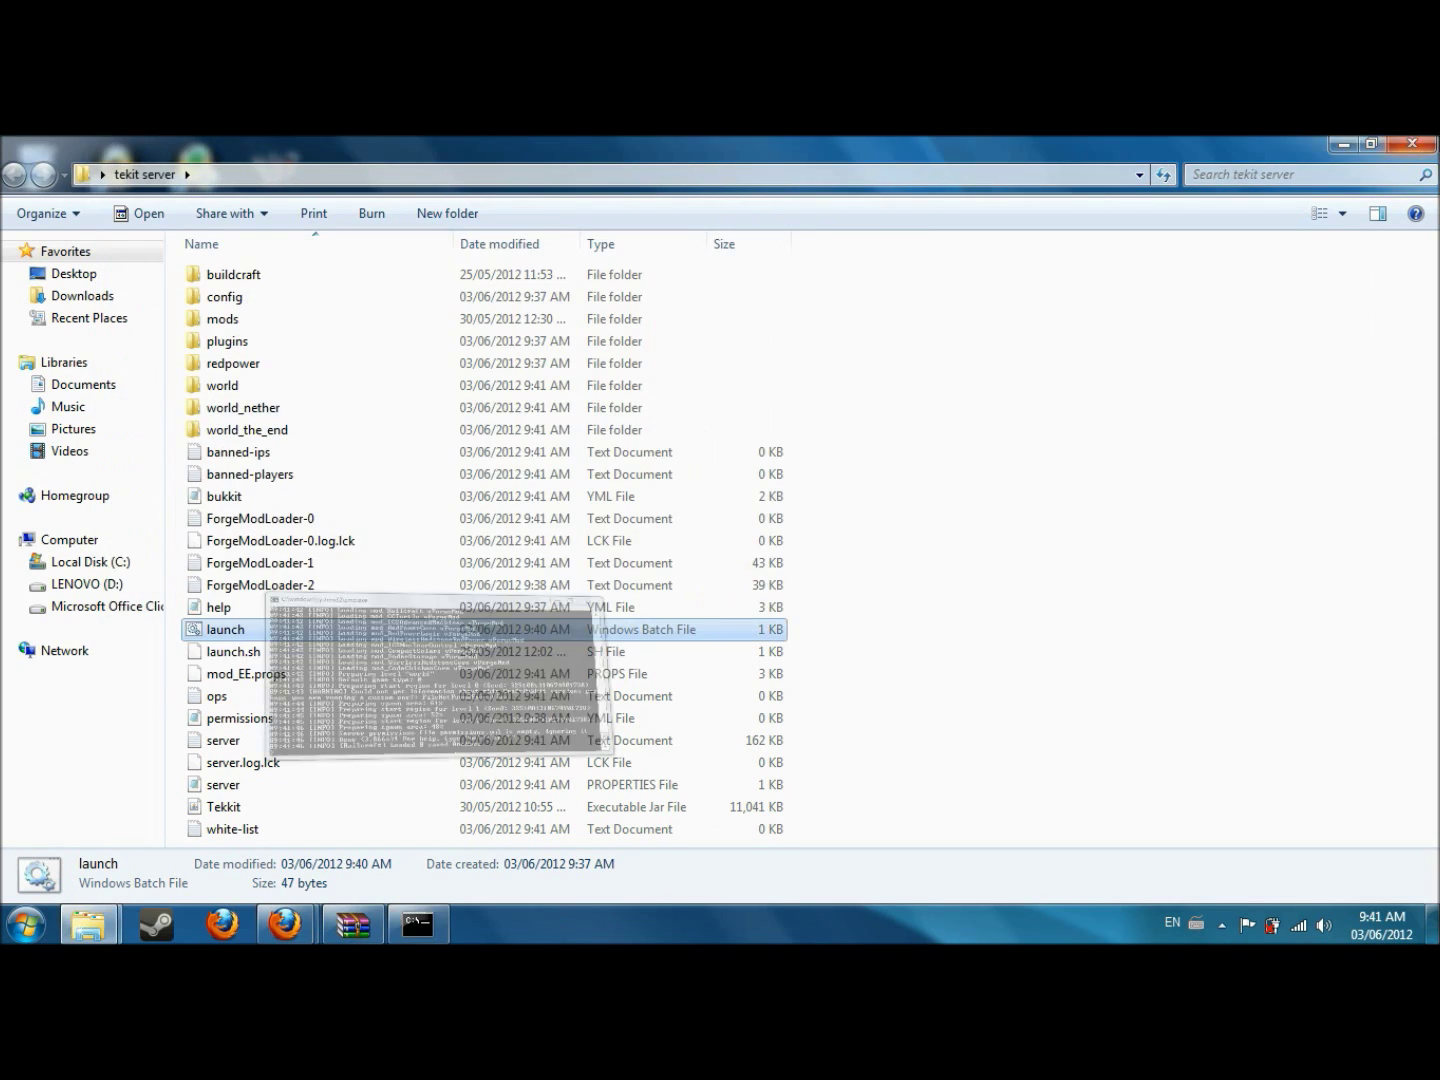
{"action": "left_click", "coordinate": [1343, 144]}
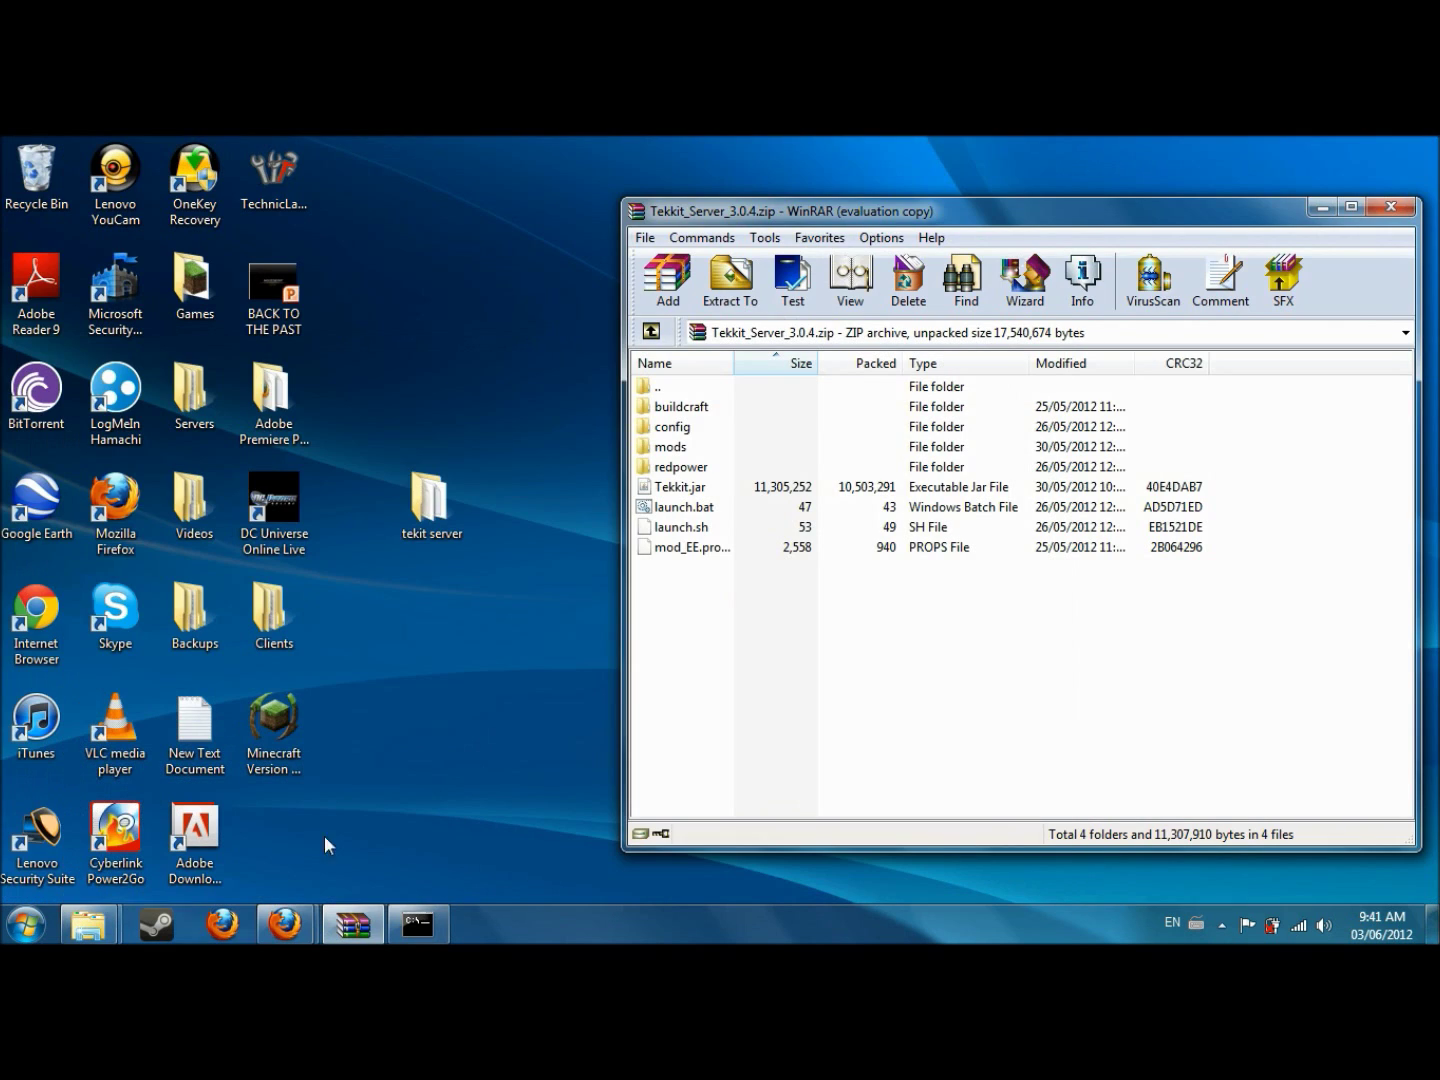
Start the Technic Launcher from the desktop and close the Tekkit server archive and Downloads windows
{"action": "double_click", "coordinate": [308, 206]}
{"action": "left_click", "coordinate": [789, 549]}
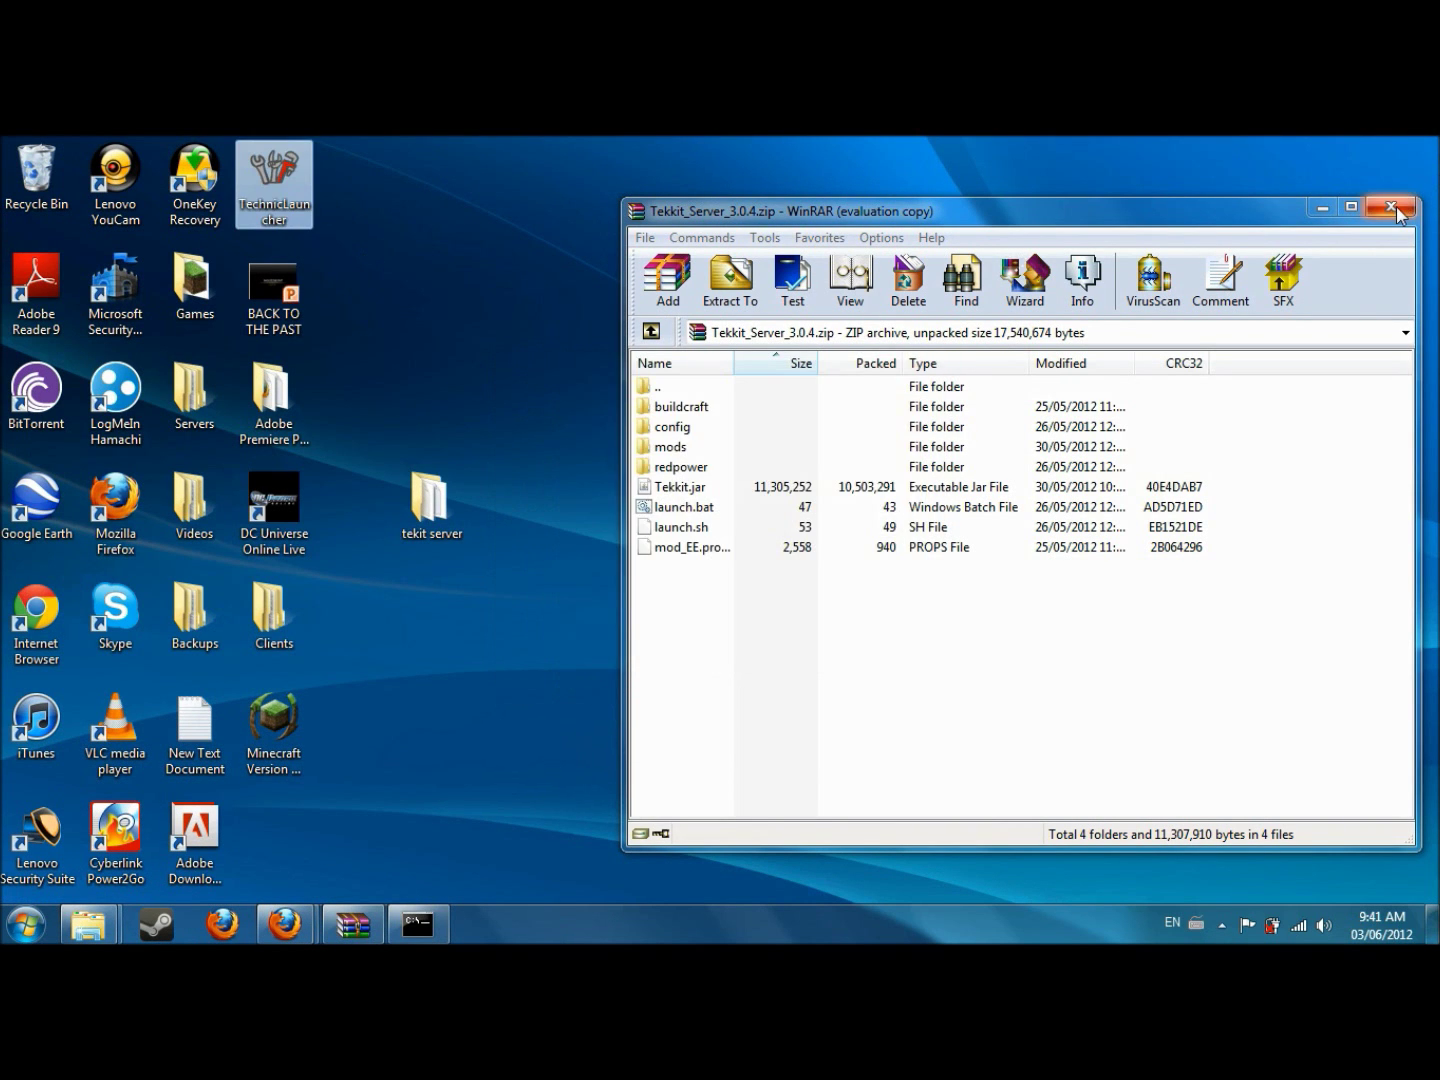
{"action": "left_click", "coordinate": [1392, 206]}
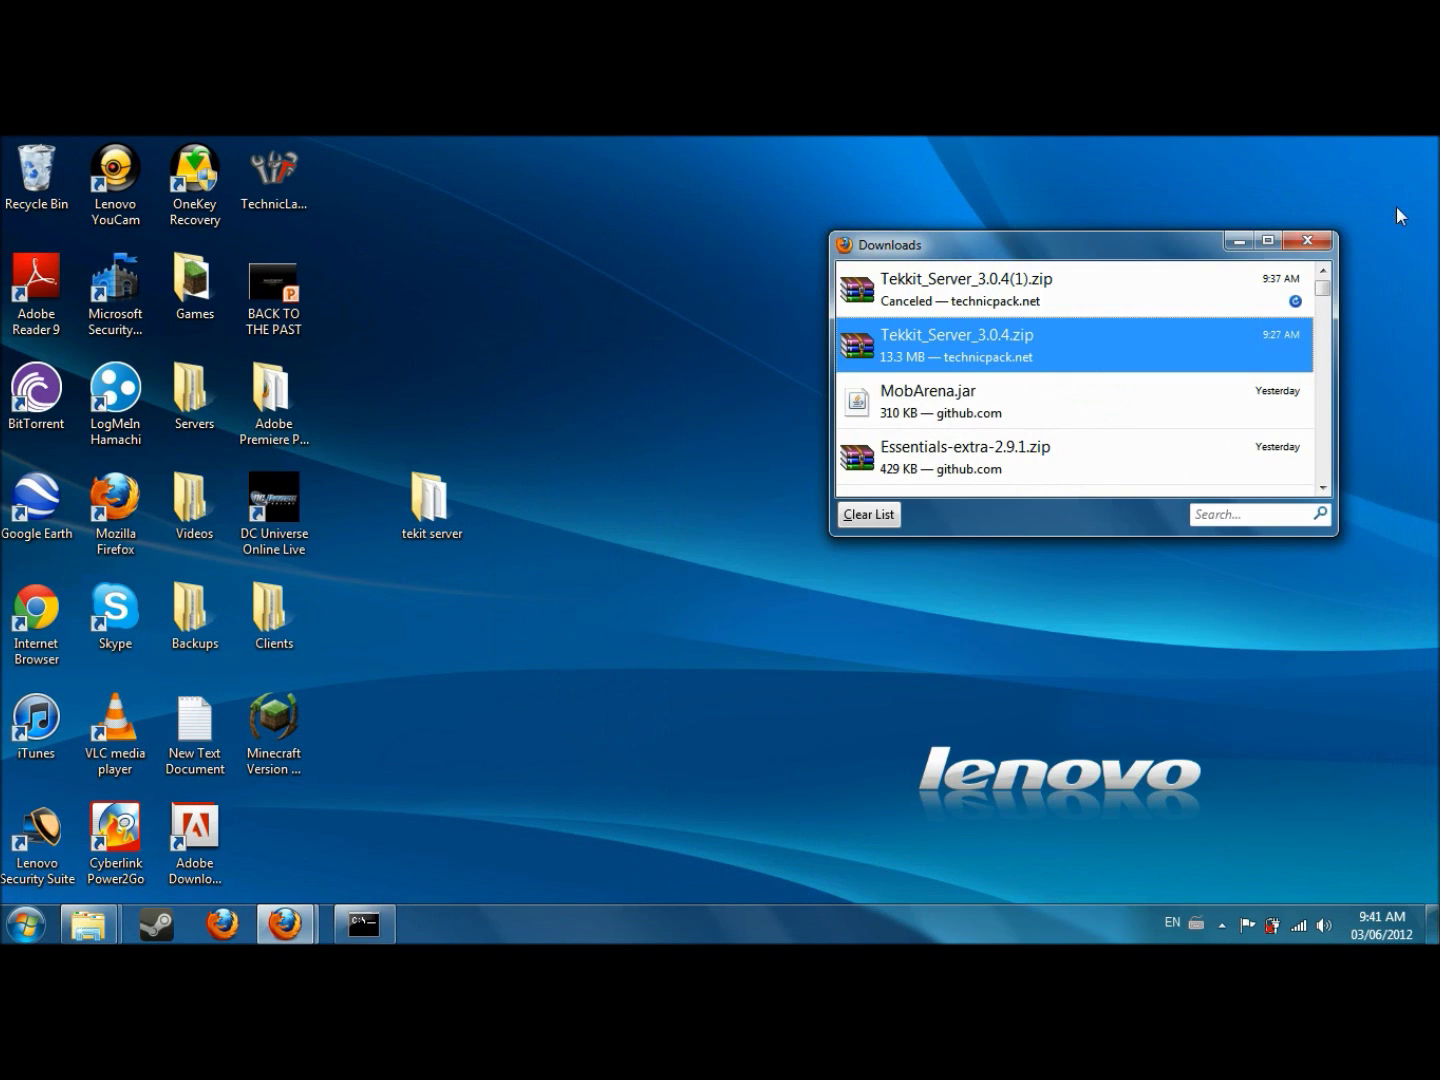
{"action": "left_click", "coordinate": [1308, 244]}
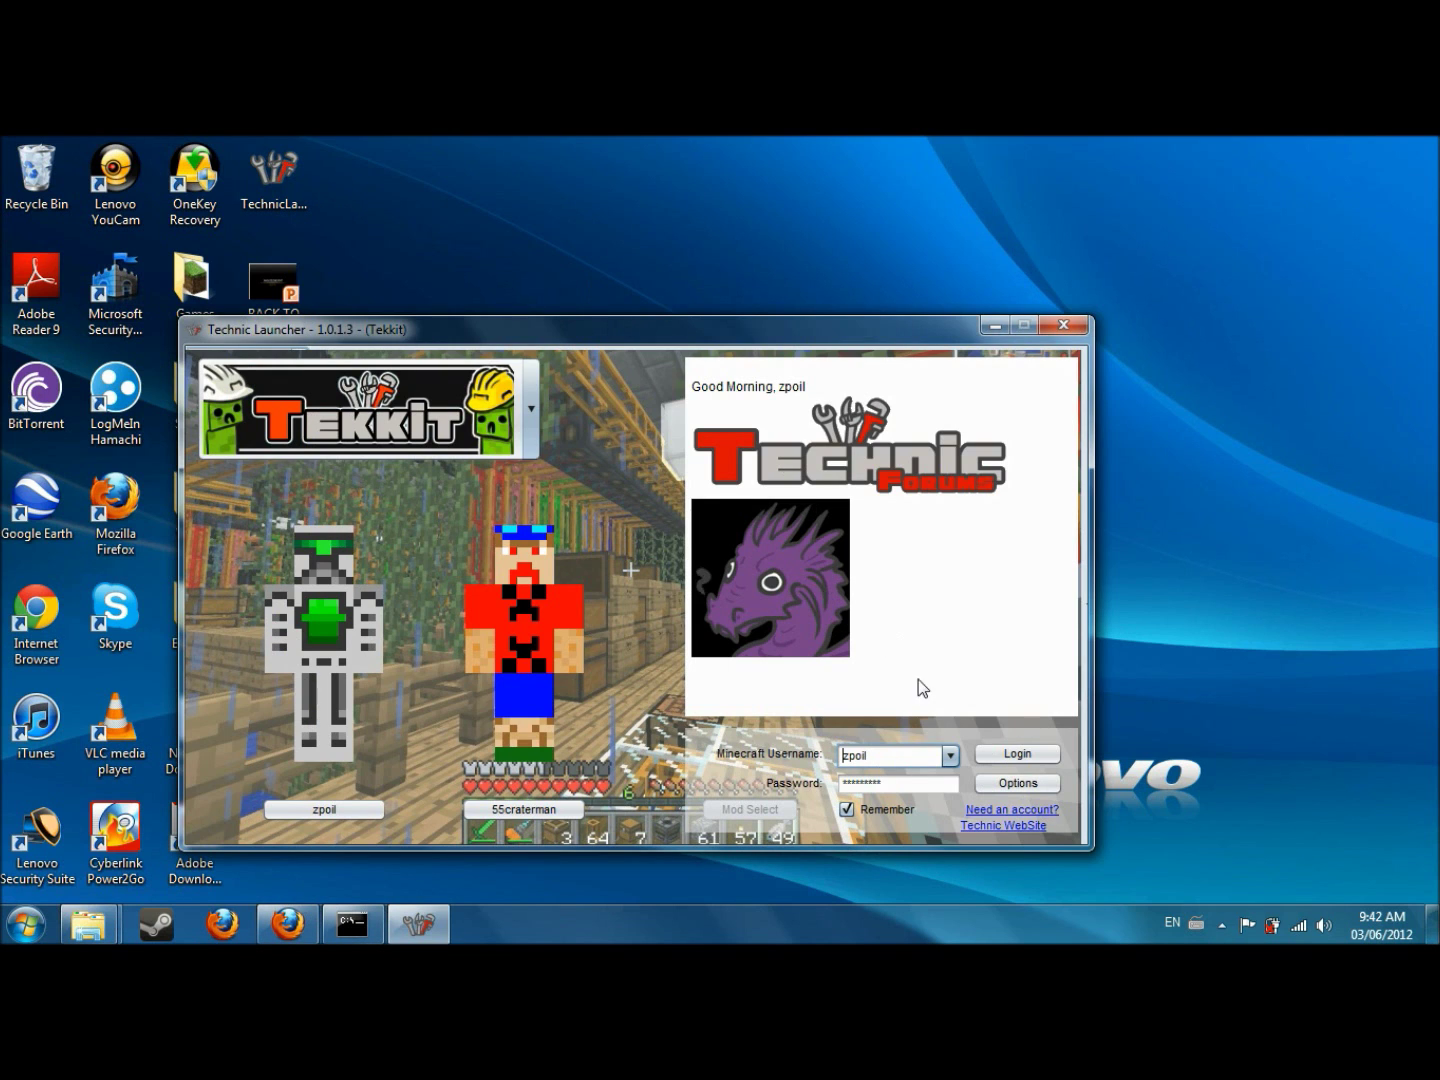
Log in to the launcher with the second saved Minecraft account and maximize the Tekkit game window
{"action": "left_click", "coordinate": [949, 755]}
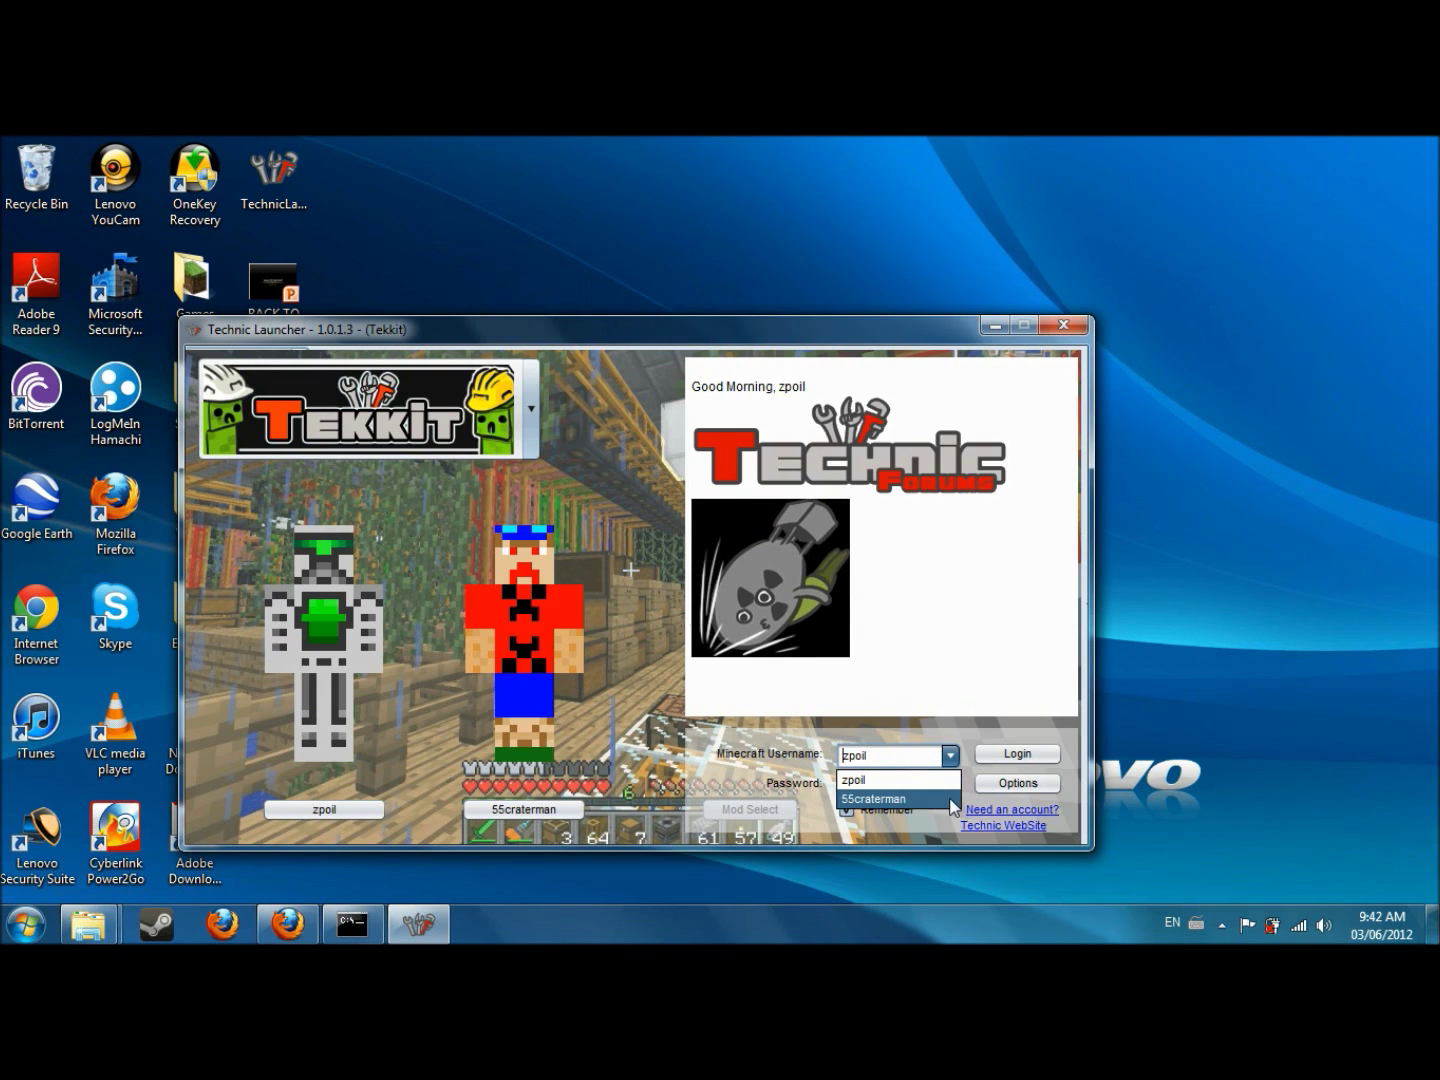
{"action": "left_click", "coordinate": [956, 798]}
{"action": "left_click", "coordinate": [980, 758]}
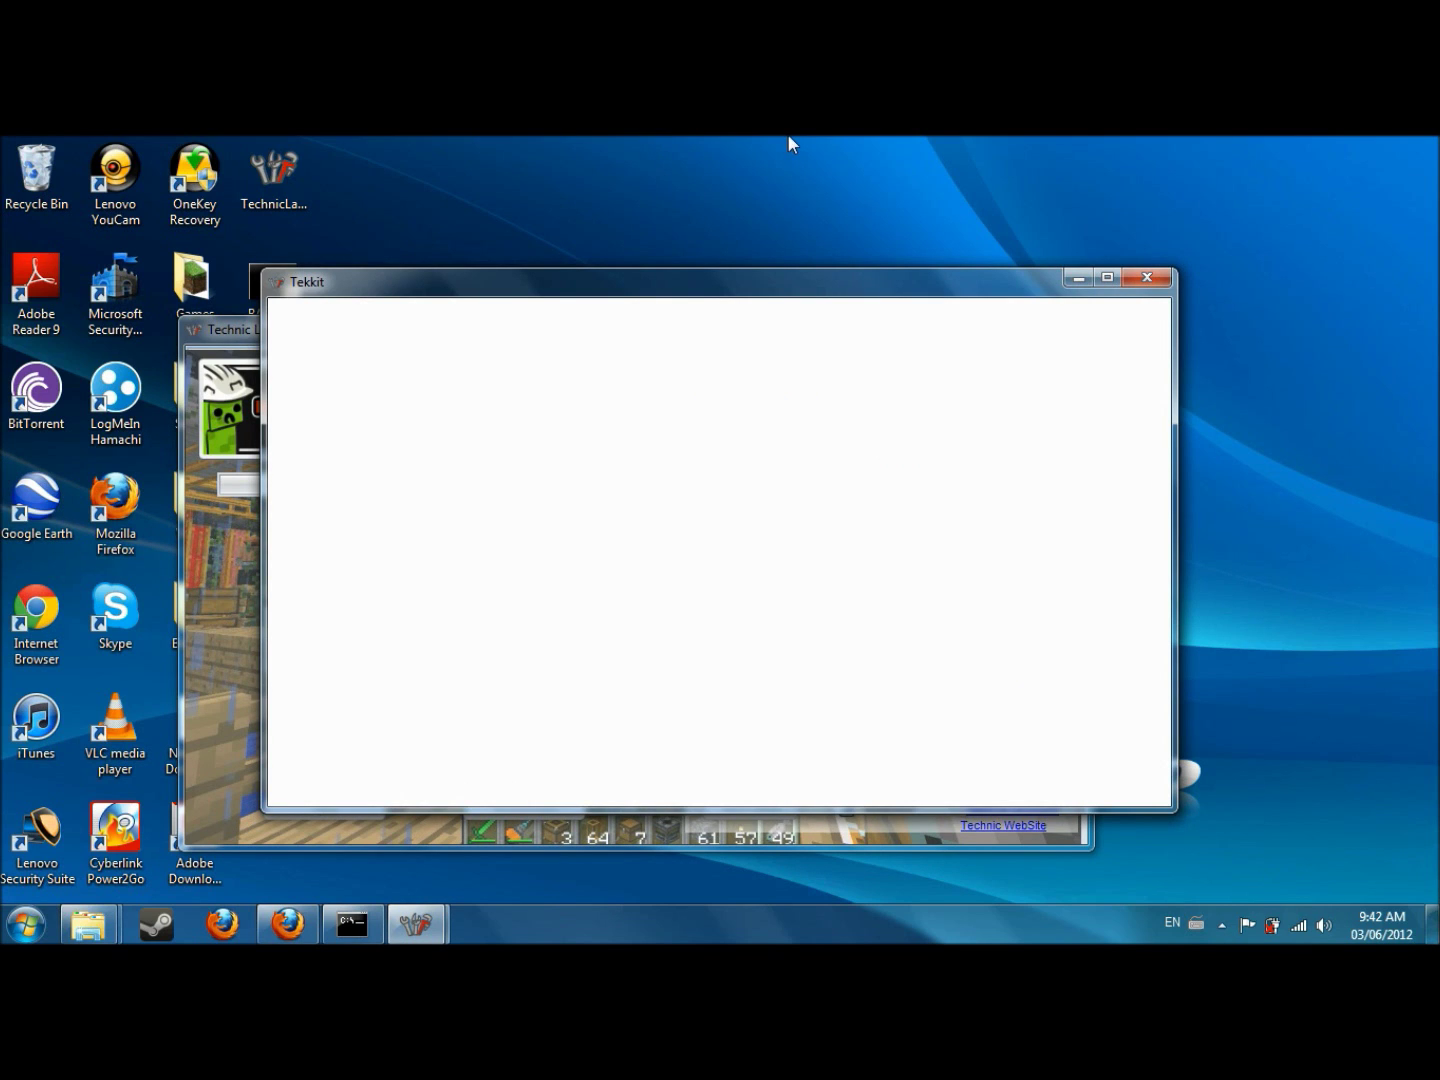
{"action": "double_click", "coordinate": [589, 286]}
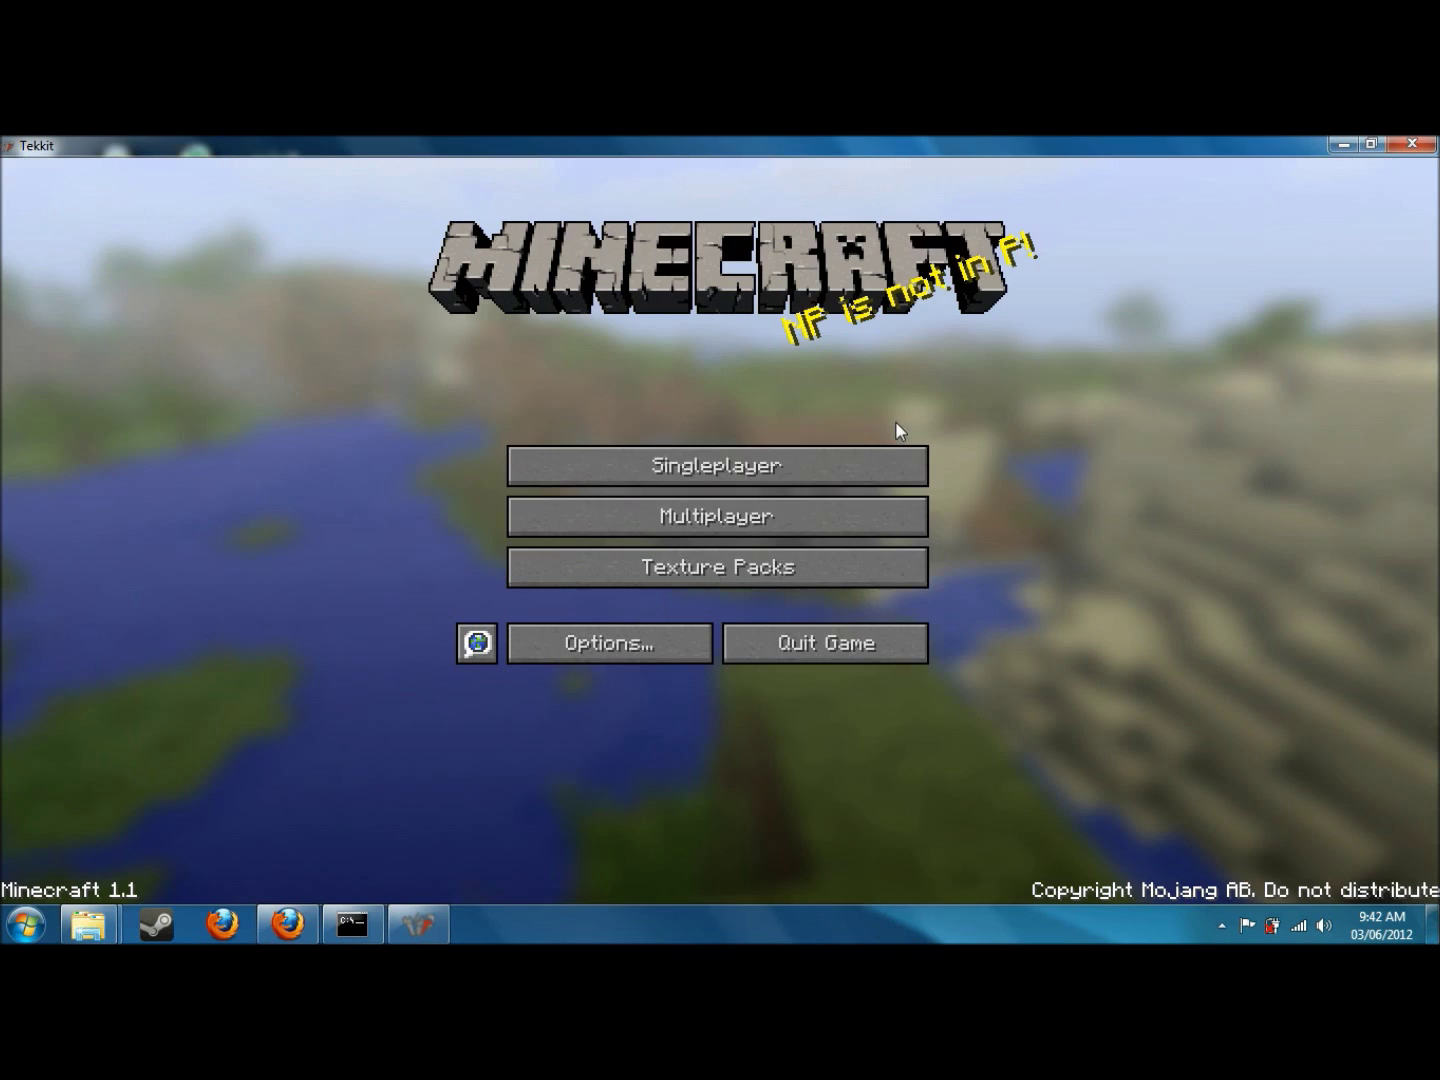
Try to join the Tekkit server from the multiplayer list, and return to the title screen
{"action": "left_click", "coordinate": [804, 519]}
{"action": "double_click", "coordinate": [728, 446]}
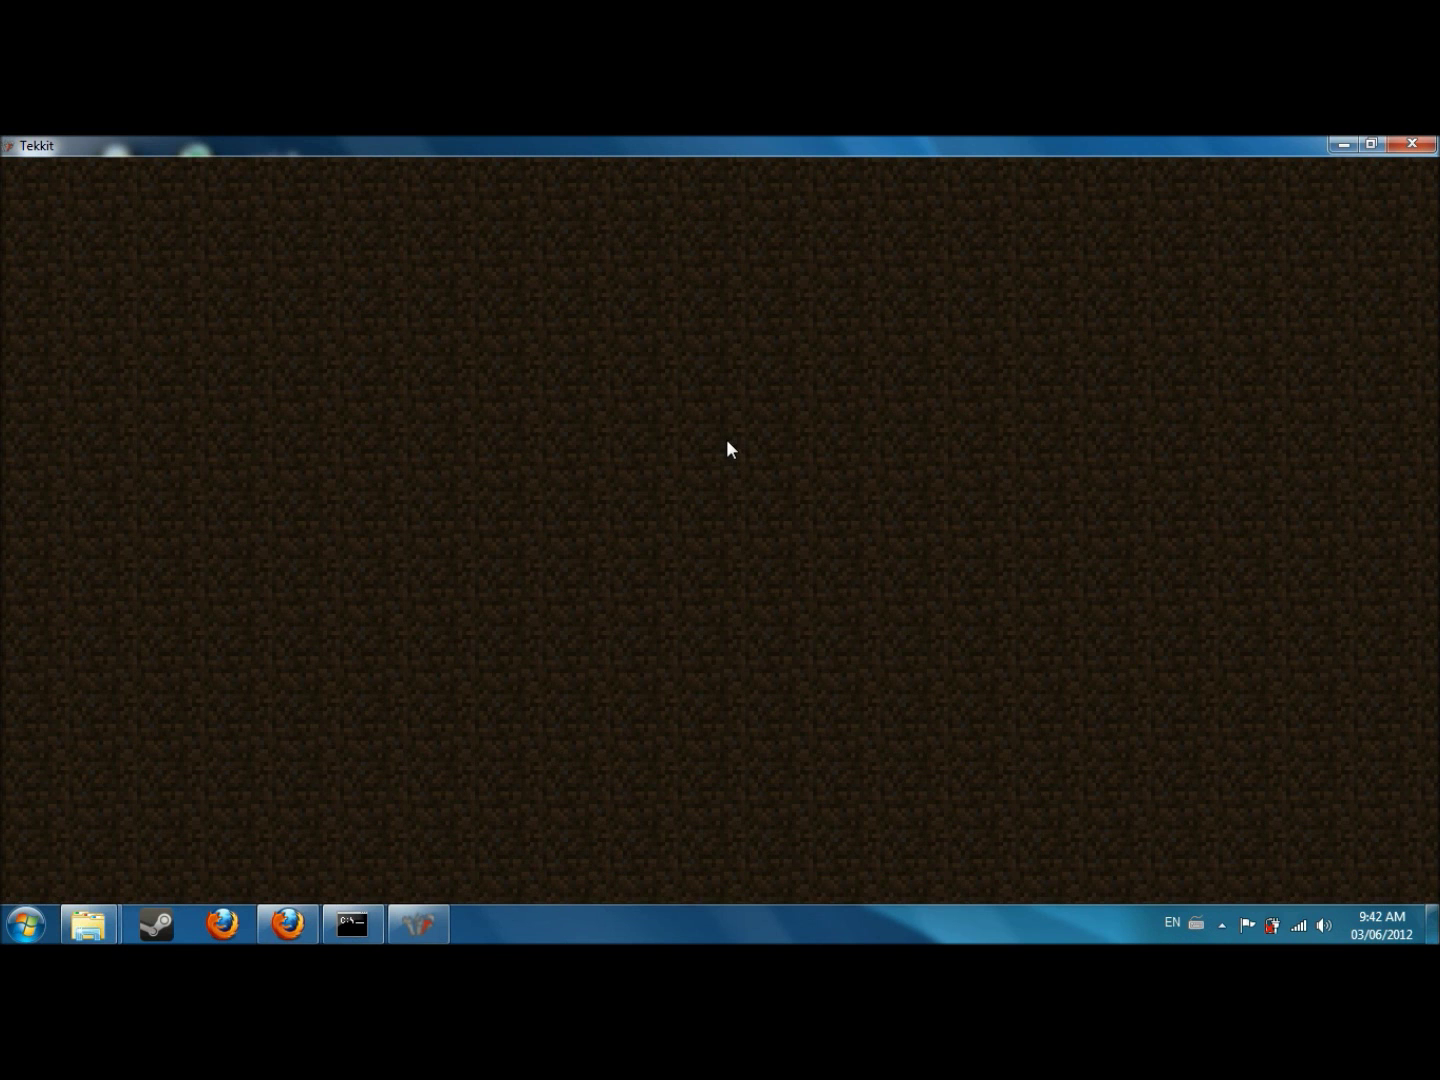
{"action": "left_click", "coordinate": [732, 640]}
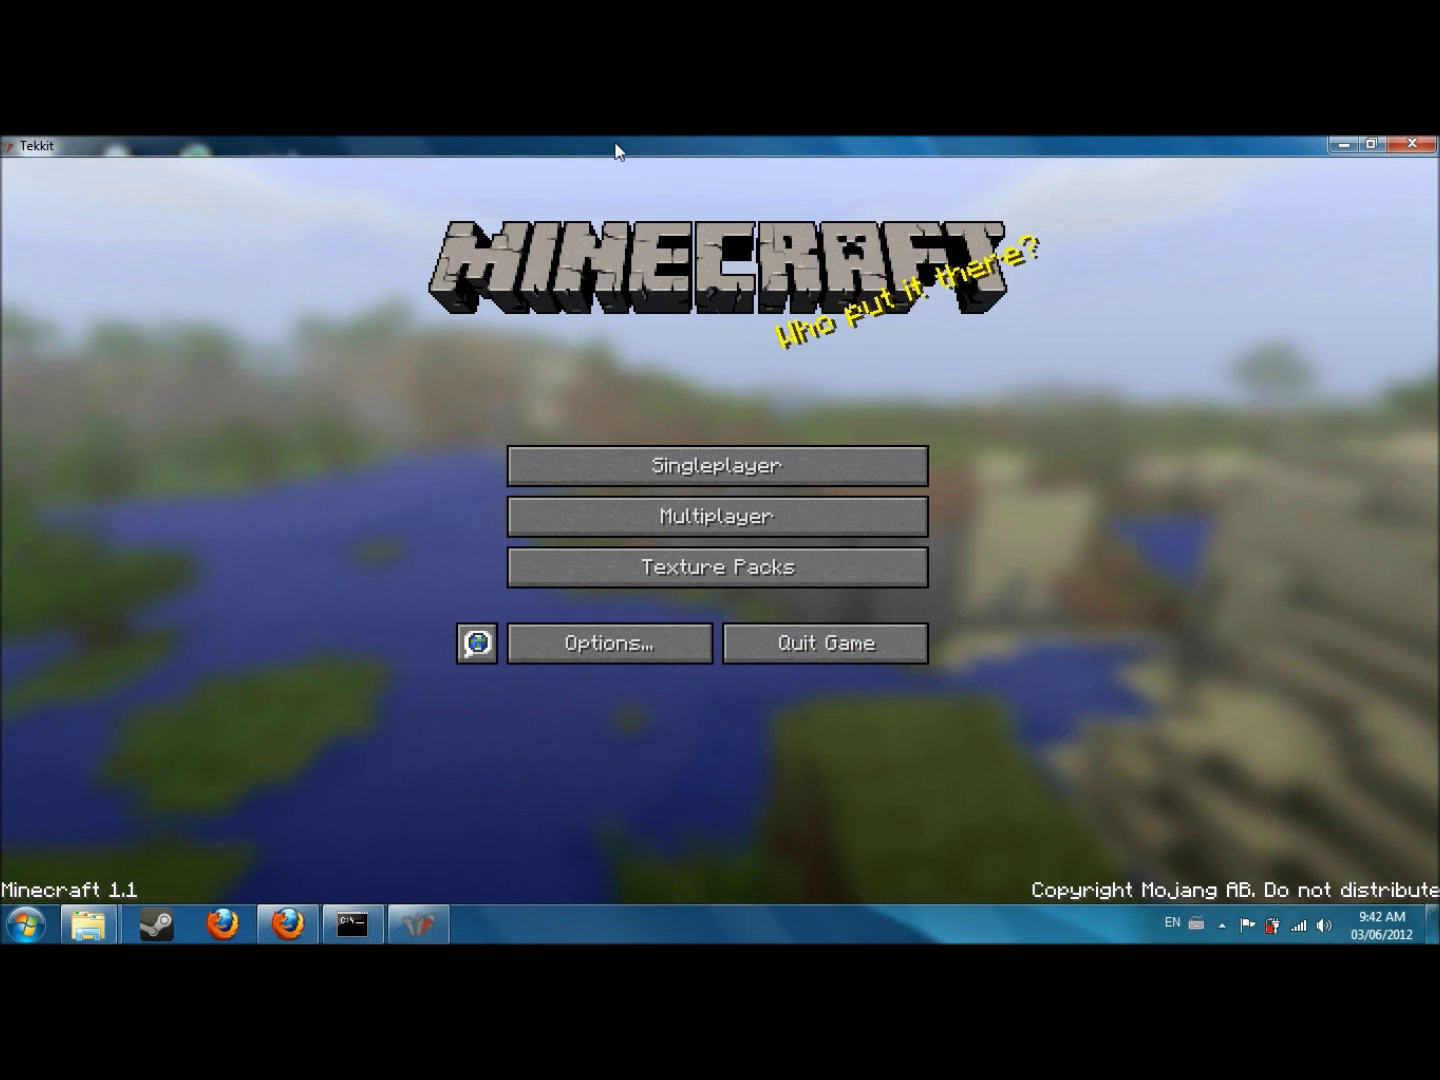
Minimize the game and set -Xms to 1G in the tekit server folder's launch batch file, saving the change
{"action": "left_click", "coordinate": [1343, 144]}
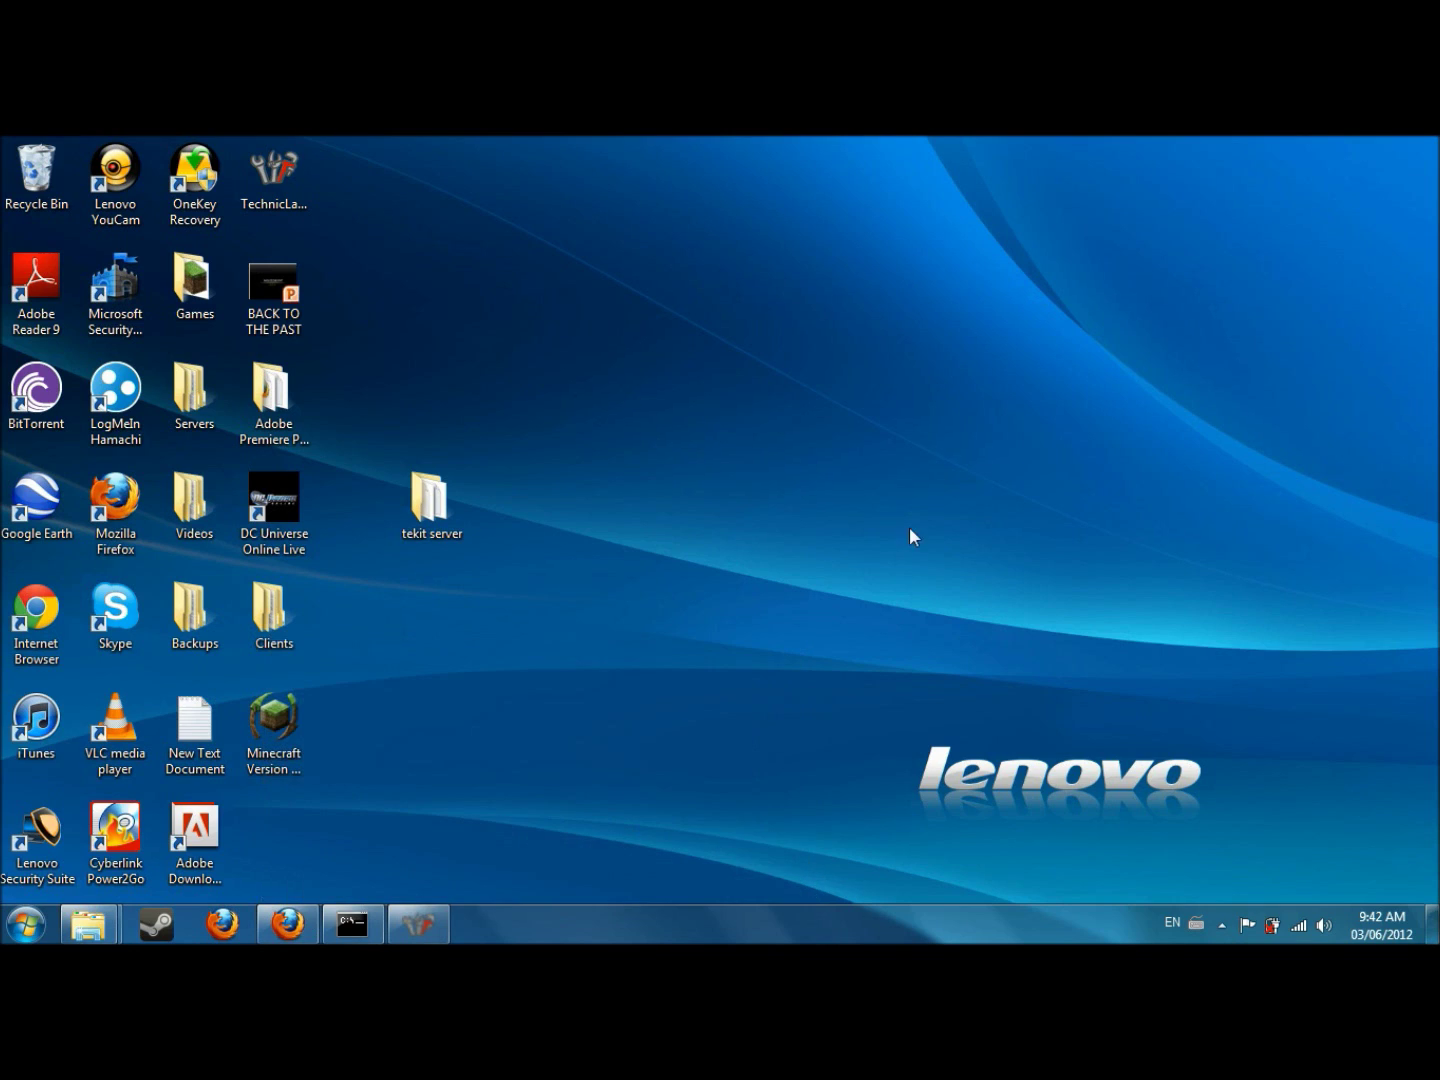
{"action": "double_click", "coordinate": [459, 487]}
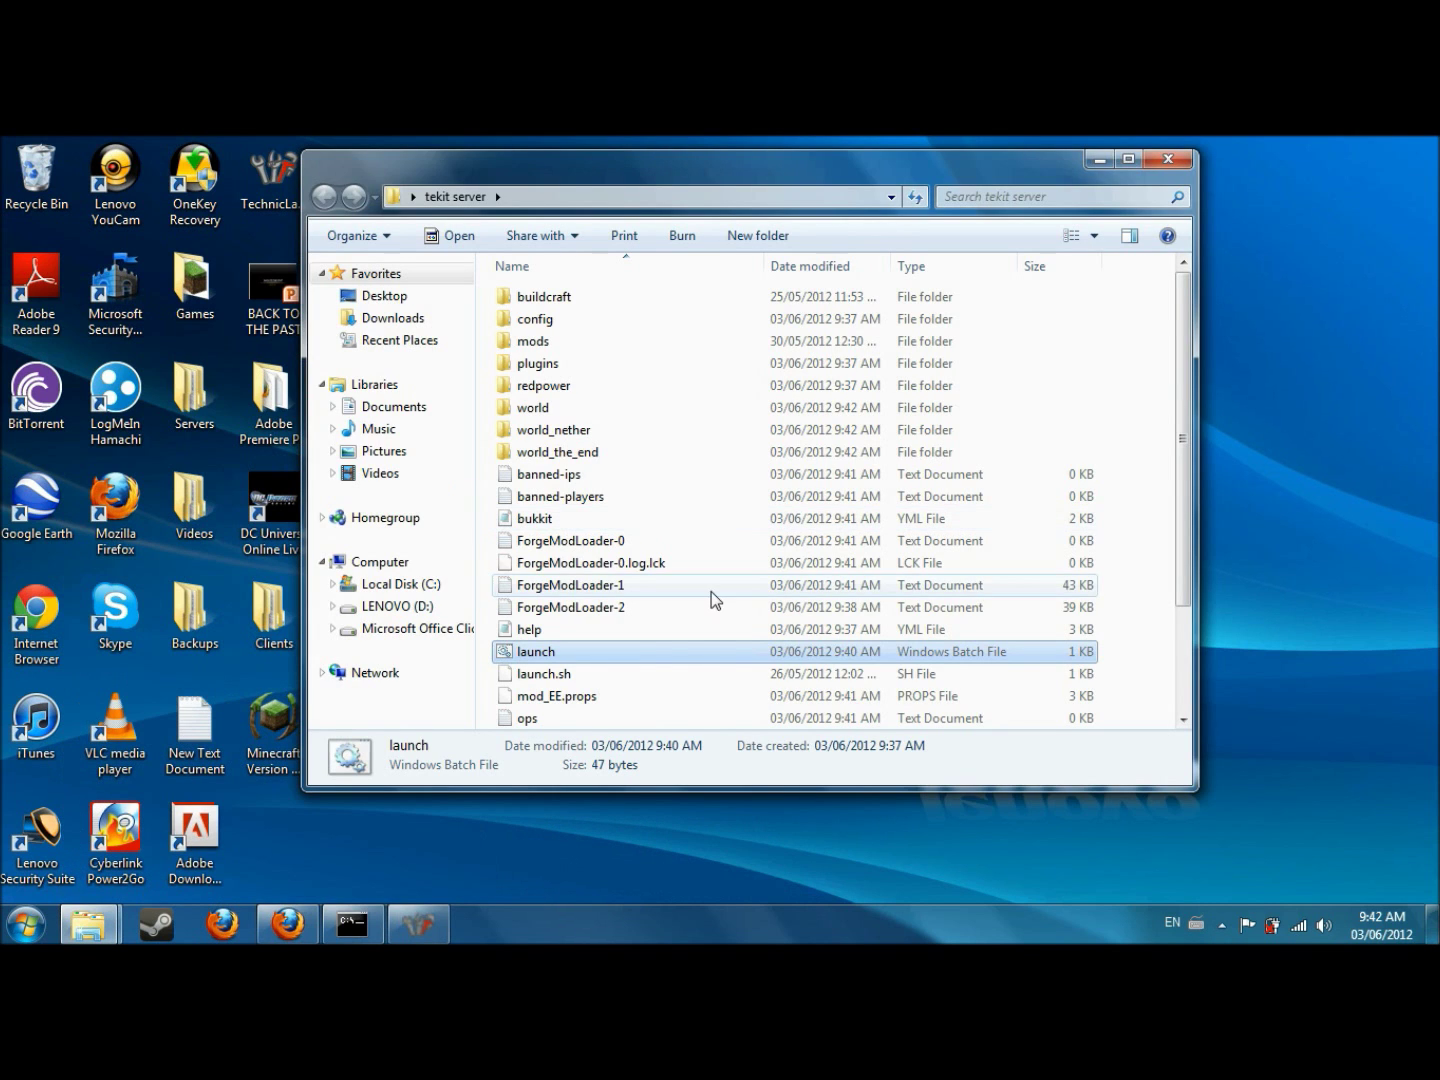
{"action": "right_click", "coordinate": [654, 653]}
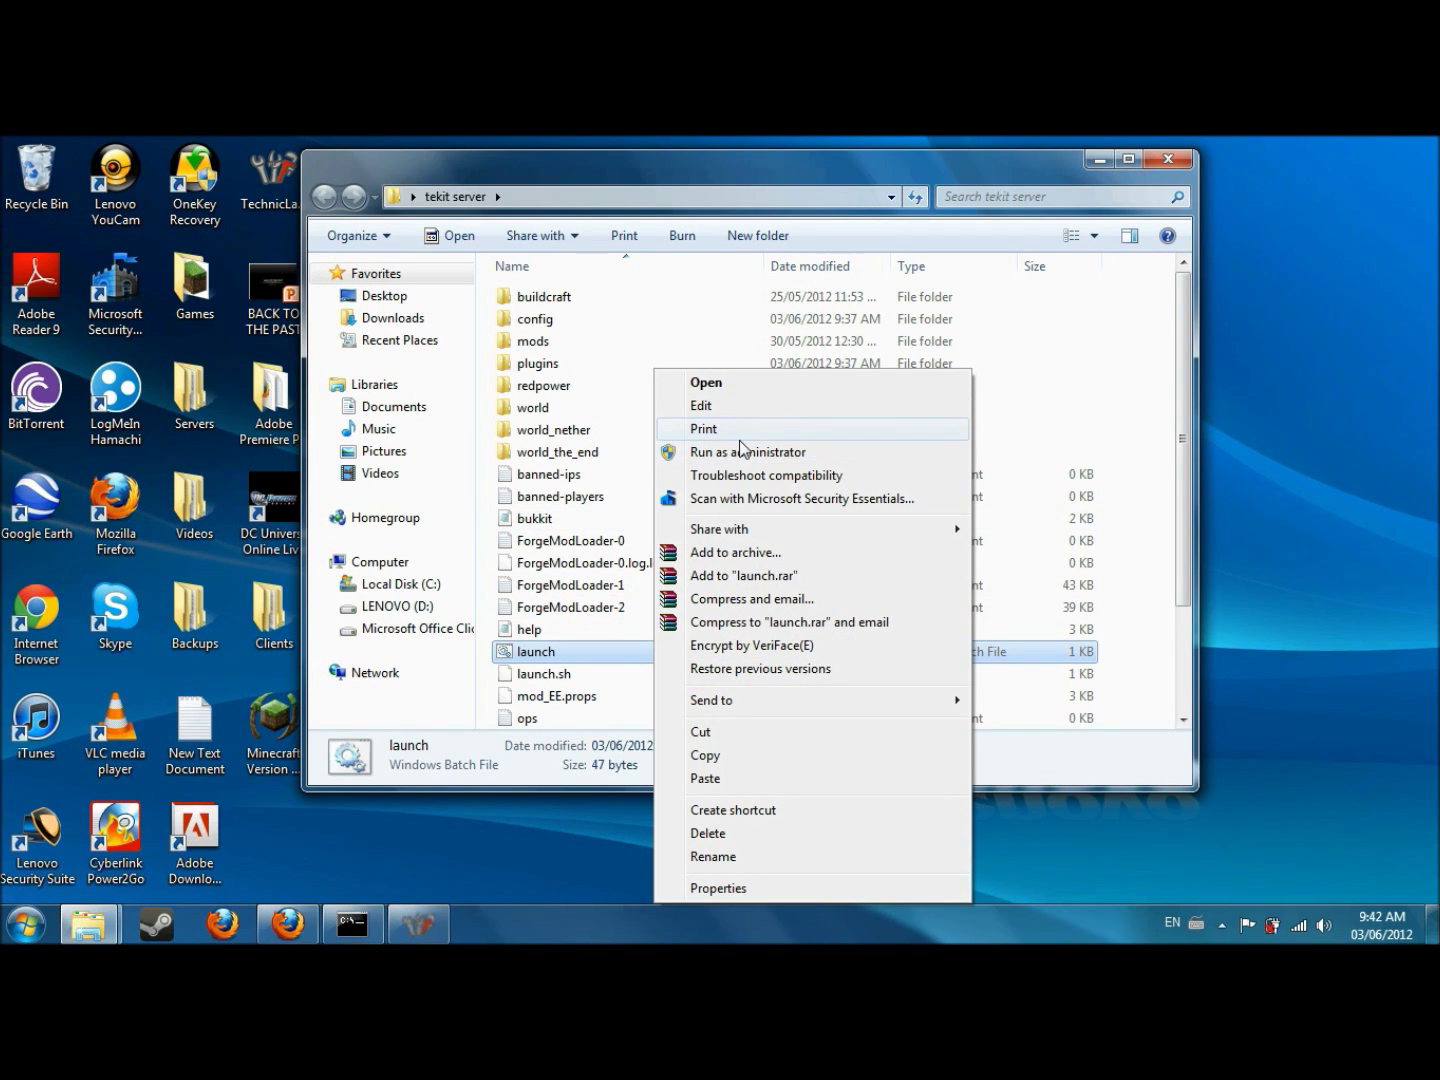
{"action": "left_click", "coordinate": [720, 407]}
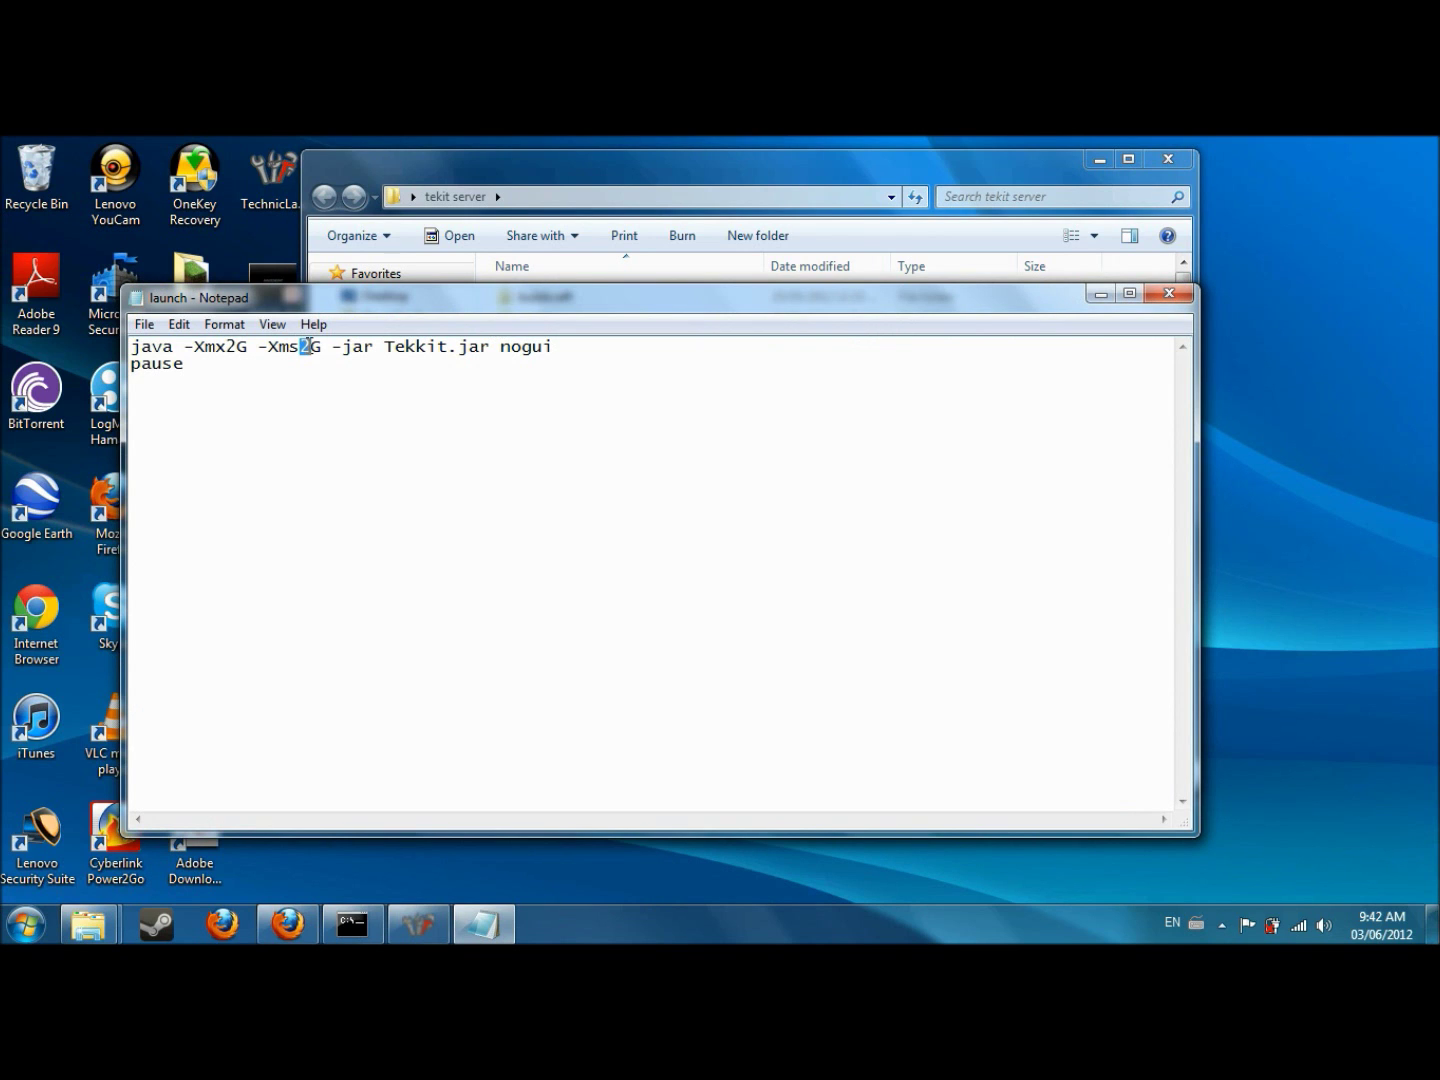
{"action": "type", "text": "1"}
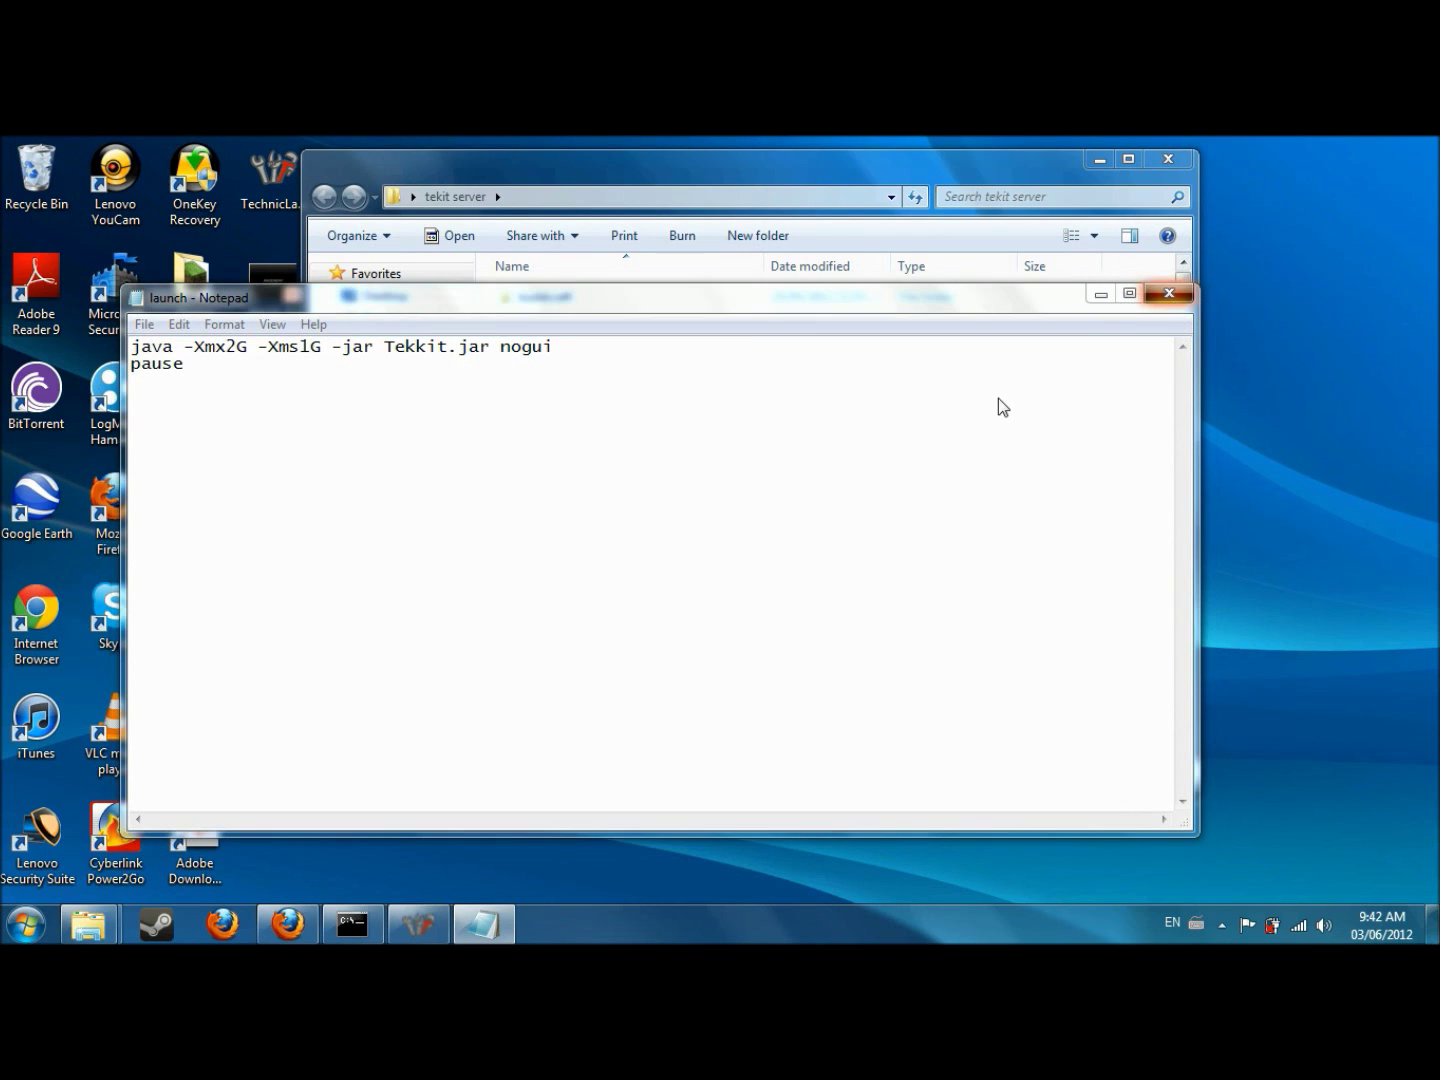
{"action": "left_click", "coordinate": [661, 552]}
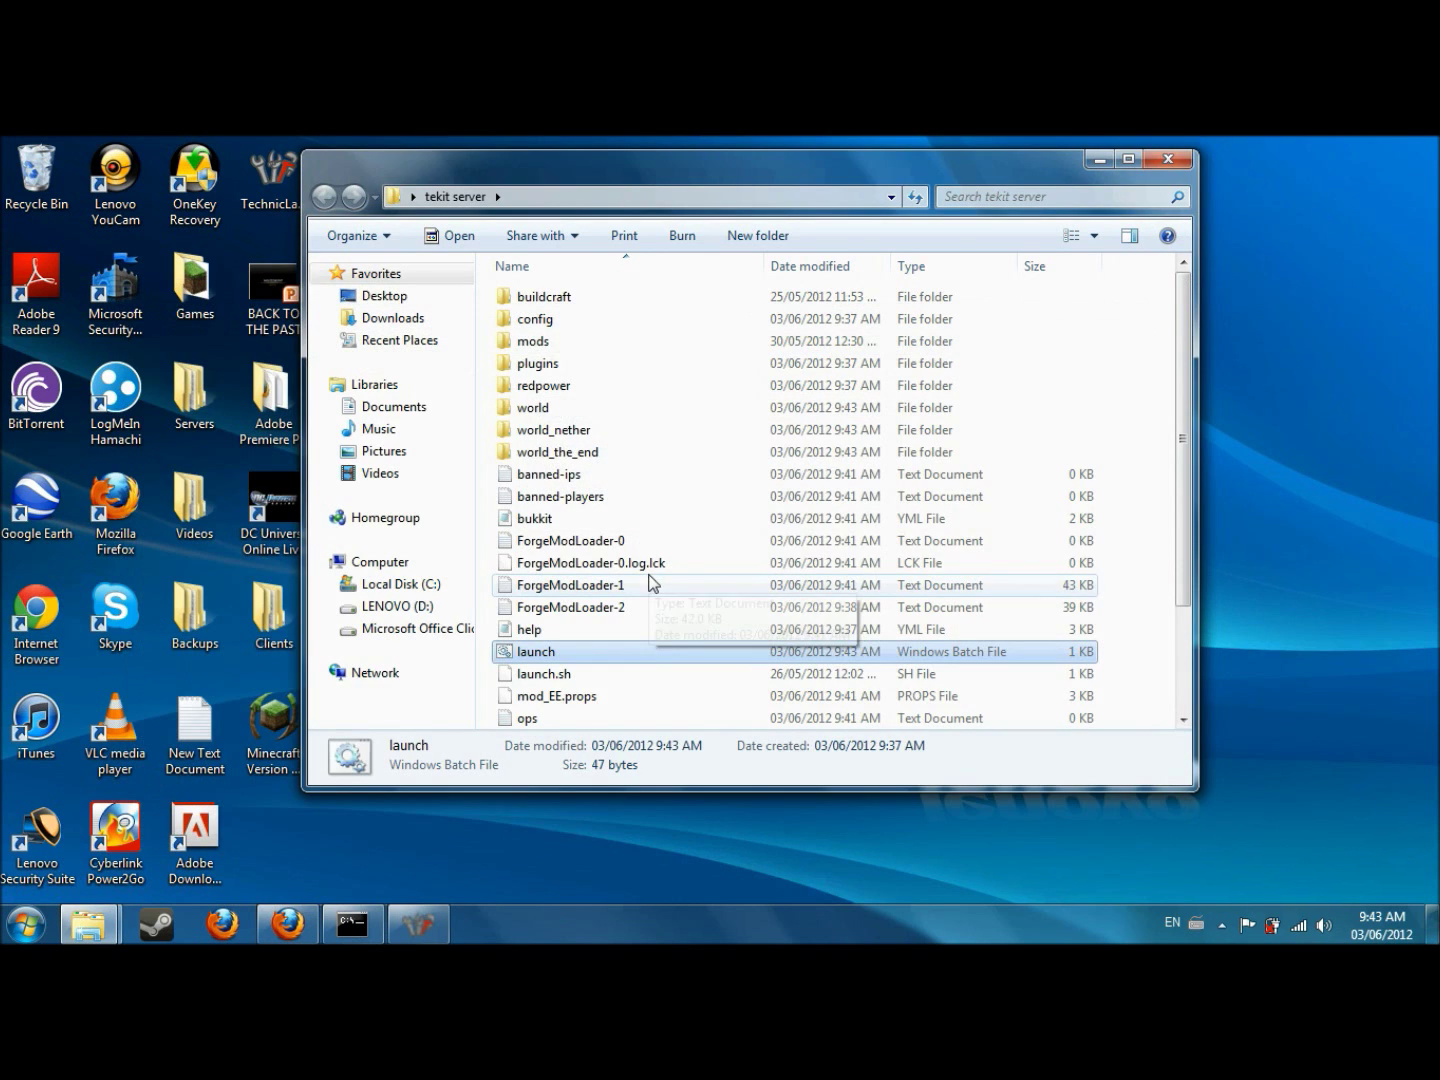
Set server-ip to 5.12.29.98 in the server properties file and save it
{"action": "scroll", "coordinate": [642, 700], "scroll_direction": "down", "scroll_amount": 1}
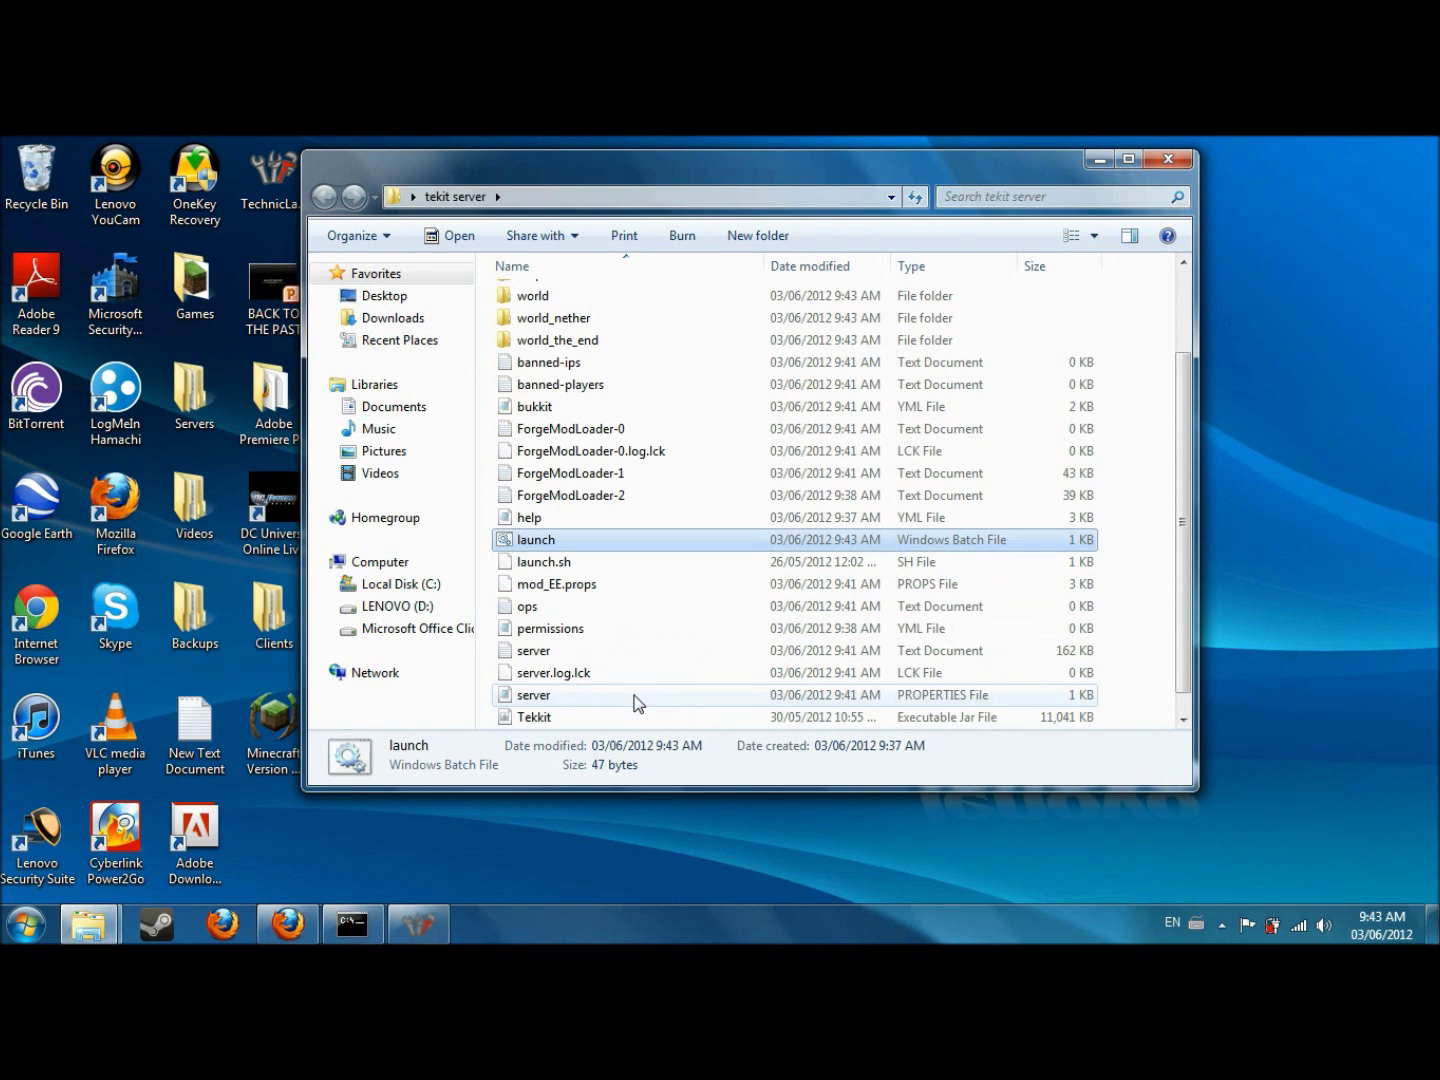
{"action": "double_click", "coordinate": [526, 700]}
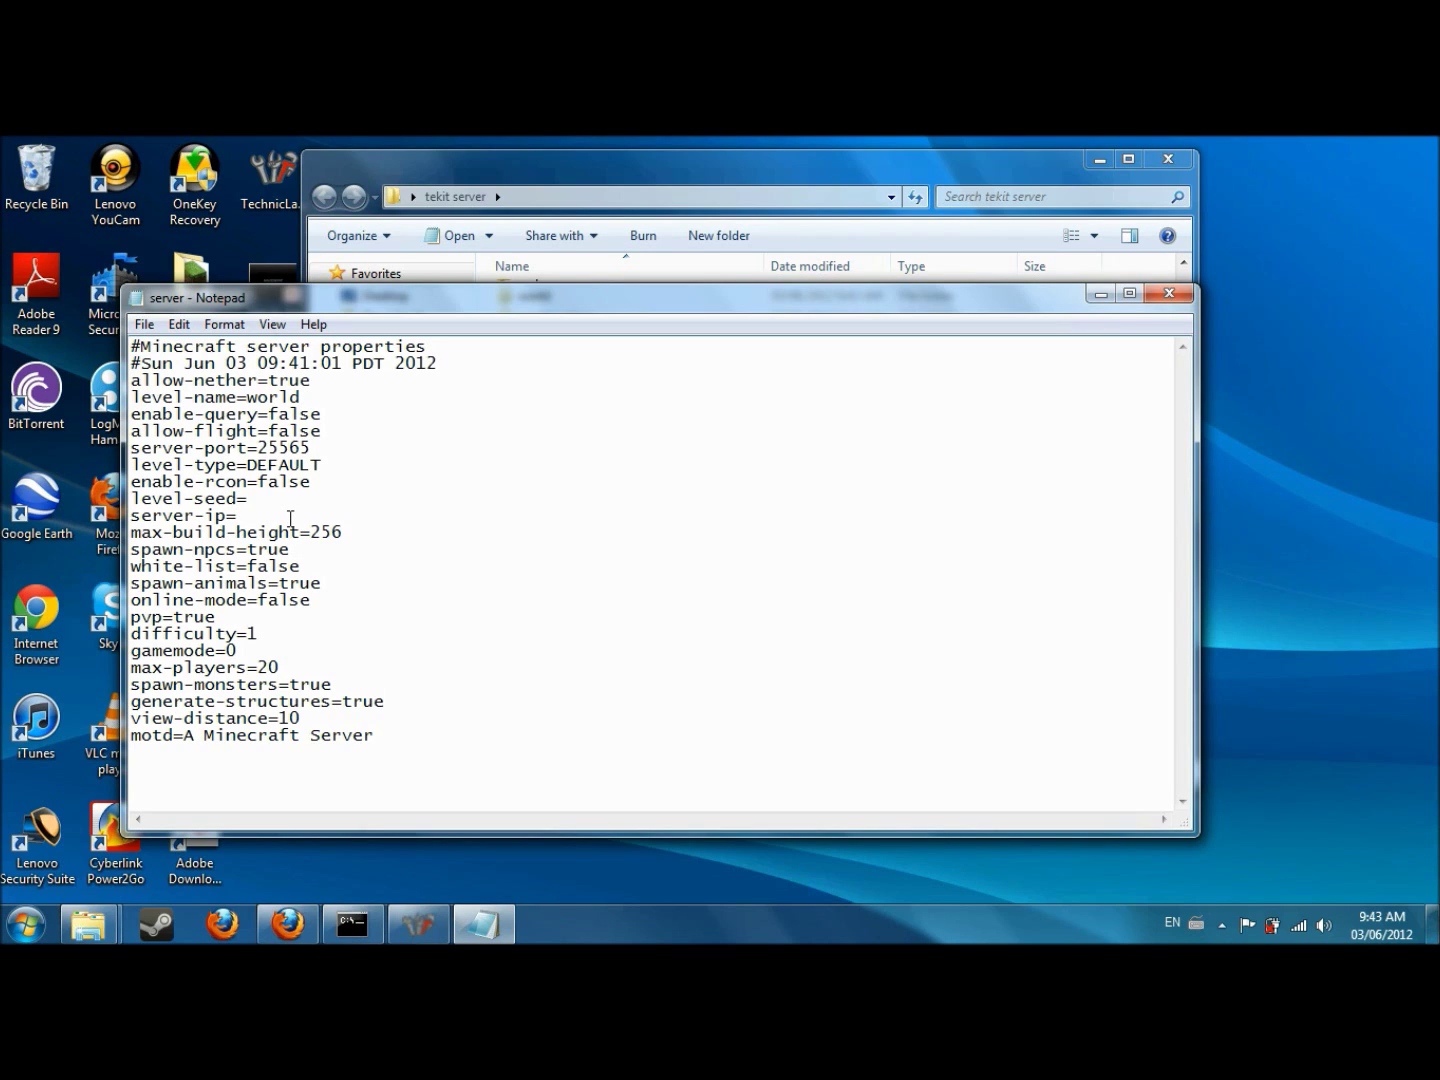
{"action": "type", "text": "5.12.29.98"}
{"action": "left_click", "coordinate": [1169, 293]}
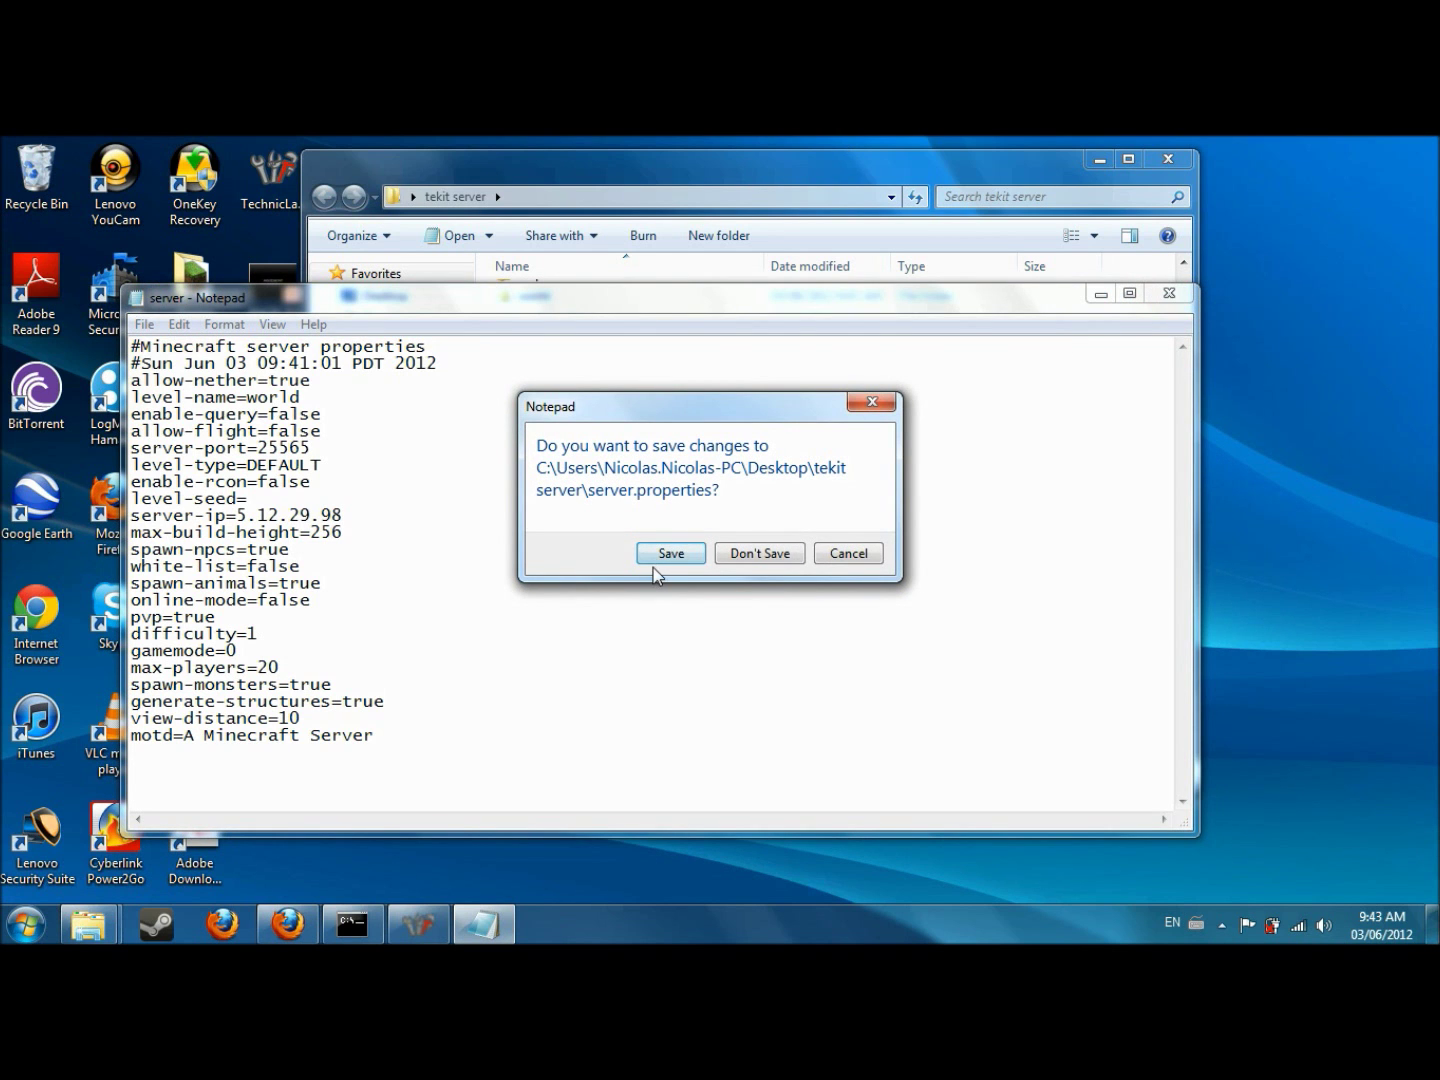
{"action": "left_click", "coordinate": [656, 558]}
Run the reload command in the server console
{"action": "left_click", "coordinate": [354, 924]}
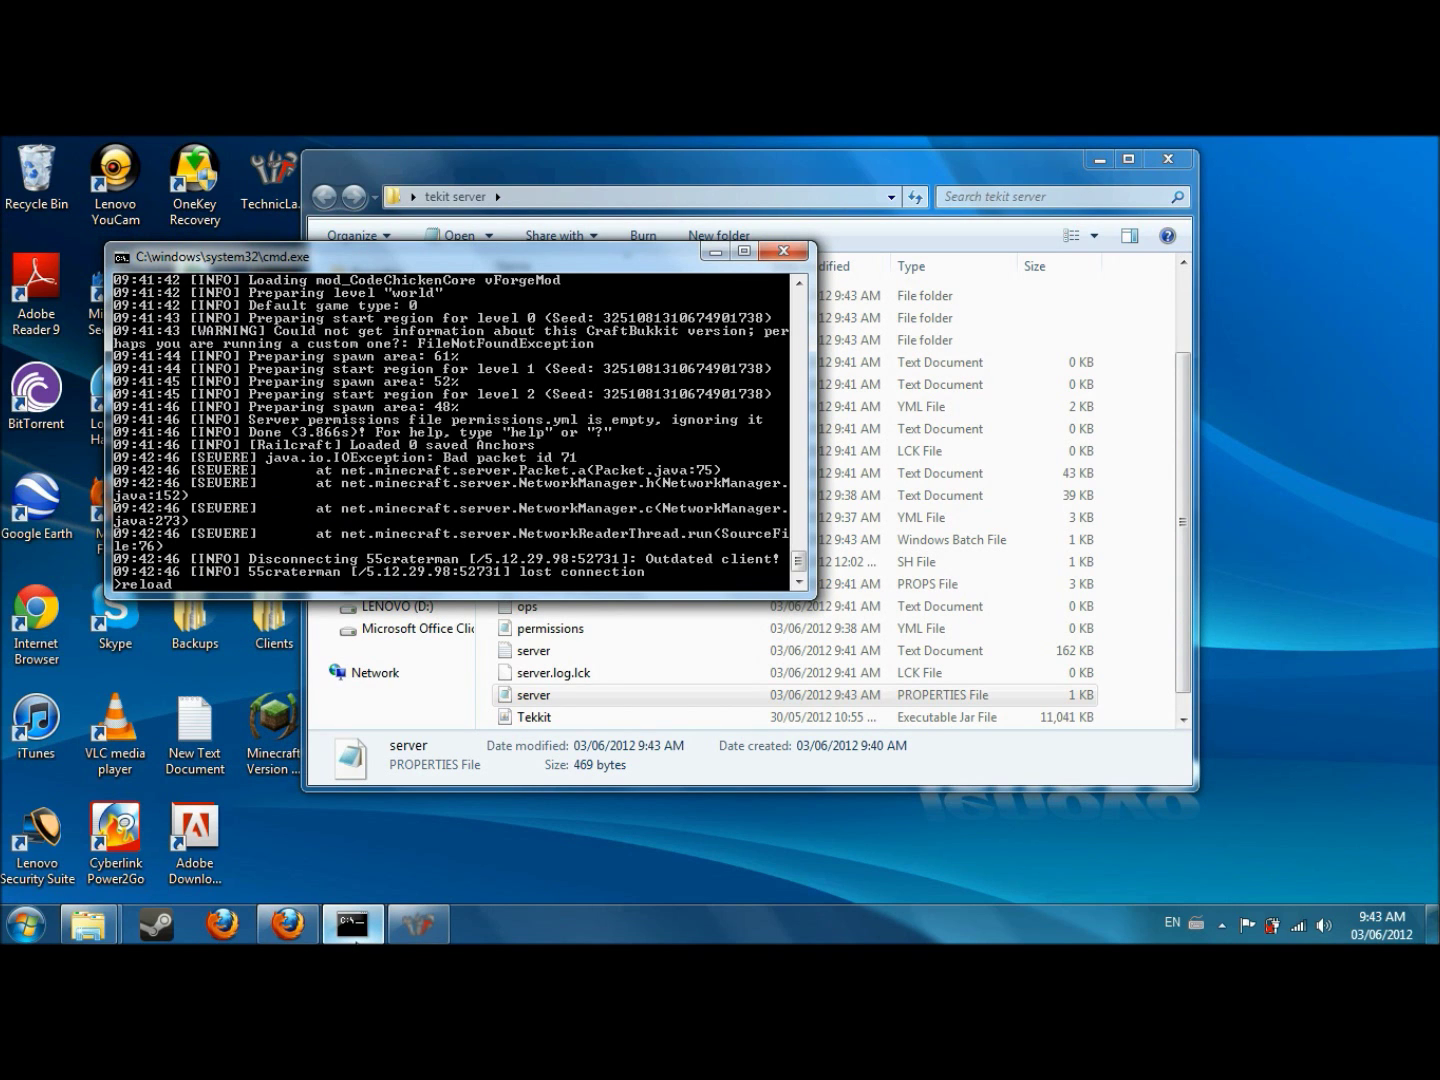
{"action": "type", "text": "reload"}
{"action": "key", "text": "Return"}
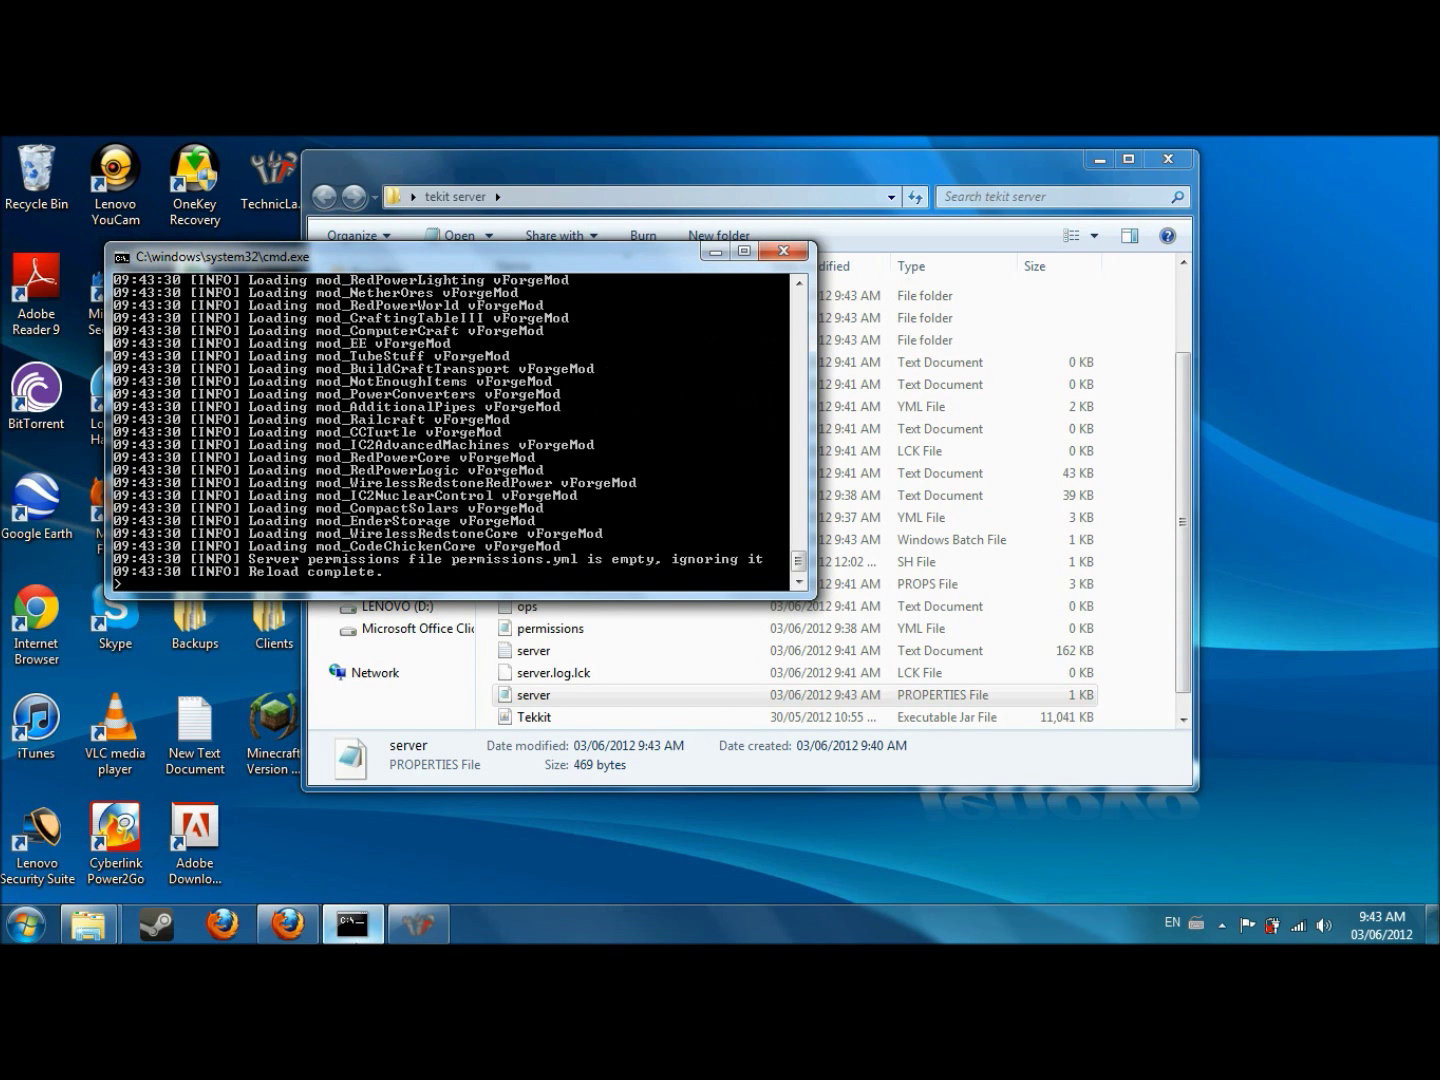
Switch to the Tekkit game and retry joining the Tekkit server, ending back on the title screen
{"action": "left_click", "coordinate": [427, 926]}
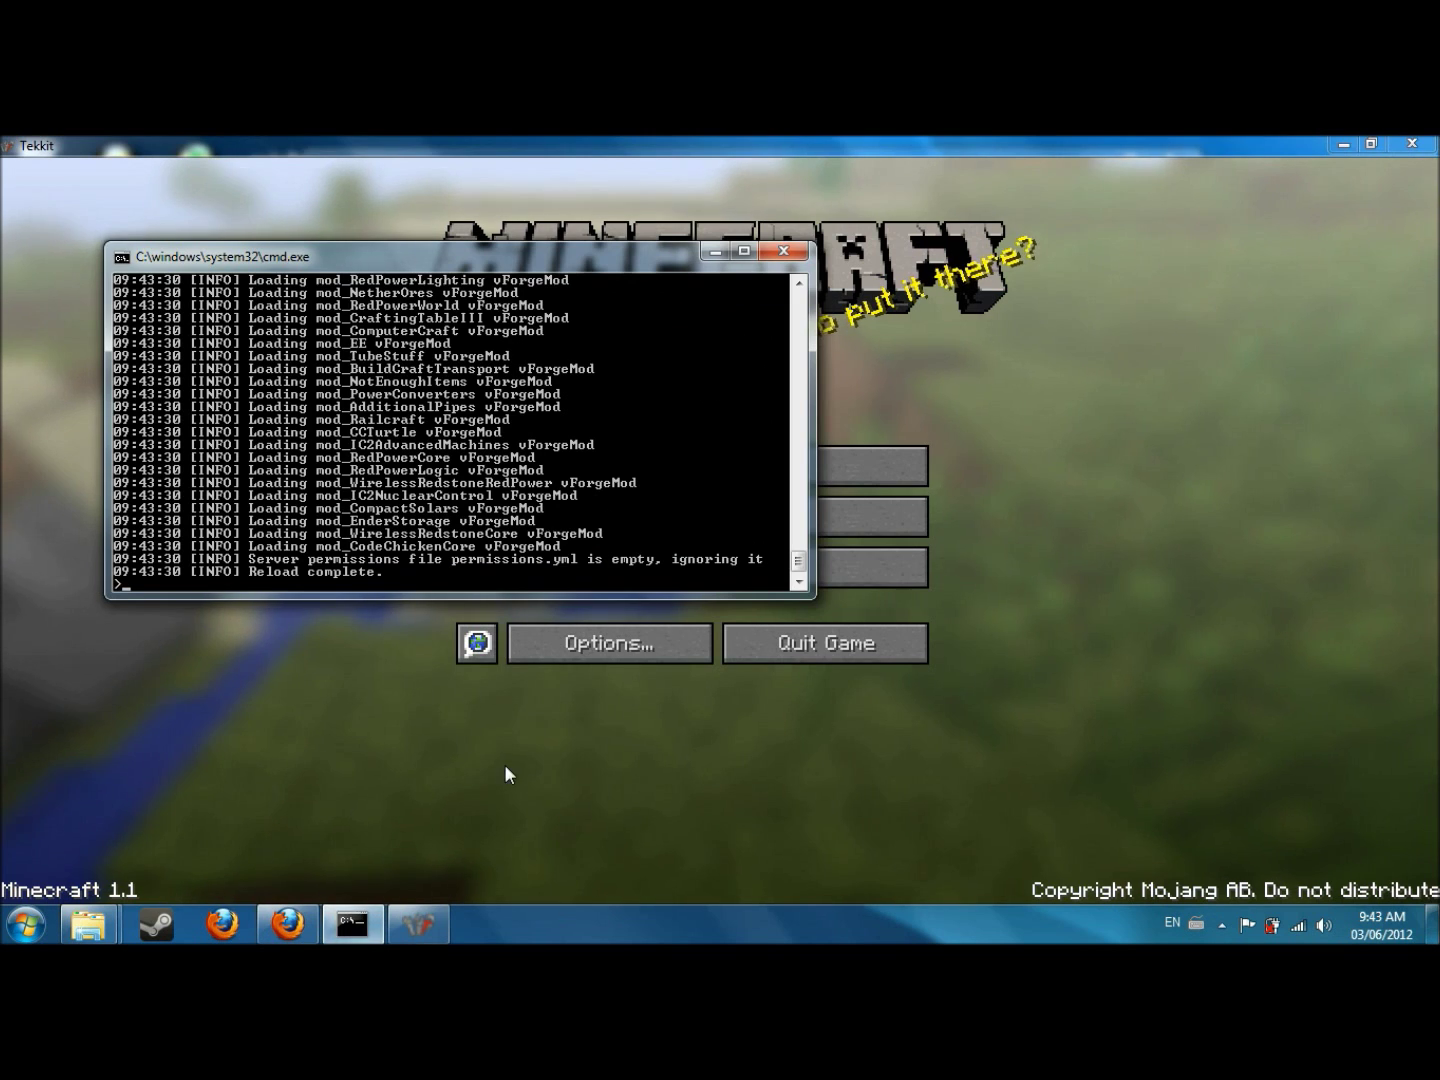
{"action": "left_click", "coordinate": [505, 771]}
{"action": "left_click", "coordinate": [653, 516]}
{"action": "double_click", "coordinate": [652, 477]}
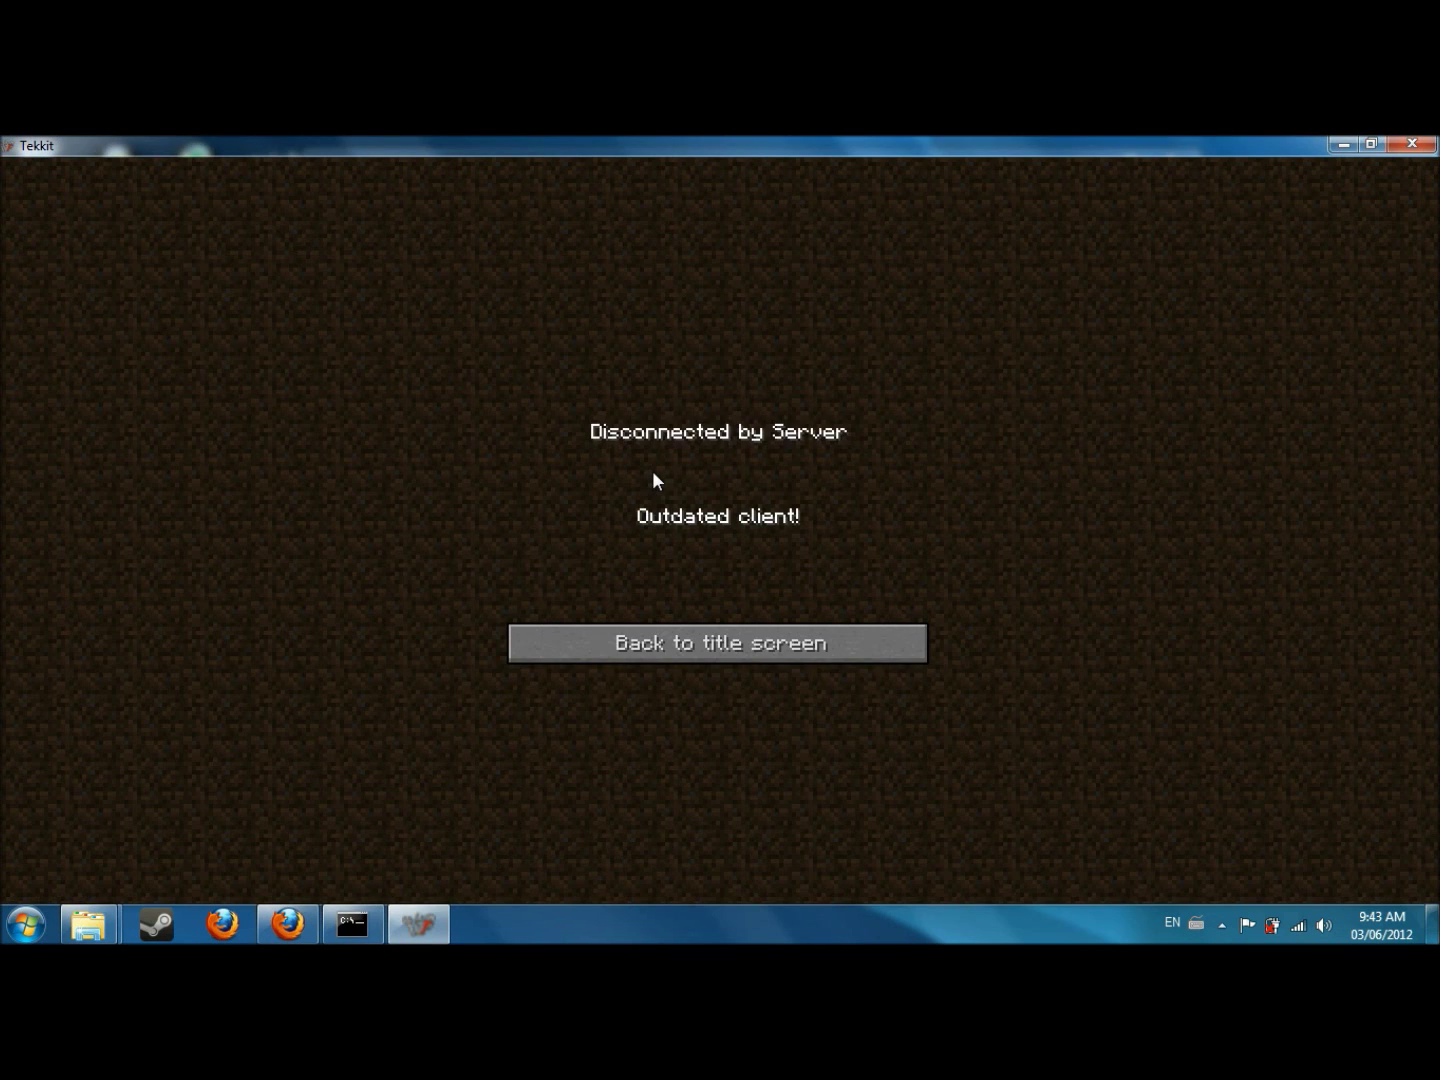
{"action": "left_click", "coordinate": [638, 637]}
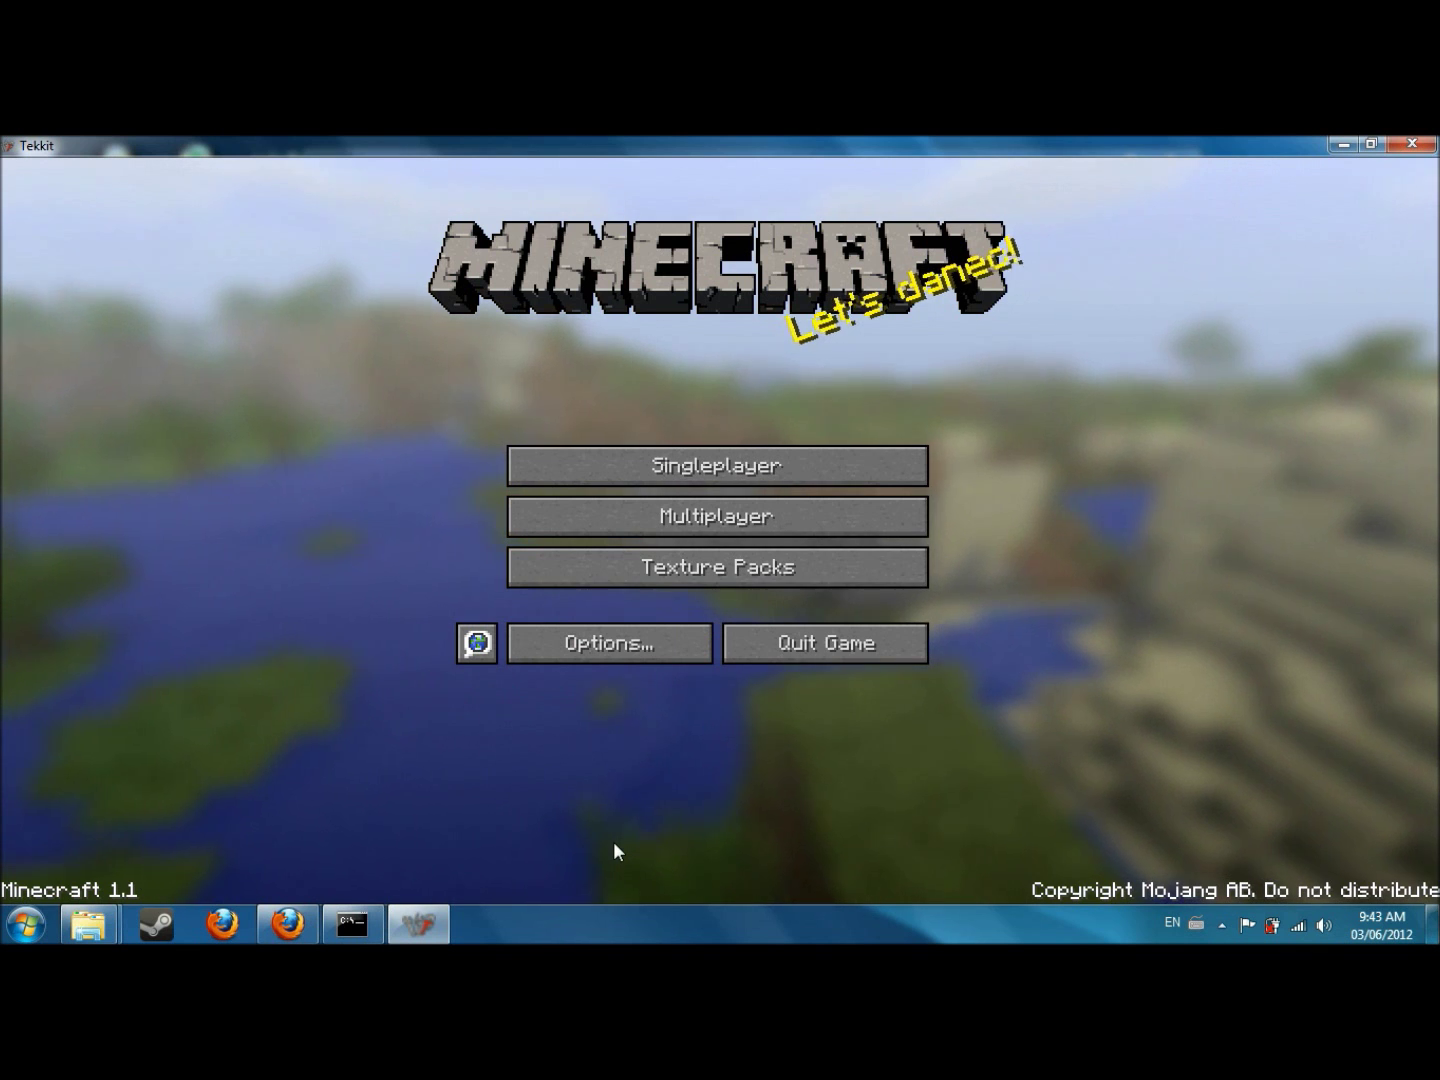
Quit the game and minimize the server console and the tekit server folder
{"action": "left_click", "coordinate": [820, 648]}
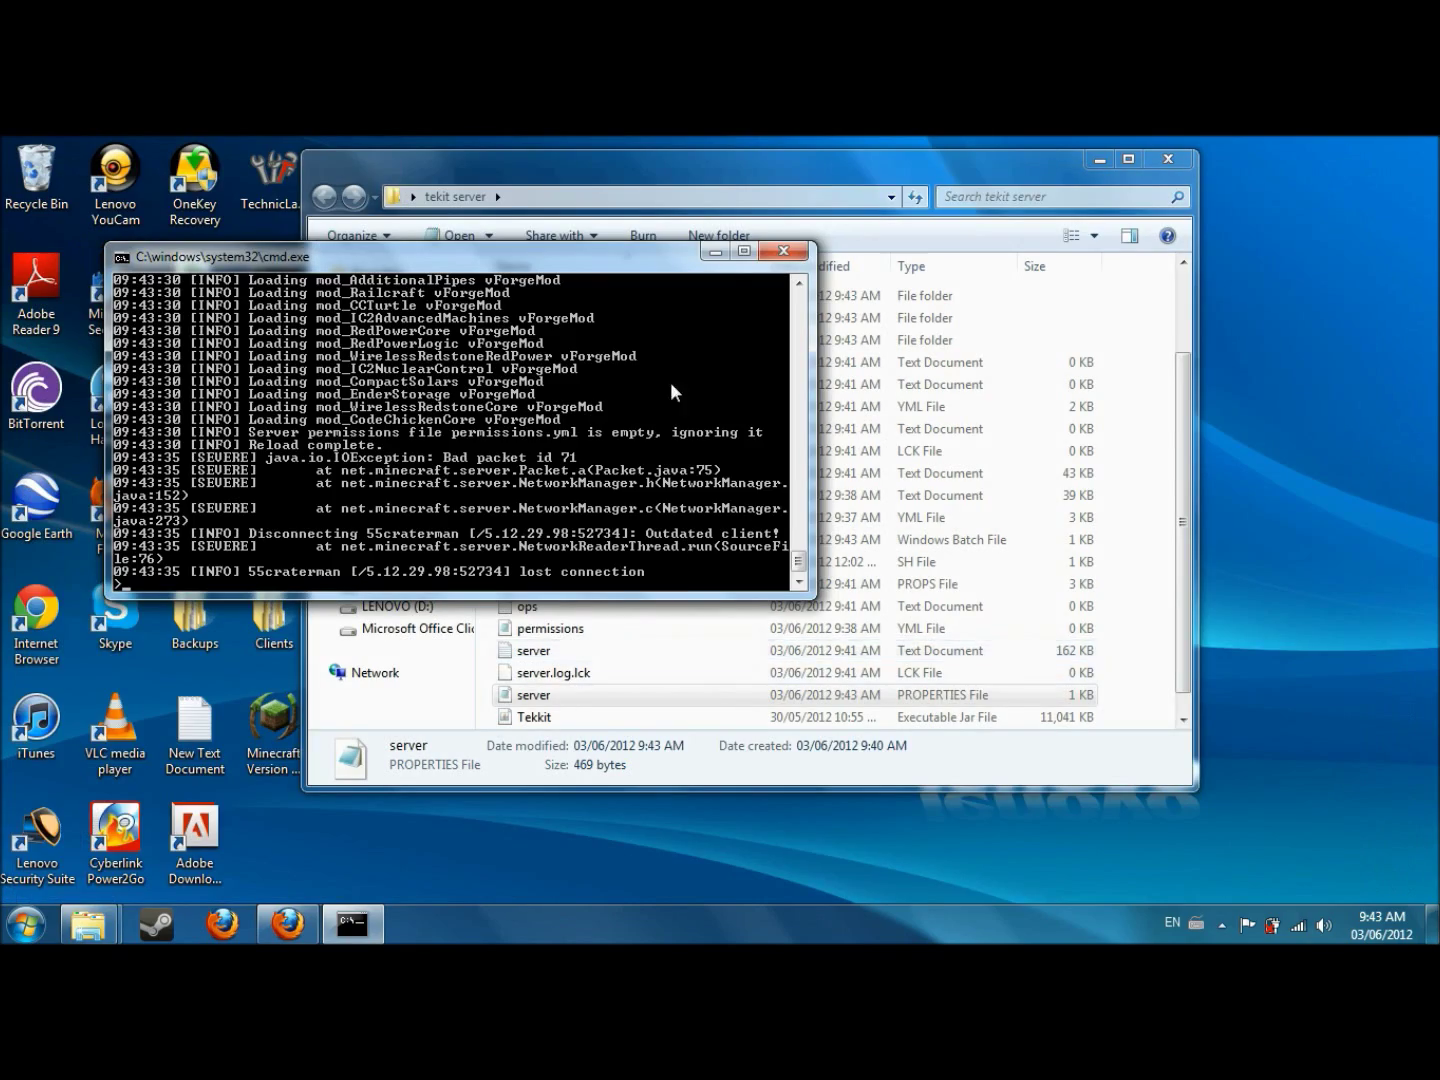
{"action": "left_click", "coordinate": [710, 254]}
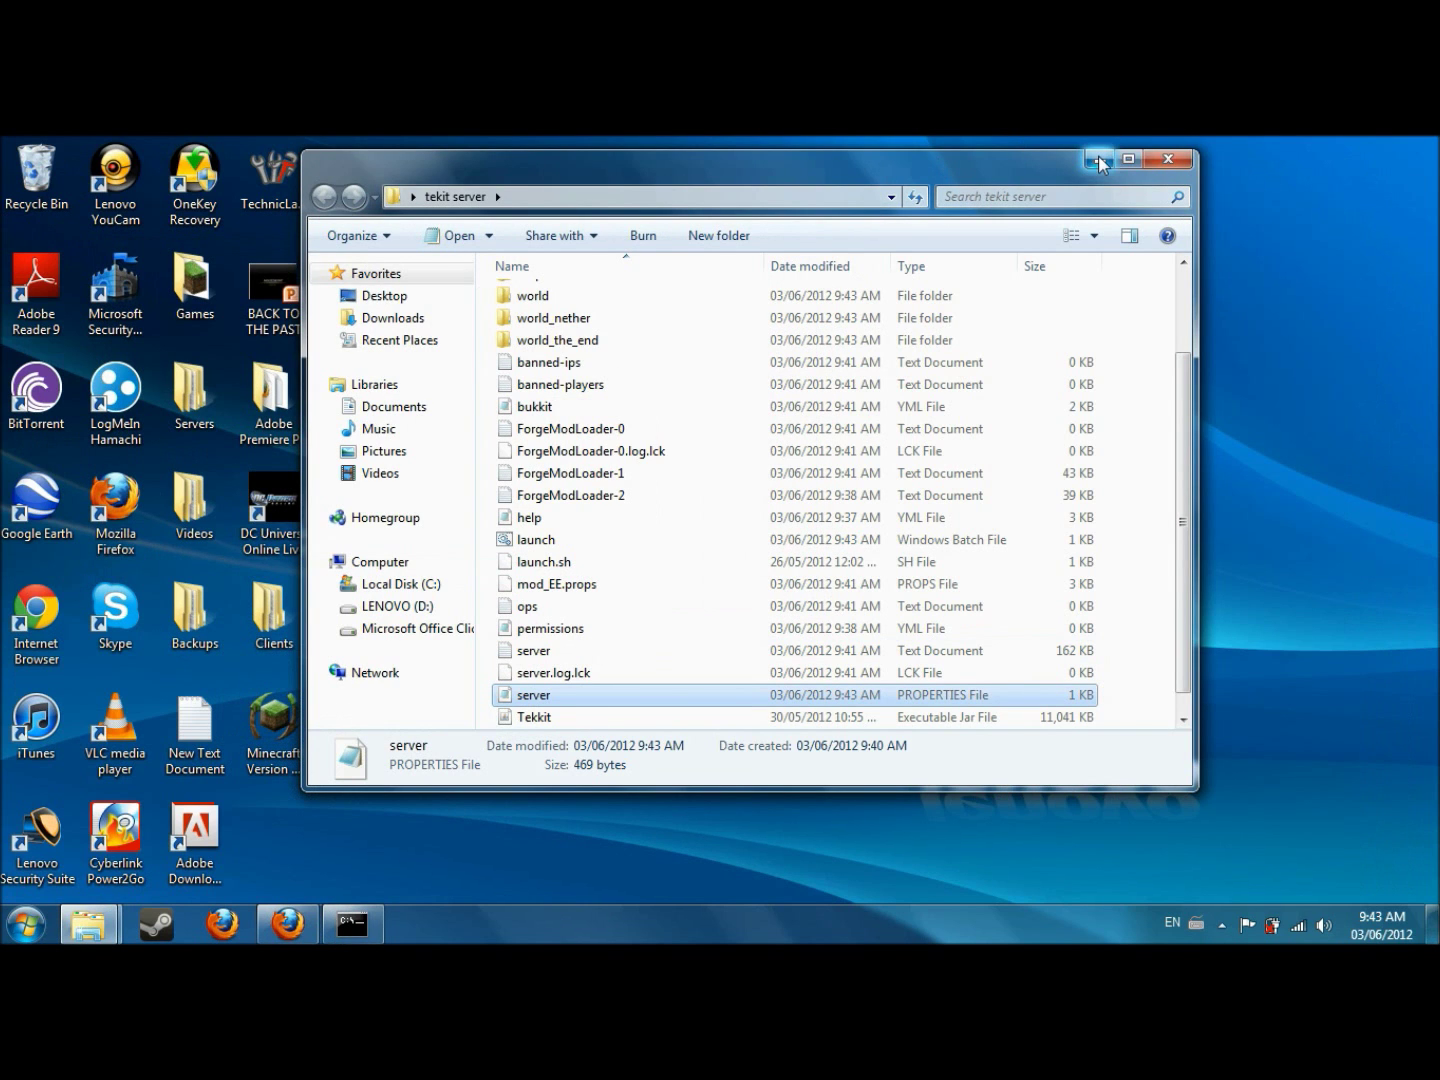
{"action": "left_click", "coordinate": [1099, 161]}
Start the Technic Launcher again from the desktop, allowing the unverified program to run
{"action": "double_click", "coordinate": [280, 176]}
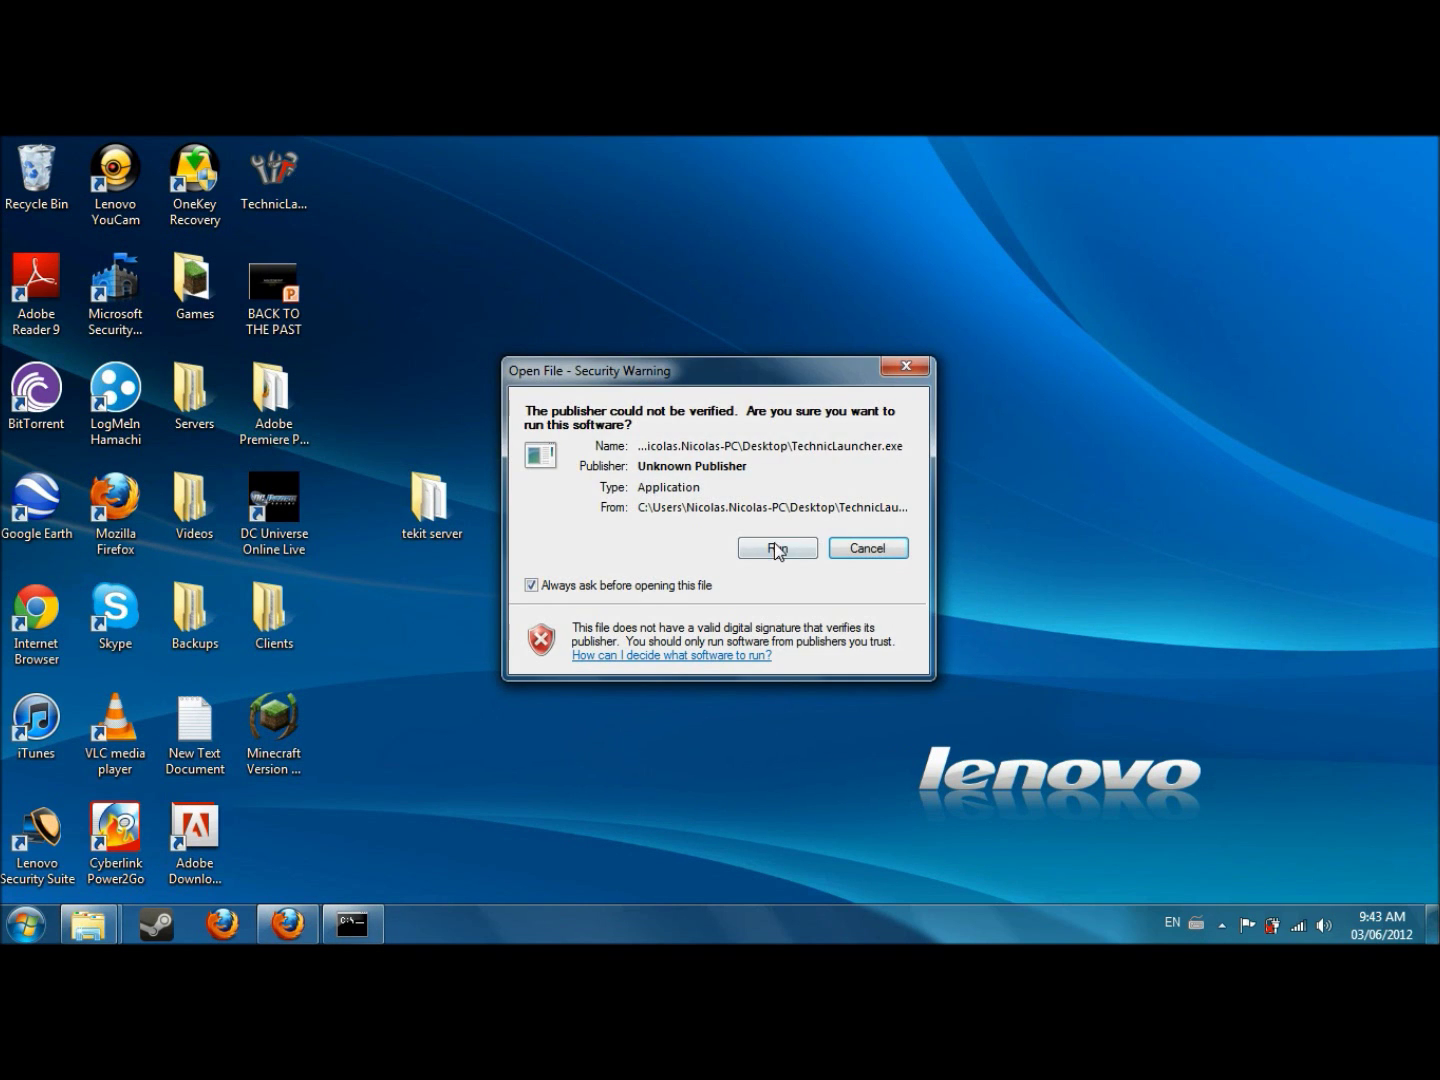
{"action": "left_click", "coordinate": [778, 549]}
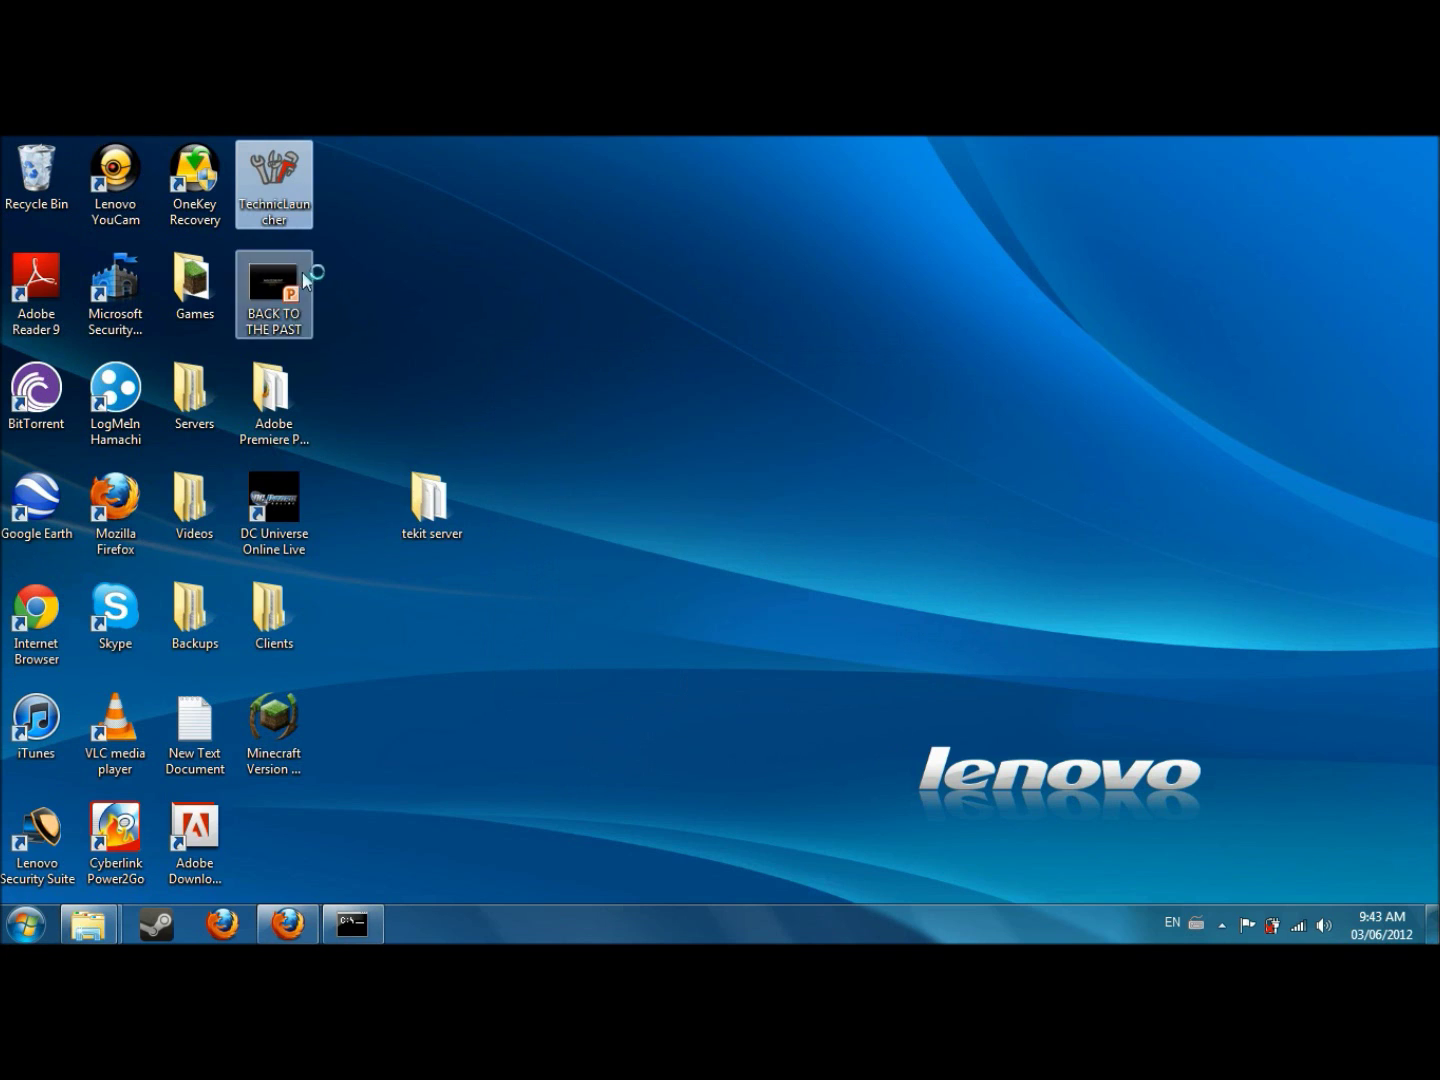
{"action": "left_click", "coordinate": [363, 256]}
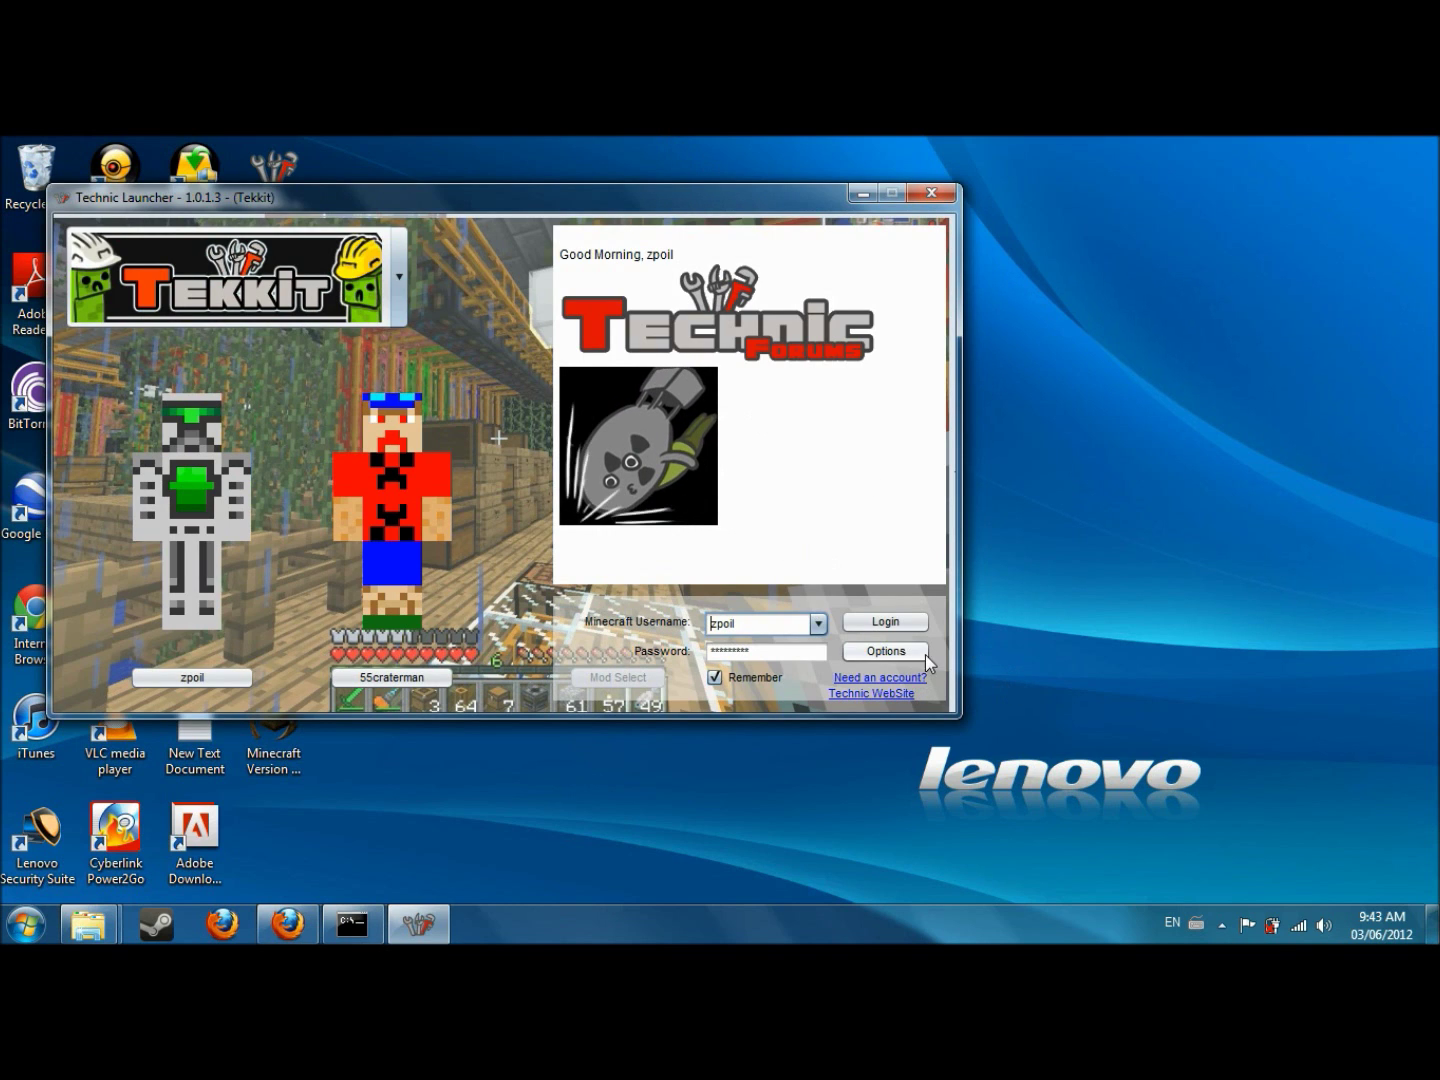
Set the Technic Launcher to always use development builds and confirm its settings
{"action": "left_click", "coordinate": [925, 653]}
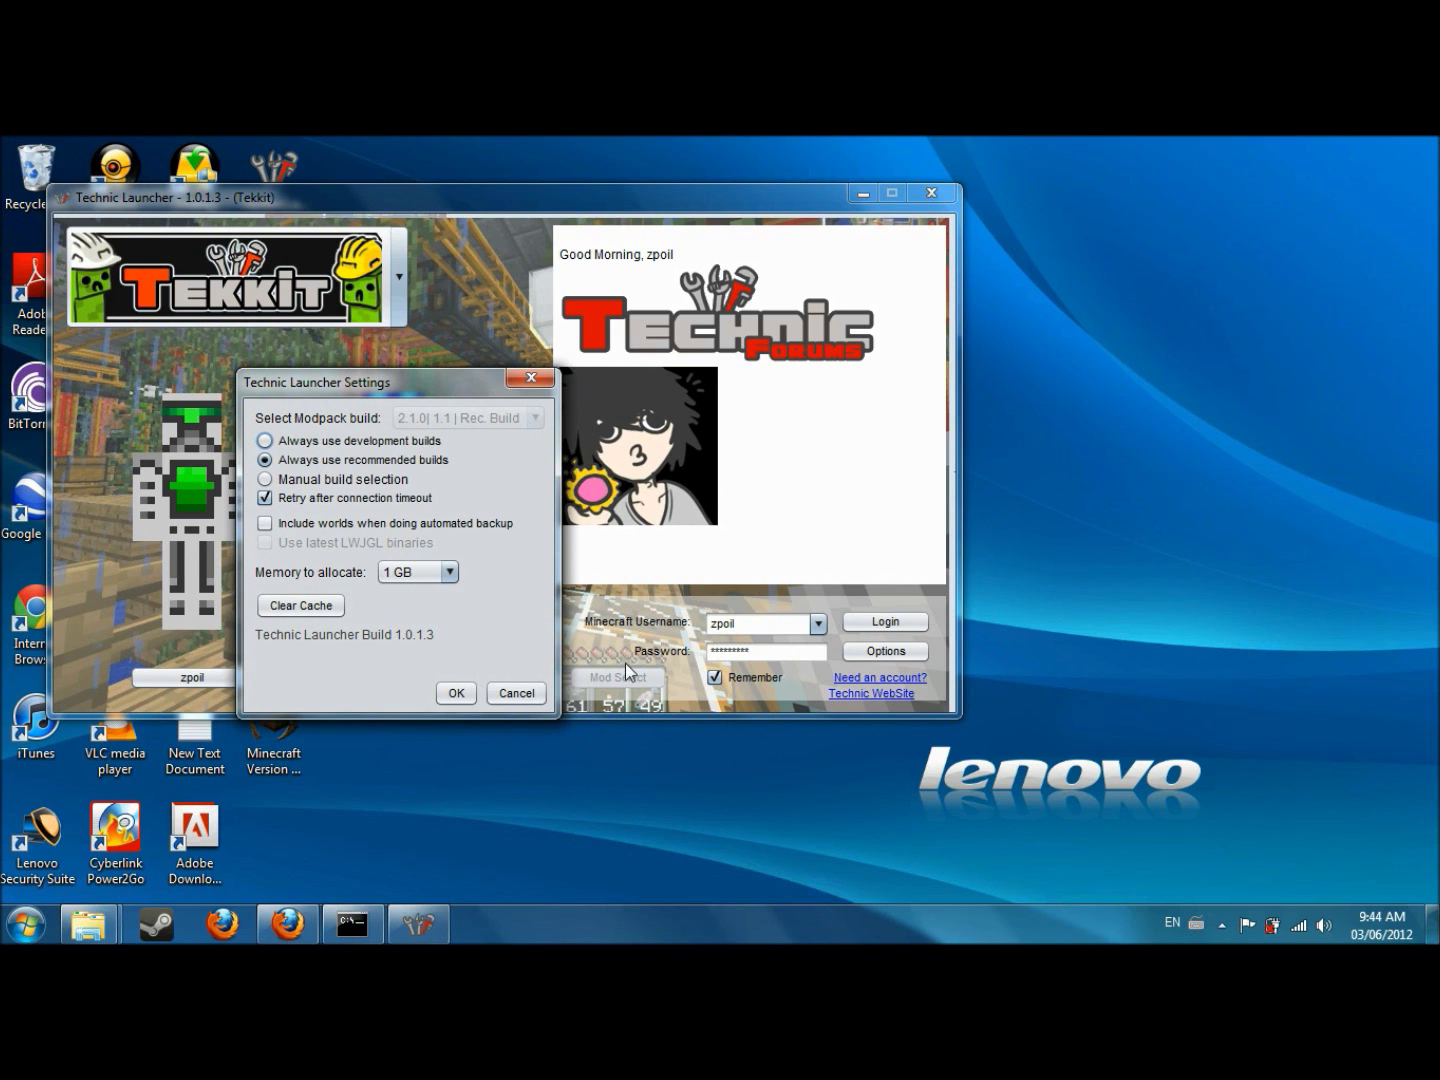
{"action": "left_click_drag", "start_coordinate": [432, 387], "coordinate": [425, 464]}
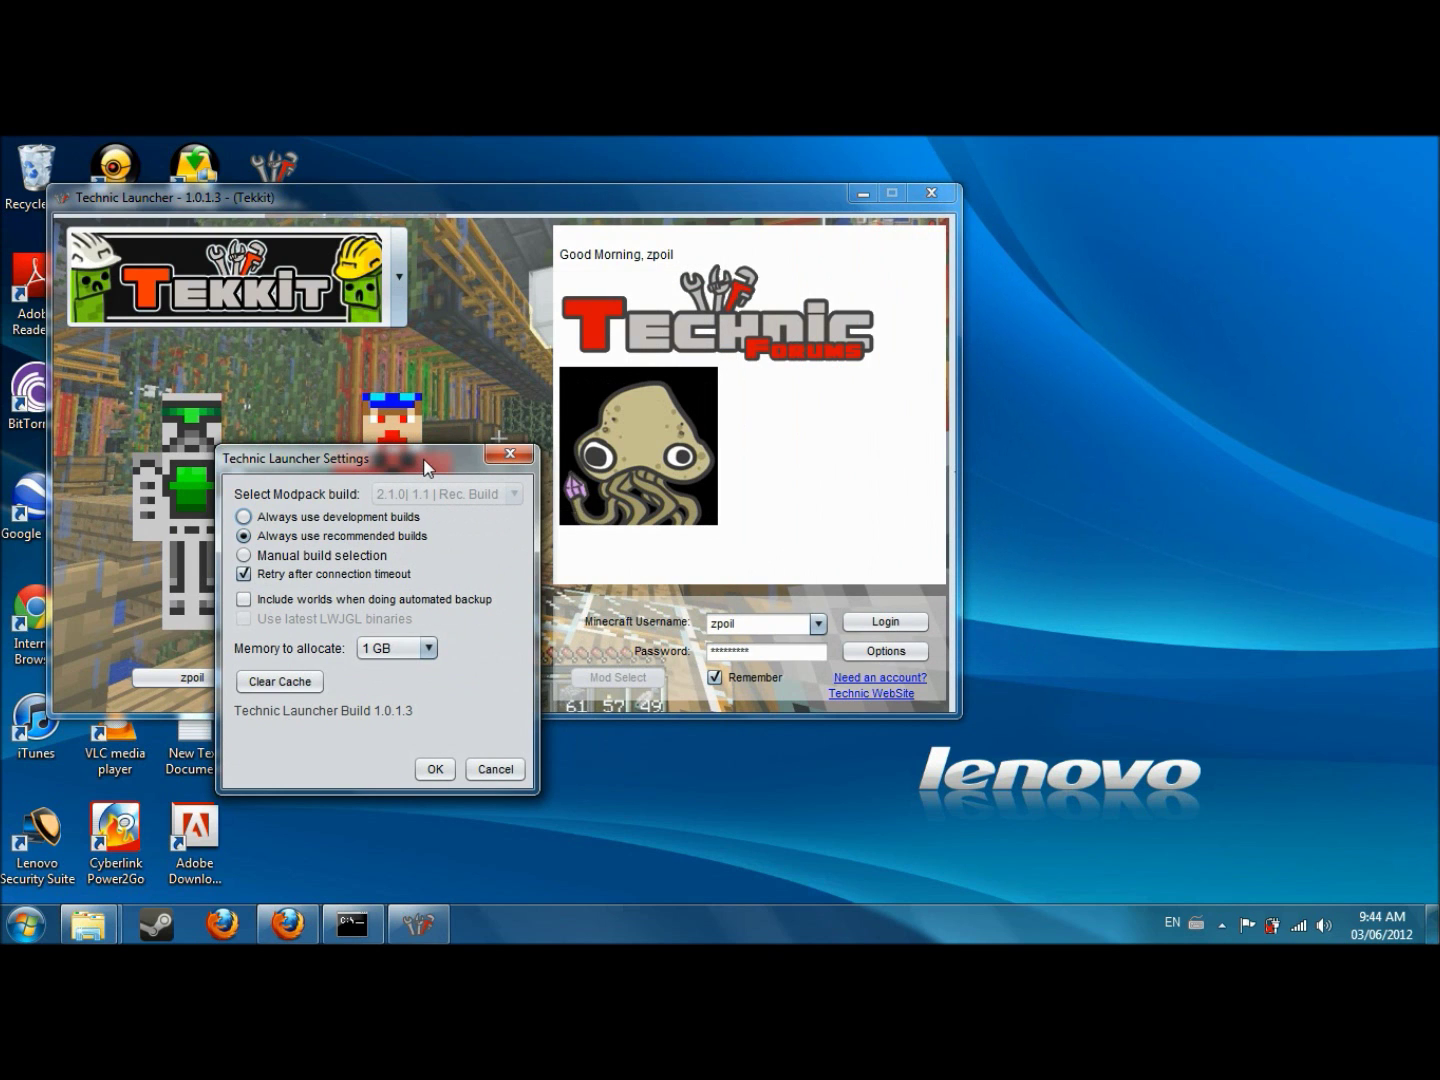
{"action": "left_click_drag", "start_coordinate": [429, 455], "coordinate": [414, 364]}
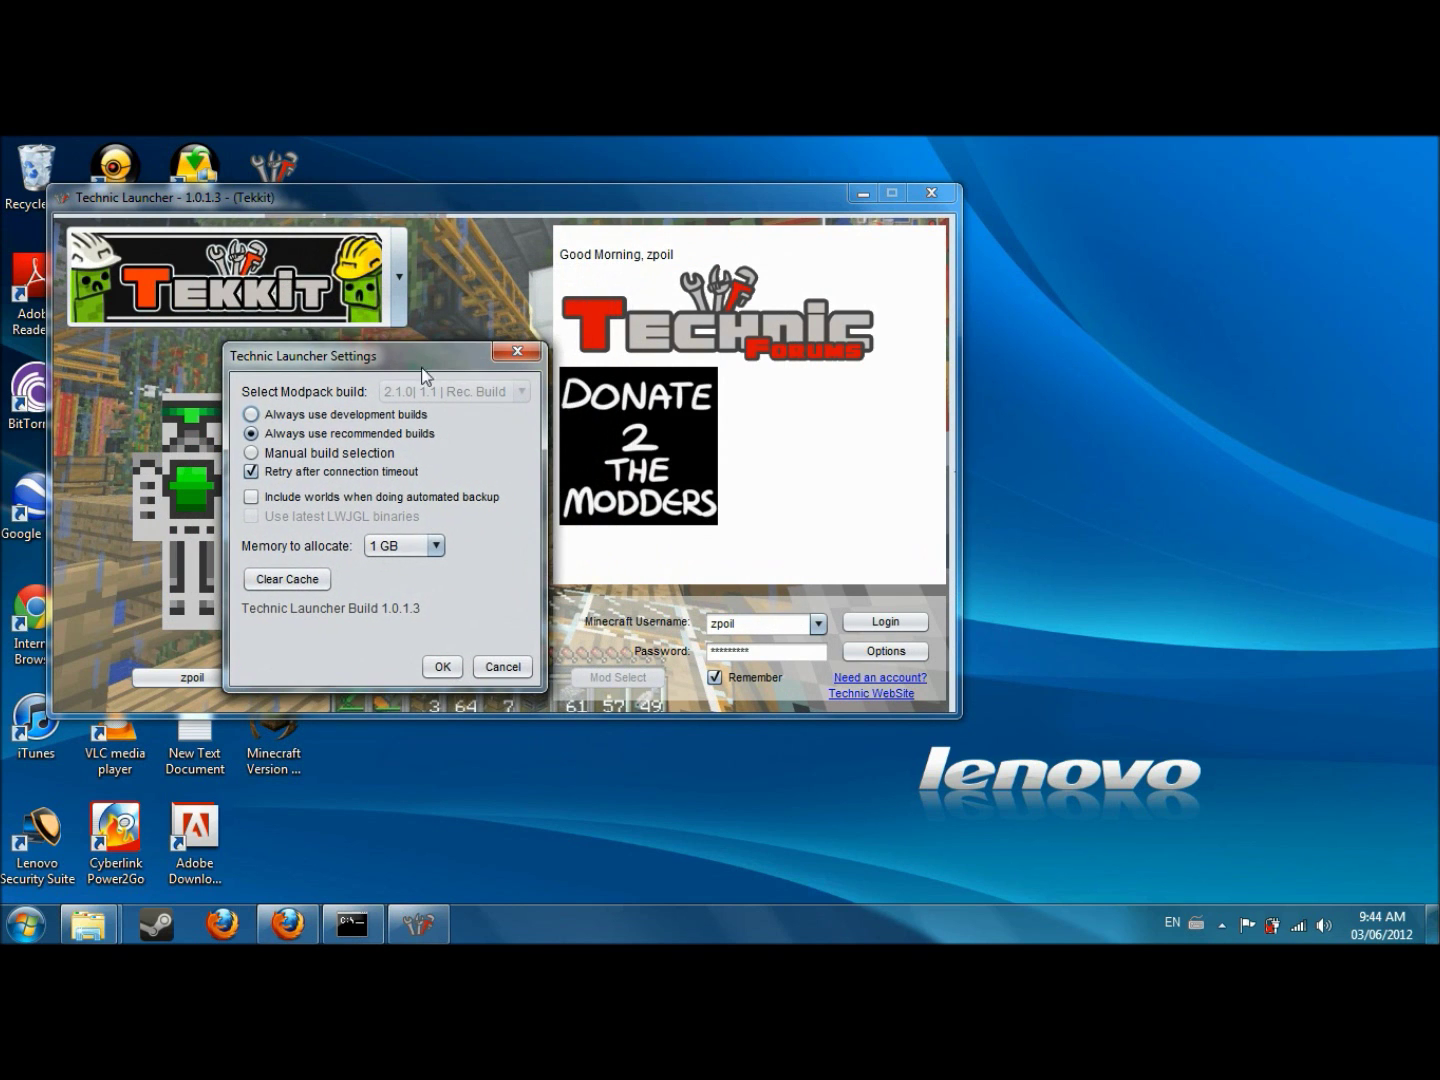
{"action": "left_click", "coordinate": [322, 417]}
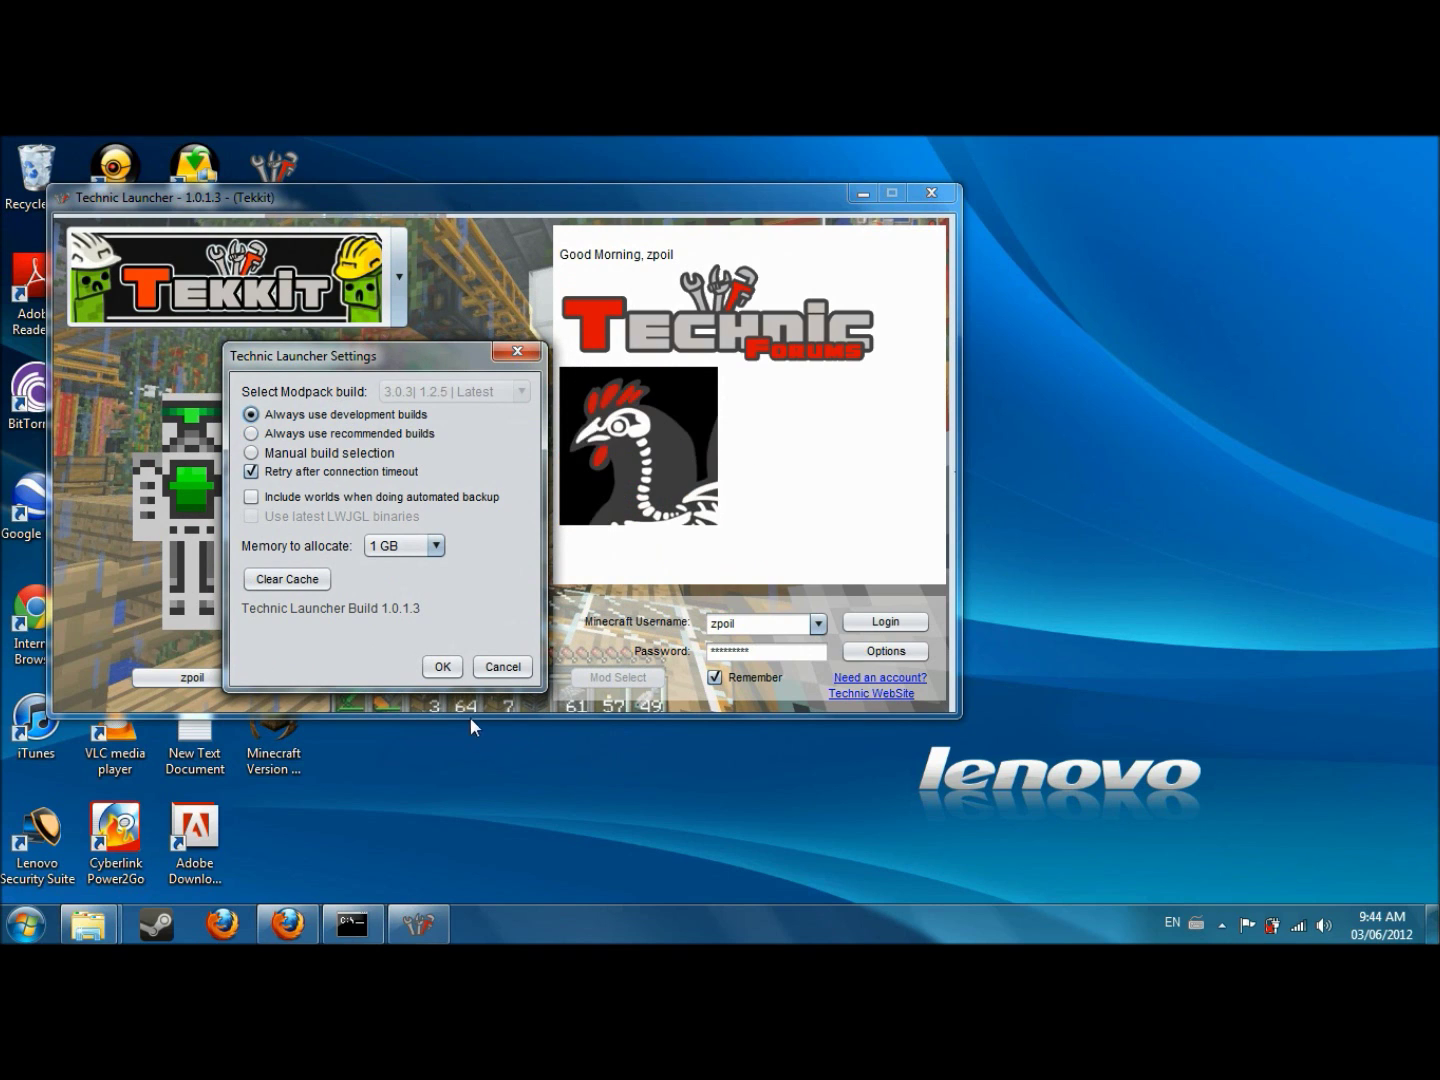
{"action": "left_click", "coordinate": [438, 665]}
Try logging in with the preselected account, dismiss the message, and log in with the second saved account instead
{"action": "left_click", "coordinate": [922, 621]}
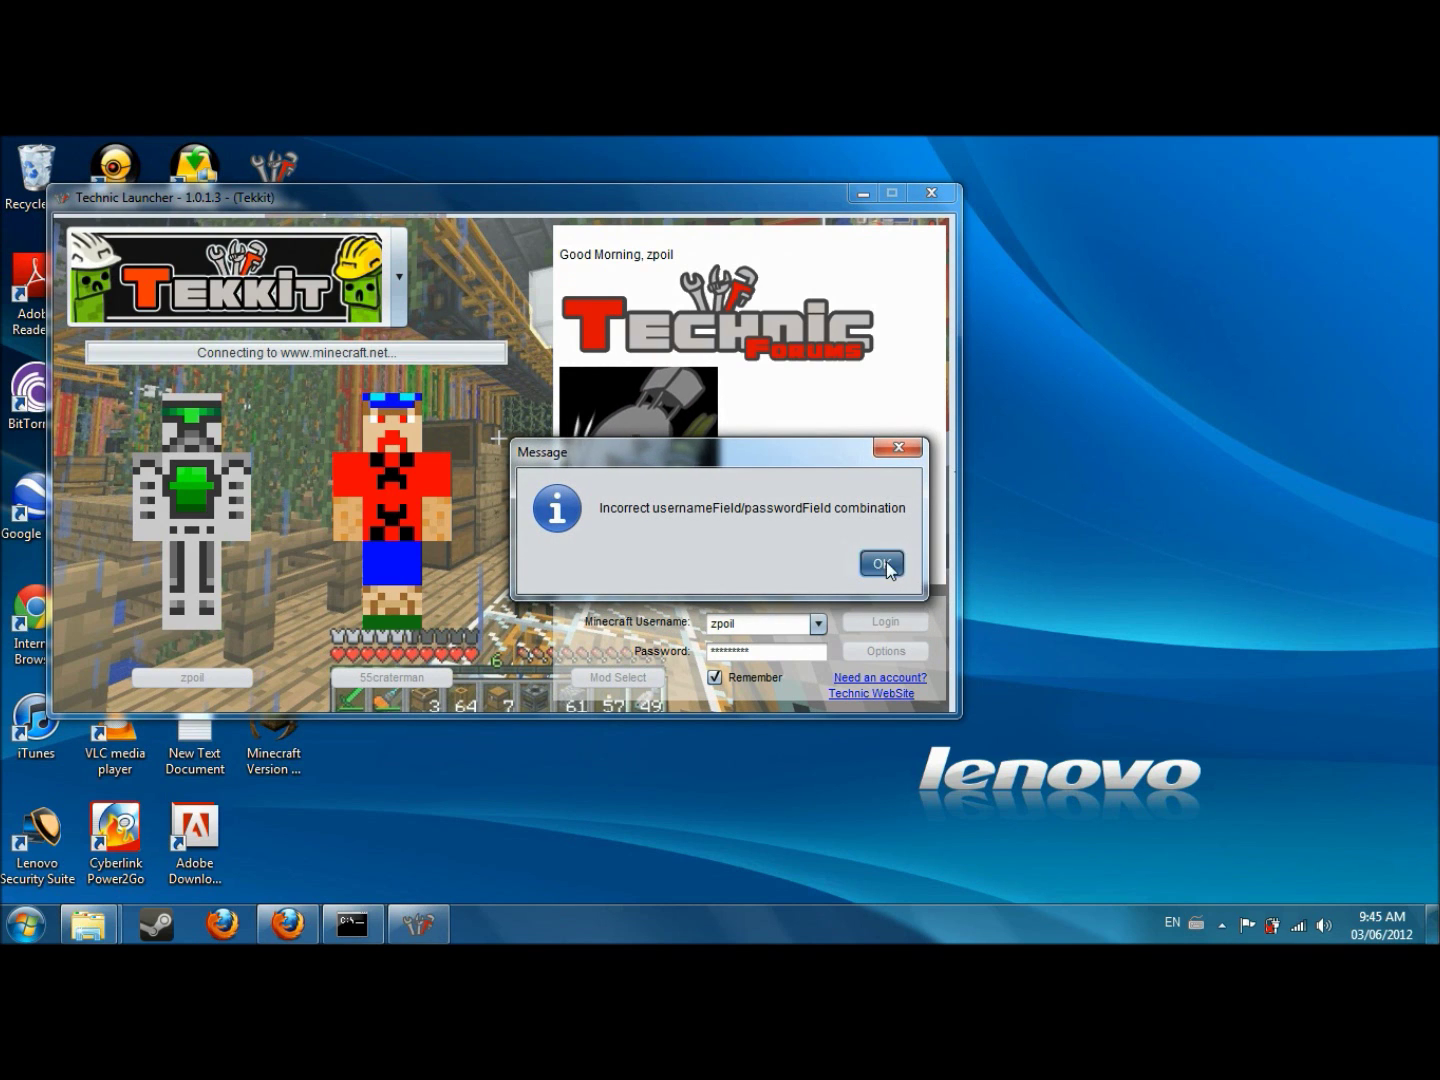
{"action": "left_click", "coordinate": [885, 563]}
{"action": "left_click", "coordinate": [818, 623]}
{"action": "left_click", "coordinate": [807, 665]}
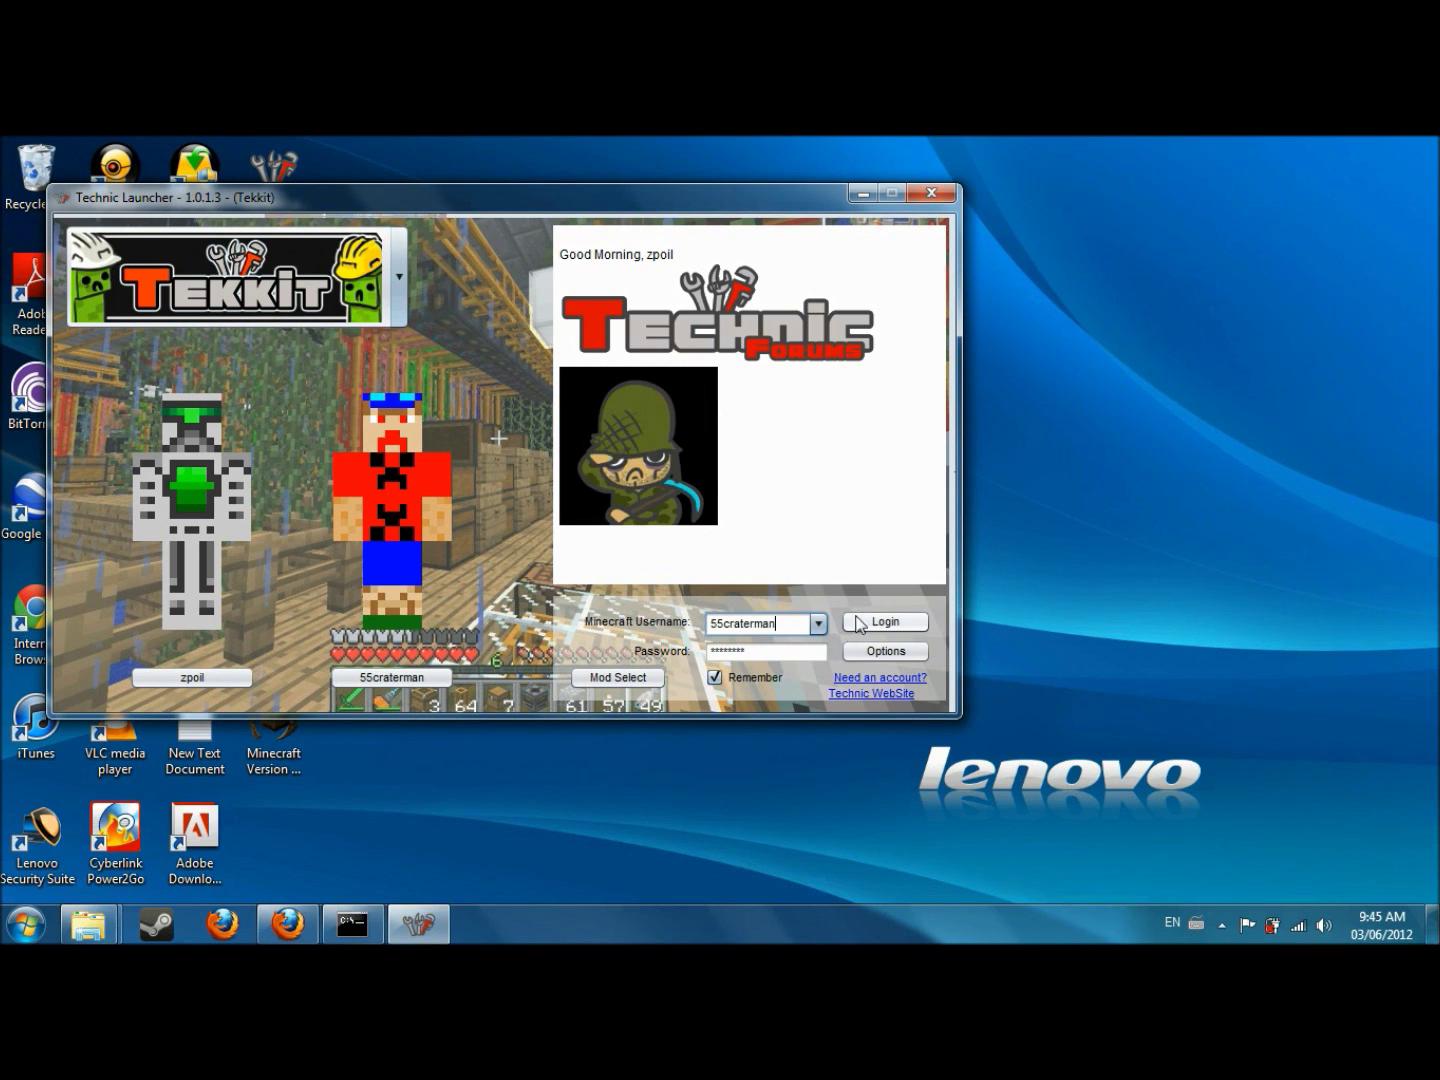
{"action": "left_click", "coordinate": [865, 622]}
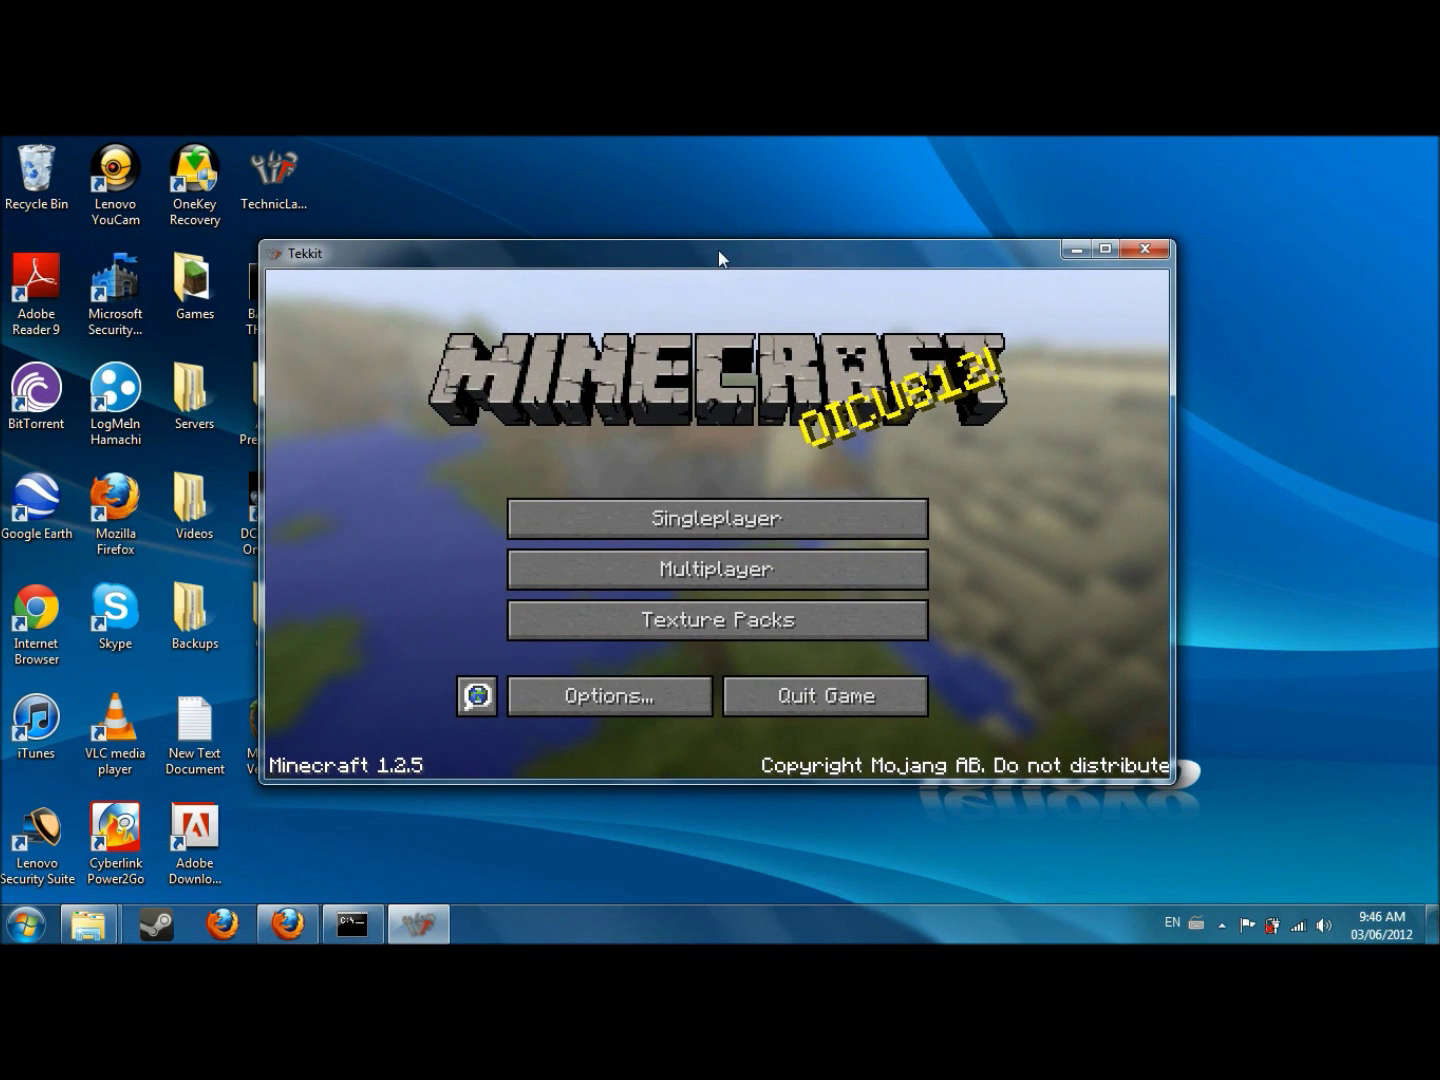
Maximize the game window and join the Tekkit server from the multiplayer list, walking forward into the forest
{"action": "left_click_drag", "start_coordinate": [718, 256], "coordinate": [735, 137]}
{"action": "left_click", "coordinate": [700, 519]}
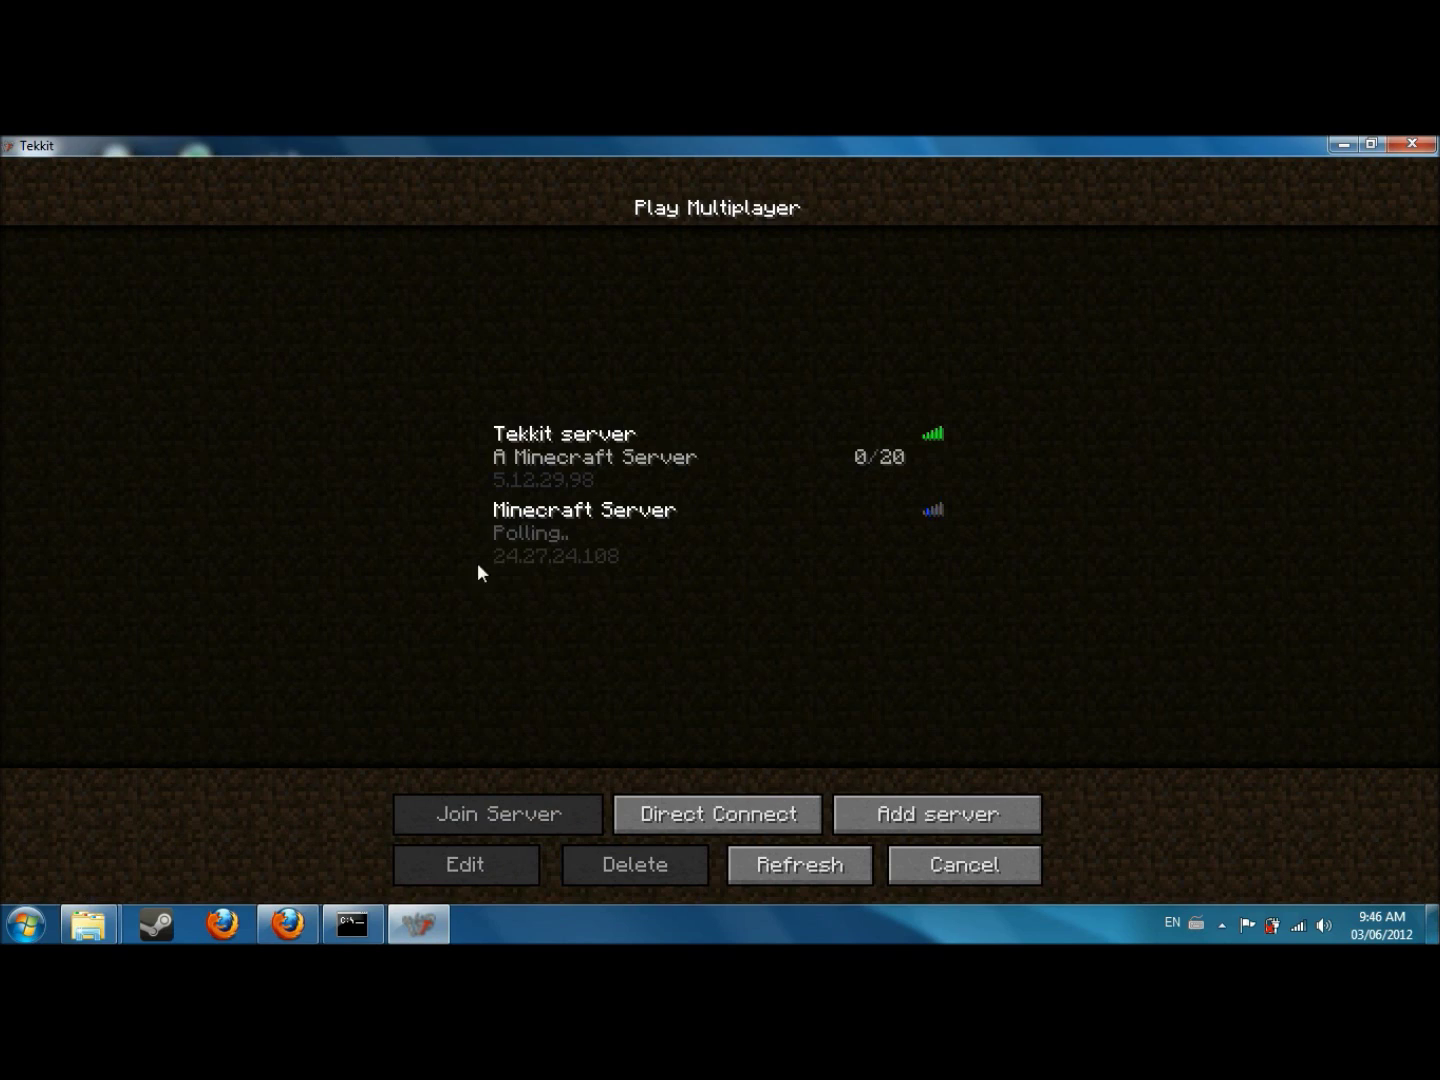
{"action": "double_click", "coordinate": [575, 473]}
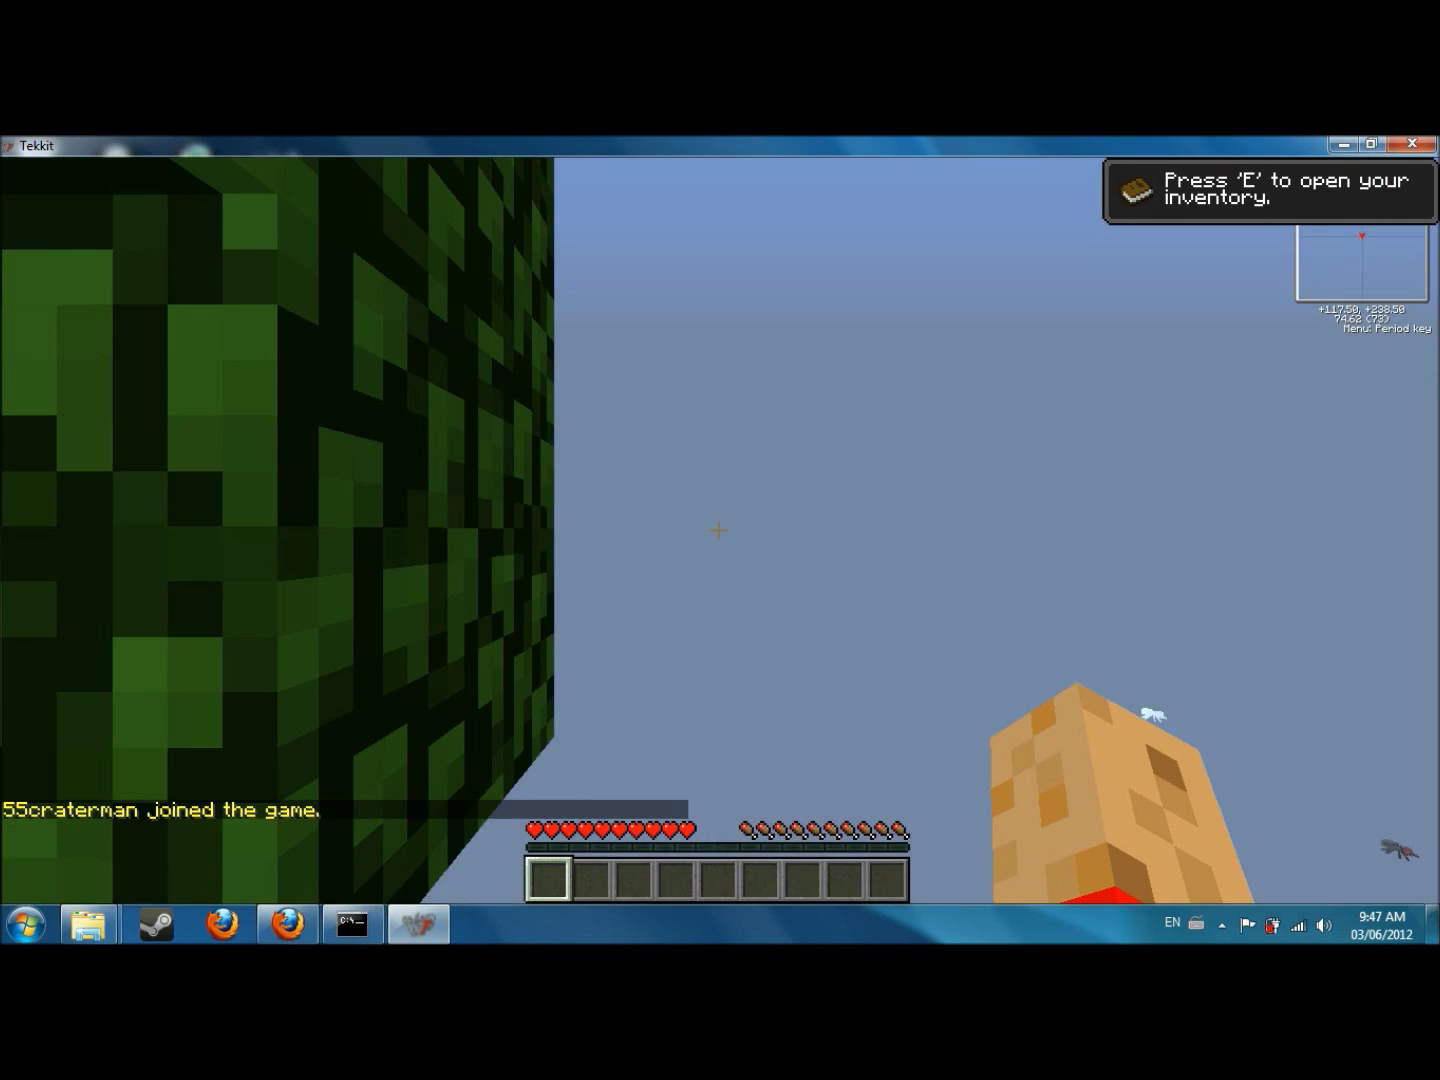
{"action": "key", "text": "w"}
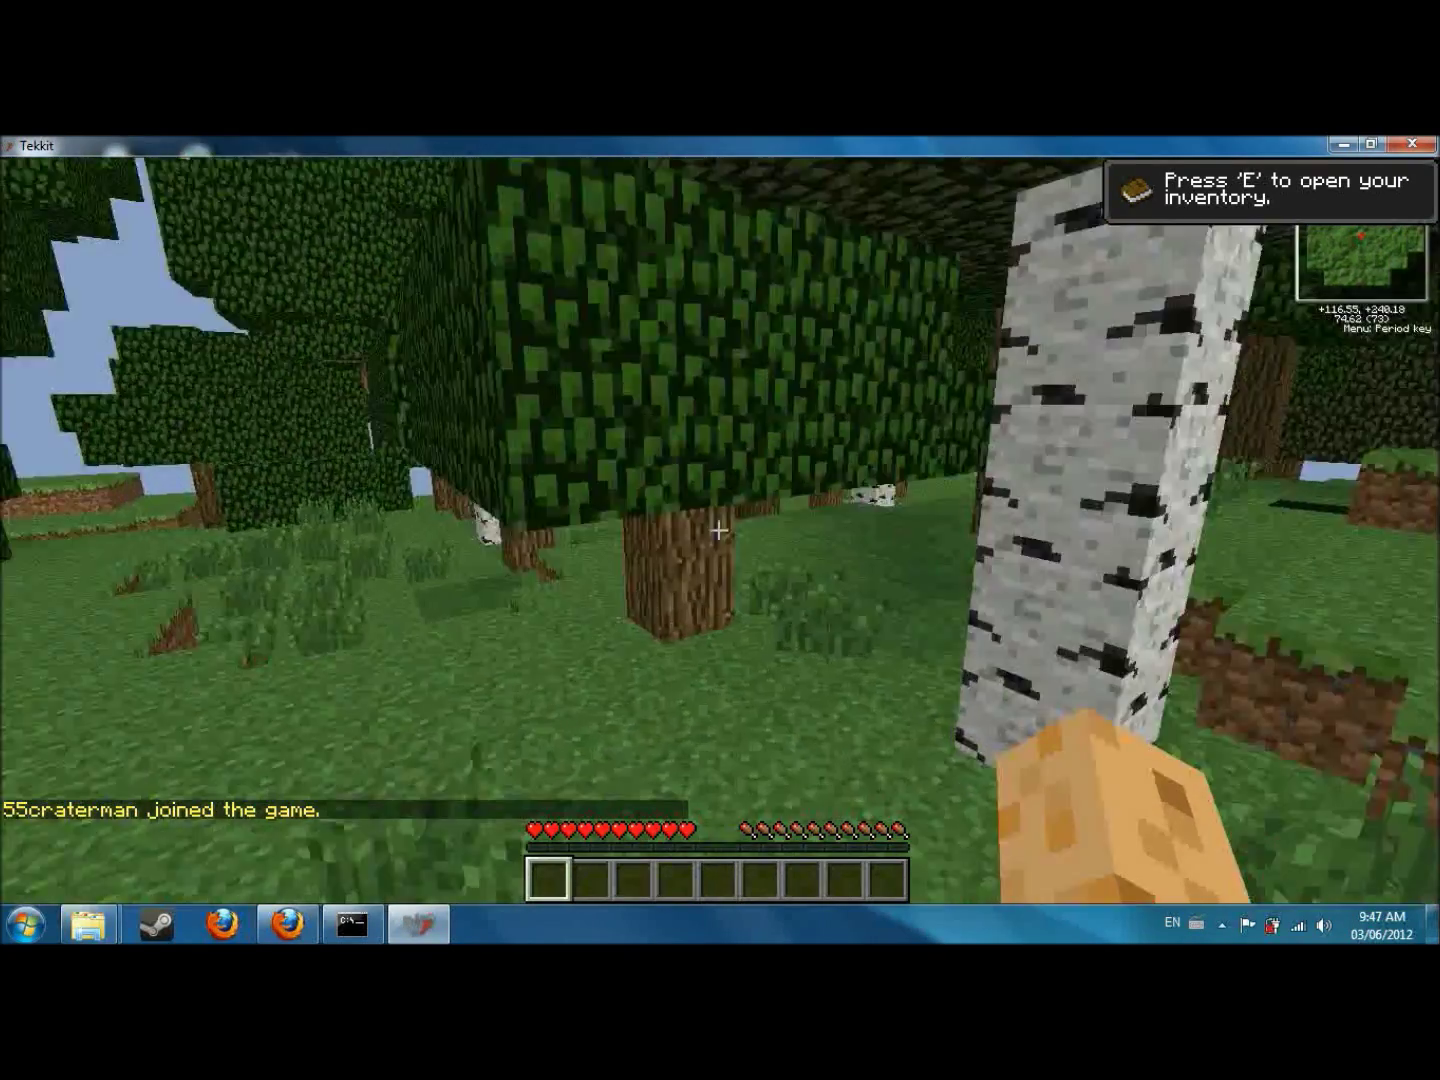
{"action": "key", "text": "w"}
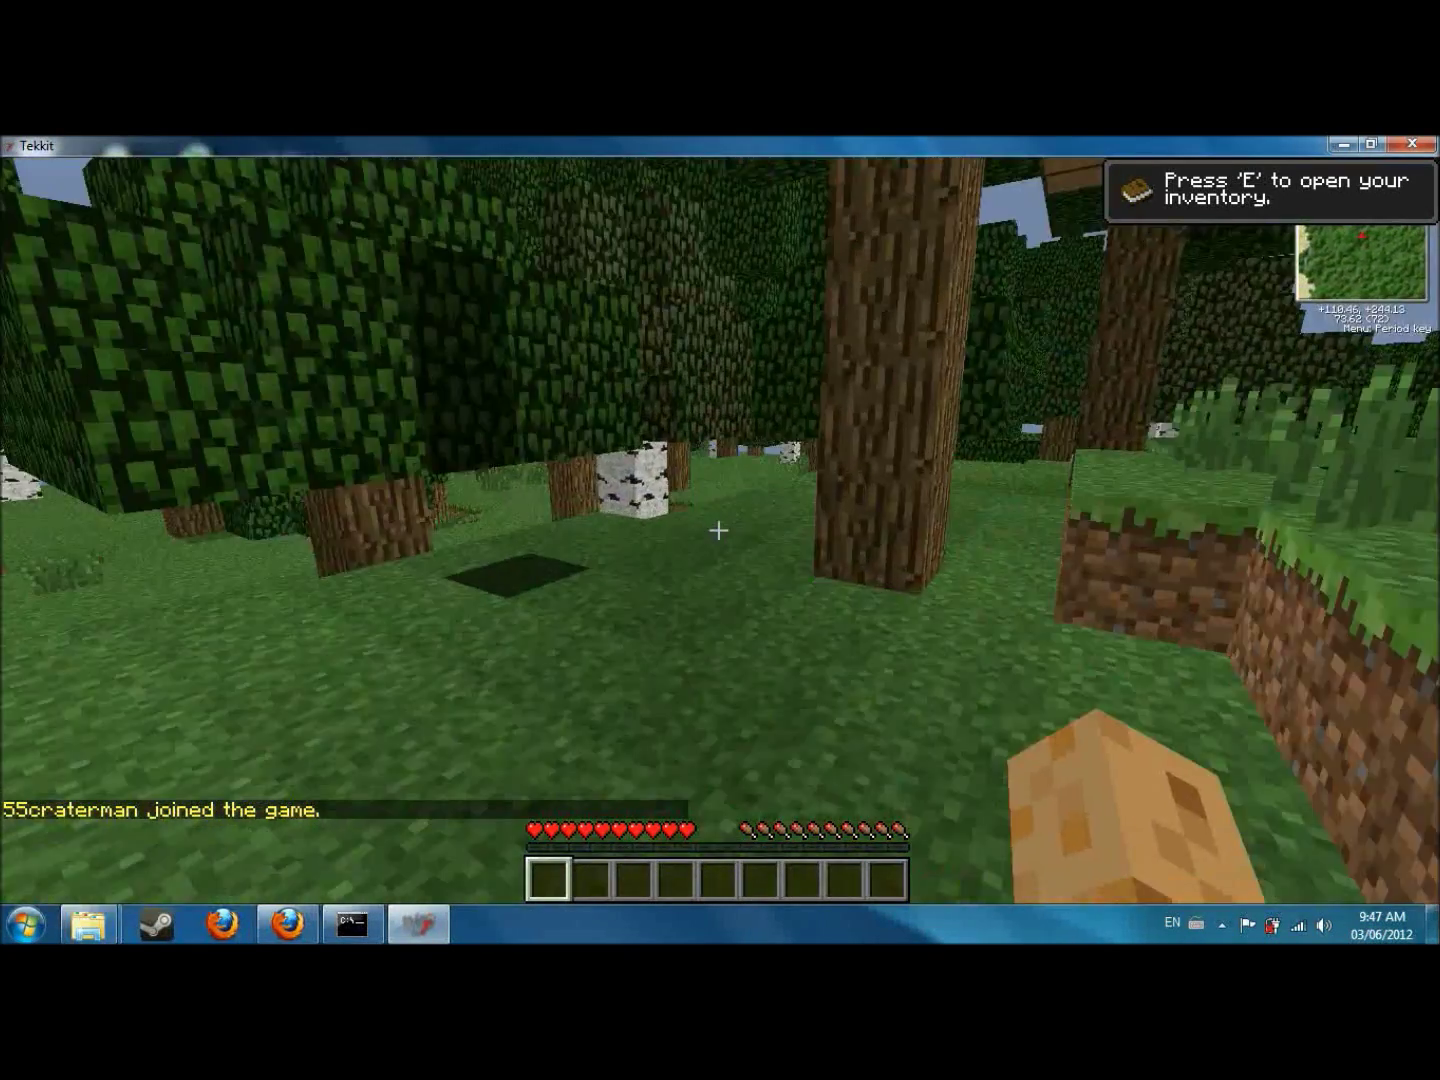
Walk through the forest past the cows and over the leaves to a tree trunk on lower ground
{"action": "key", "text": "w"}
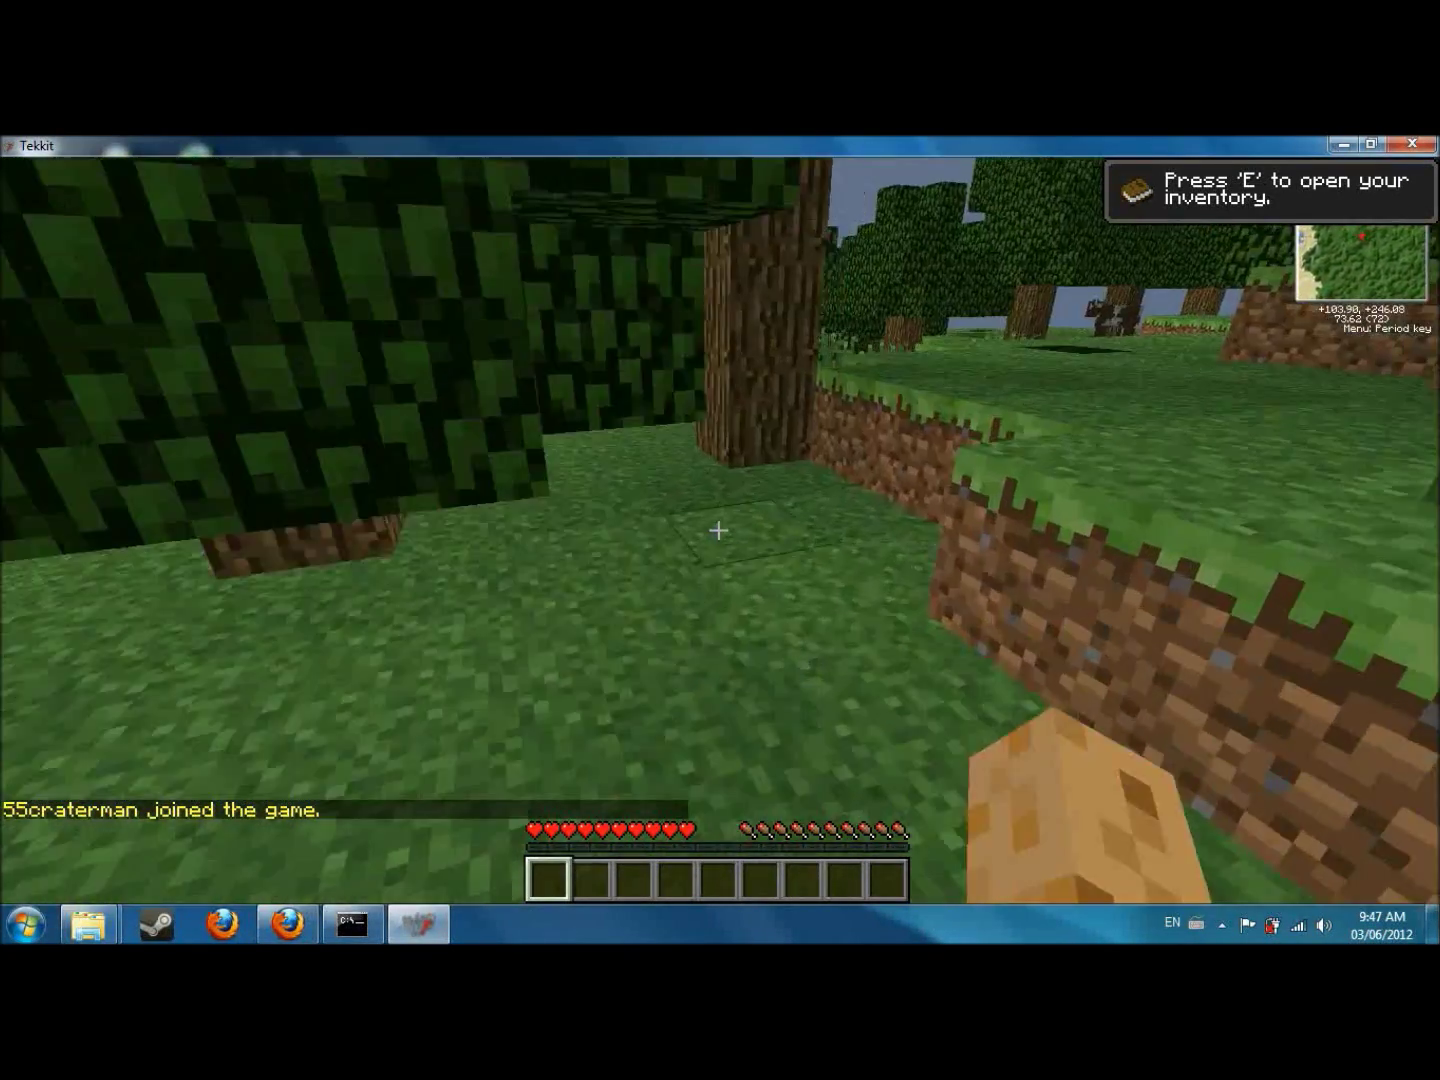
{"action": "key", "text": "w"}
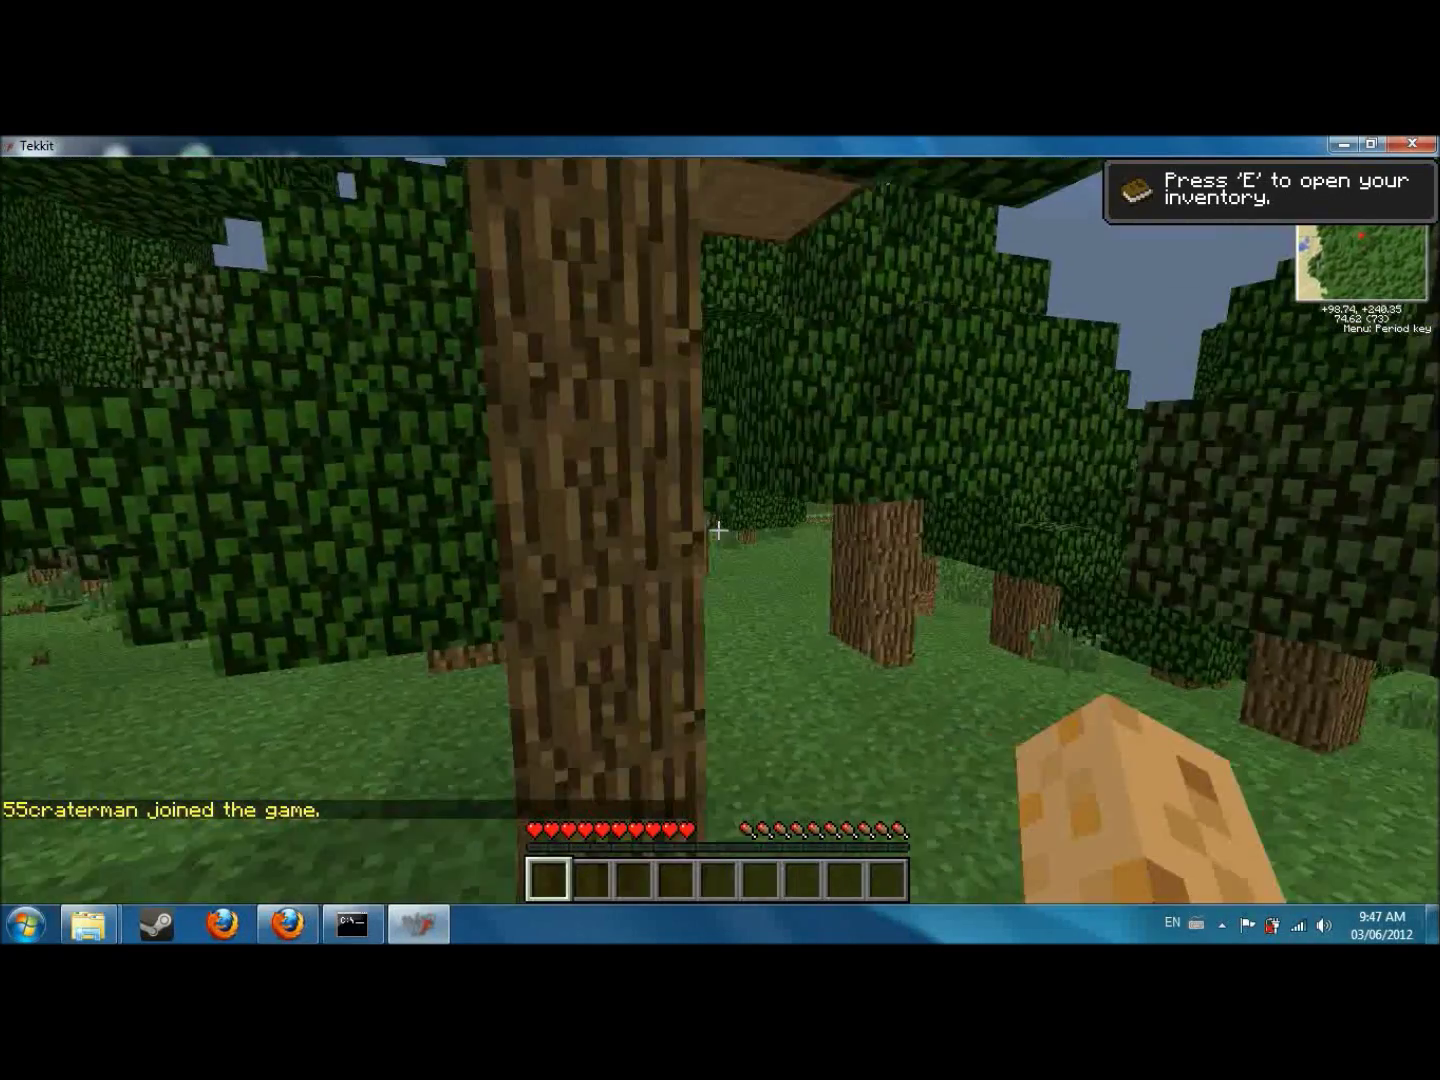
{"action": "key", "text": "w"}
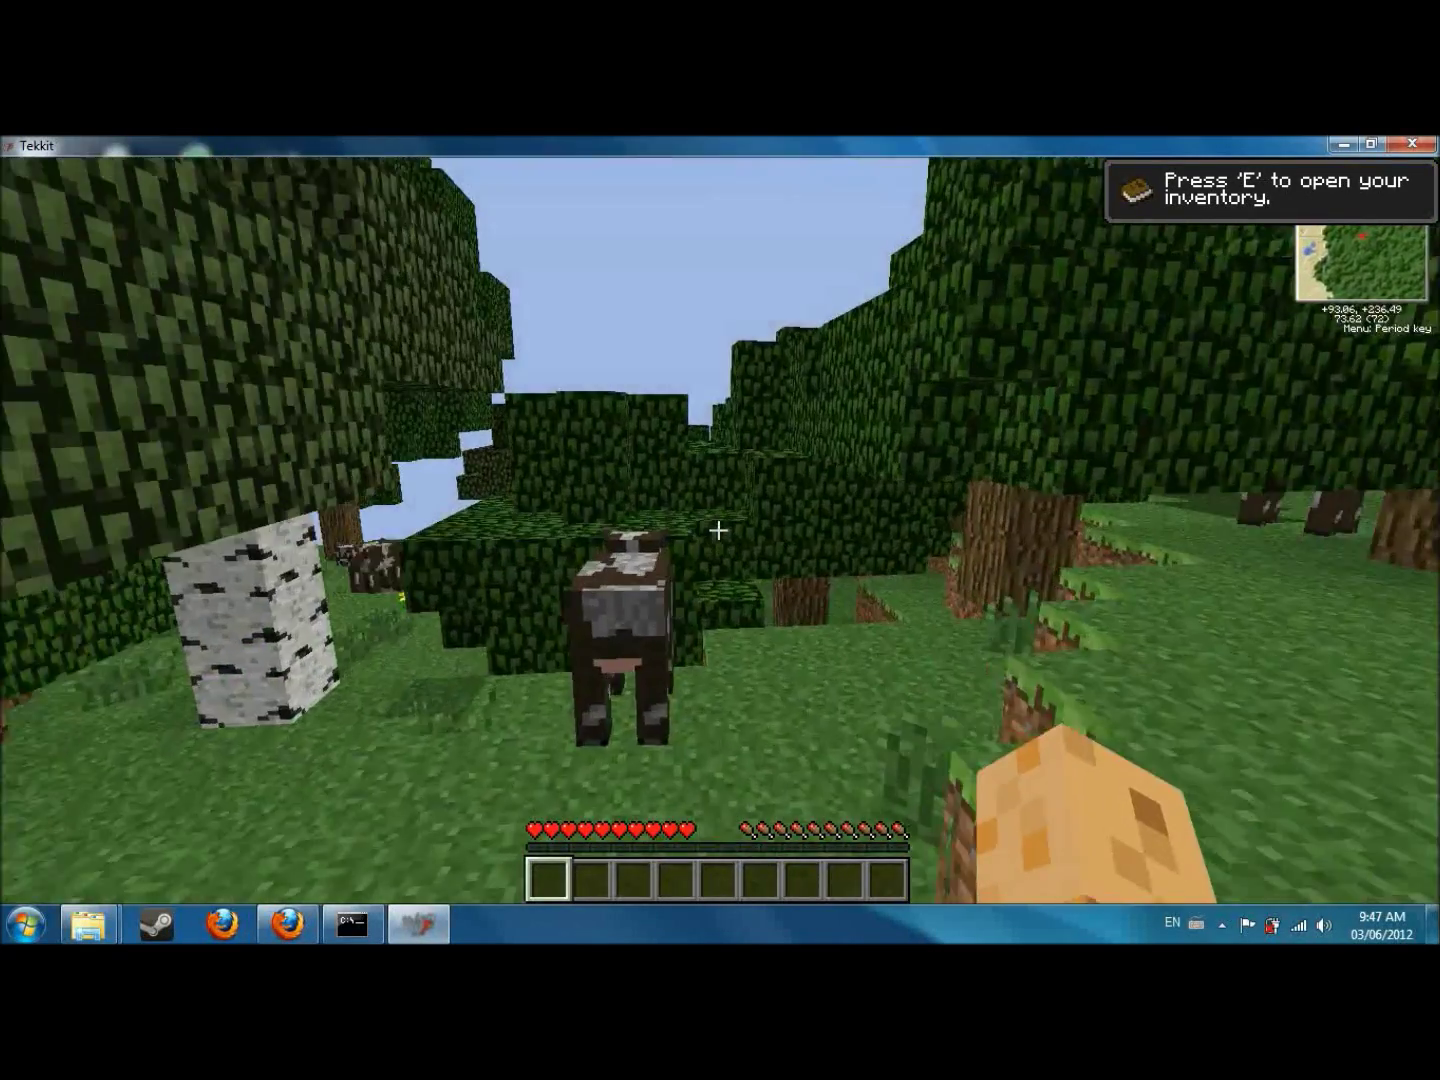
{"action": "key", "text": "w"}
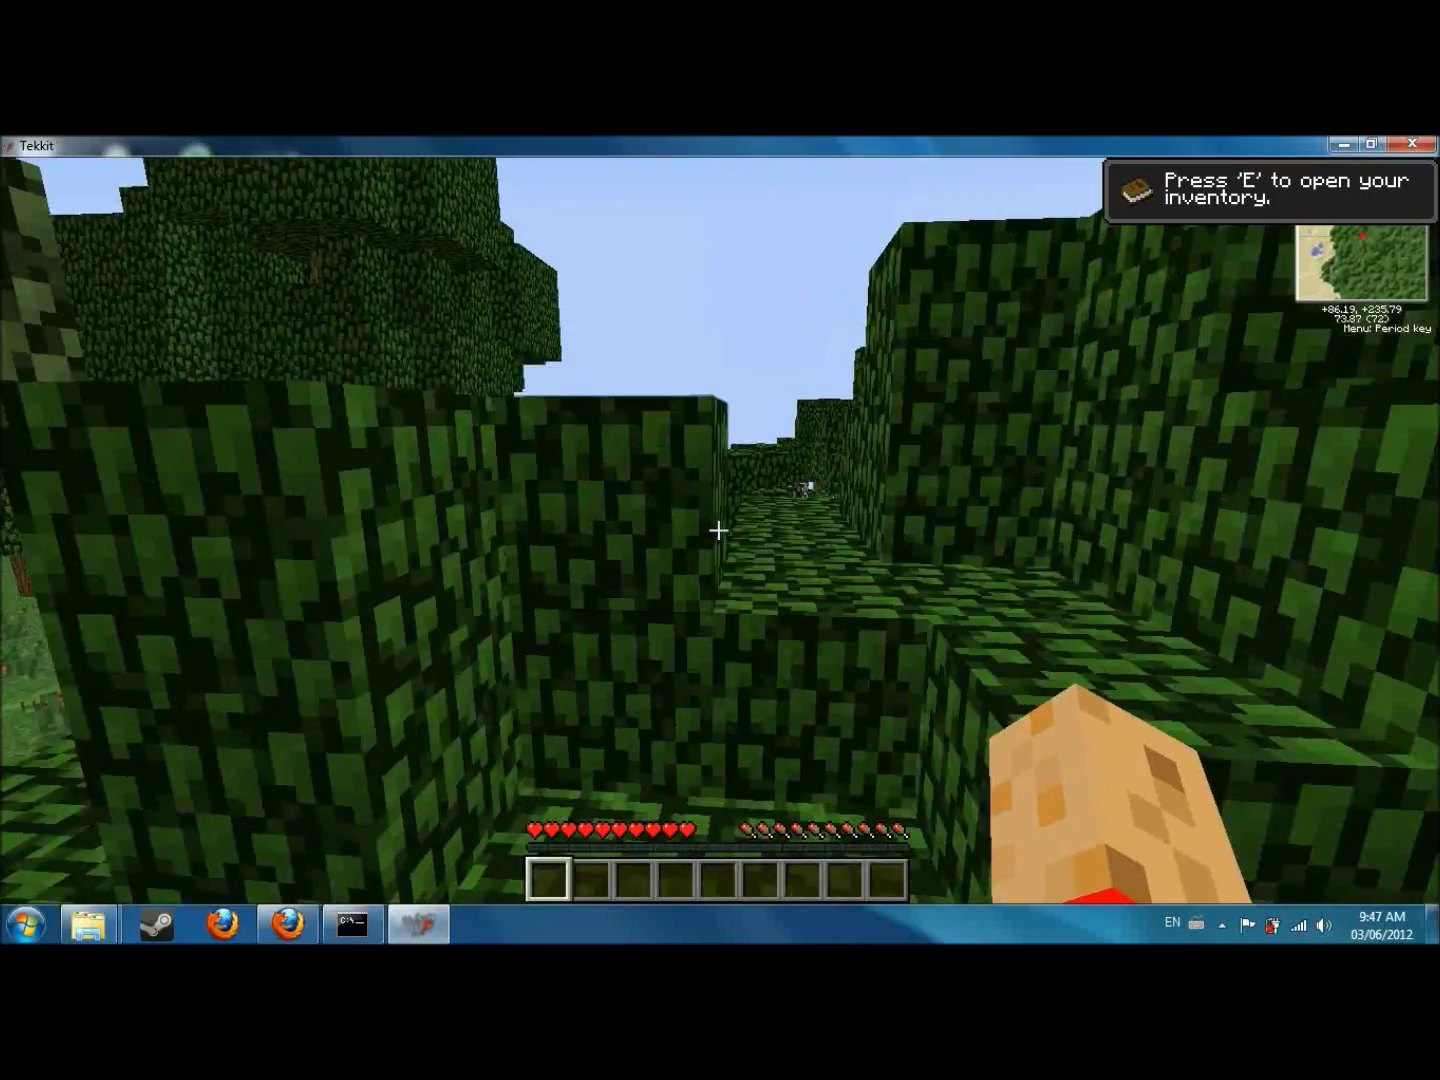
{"action": "key", "text": "w"}
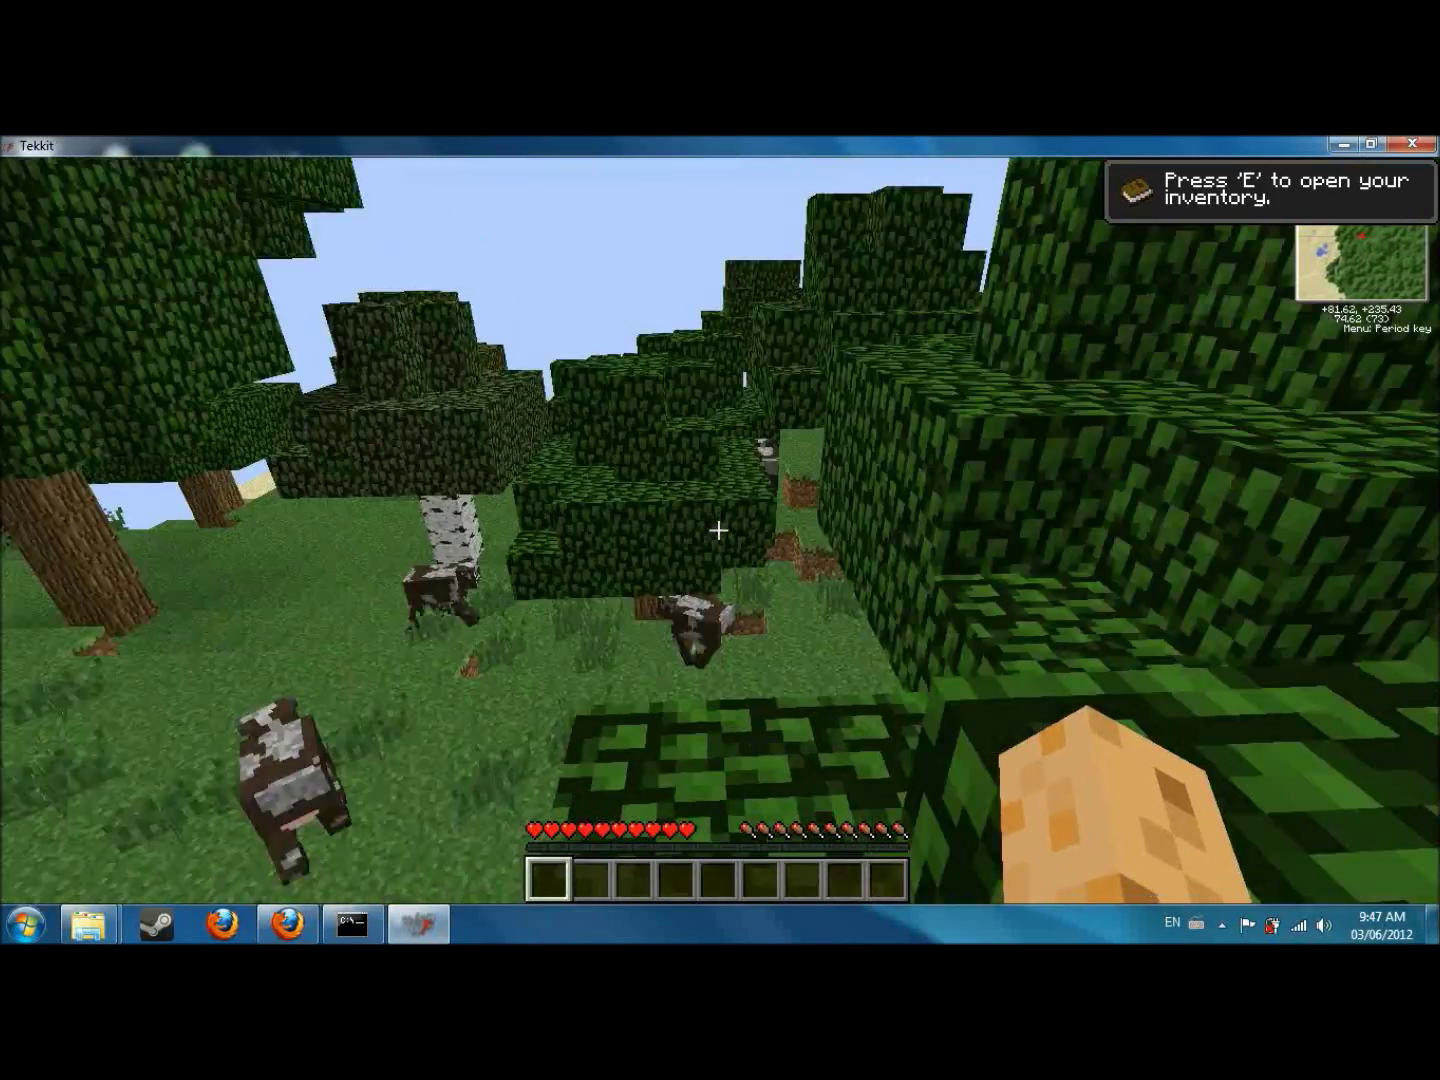
{"action": "key", "text": "w"}
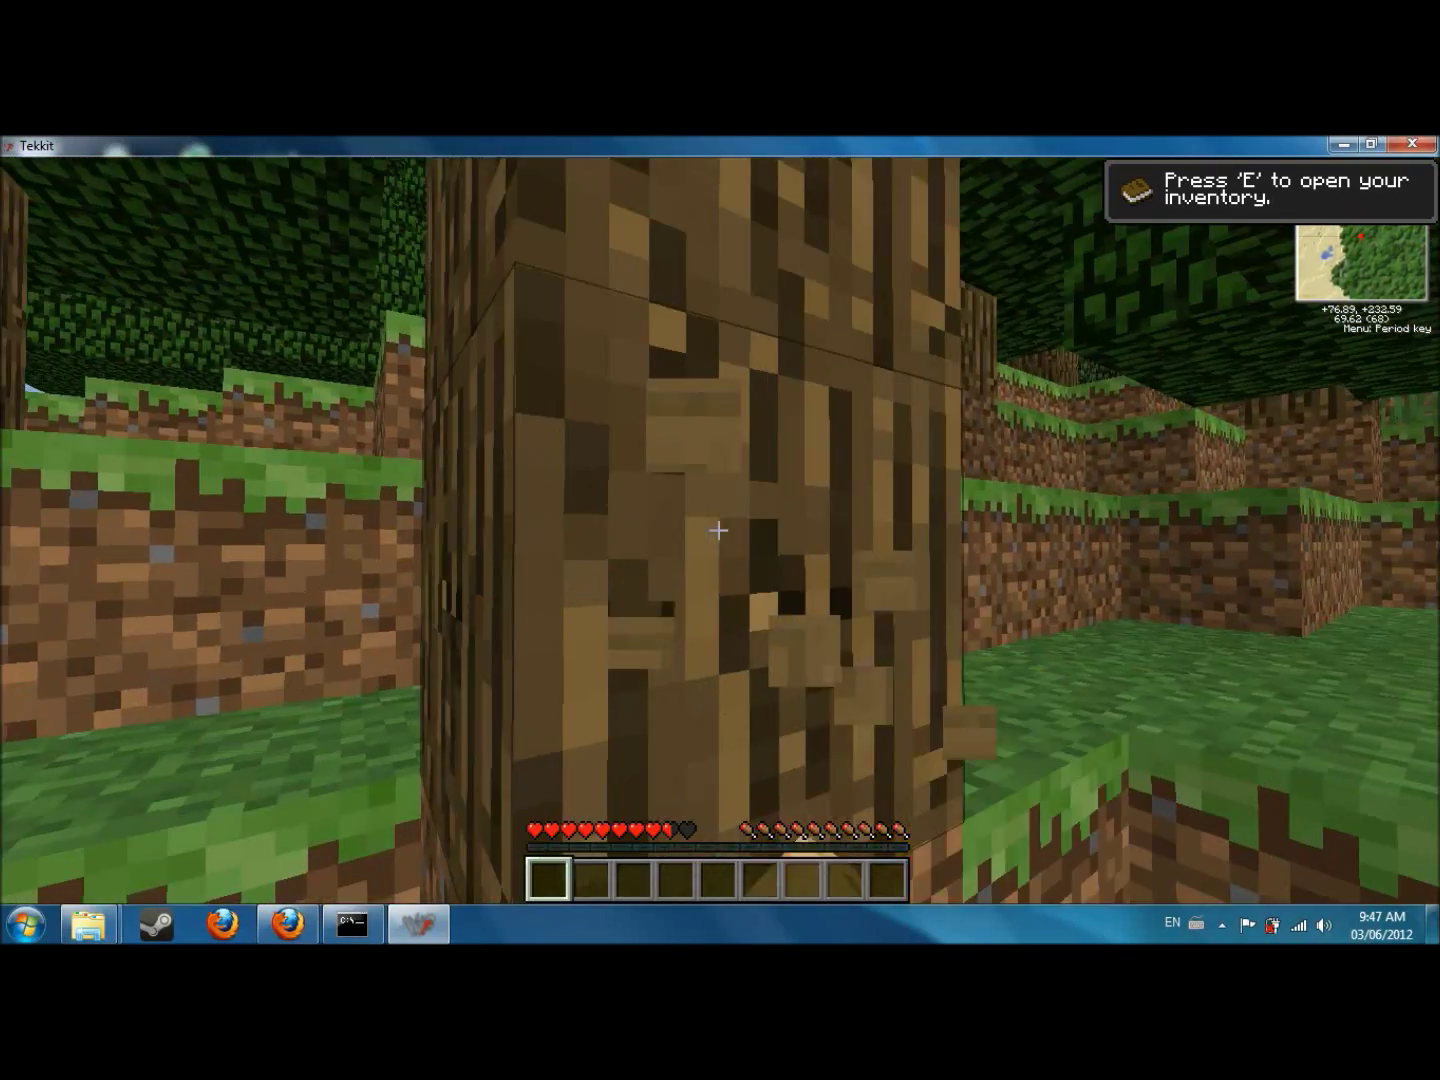
Pause the game to look over its options, leave them as they are, and return to the game
{"action": "key", "text": "Escape"}
{"action": "left_click", "coordinate": [718, 530]}
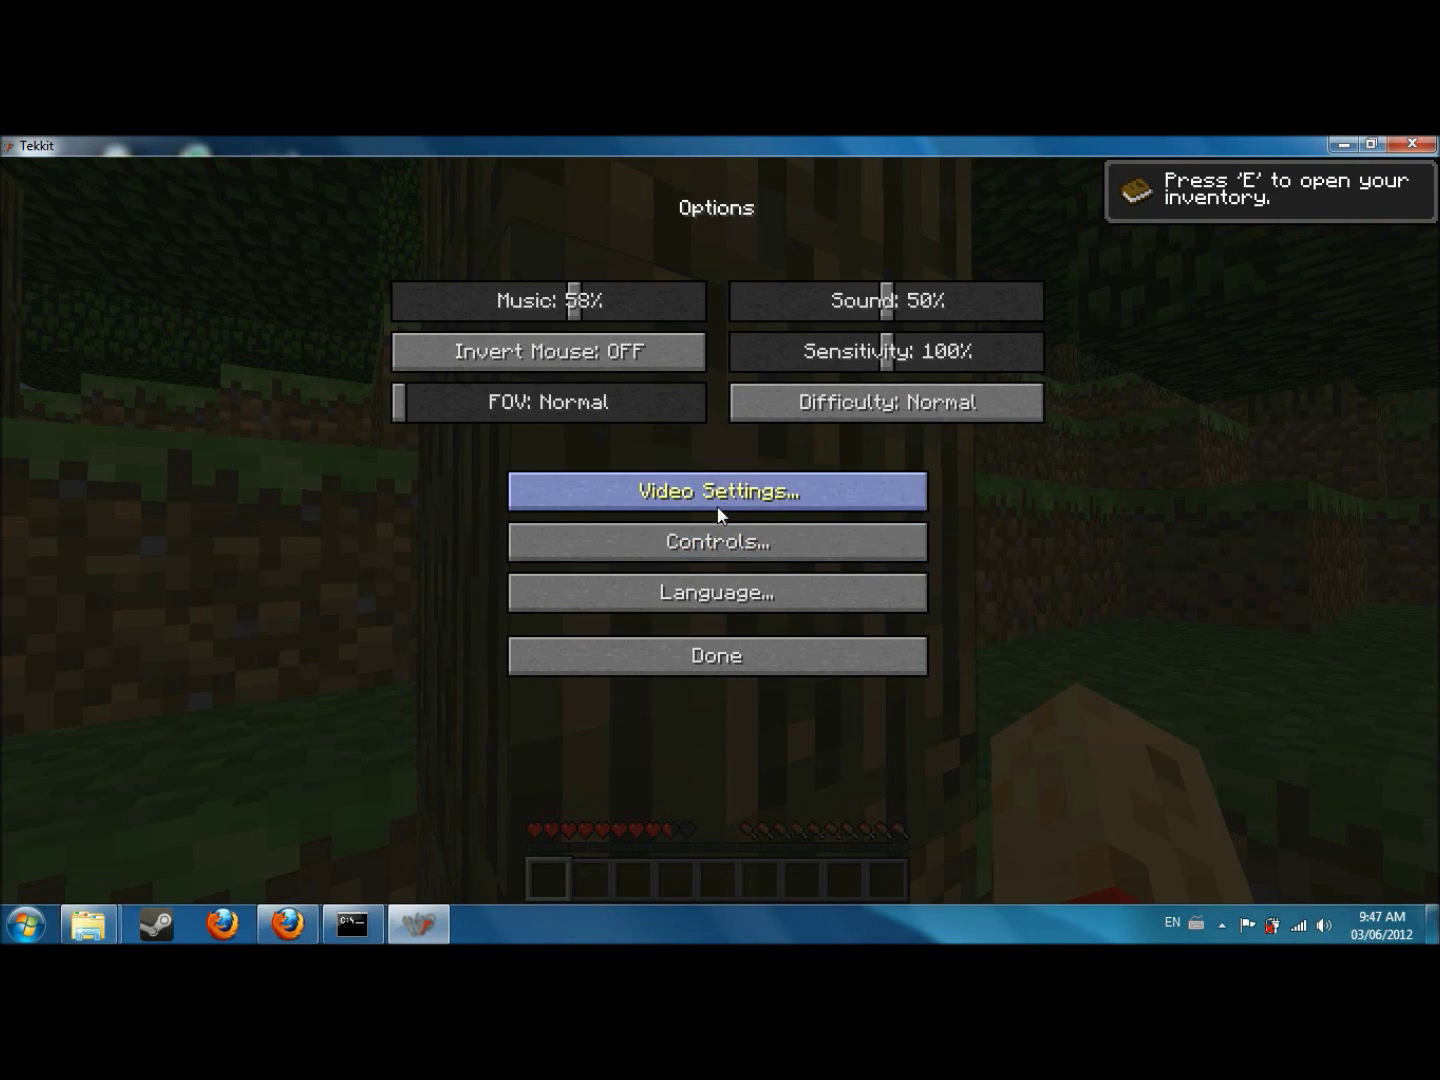
{"action": "left_click", "coordinate": [716, 507]}
{"action": "left_click", "coordinate": [674, 686]}
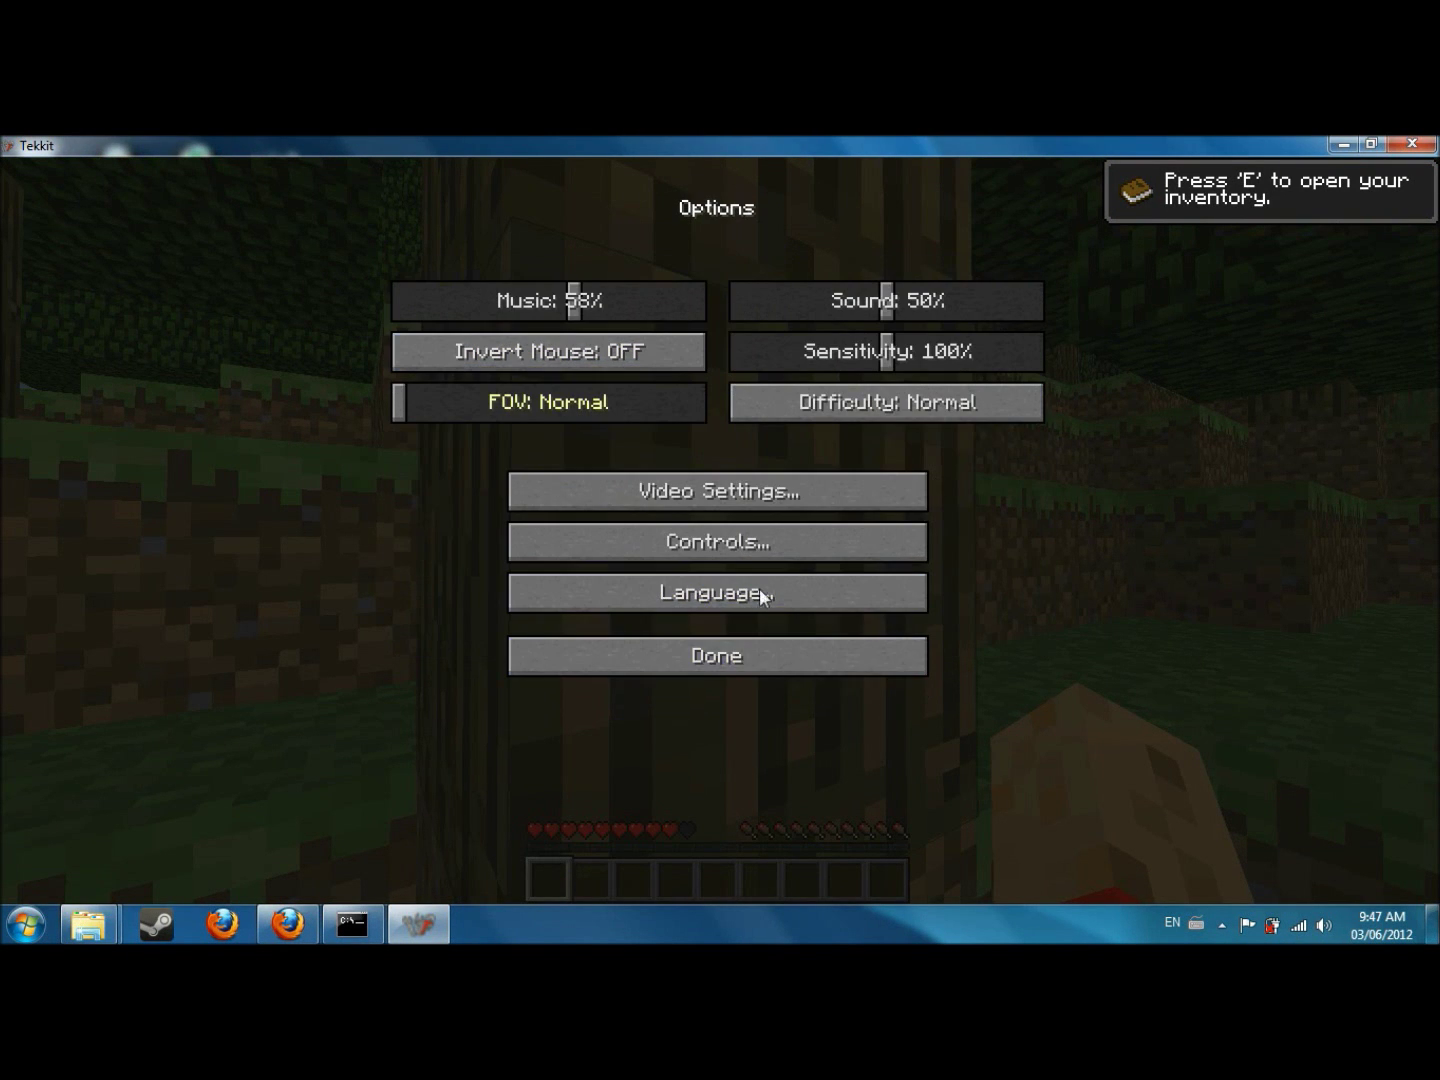
{"action": "left_click", "coordinate": [774, 660]}
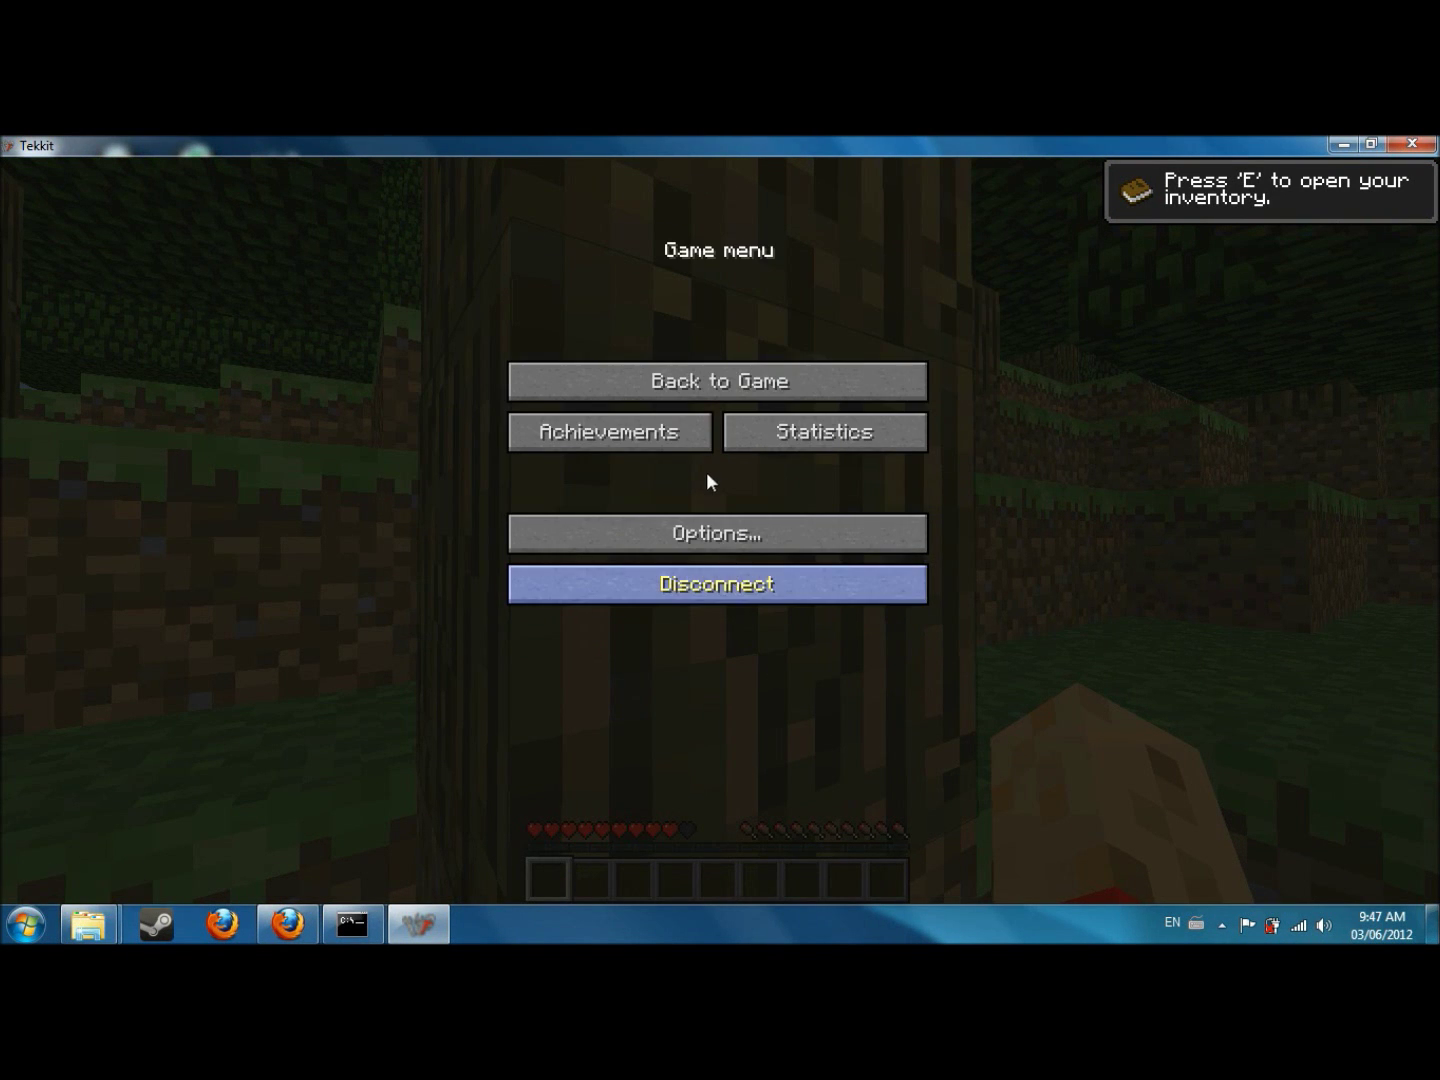
{"action": "left_click", "coordinate": [615, 381]}
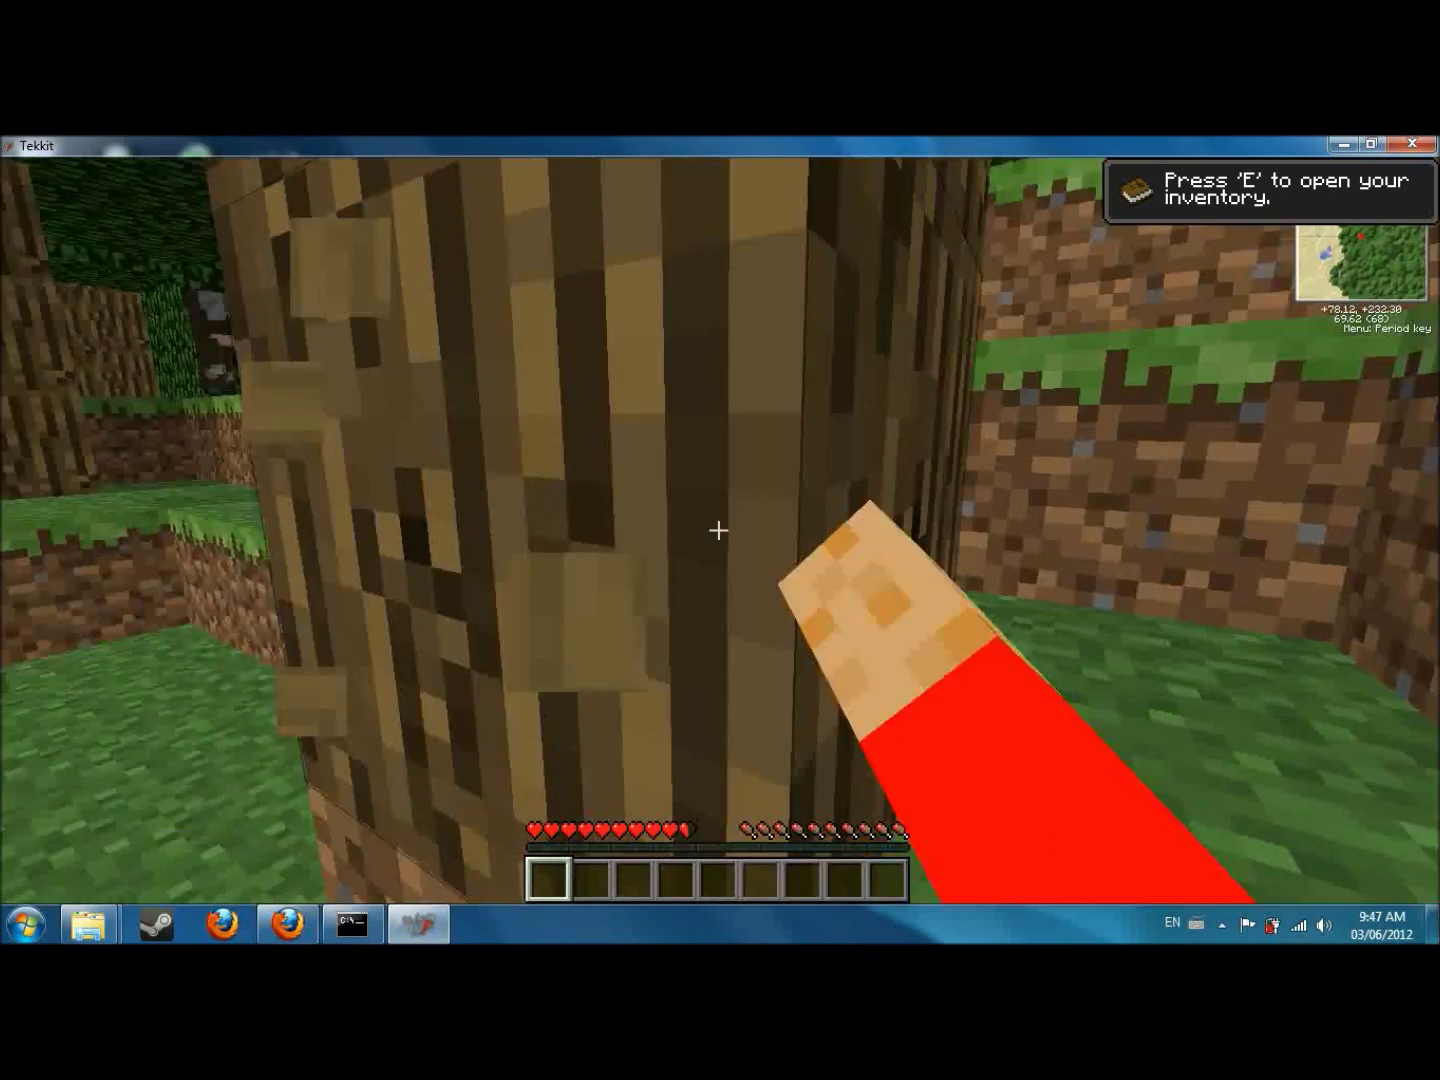
Harvest wood from the tree trunk and disconnect from the Tekkit server
{"action": "left_click_drag", "start_coordinate": [718, 530], "coordinate": [718, 530]}
{"action": "key", "text": "Escape"}
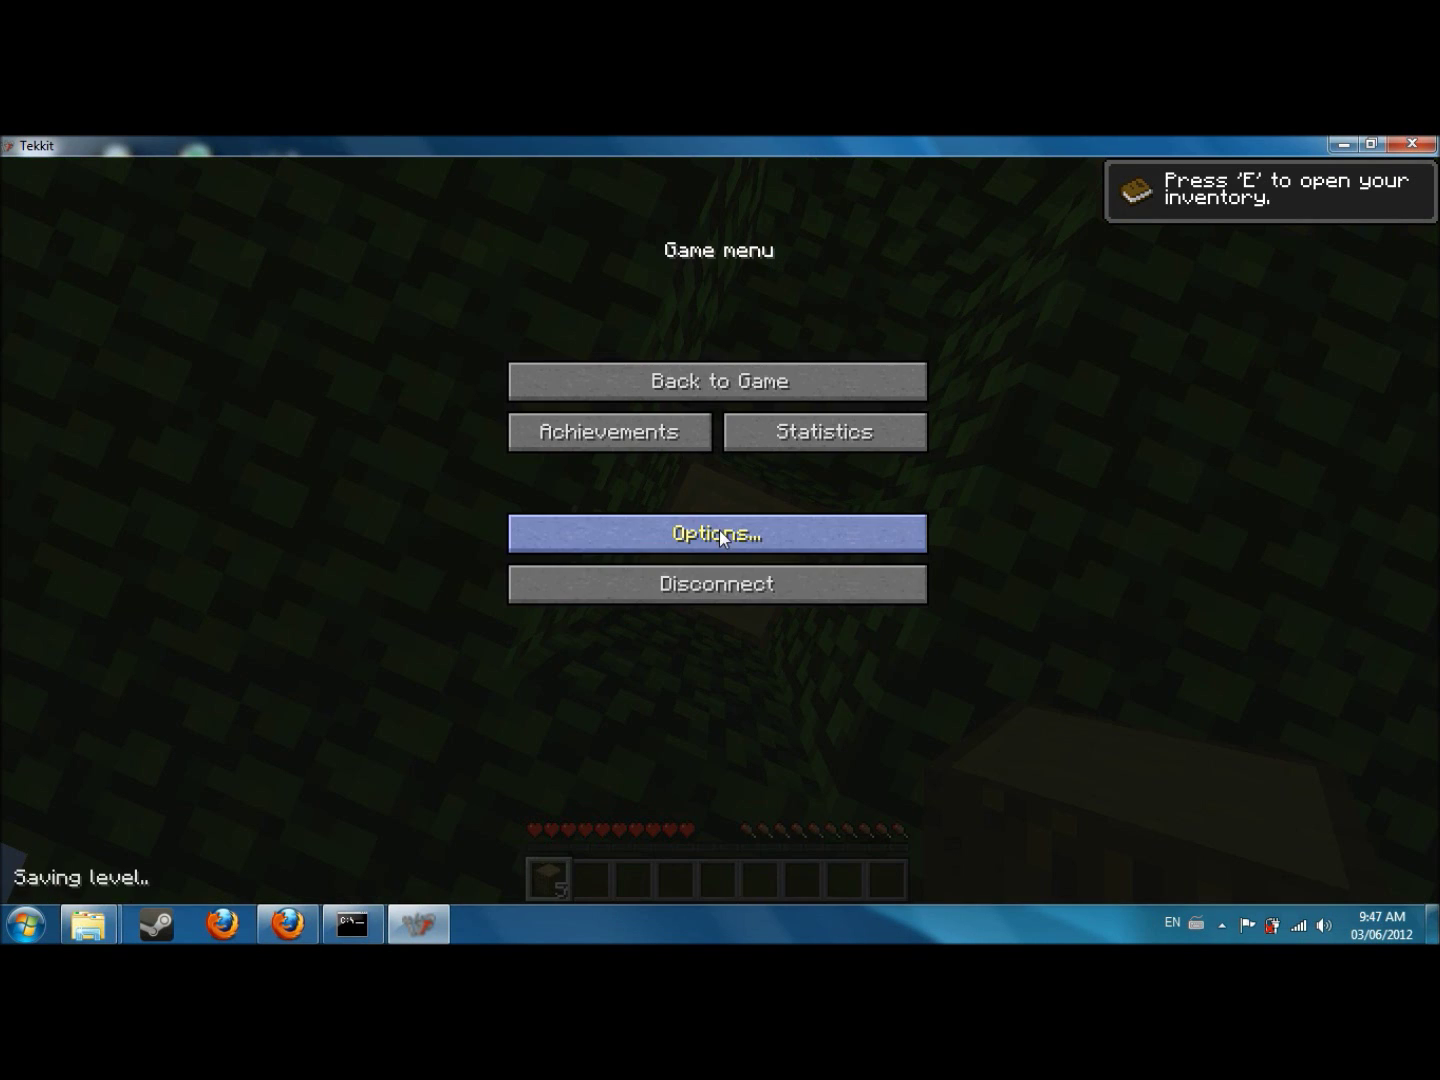
{"action": "left_click", "coordinate": [702, 588]}
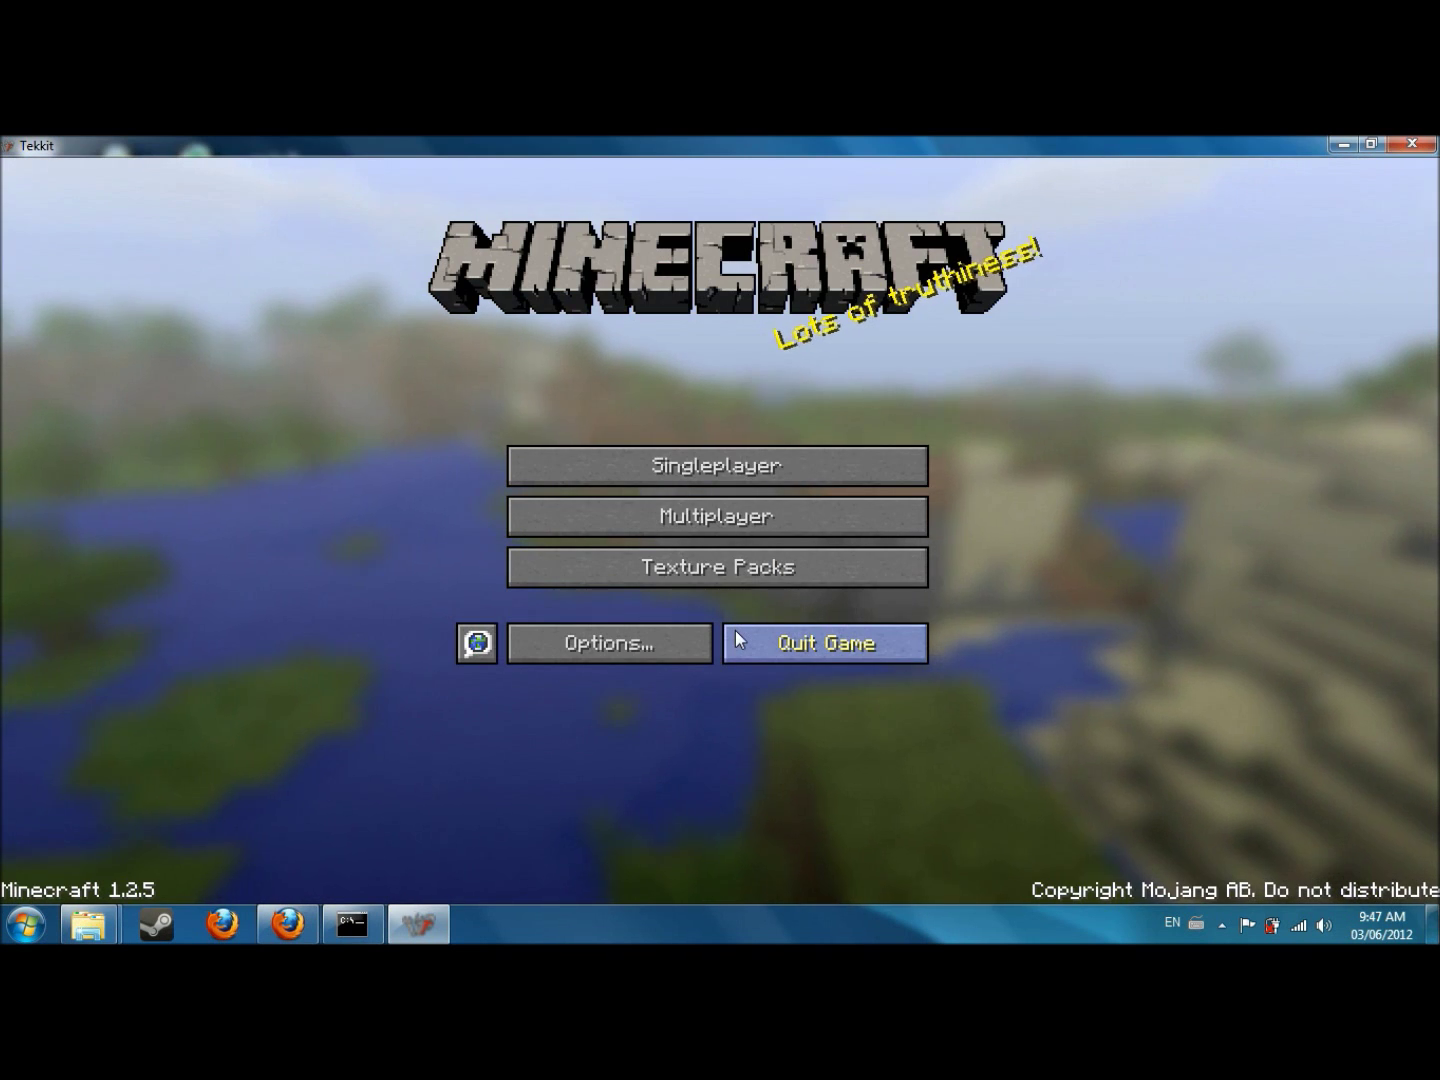
Minimize the game and check the latest log entries in the server's command window, minimizing it again when done
{"action": "left_click", "coordinate": [1341, 144]}
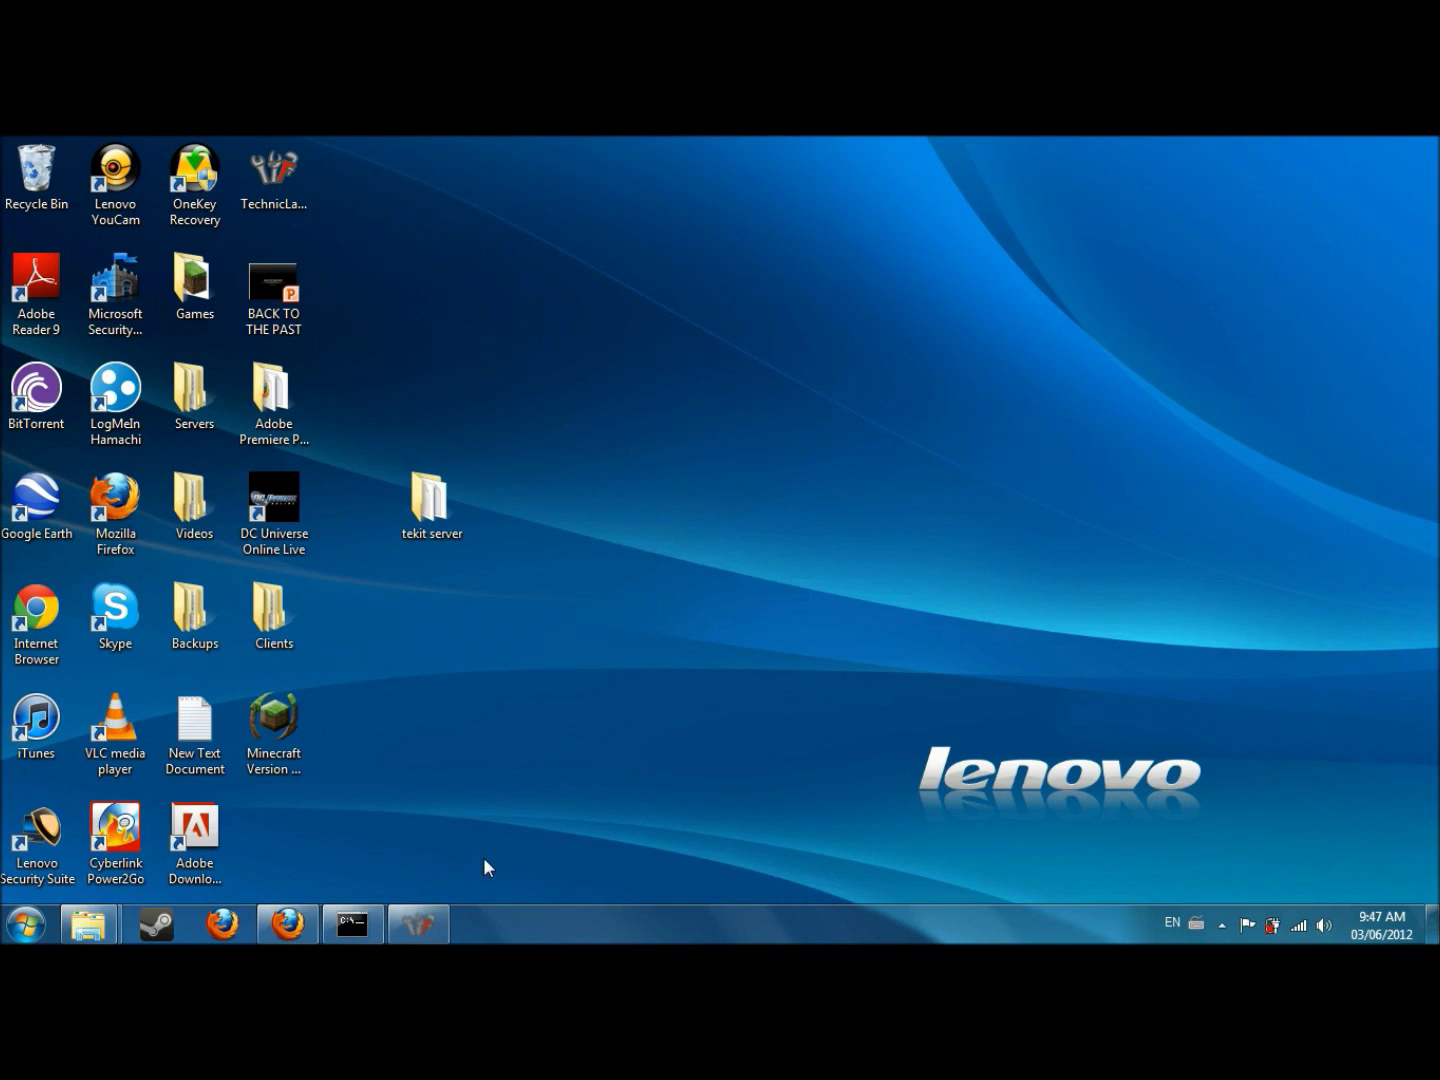
{"action": "left_click", "coordinate": [352, 924]}
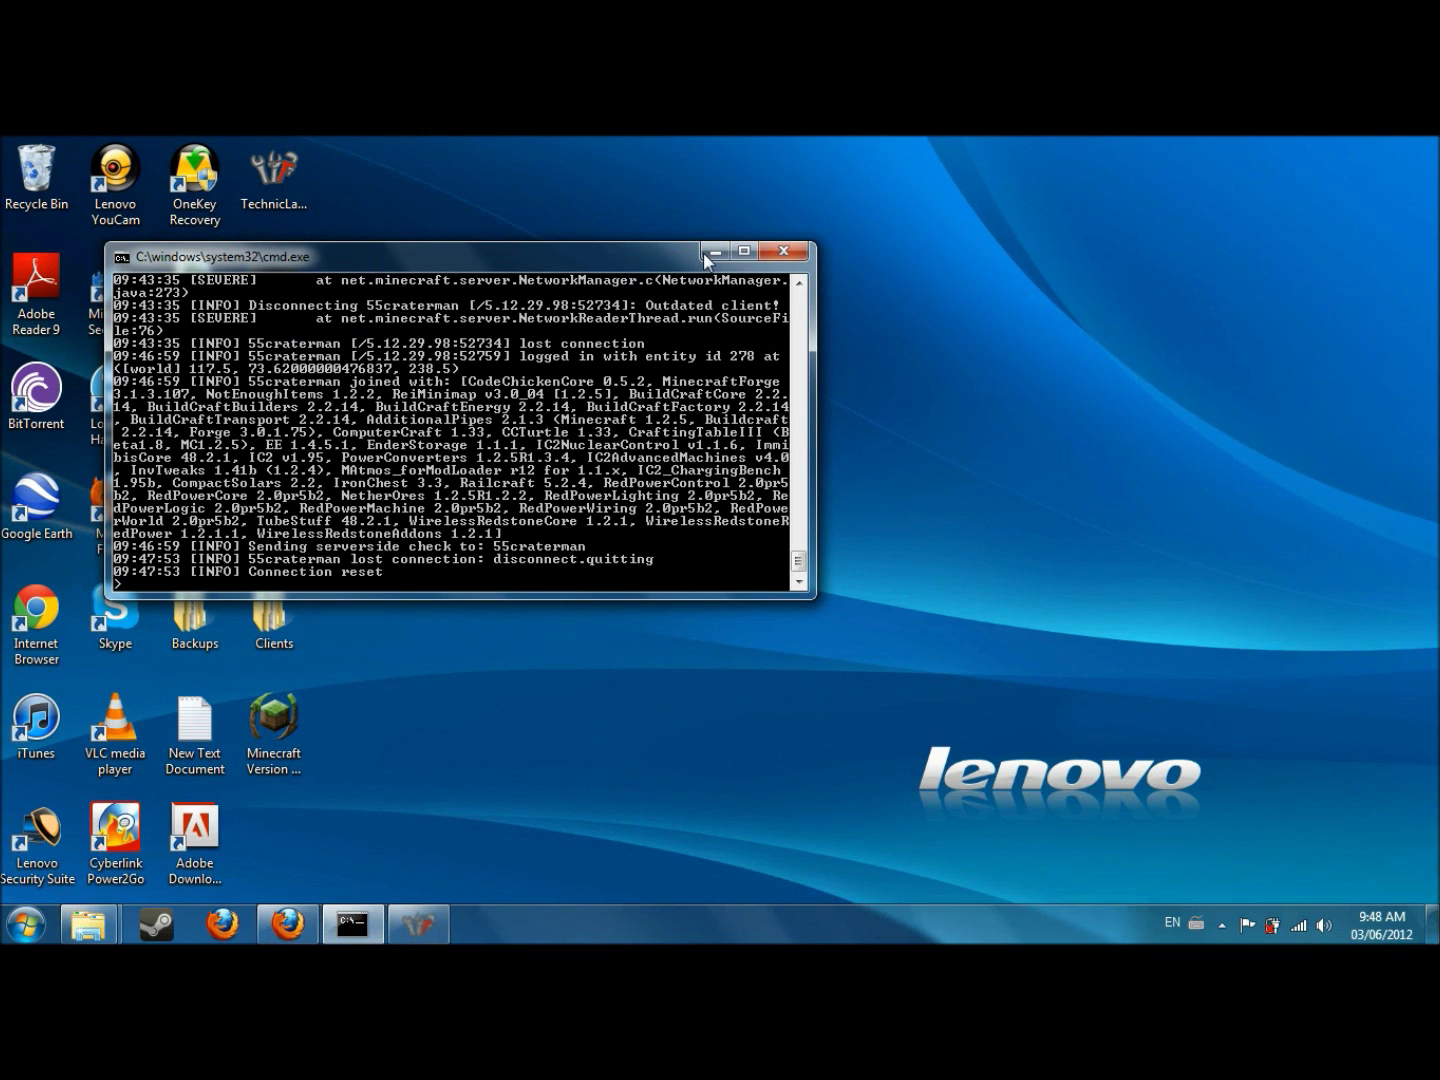
{"action": "left_click", "coordinate": [714, 253]}
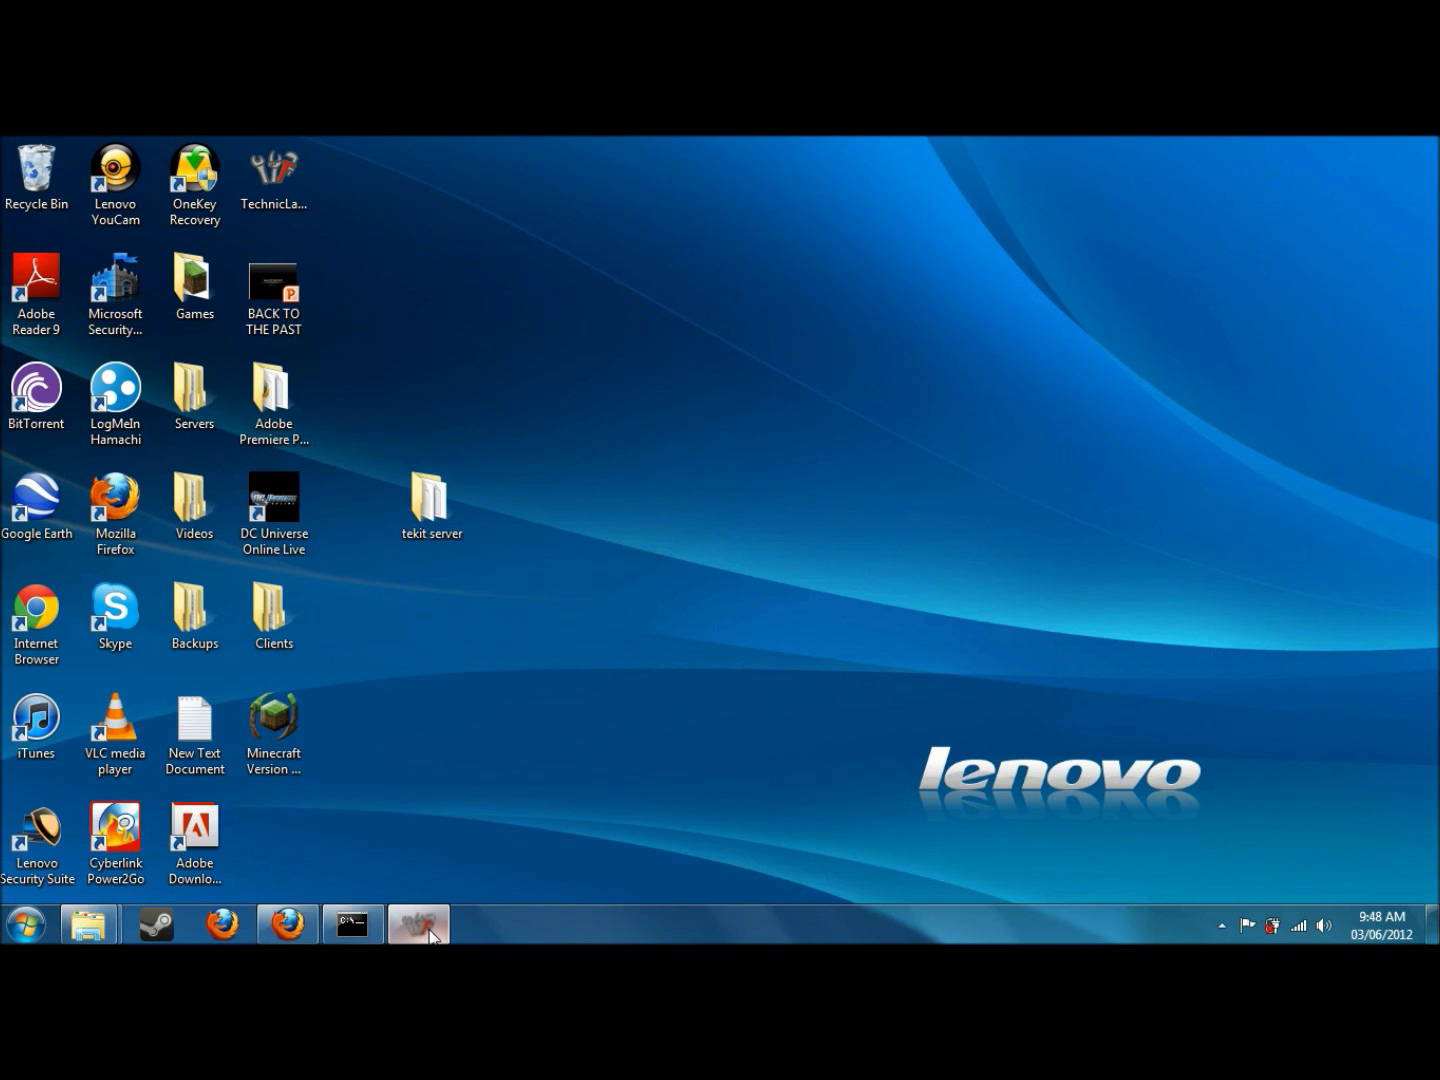
Quit the Tekkit game and start the Technic Launcher again from the desktop, allowing the unverified program to run
{"action": "left_click", "coordinate": [419, 924]}
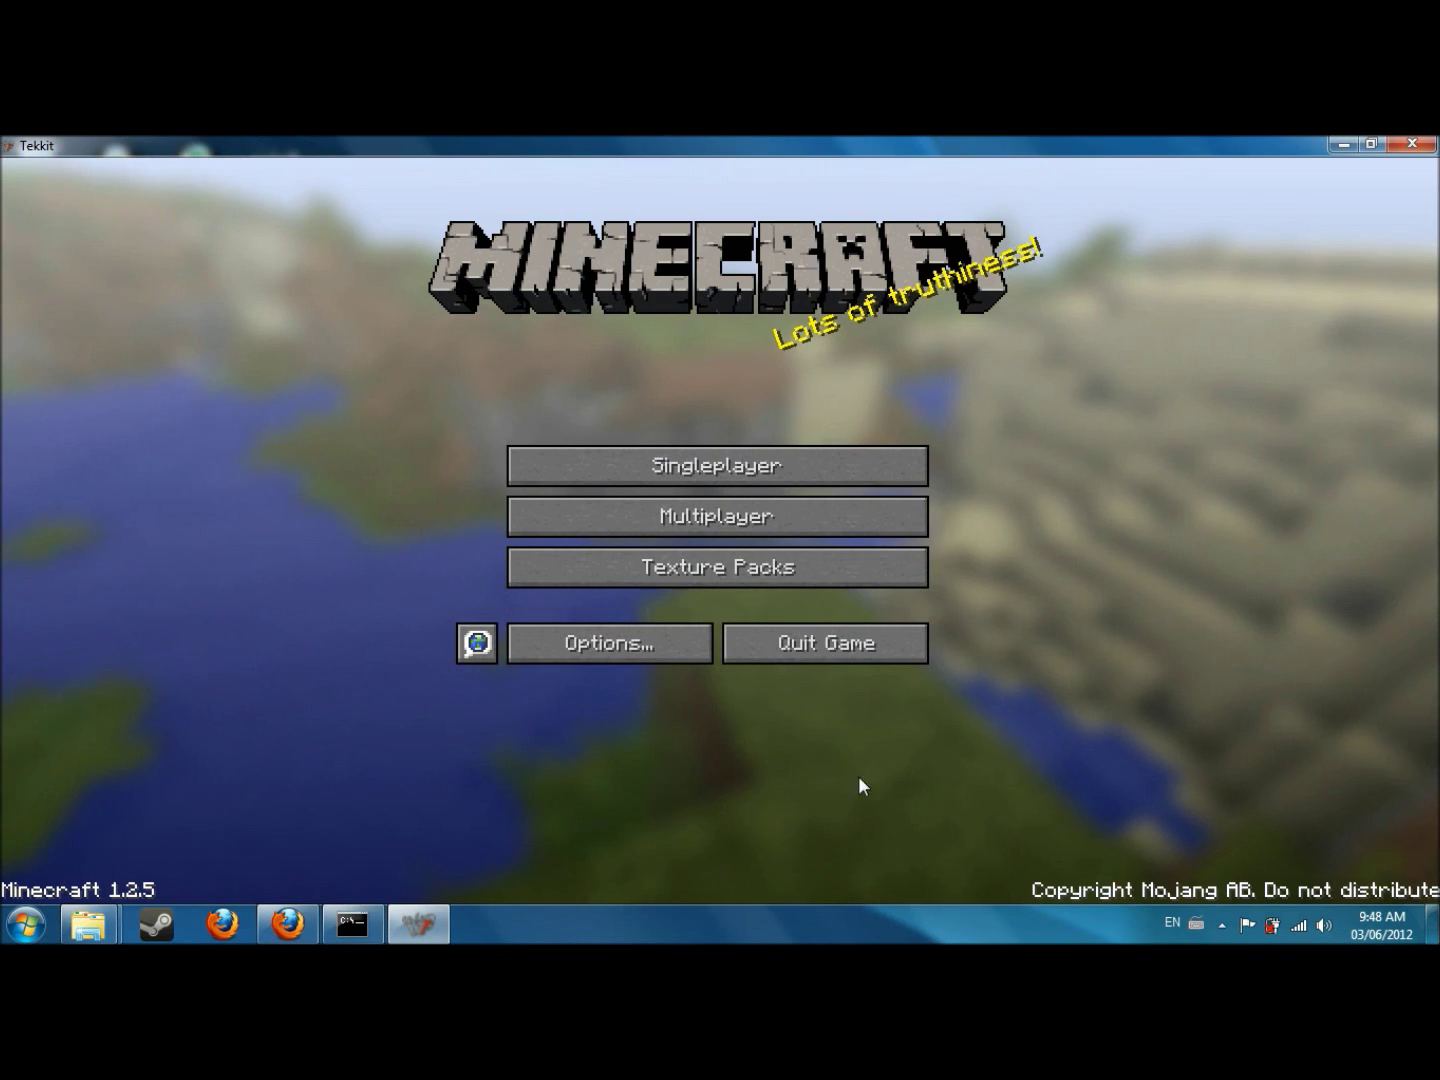
{"action": "left_click", "coordinate": [836, 649]}
{"action": "double_click", "coordinate": [290, 196]}
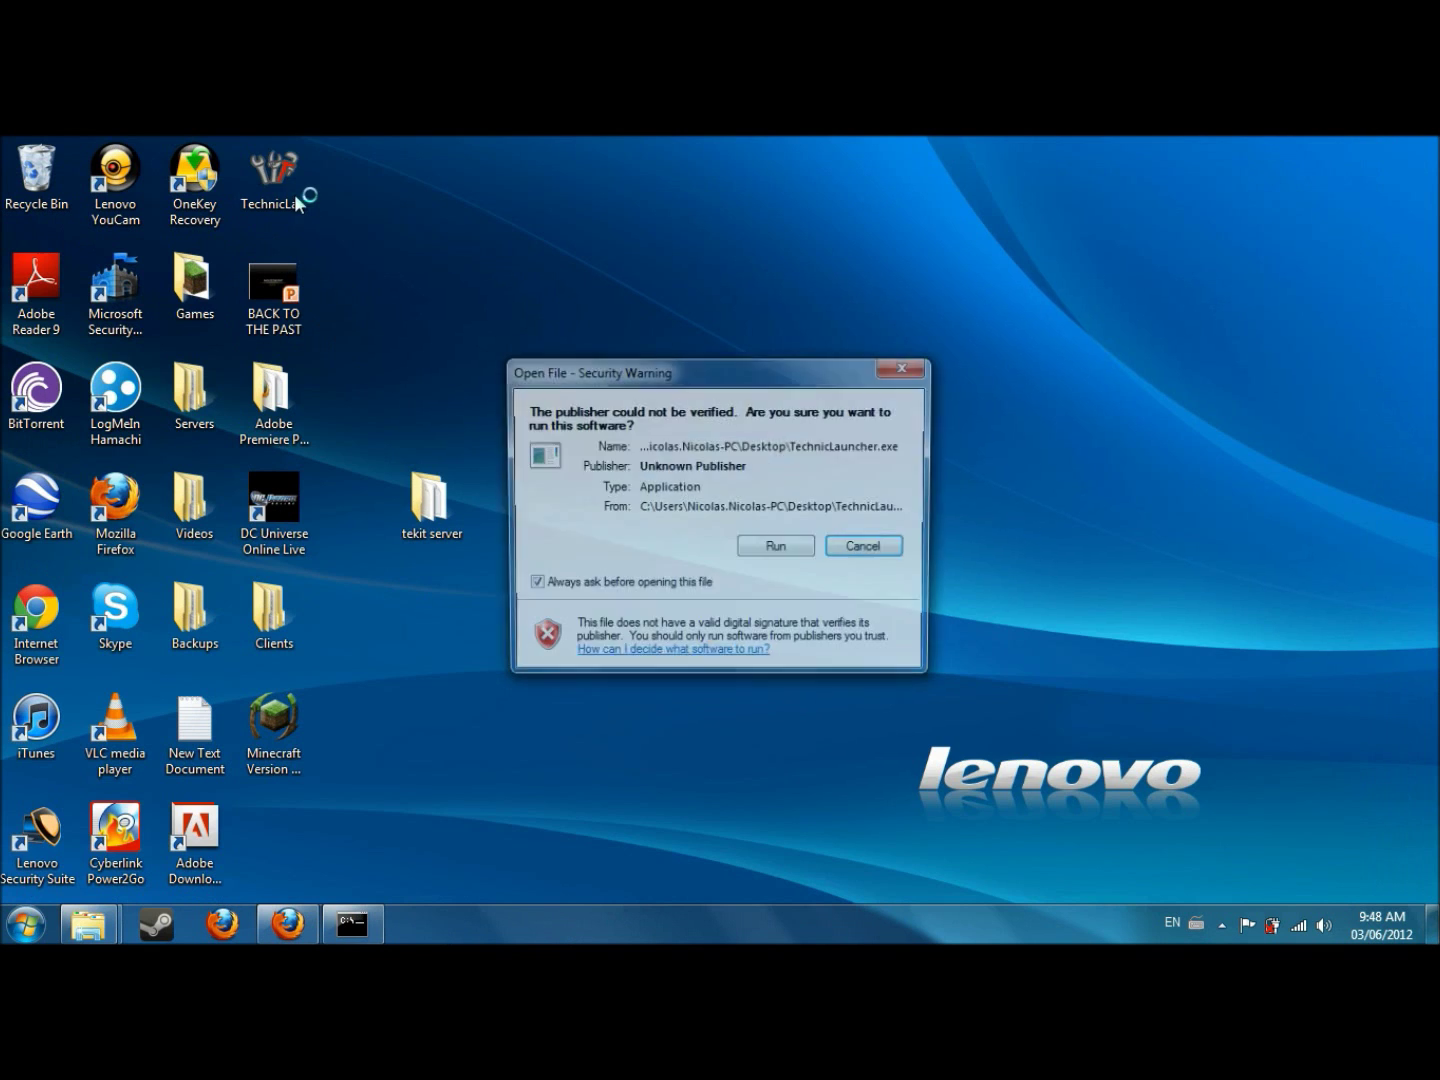
{"action": "left_click", "coordinate": [798, 551]}
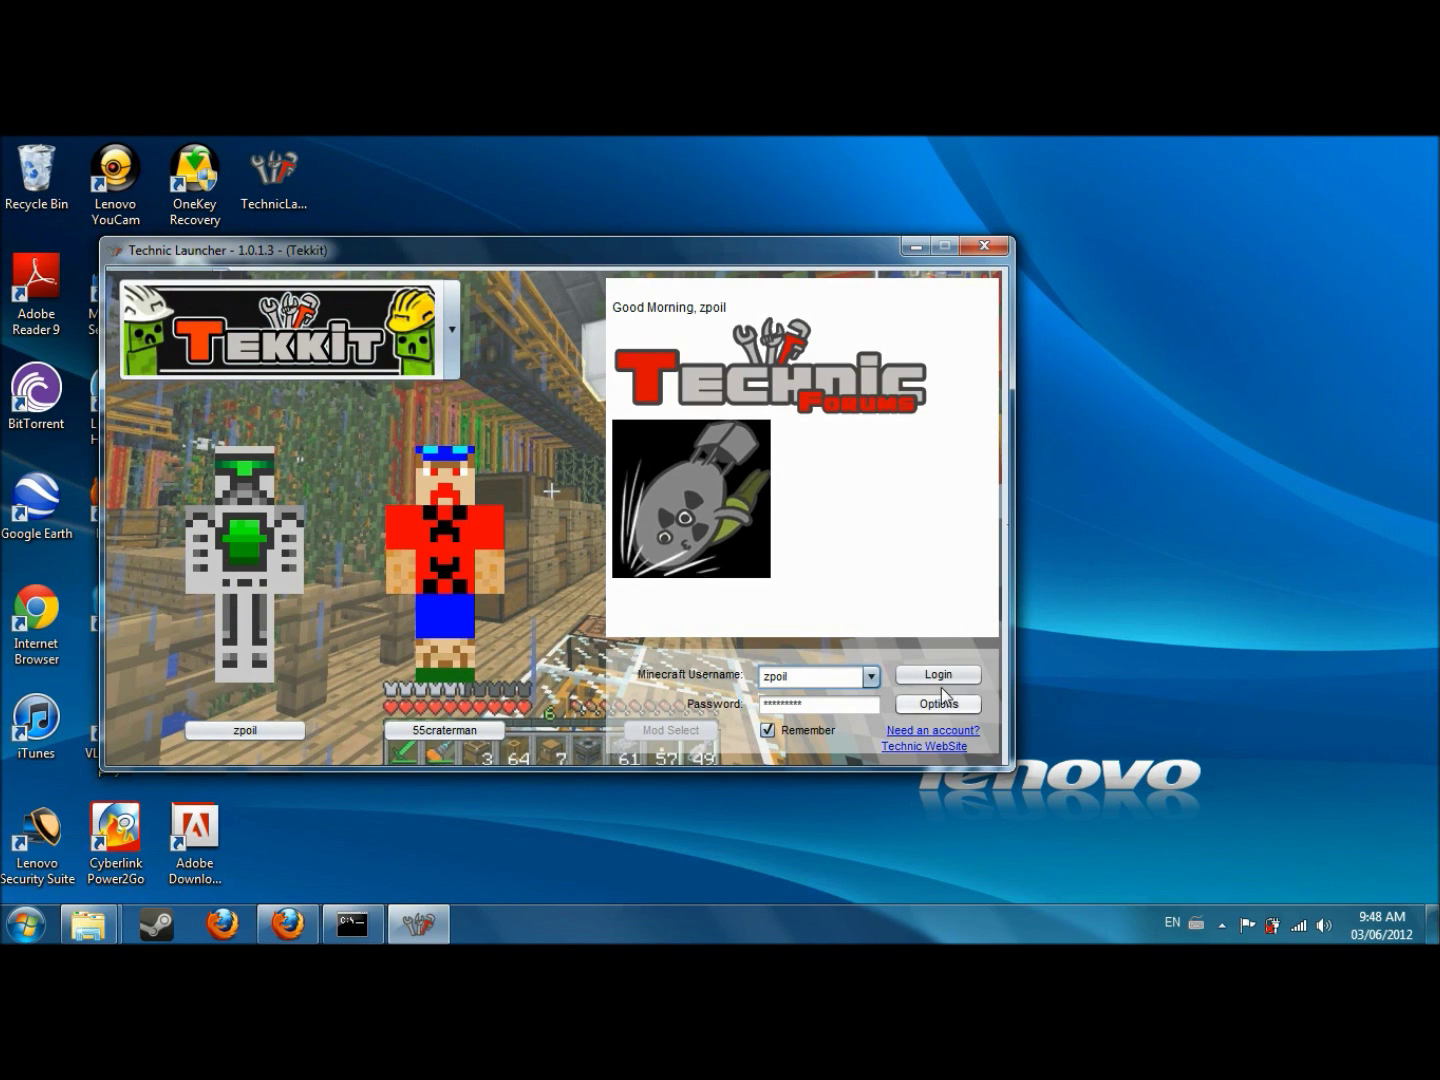
Select Always use development builds in the launcher settings, look at the memory allocation choices, and confirm the settings
{"action": "left_click", "coordinate": [939, 705]}
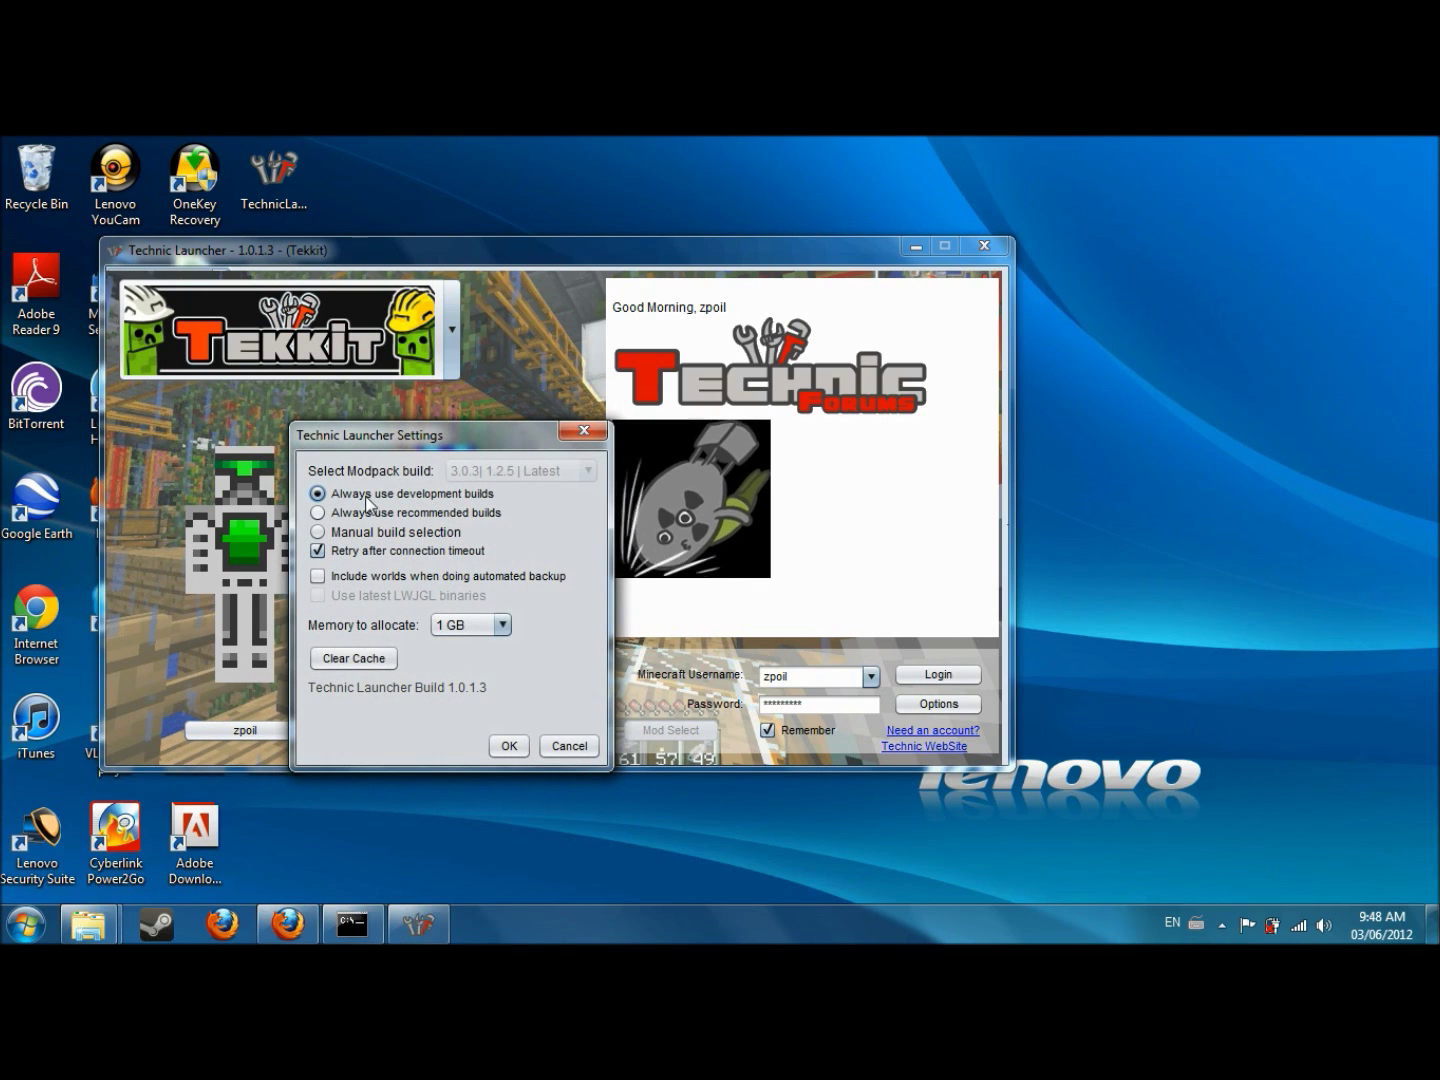
{"action": "left_click", "coordinate": [419, 494]}
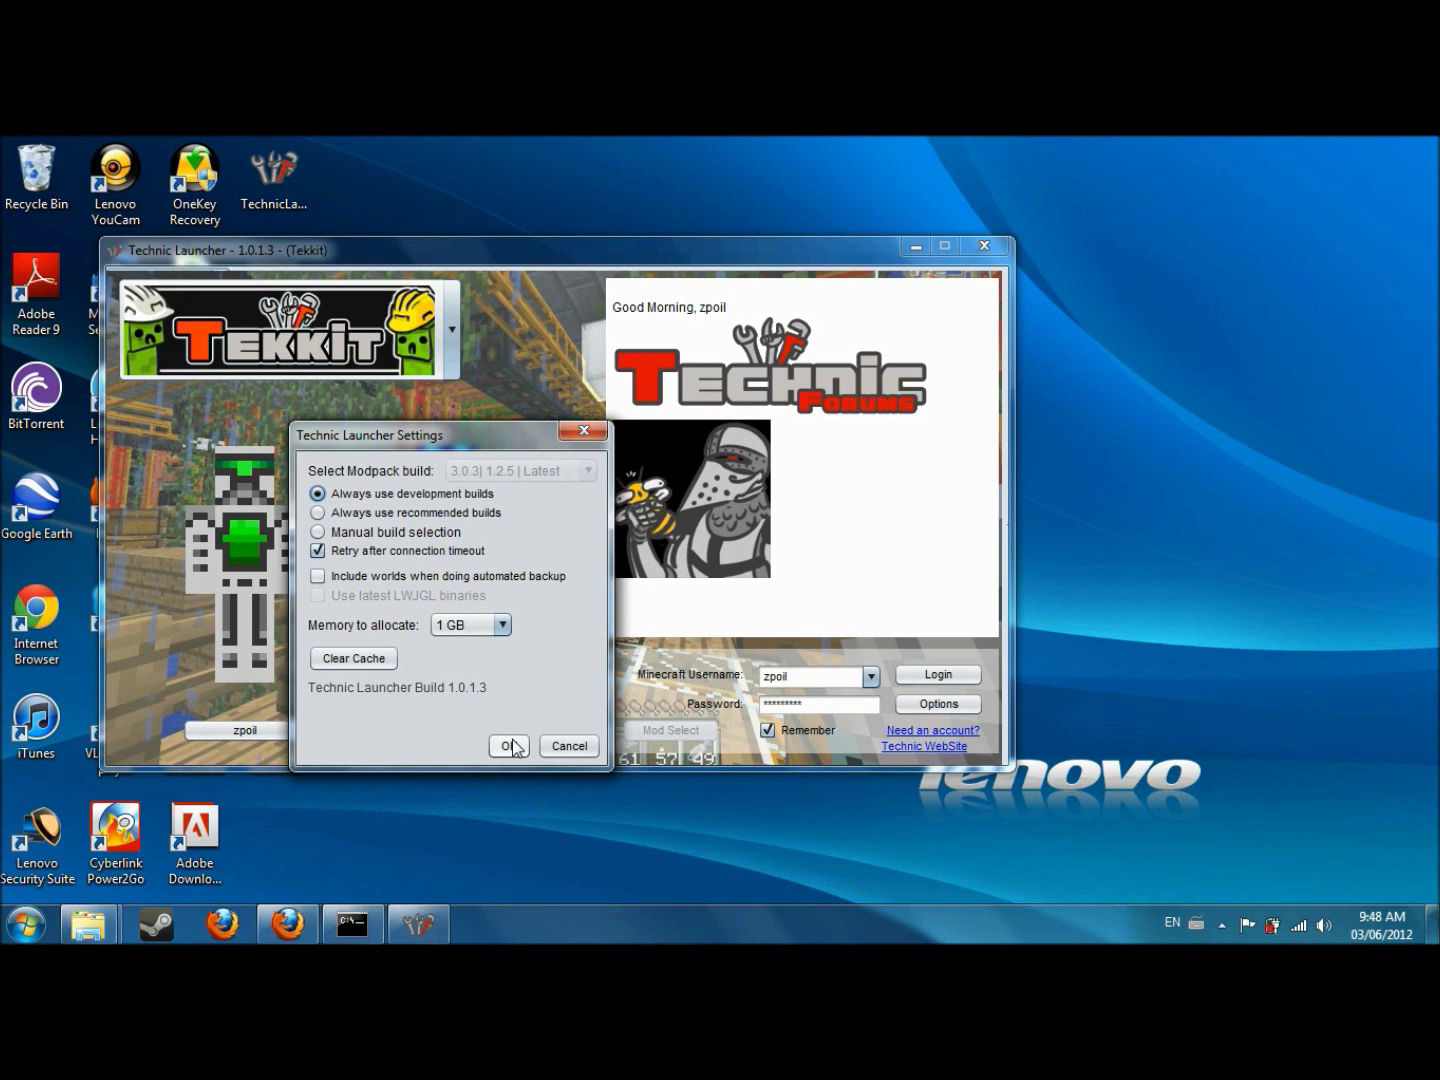
{"action": "left_click", "coordinate": [500, 625]}
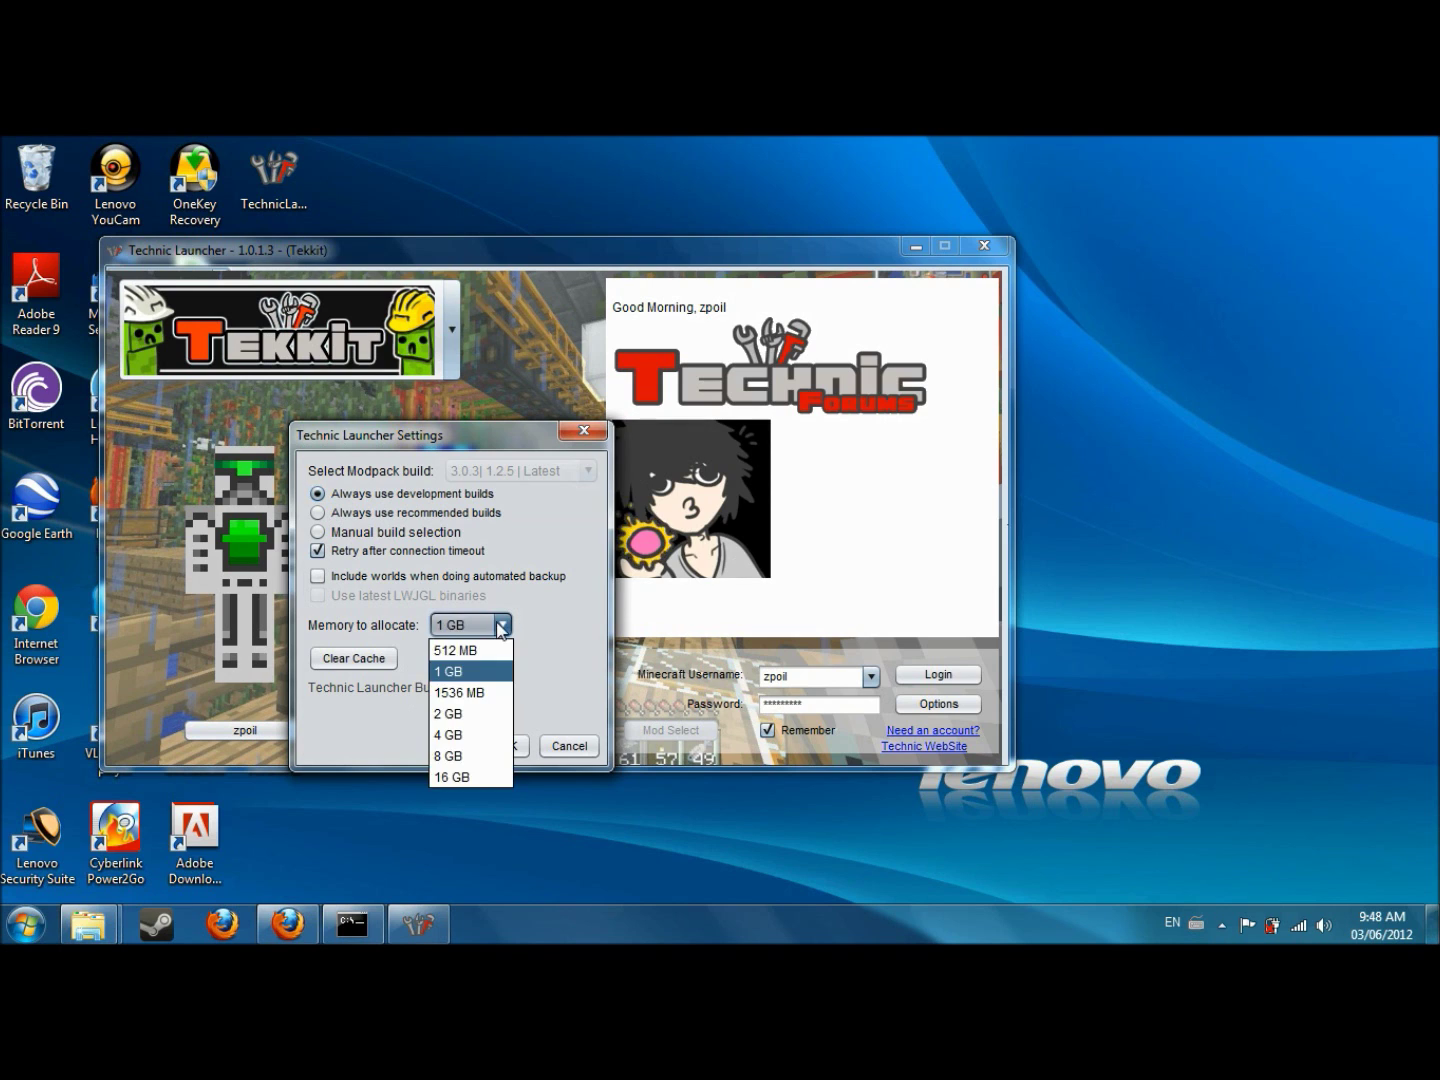
{"action": "left_click", "coordinate": [497, 627]}
{"action": "left_click", "coordinate": [502, 750]}
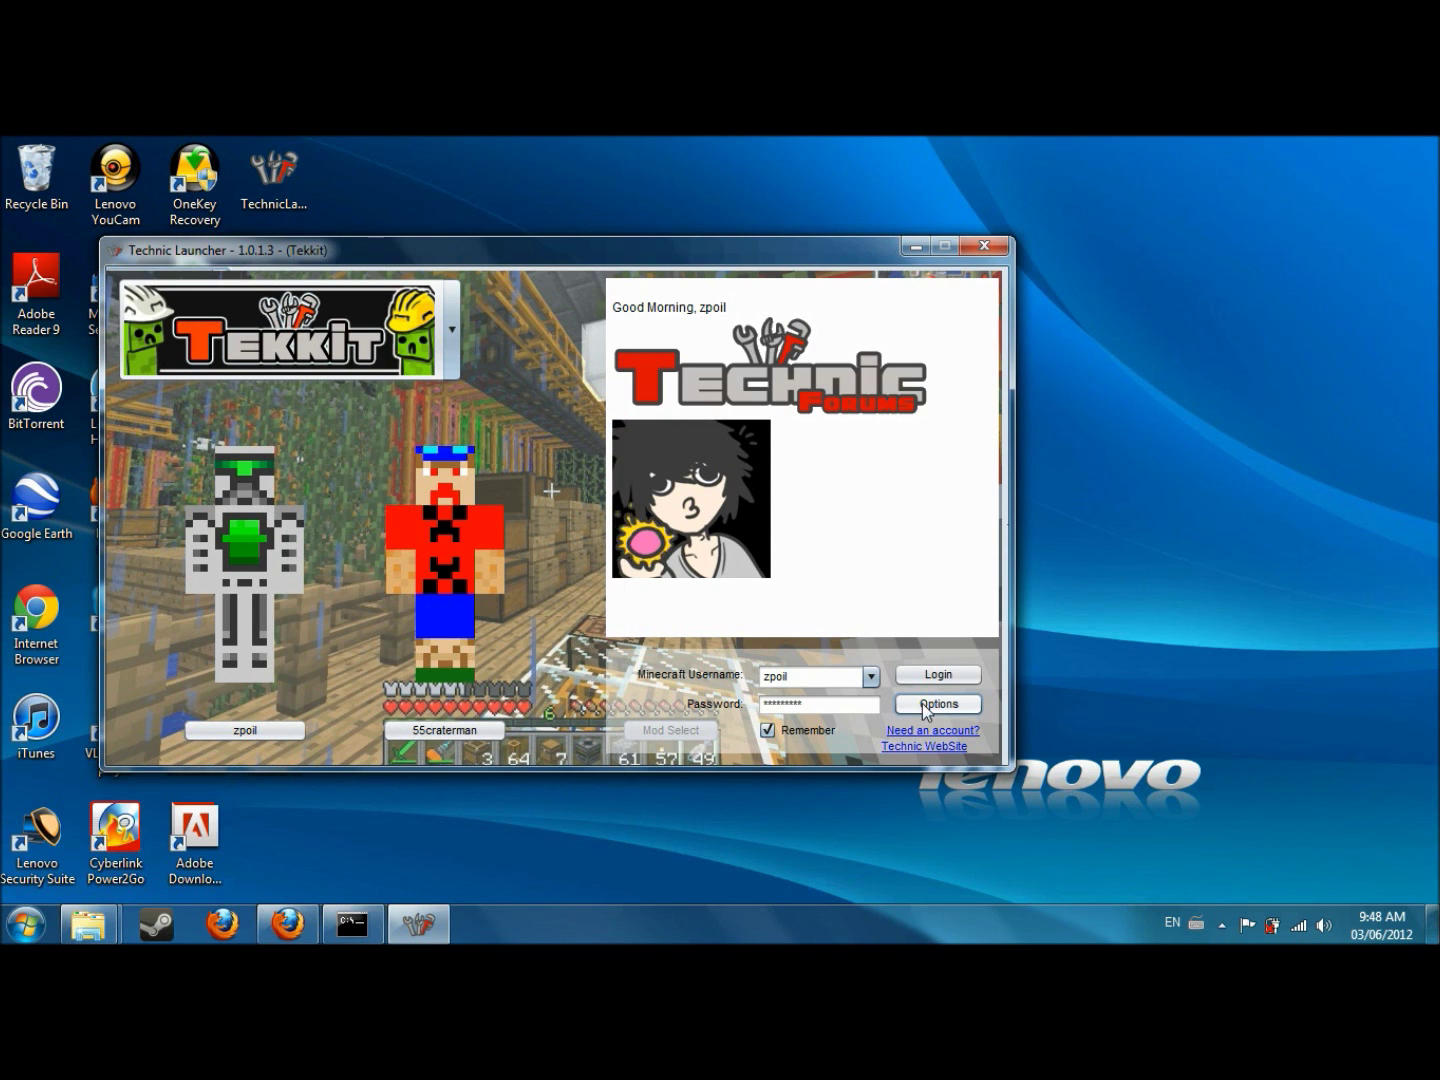
Try the preselected account, log in with the second saved account instead, and reposition the Tekkit game window on the desktop
{"action": "left_click", "coordinate": [956, 677]}
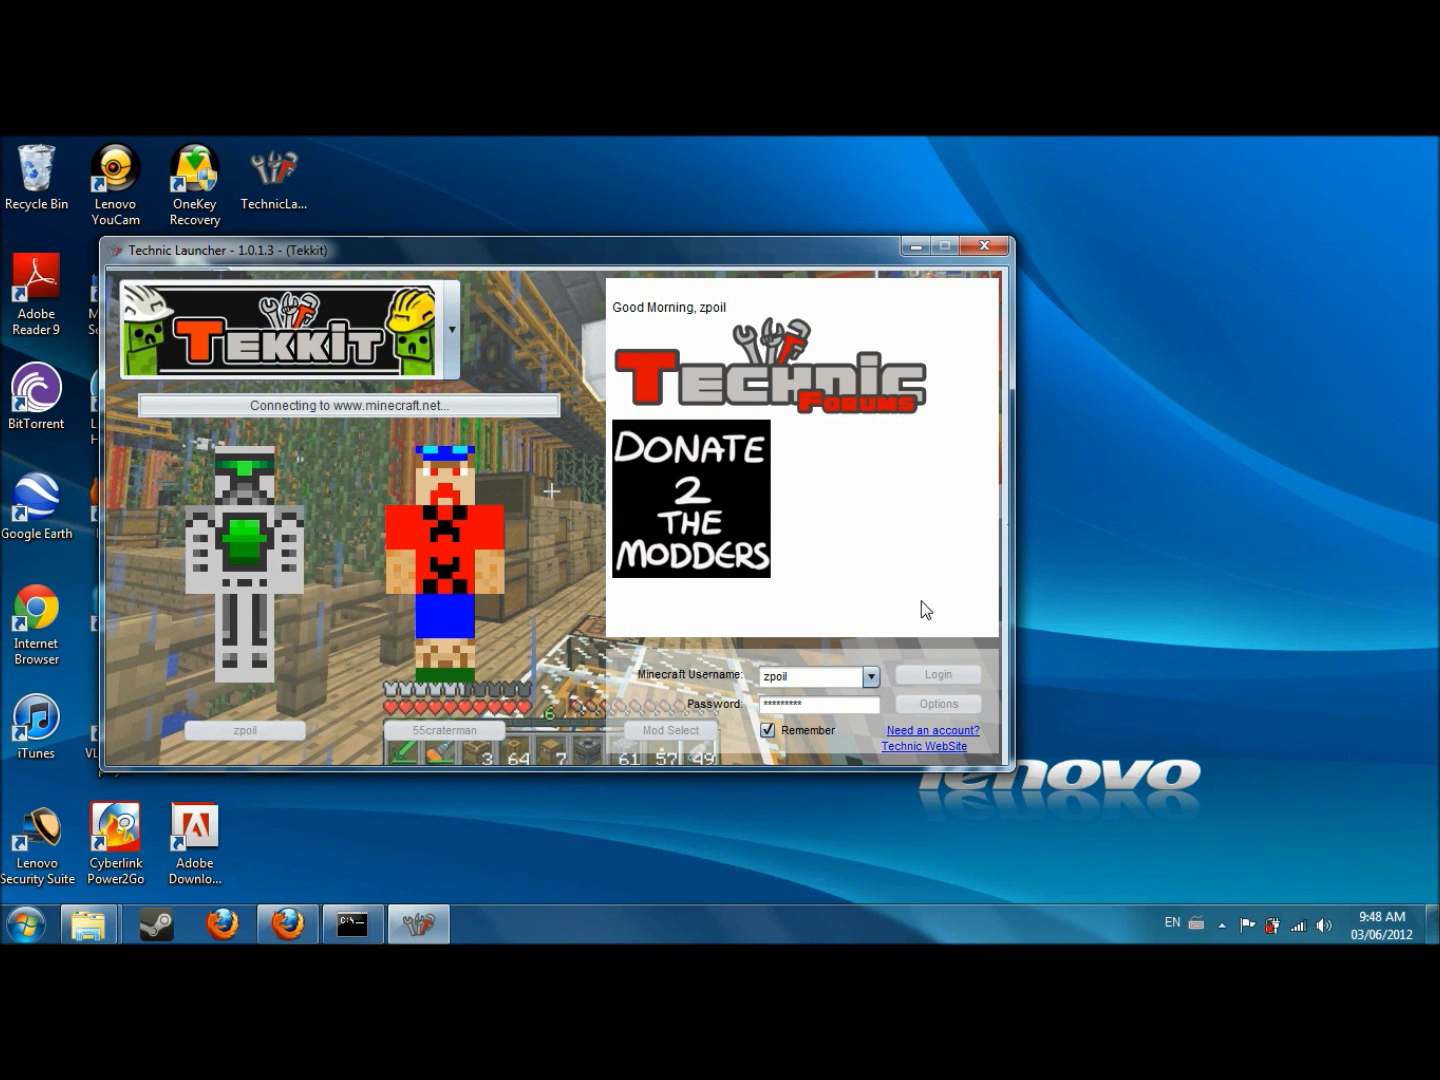
{"action": "left_click", "coordinate": [882, 562]}
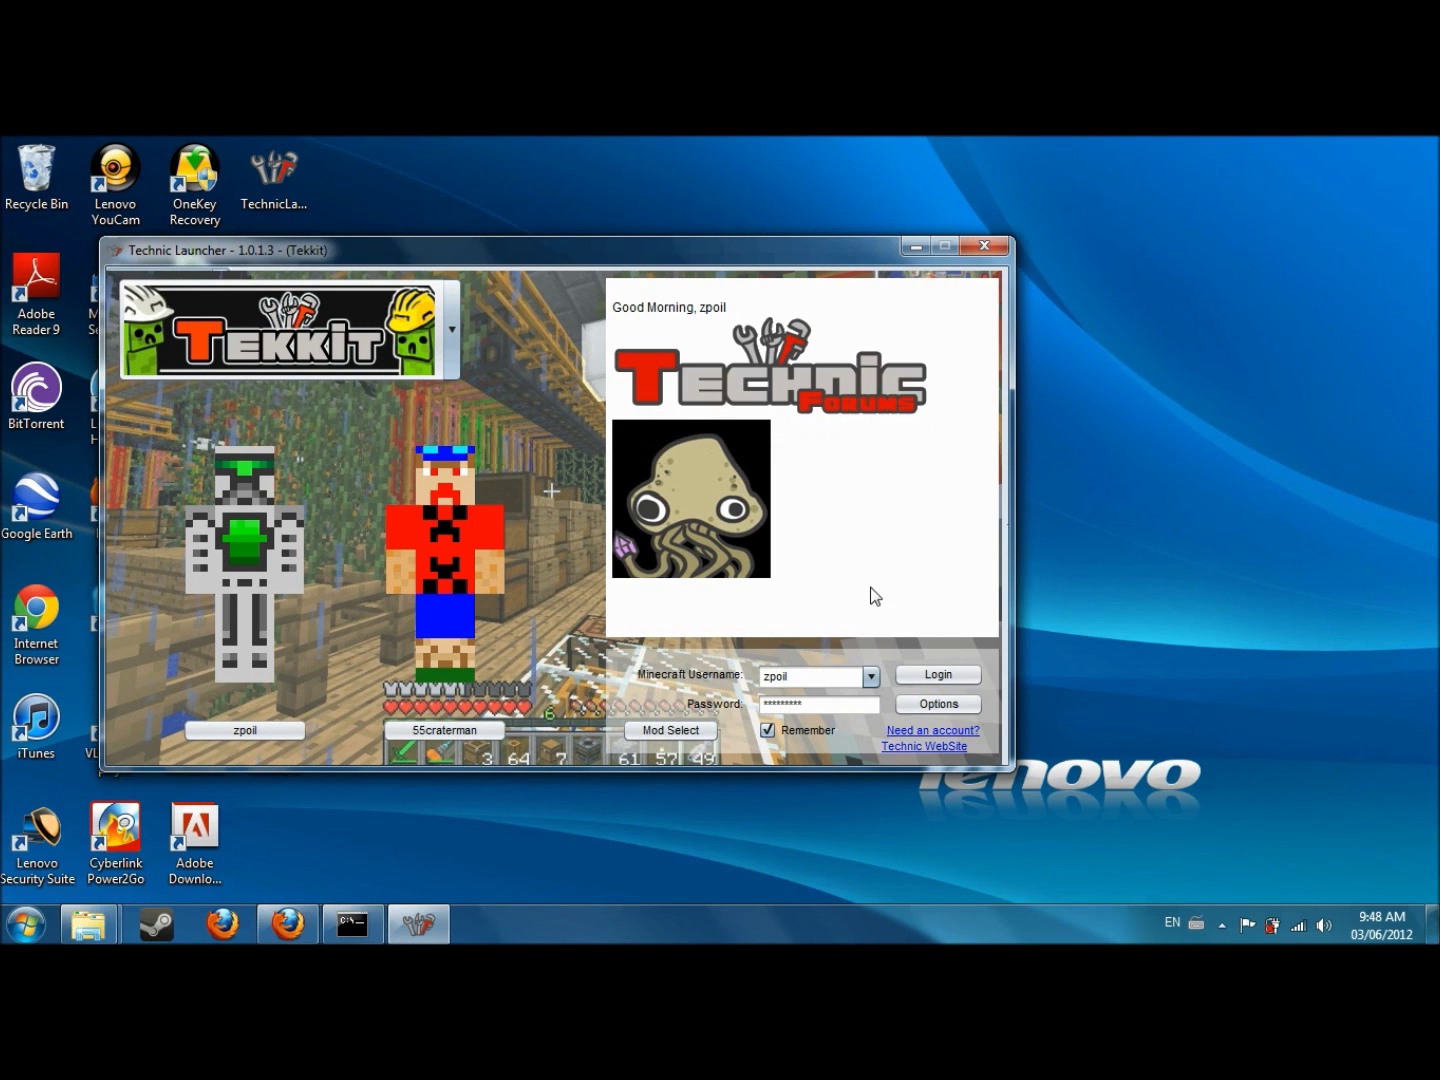
{"action": "left_click", "coordinate": [869, 678]}
{"action": "left_click", "coordinate": [829, 719]}
{"action": "left_click", "coordinate": [938, 674]}
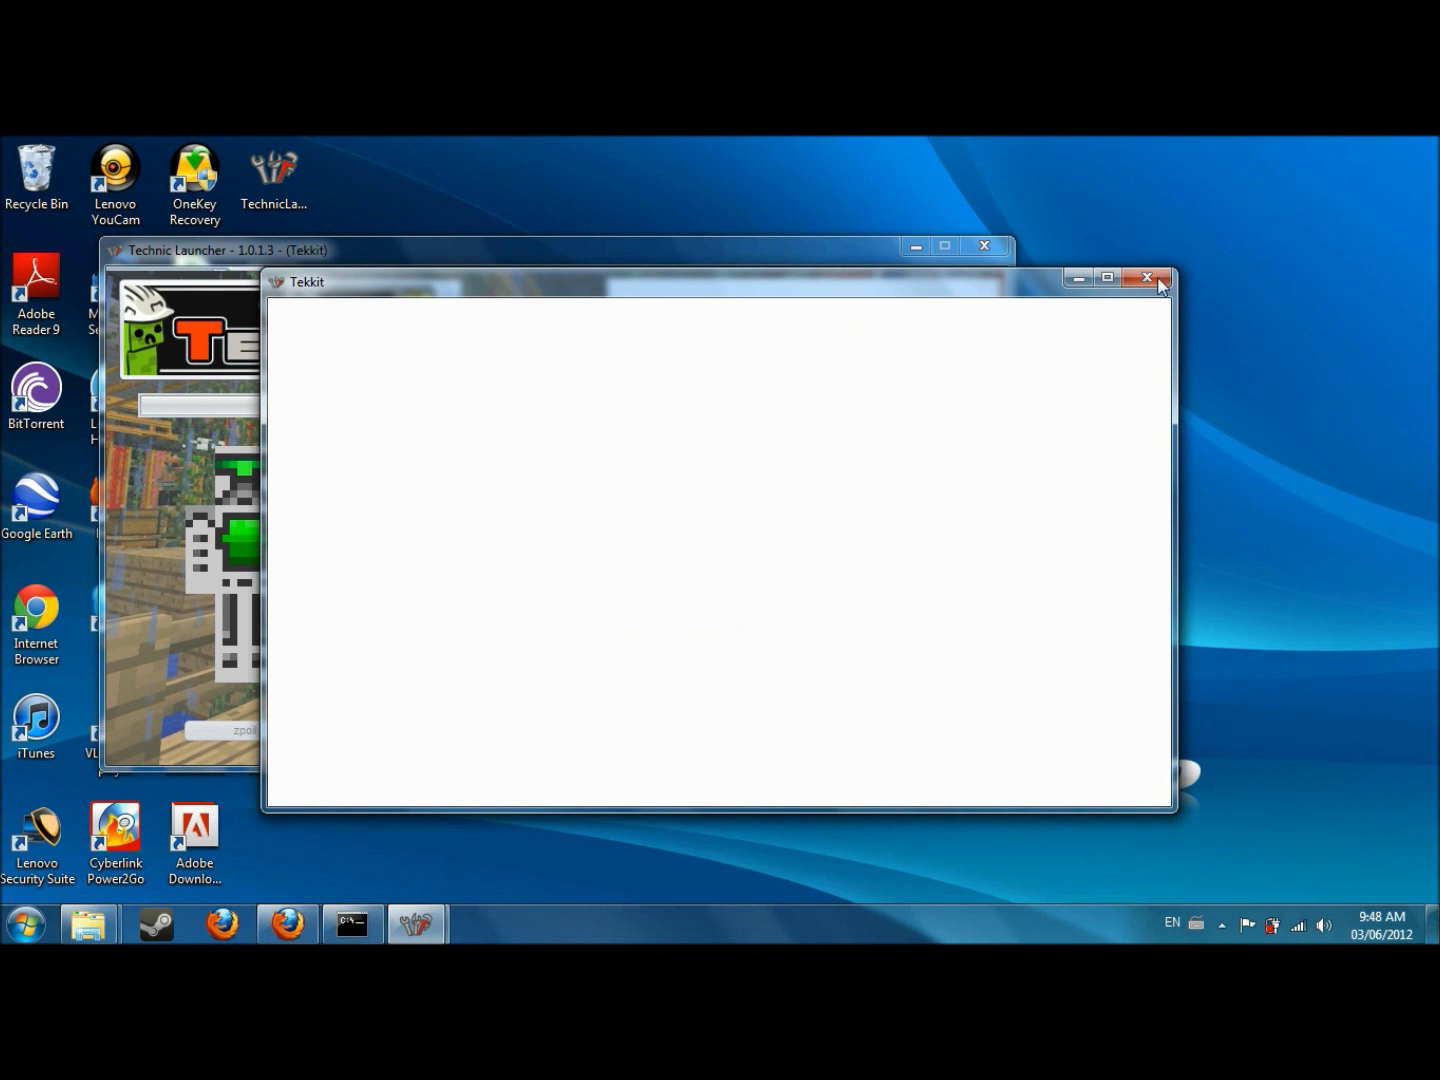
{"action": "left_click_drag", "start_coordinate": [872, 272], "coordinate": [807, 302]}
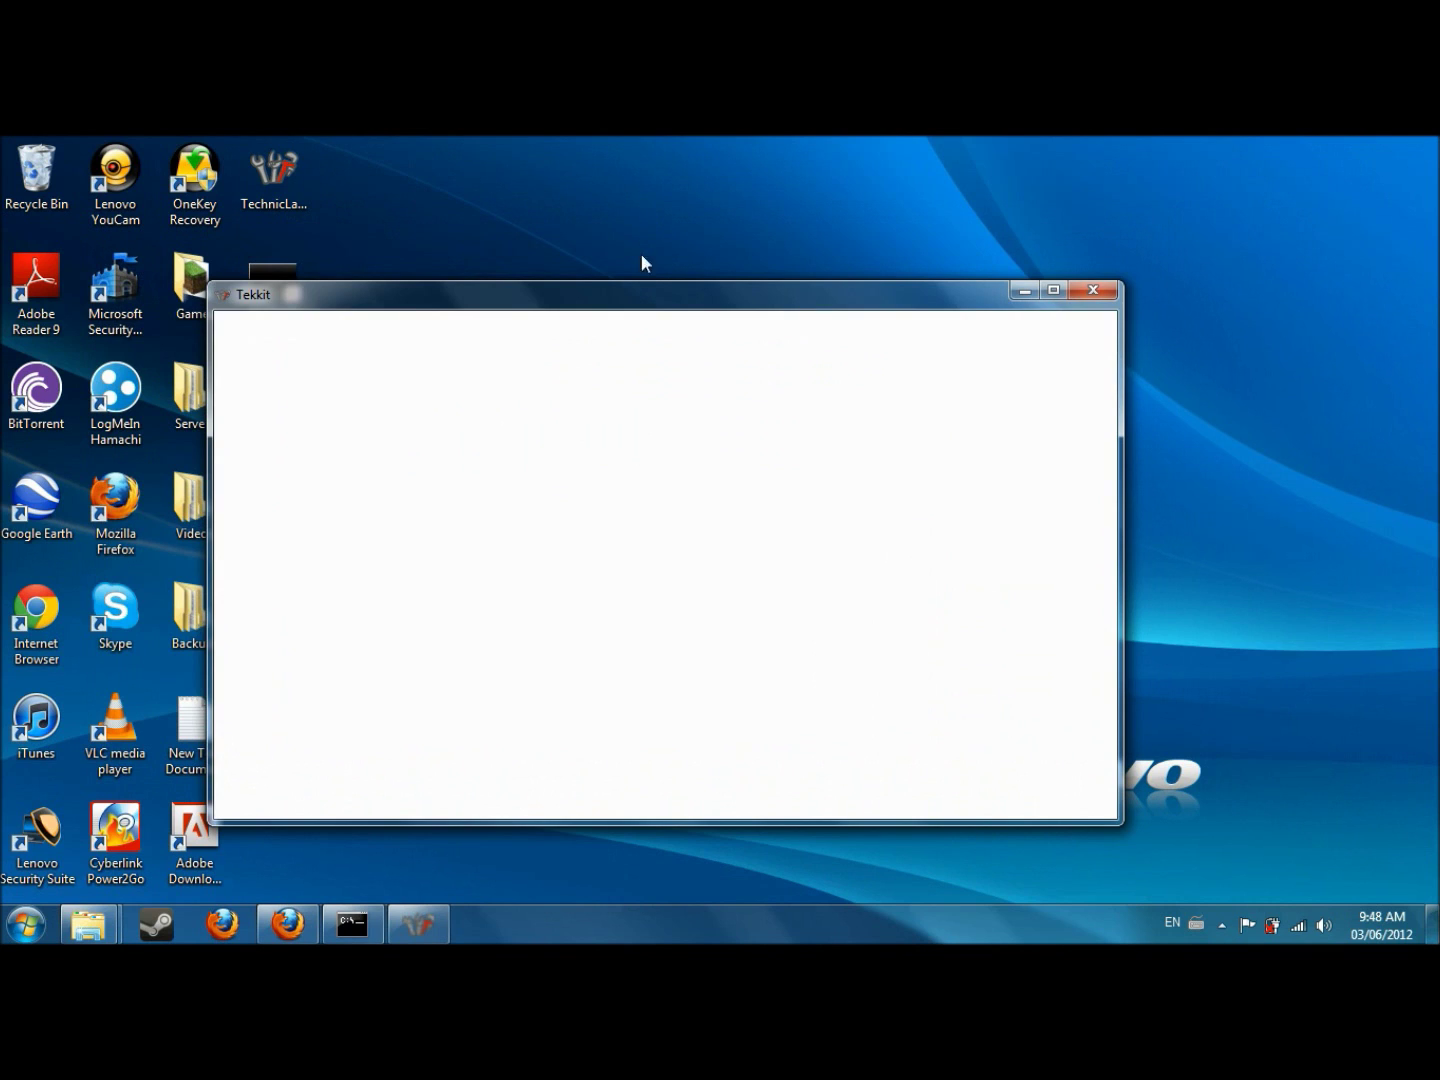